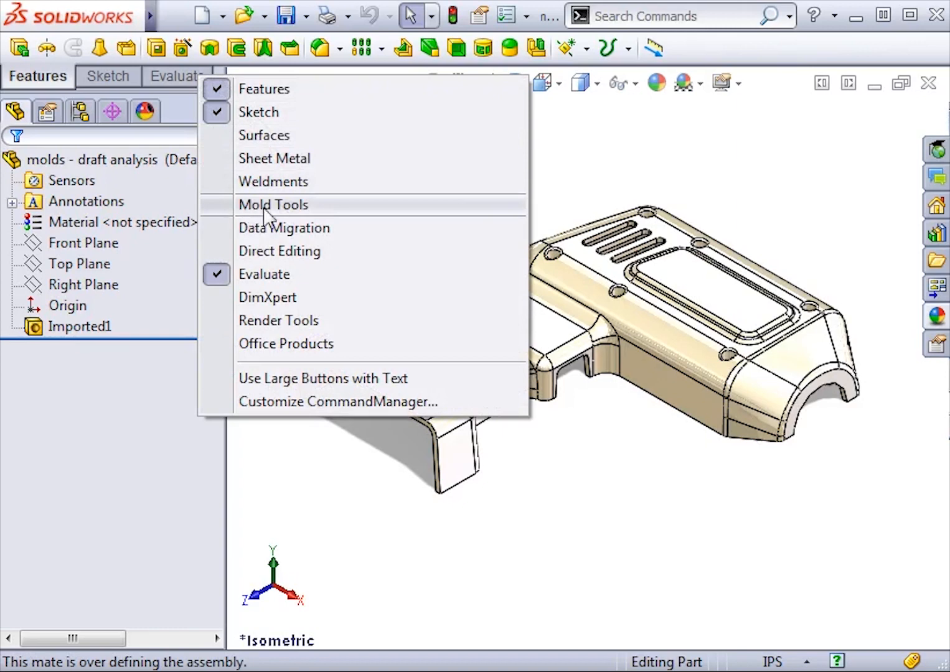
- Make the Mold Tools commands available and start a draft analysis using the Top Plane as the direction of pull
click(322, 210)
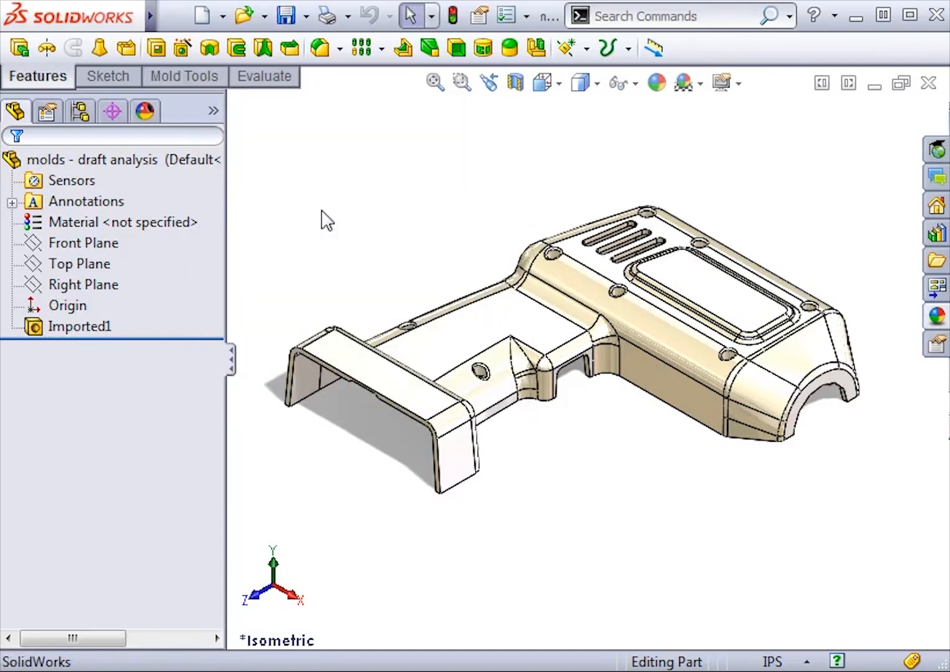
click(194, 81)
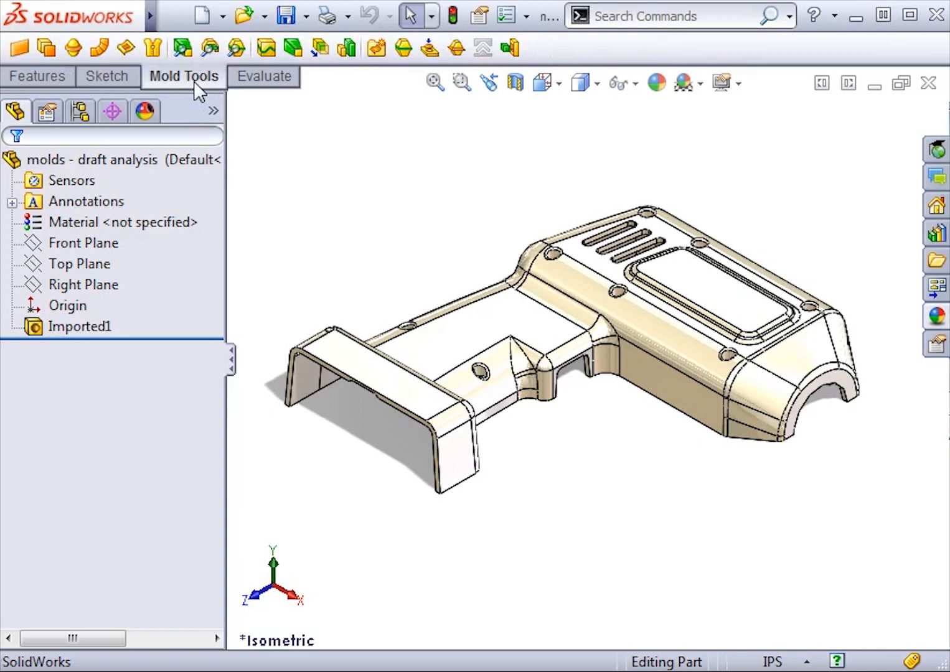
click(182, 48)
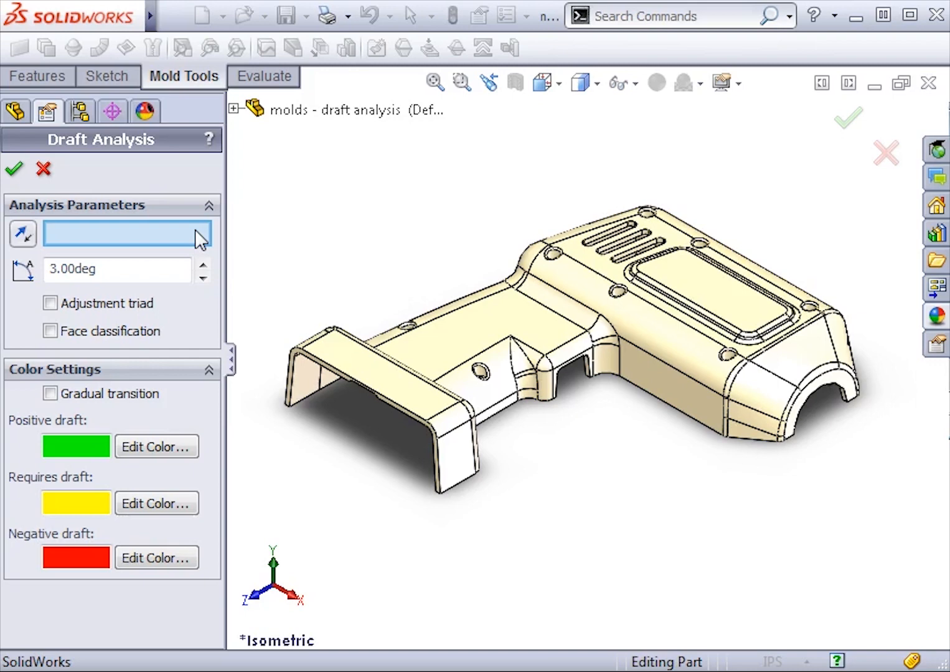
click(243, 111)
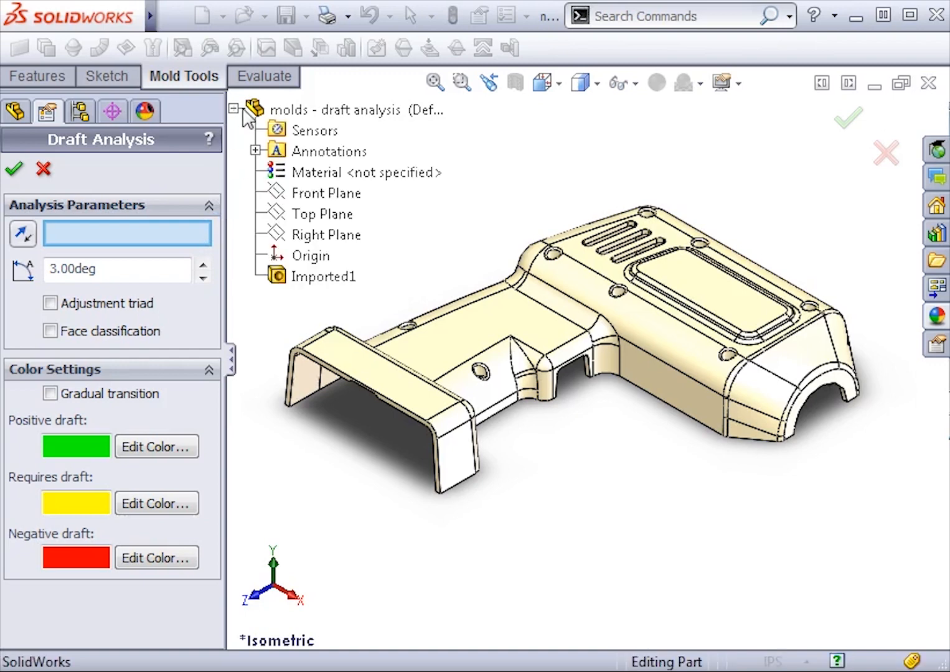
click(334, 216)
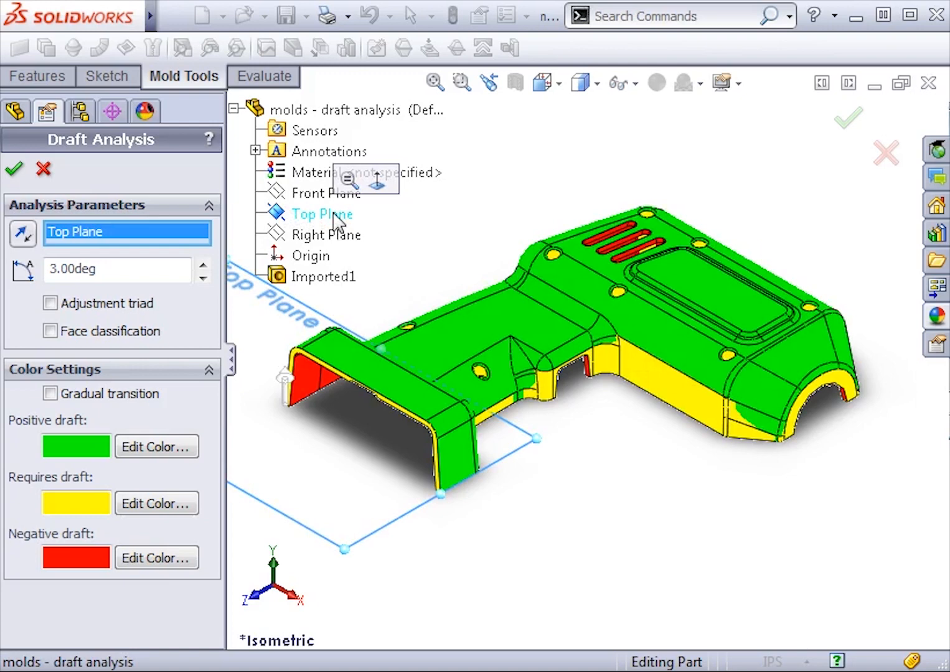
click(235, 107)
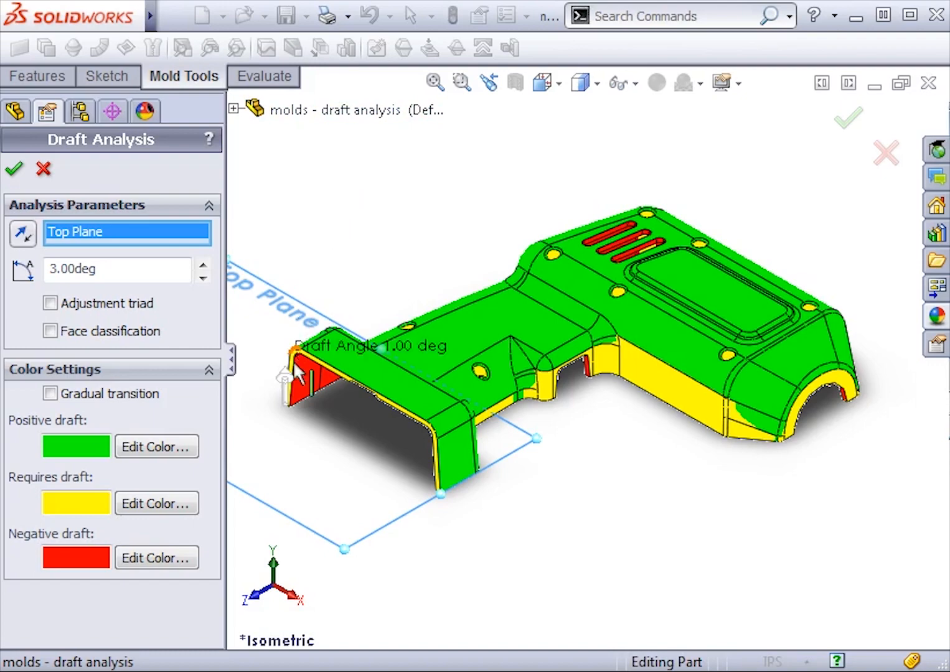
- Reverse the direction of pull and flip it back, and switch the adjustment triad on and off again
scroll(293, 391, down, 5)
scroll(355, 395, down, 5)
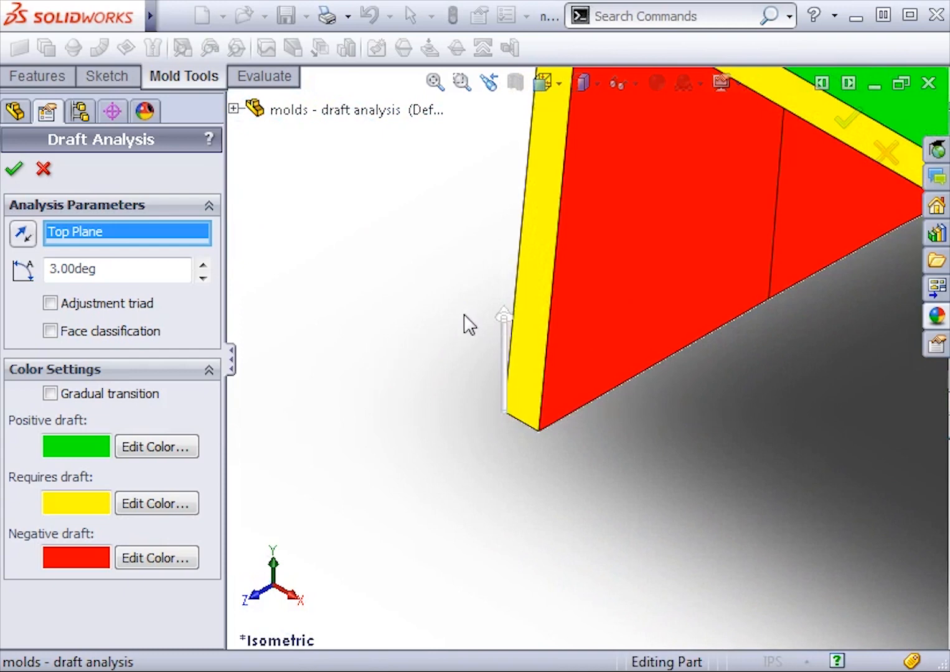
click(24, 234)
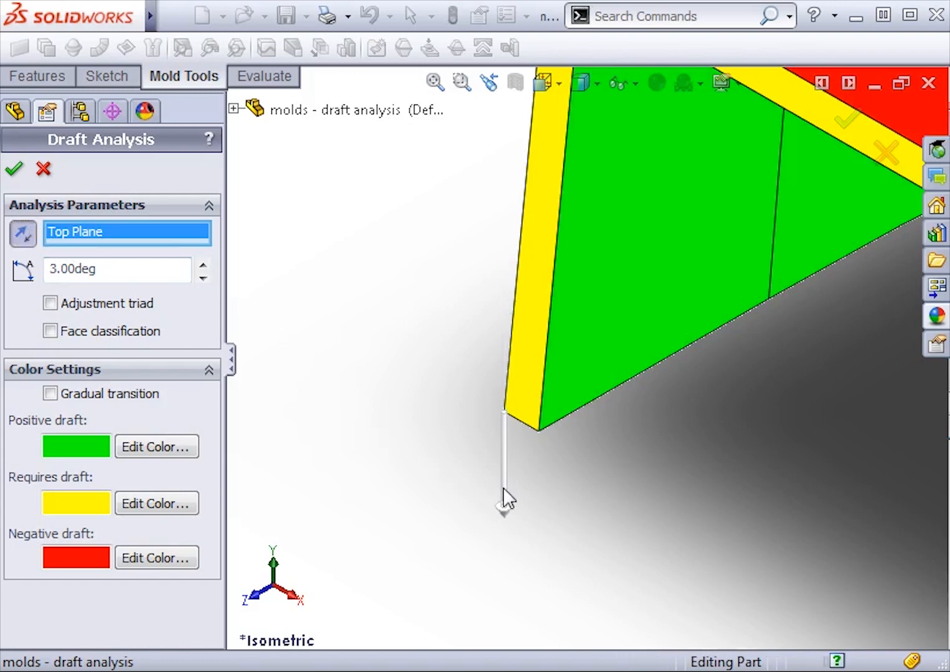
click(504, 507)
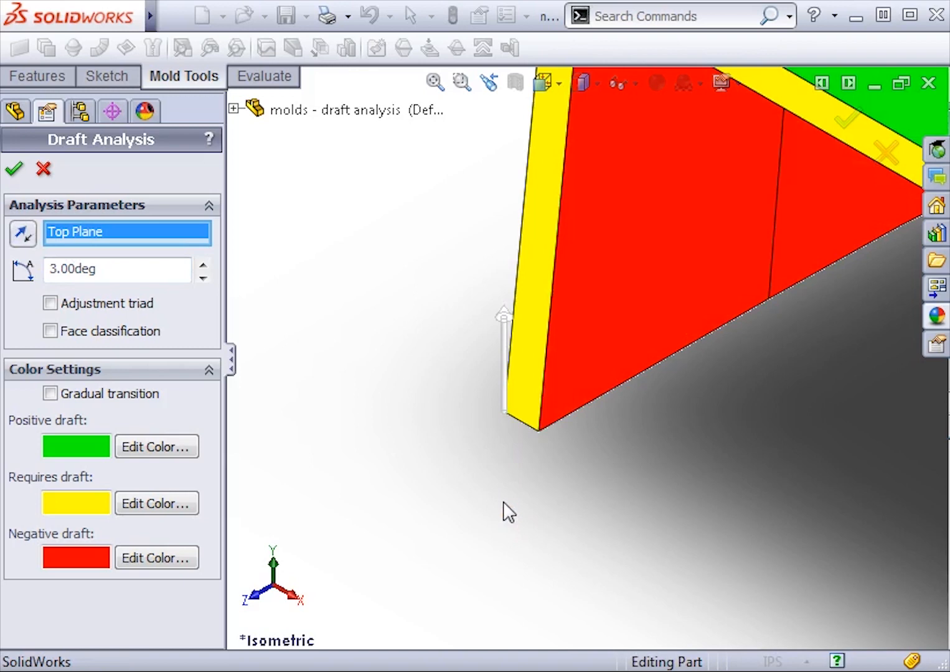
click(50, 303)
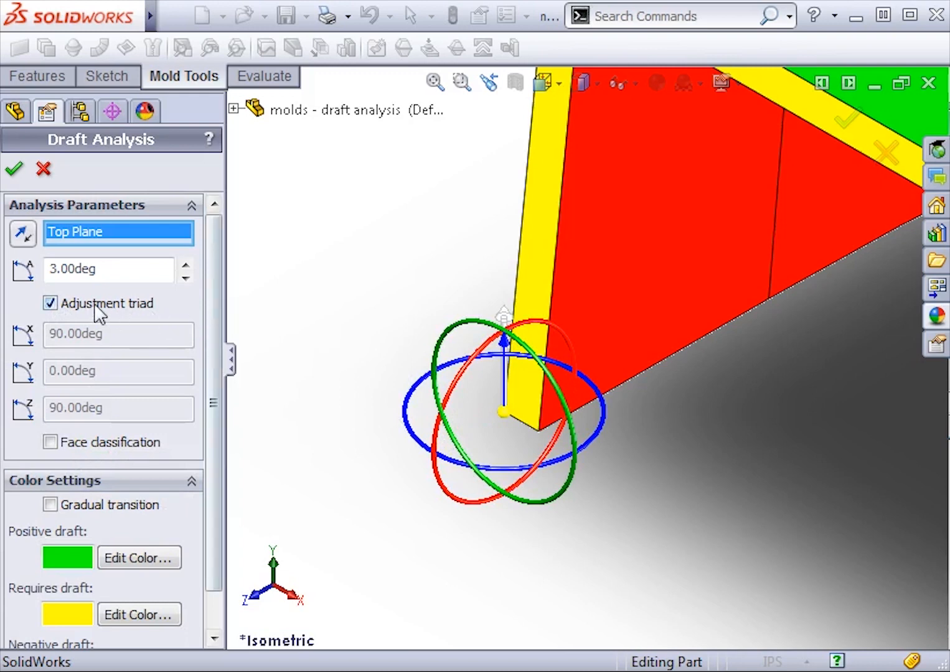
click(50, 303)
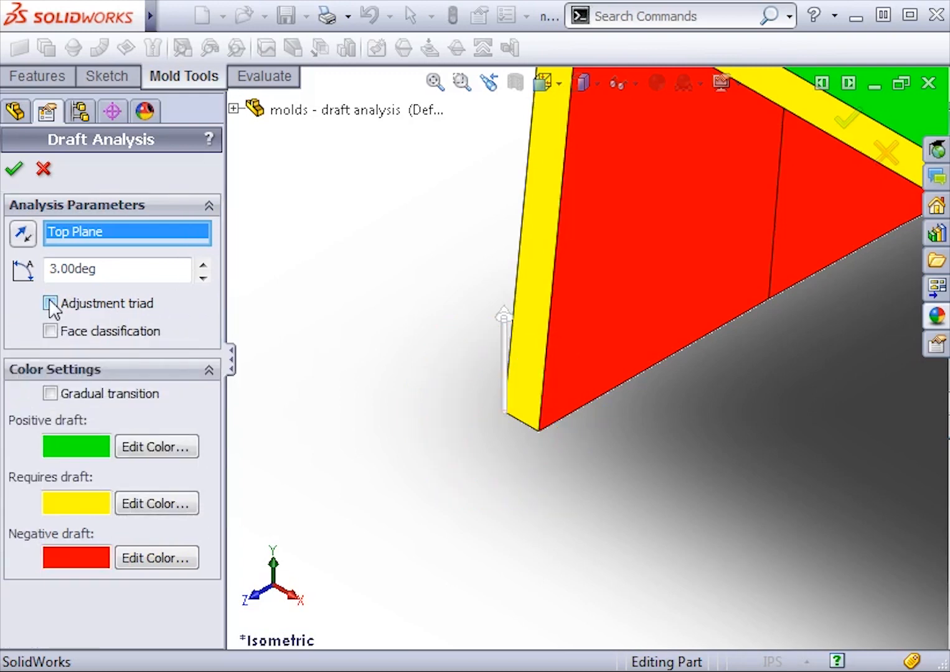
- Set the draft angle of the analysis to 1 degree
click(121, 269)
drag(121, 269, 36, 277)
text(1)
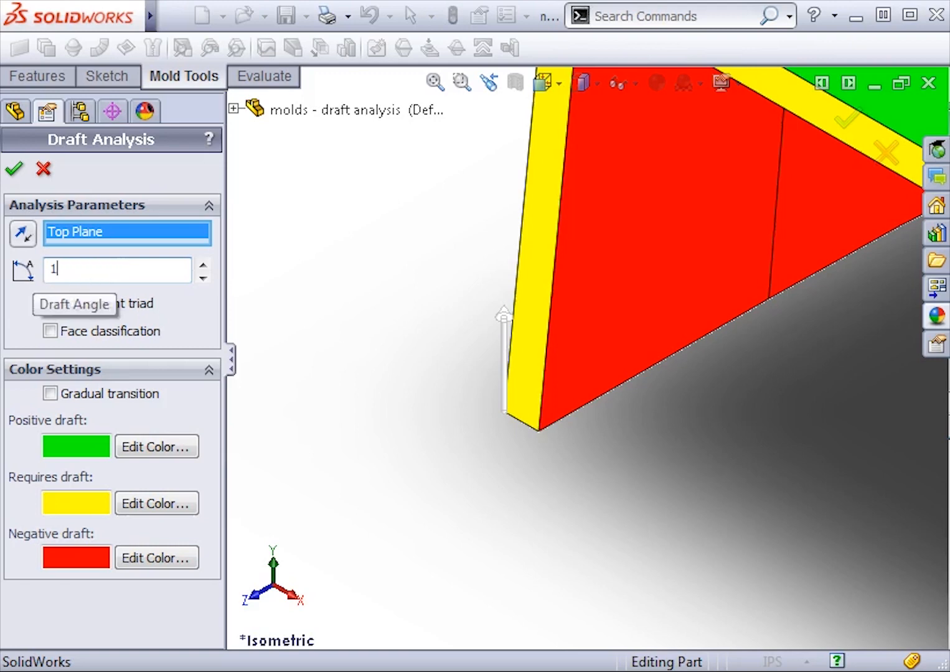
key(Return)
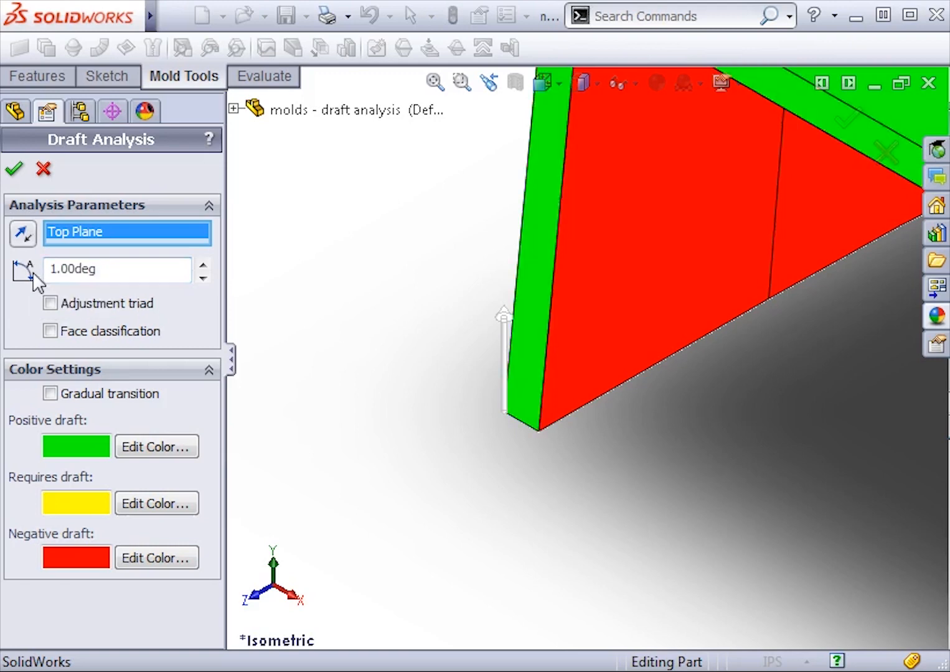
- Turn on face classification and the finding of steep faces for the draft analysis
click(49, 331)
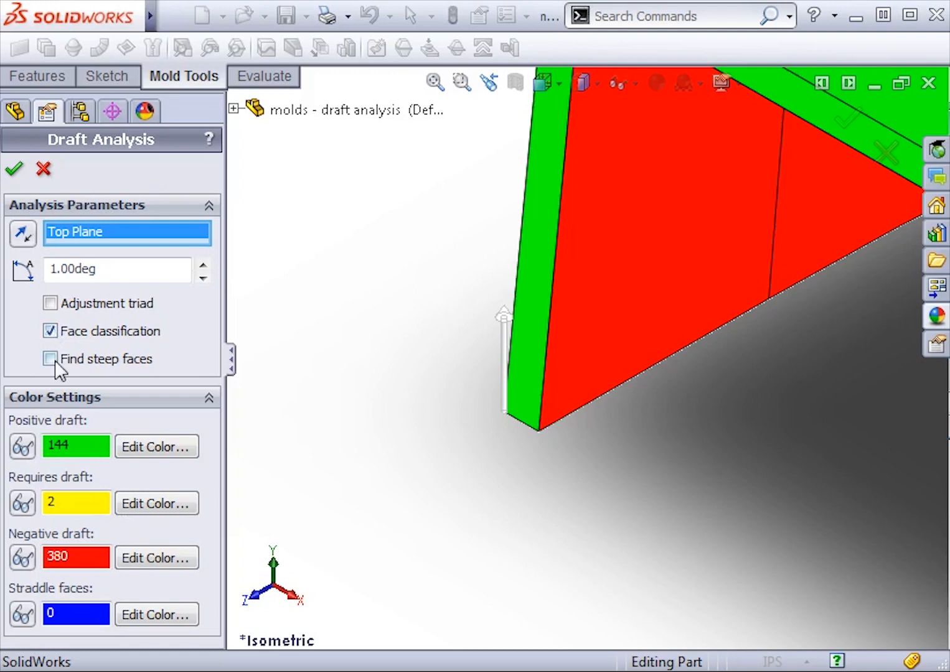
click(49, 360)
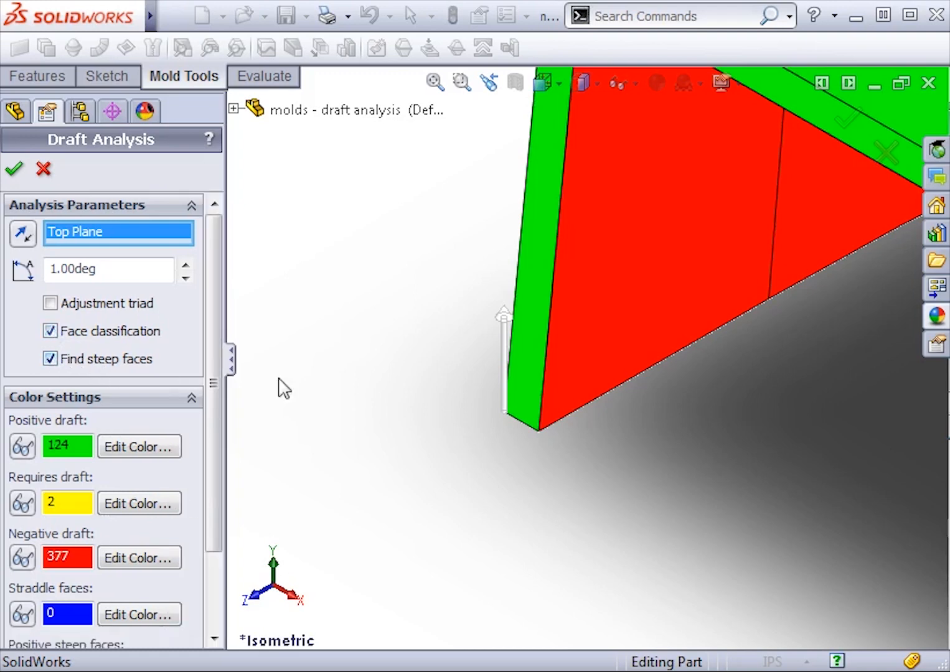
key(f)
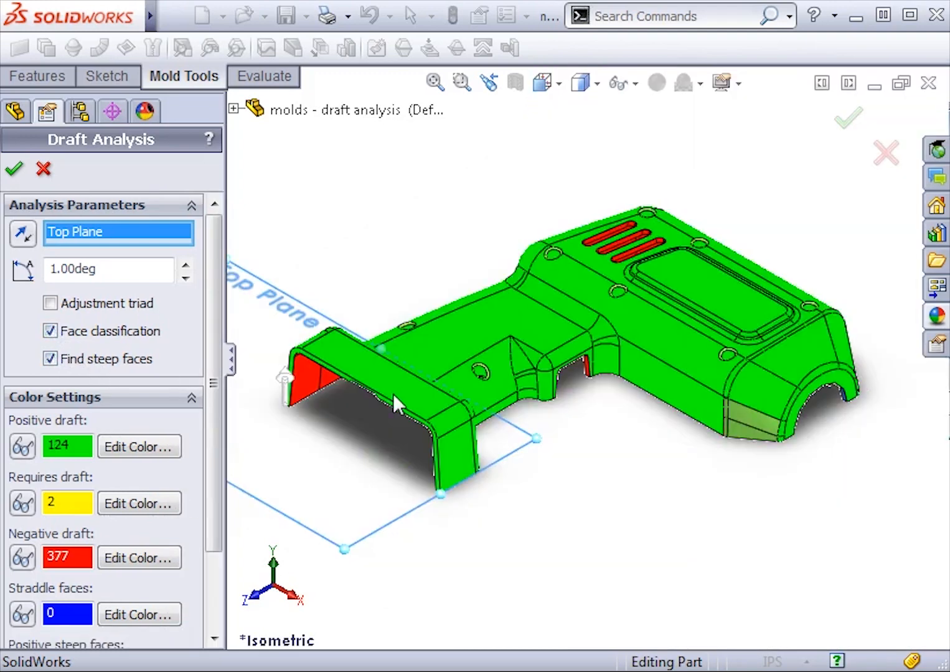
- Open the color choices for positive draft faces and close them without making a change
drag(209, 408, 215, 520)
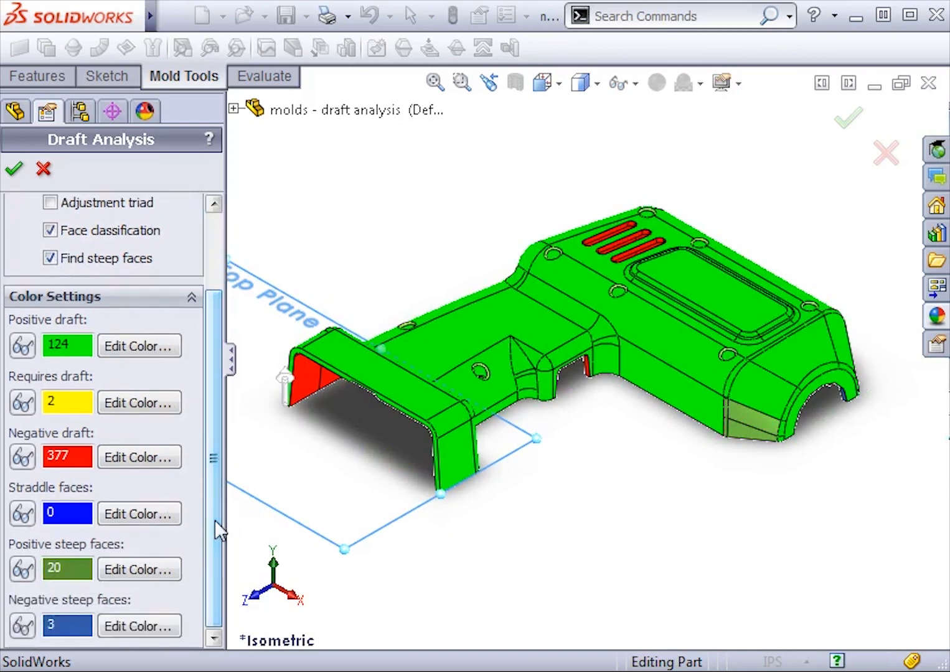
click(151, 349)
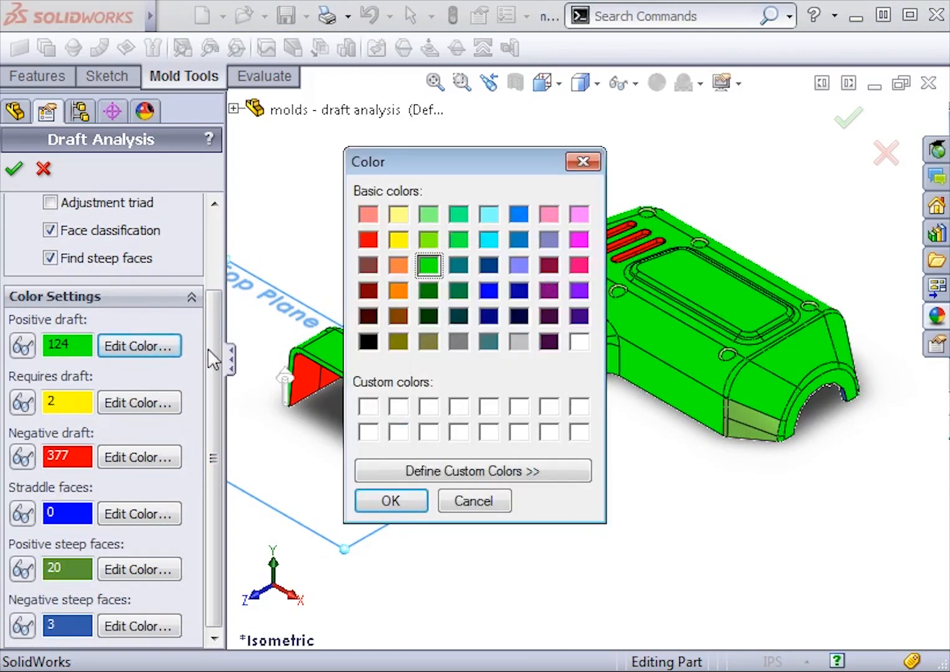
click(476, 509)
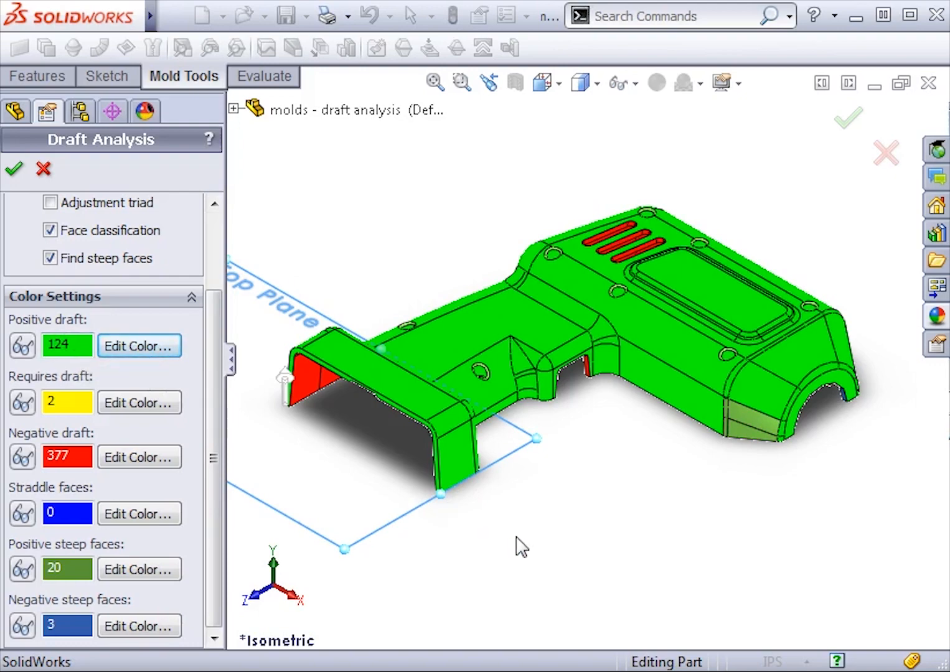
- Examine the faces classified as positive draft, requires draft and negative draft on the outside and inside of the housing
middle_drag(517, 546, 500, 530)
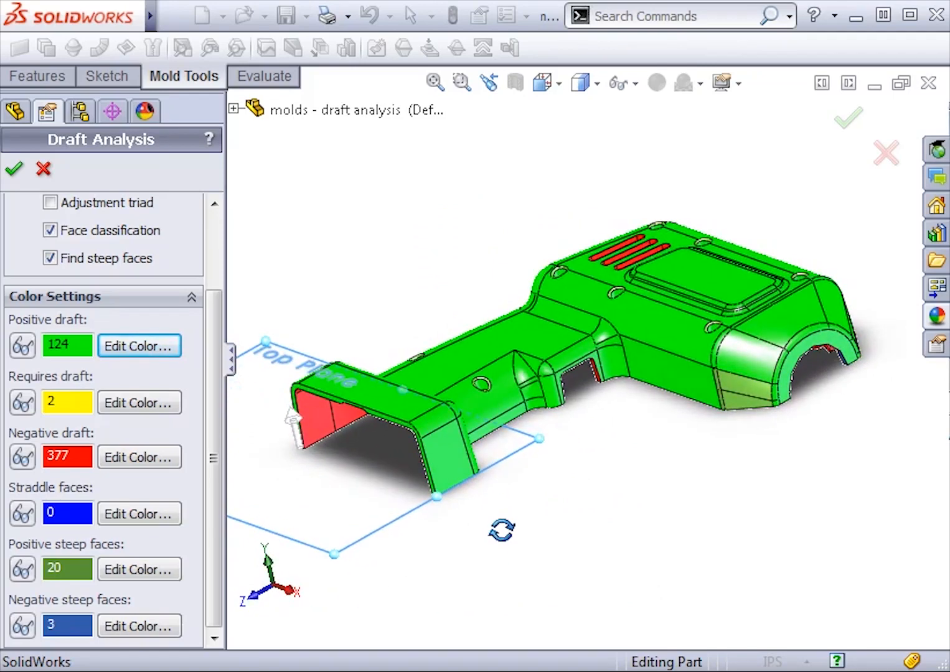
mouse_move(85, 403)
middle_drag(622, 583, 526, 144)
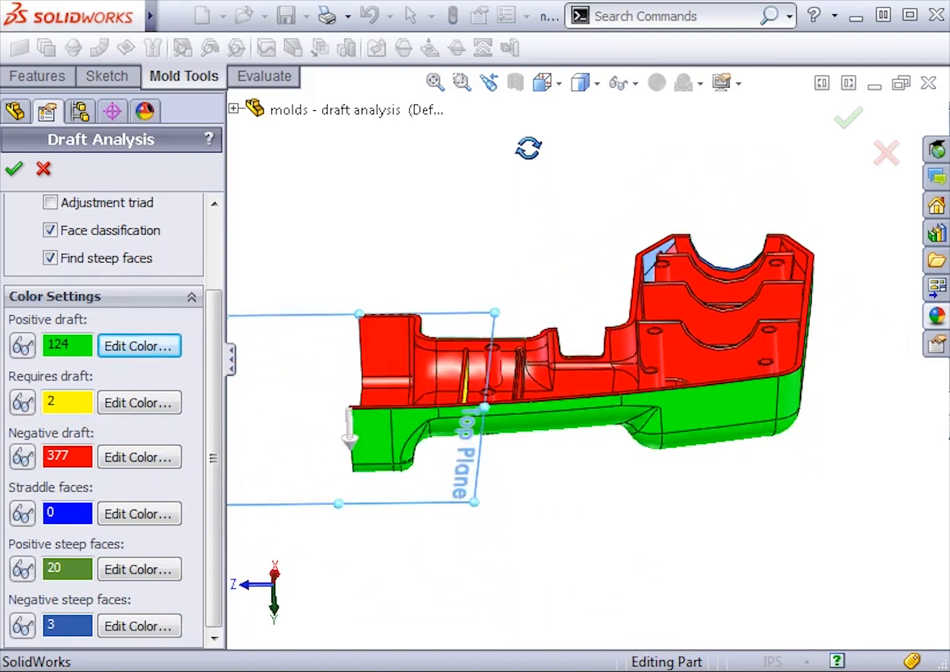
middle_drag(509, 492, 594, 492)
scroll(636, 404, down, 3)
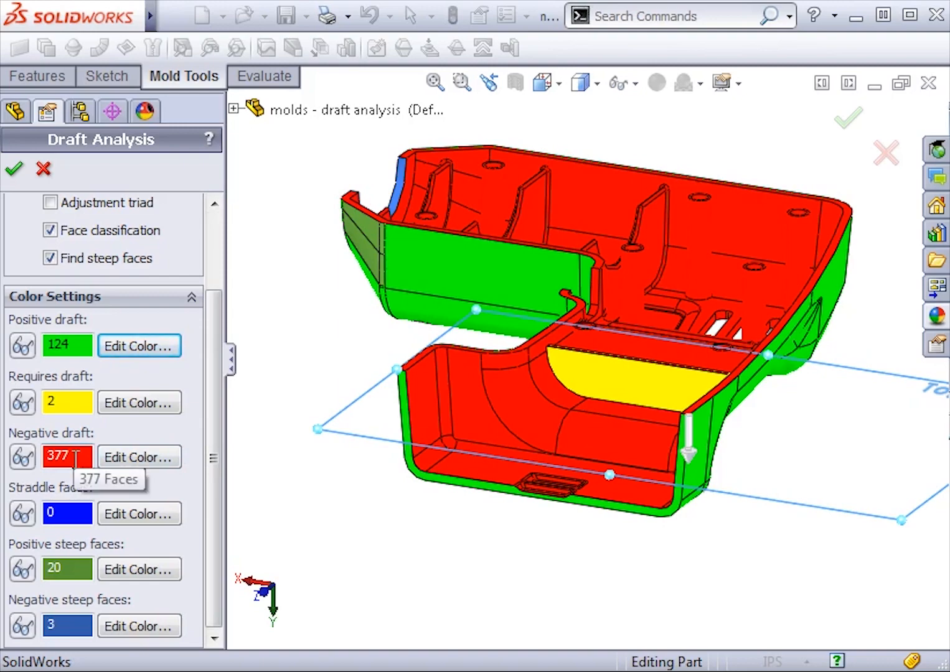
middle_drag(312, 377, 282, 374)
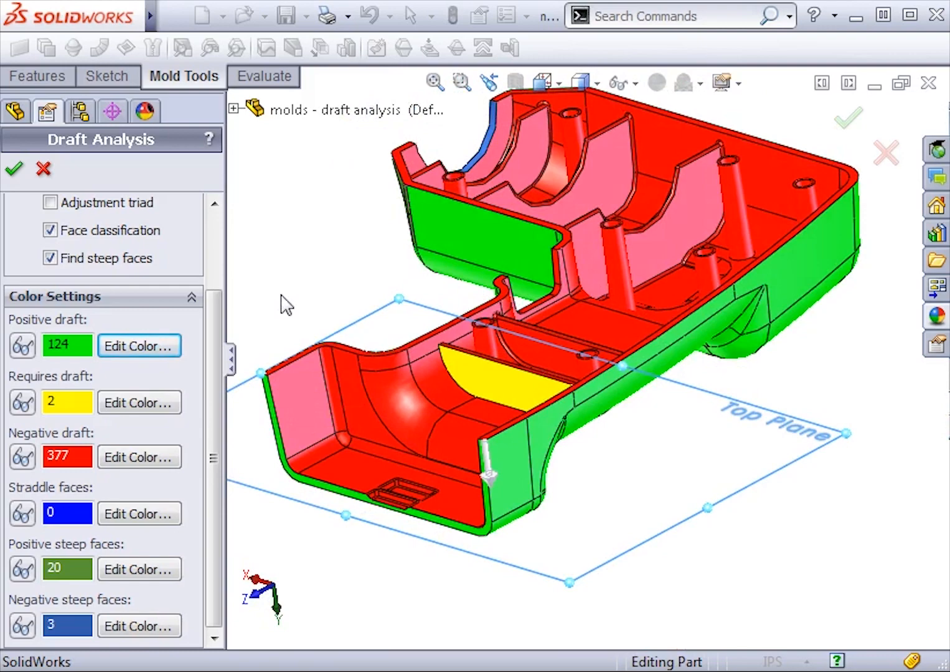
middle_drag(285, 305, 318, 324)
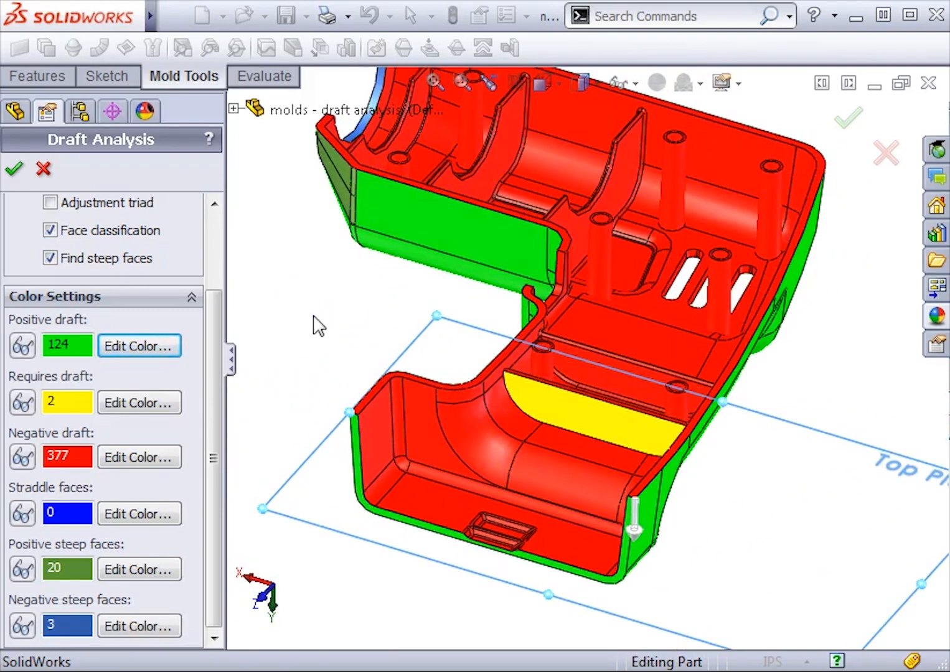
- Examine the positive steep faces on the side of the housing's nose up close
key(f)
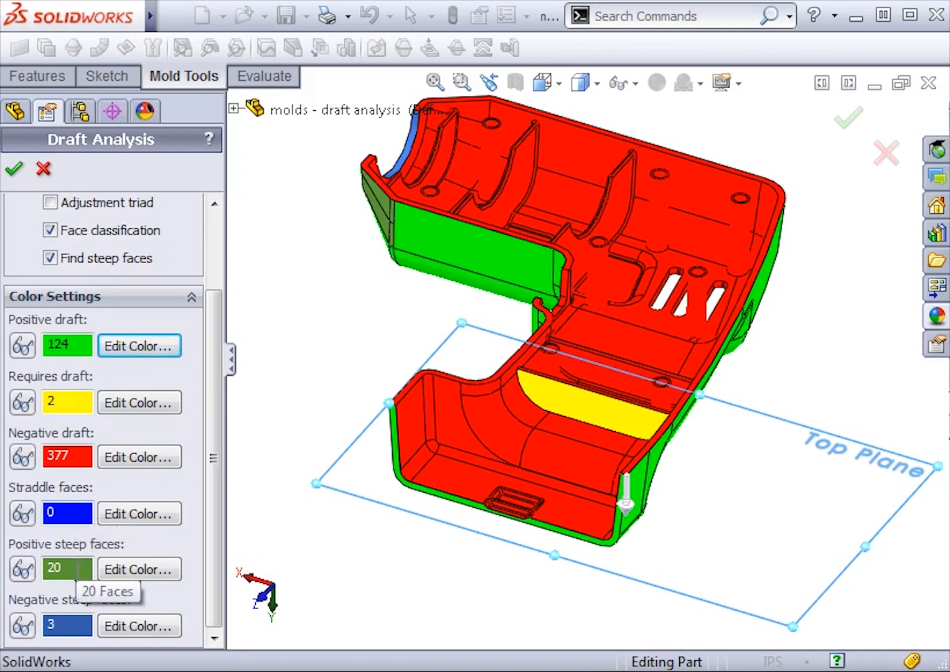
middle_drag(312, 437, 330, 311)
scroll(318, 286, down, 6)
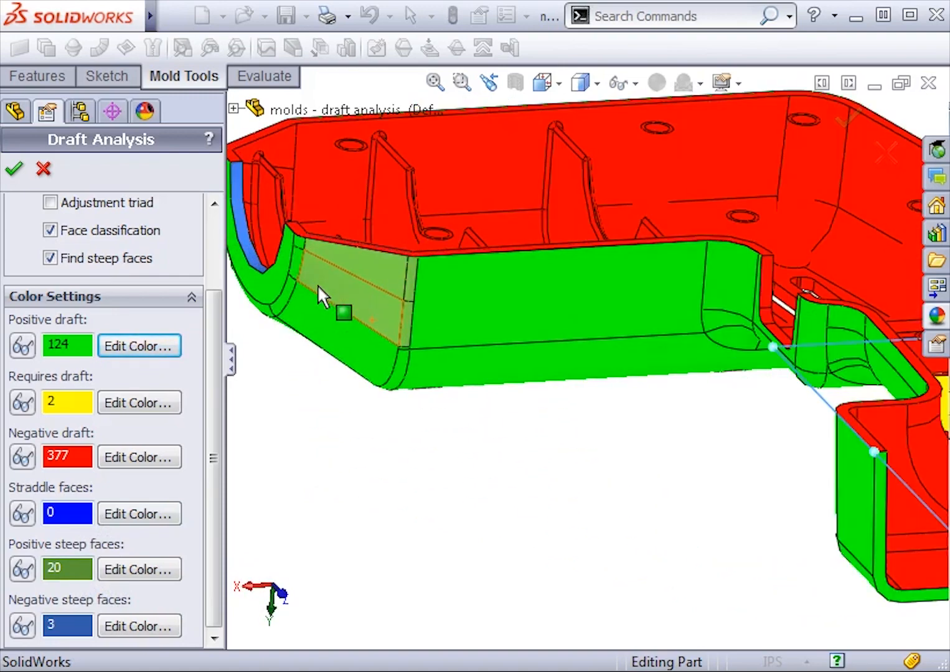
middle_drag(297, 460, 339, 479)
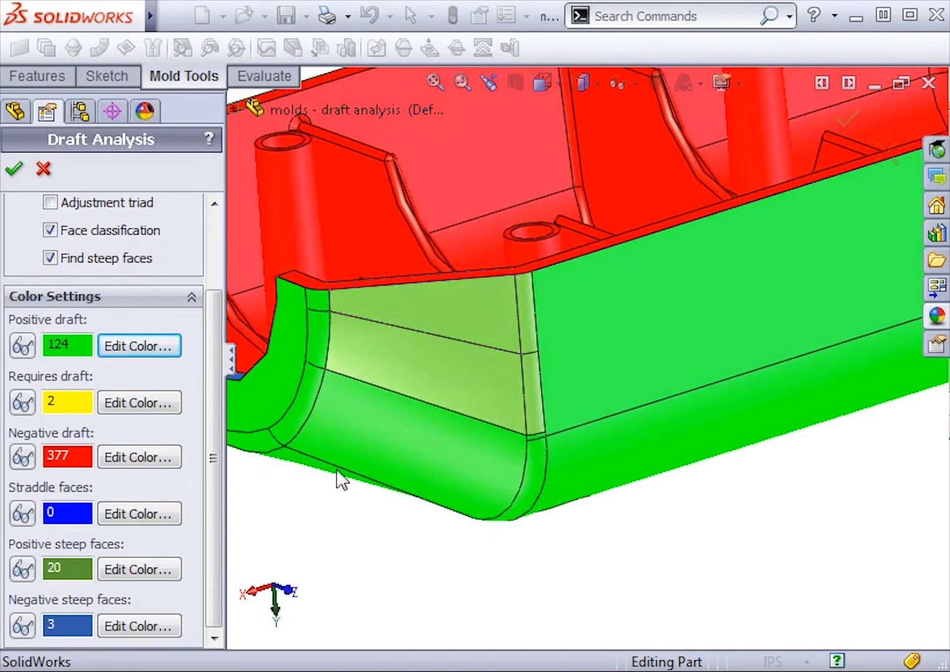
scroll(339, 479, up, 2)
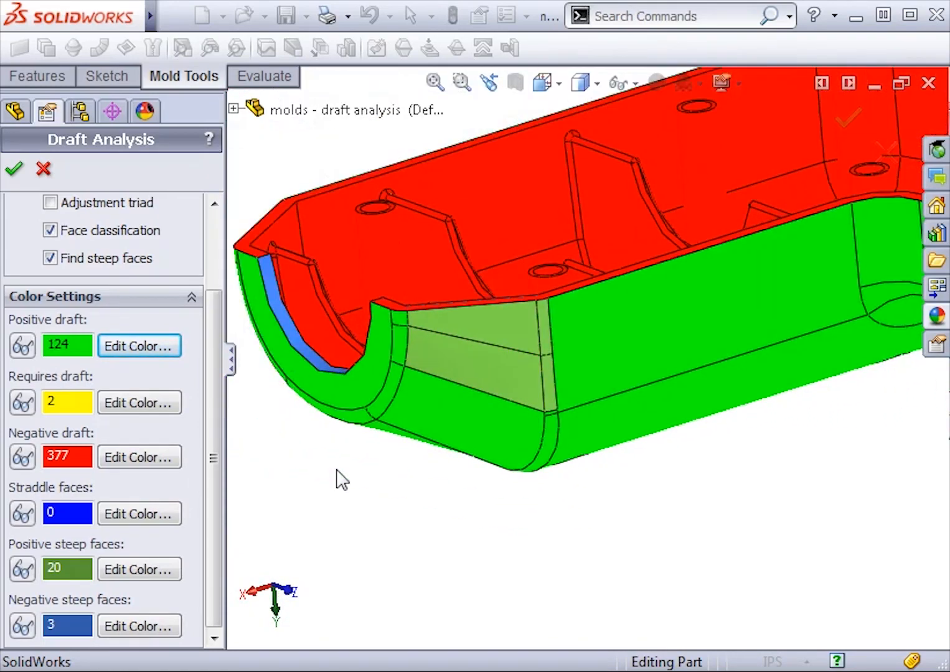
- Examine the negative steep faces at the semicircular opening and on the inner walls beside it
middle_drag(339, 479, 359, 489)
scroll(359, 467, up, 2)
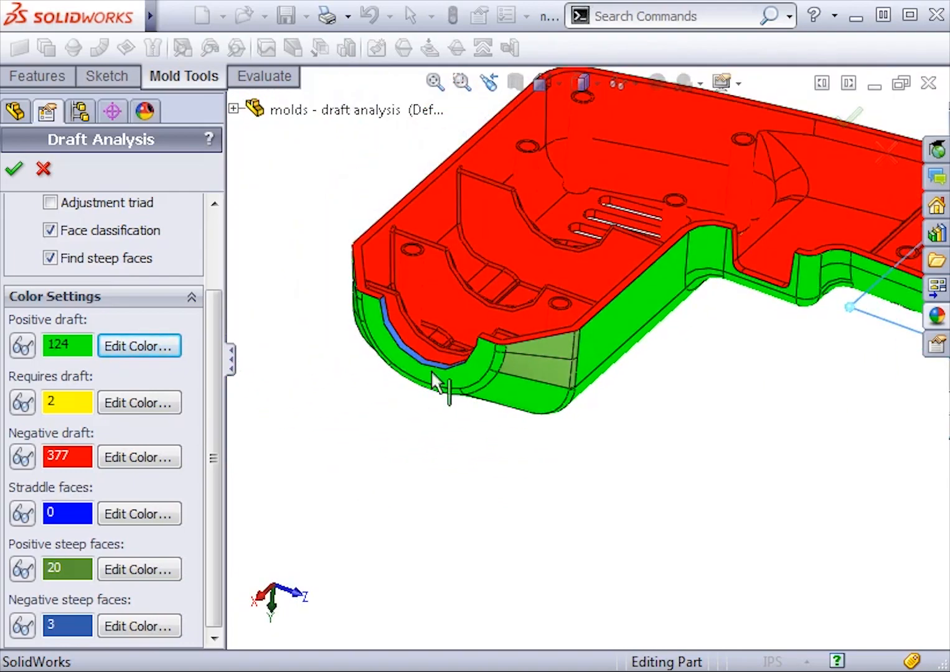
scroll(411, 336, down, 2)
scroll(409, 343, down, 2)
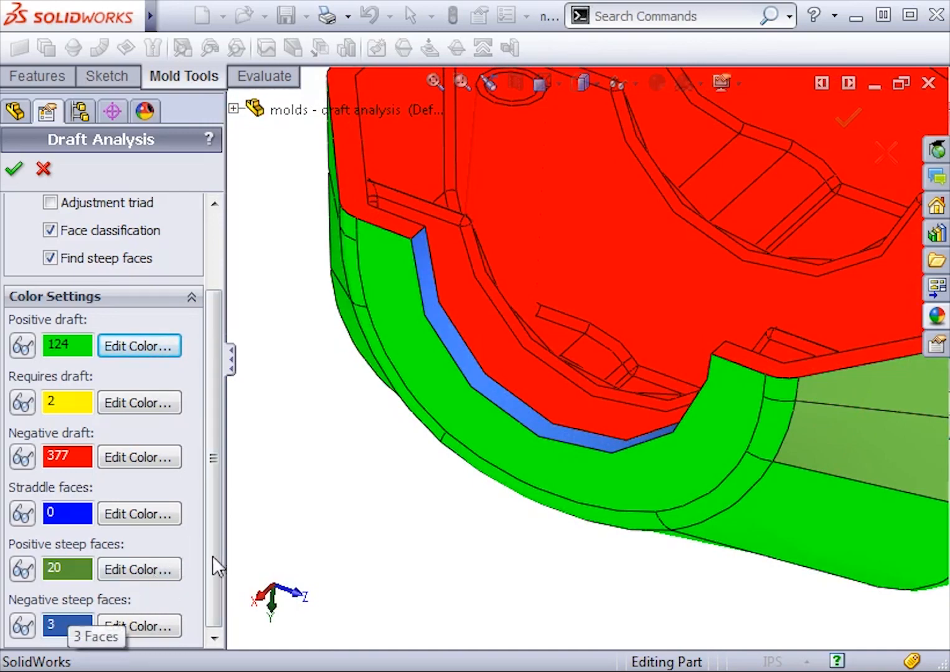
scroll(319, 471, up, 3)
middle_drag(319, 471, 513, 416)
scroll(597, 325, down, 3)
scroll(597, 325, down, 8)
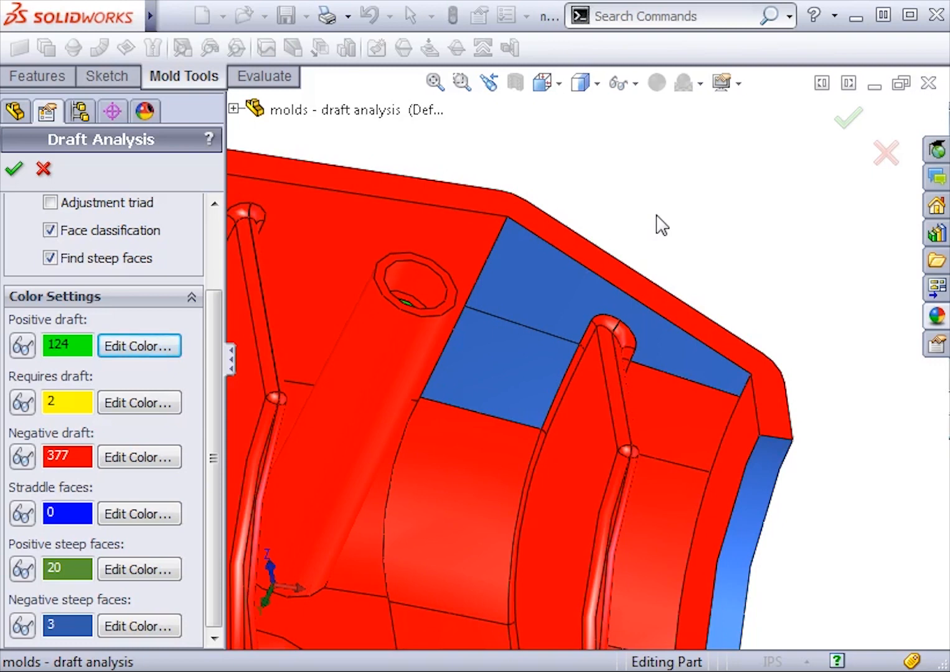
- Accept the draft analysis so its colors stay on the part, and switch the draft analysis display off
click(841, 125)
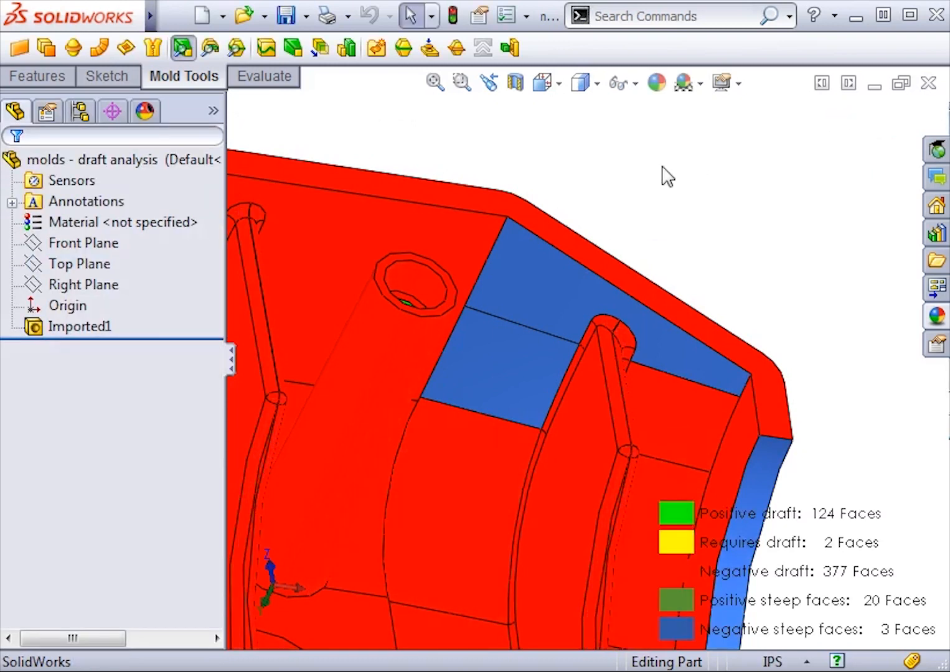
key(f)
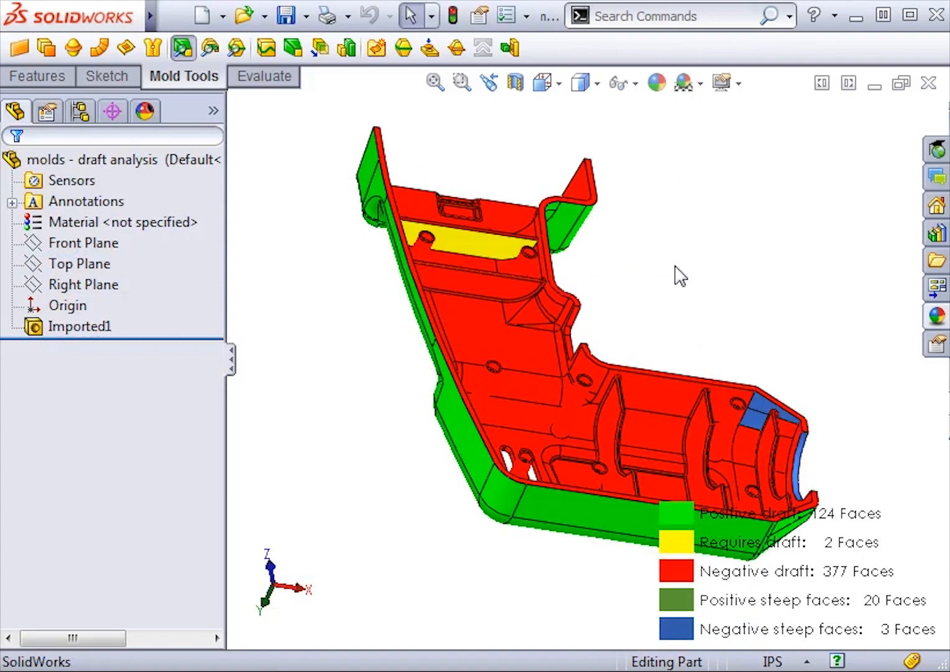
middle_drag(674, 273, 585, 229)
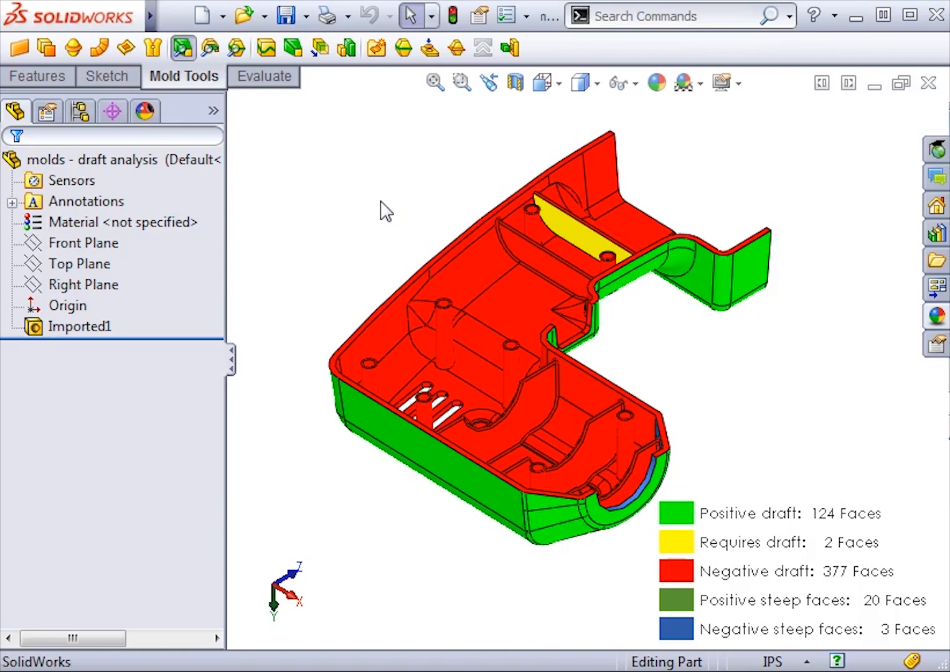
click(182, 50)
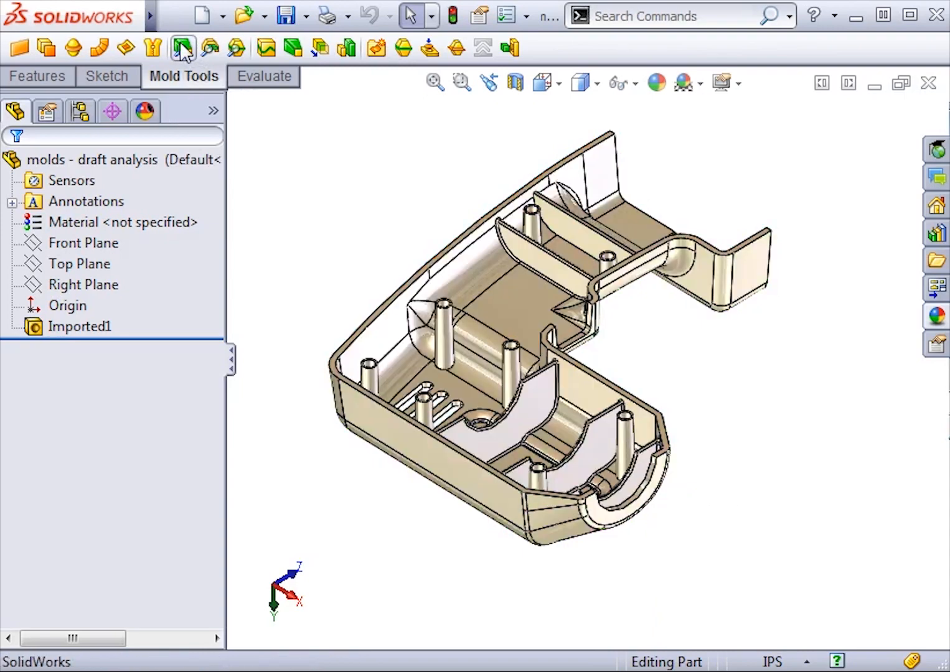
- Run a draft analysis on the straddle-face cylinder with the Top Plane as pull direction and a 2 degree draft angle
middle_drag(348, 255, 335, 238)
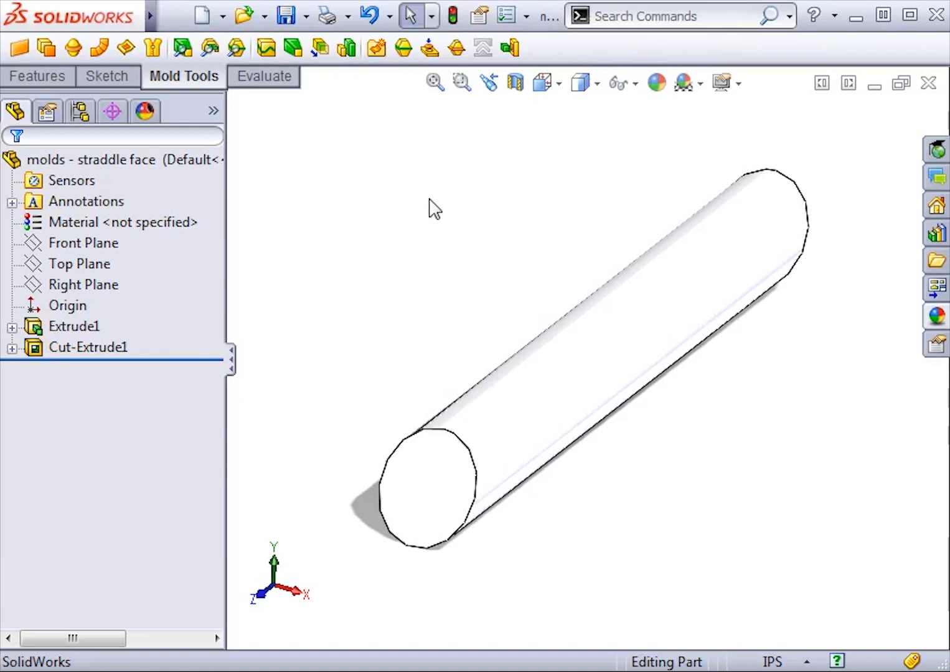
click(180, 48)
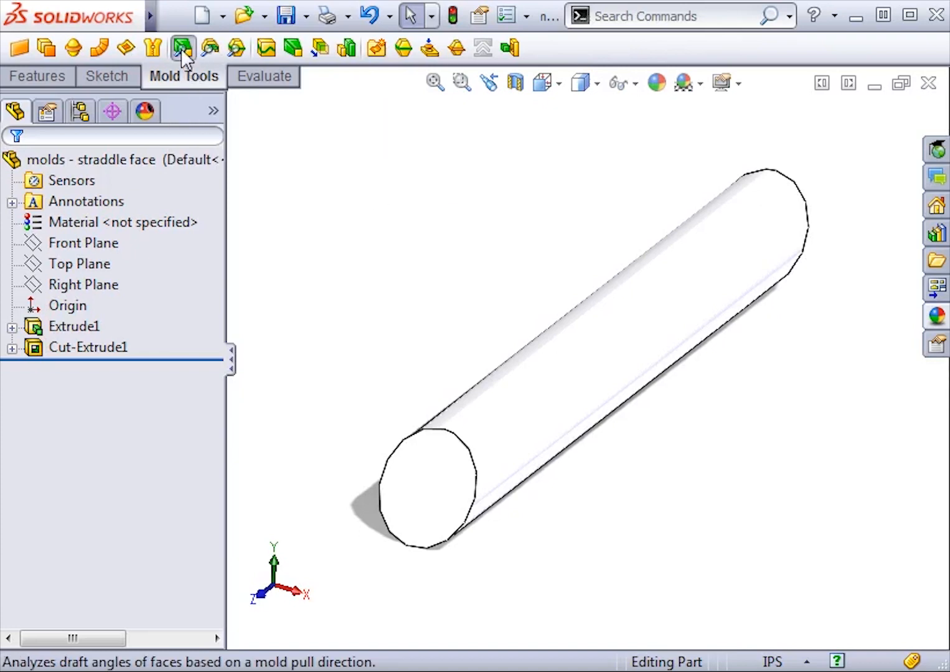
click(235, 109)
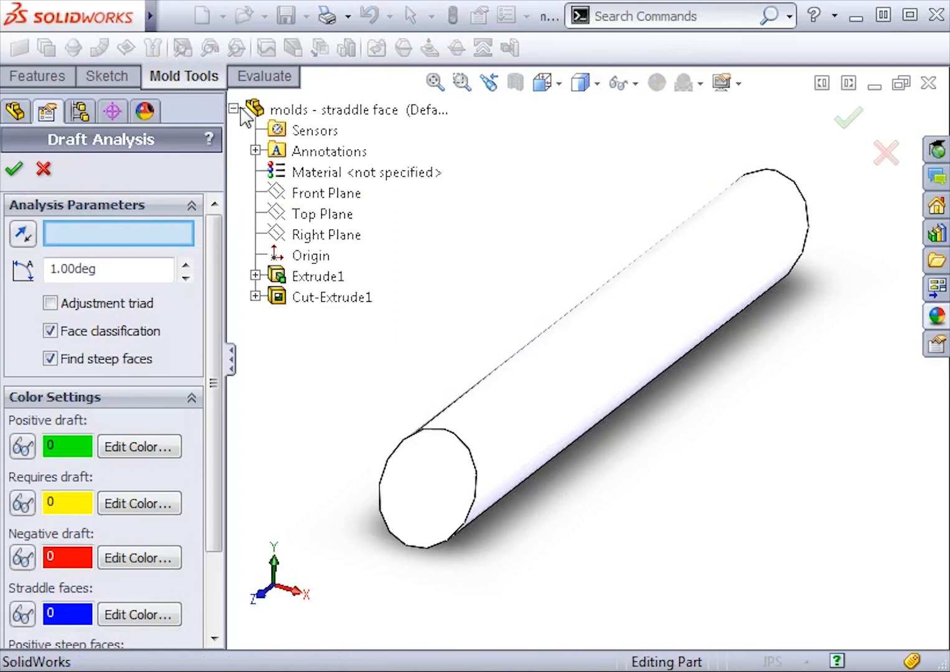
click(308, 214)
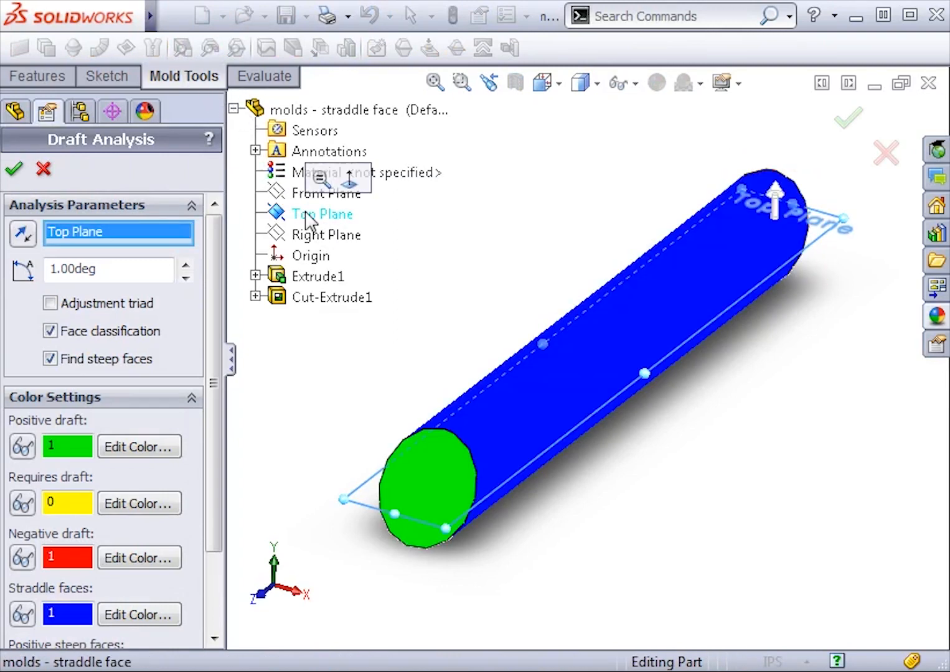
click(138, 269)
text(2)
key(Return)
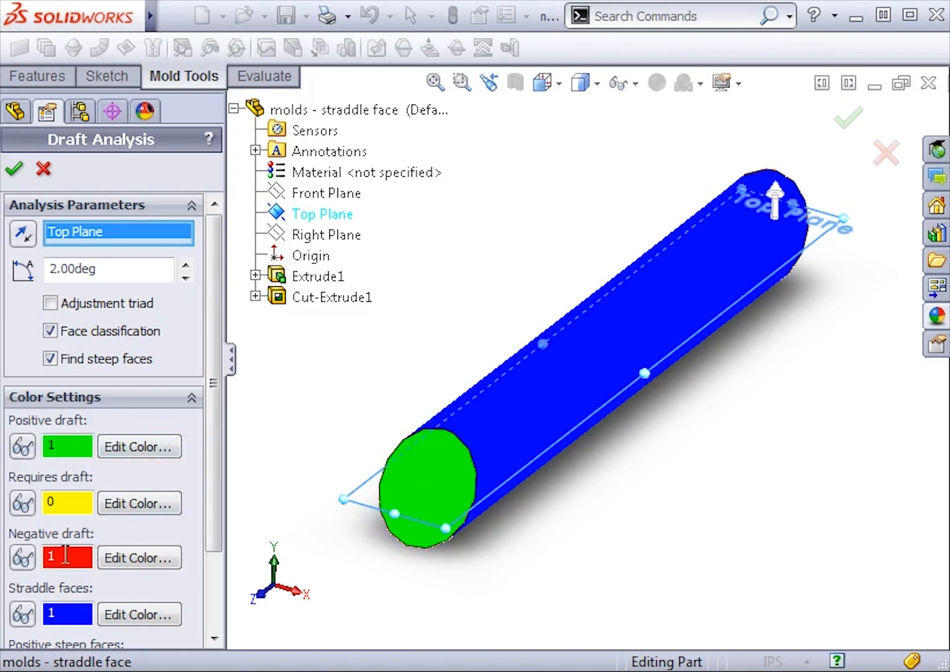
- Examine the cylinder's end faces and straddle face, turn off face classification, and inspect the draft zones along its side
middle_drag(425, 539, 453, 433)
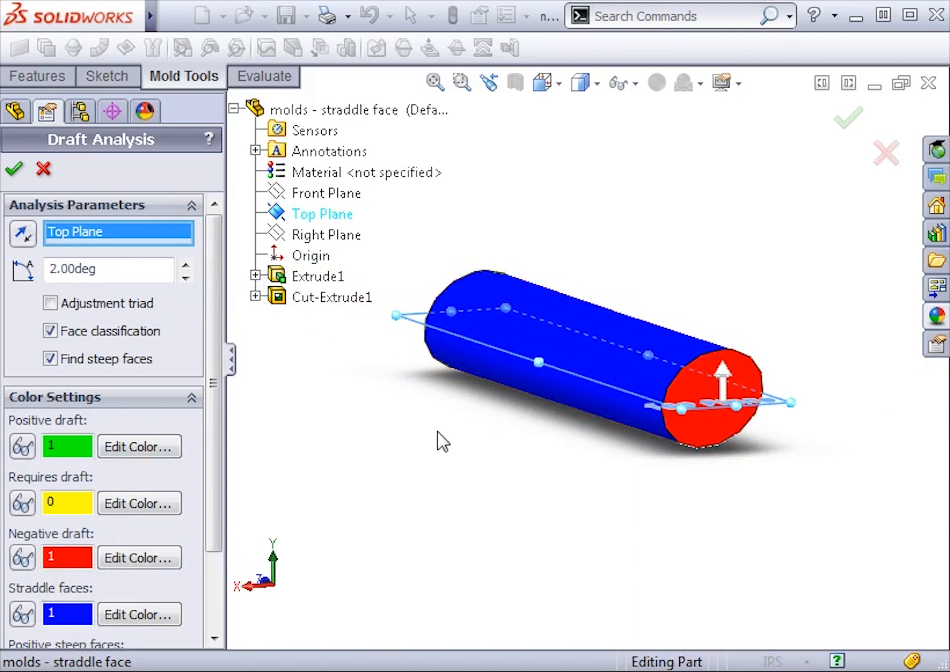
middle_drag(437, 432, 623, 430)
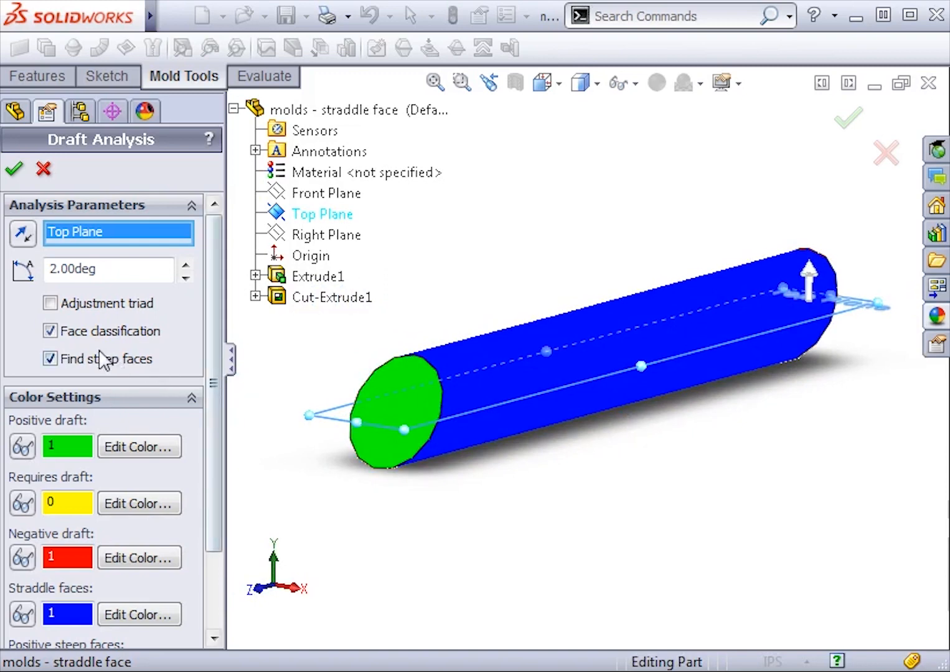
click(51, 331)
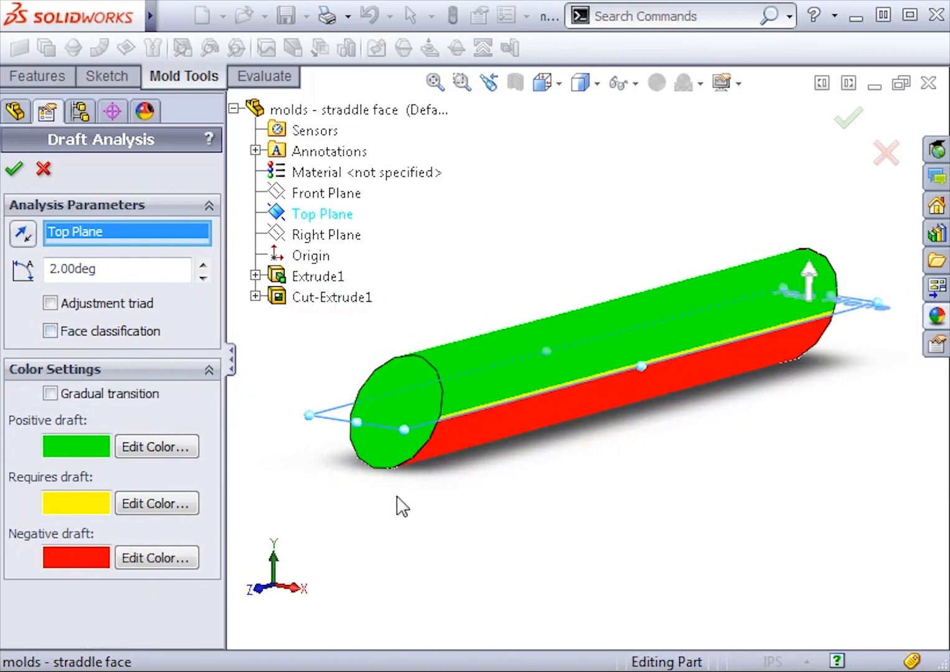
middle_drag(396, 502, 418, 496)
scroll(573, 382, down, 6)
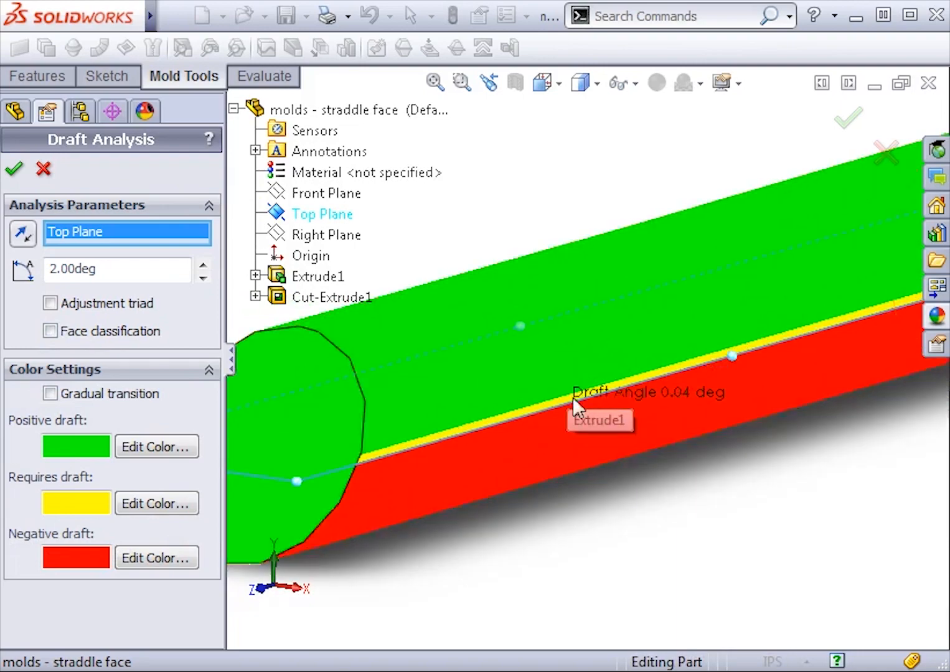
mouse_move(600, 515)
middle_down()
mouse_move(603, 548)
mouse_move(602, 520)
mouse_move(676, 516)
mouse_move(625, 511)
mouse_move(603, 522)
middle_up()
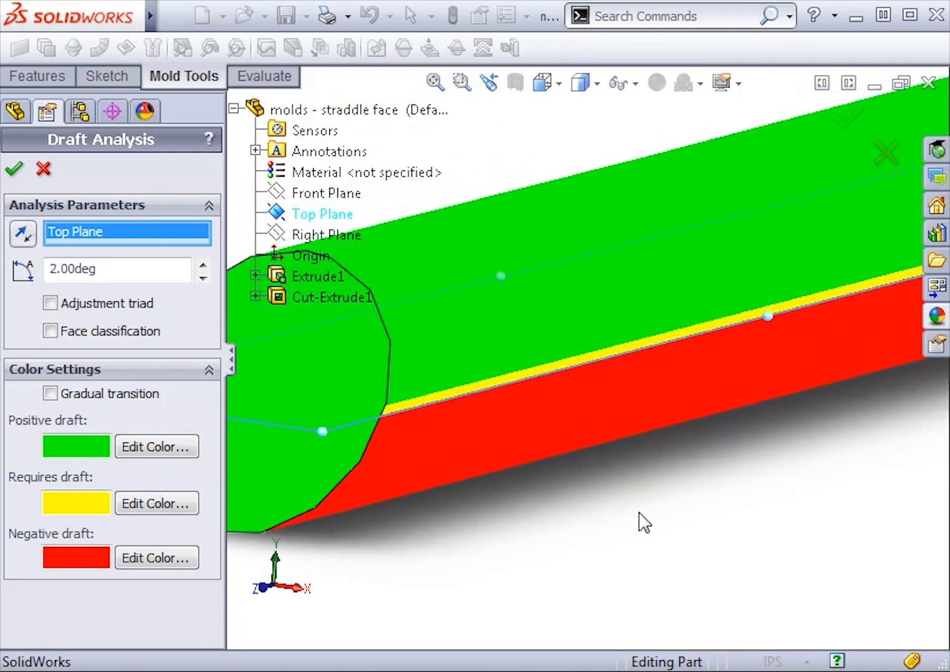
key(f)
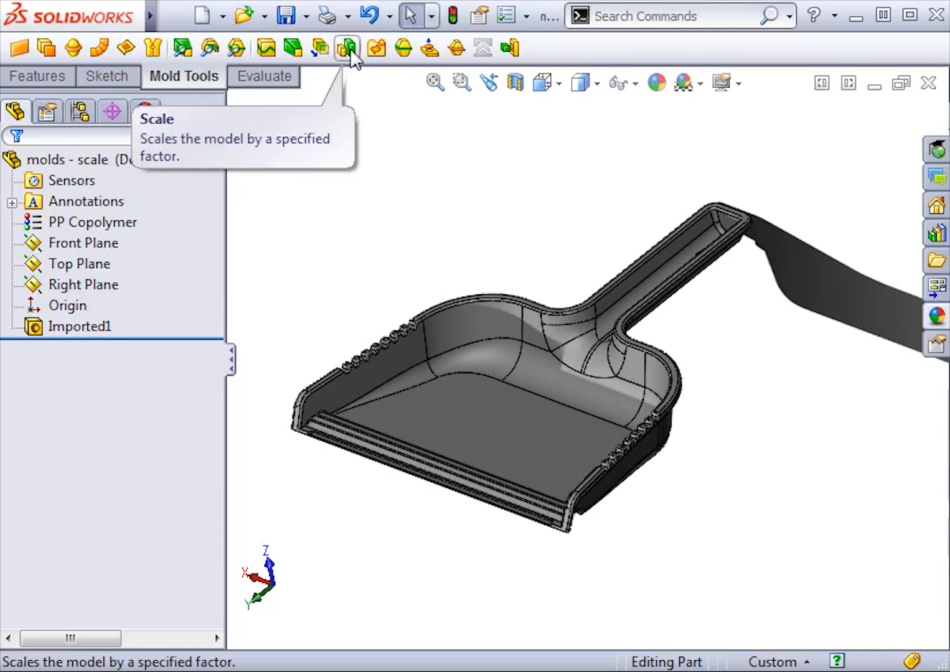
- Start a Scale feature on the dustpan part and set it to scale about the Centroid
mouse_move(141, 25)
click(176, 19)
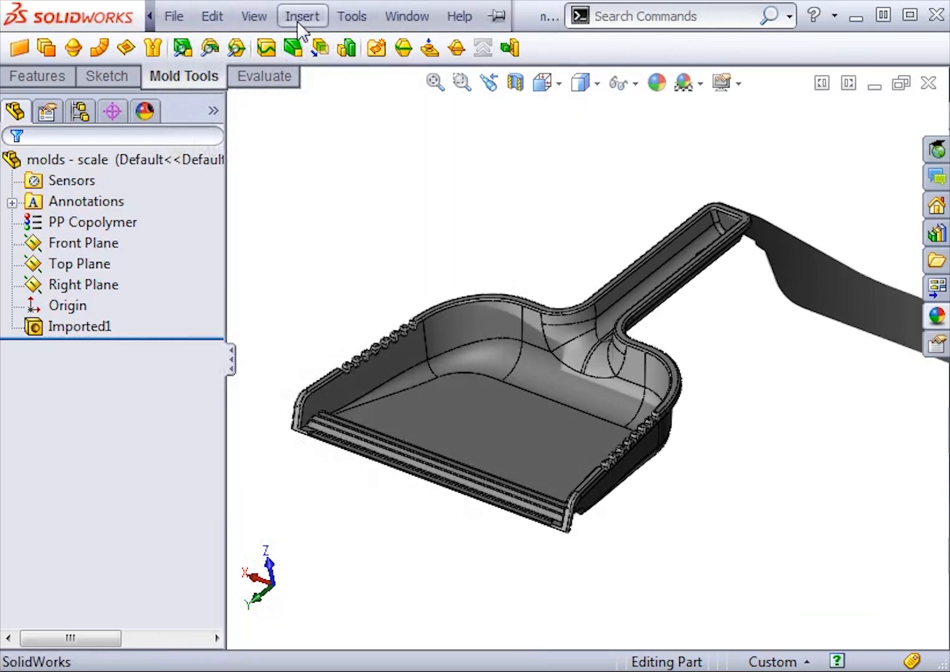
click(299, 25)
mouse_move(364, 96)
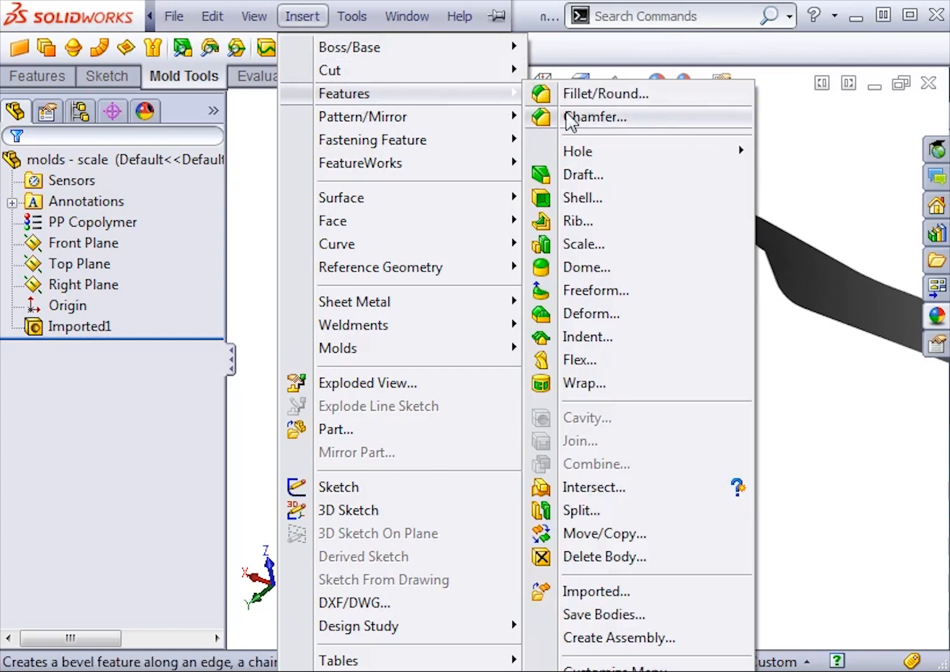
click(580, 247)
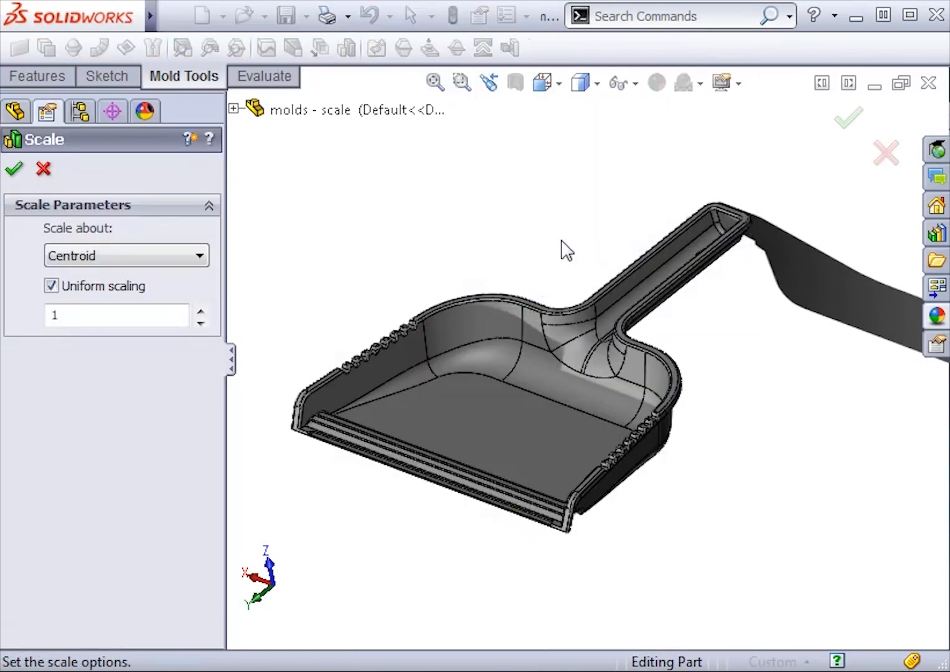
click(187, 255)
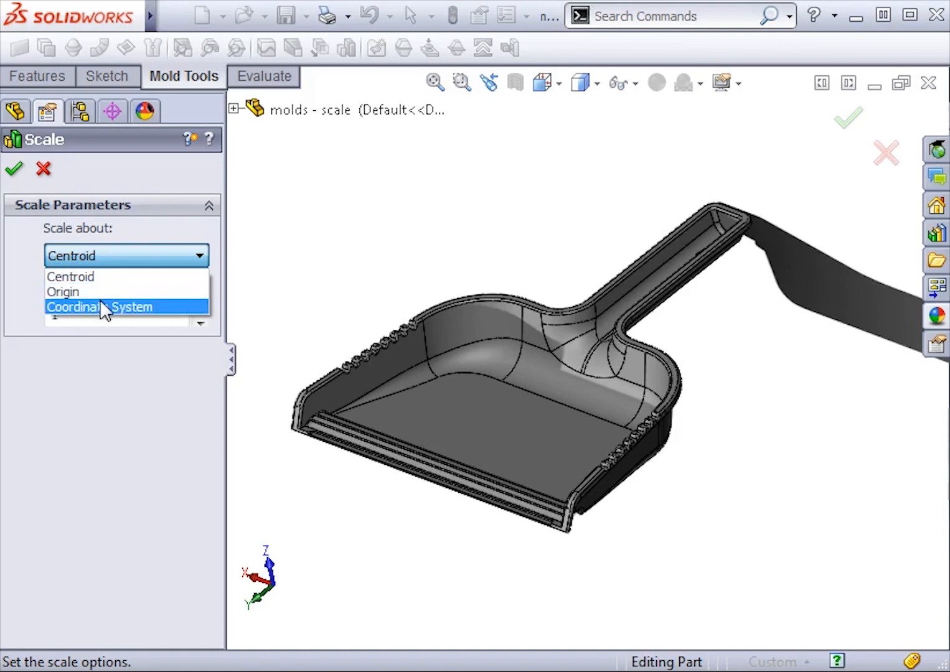
click(116, 277)
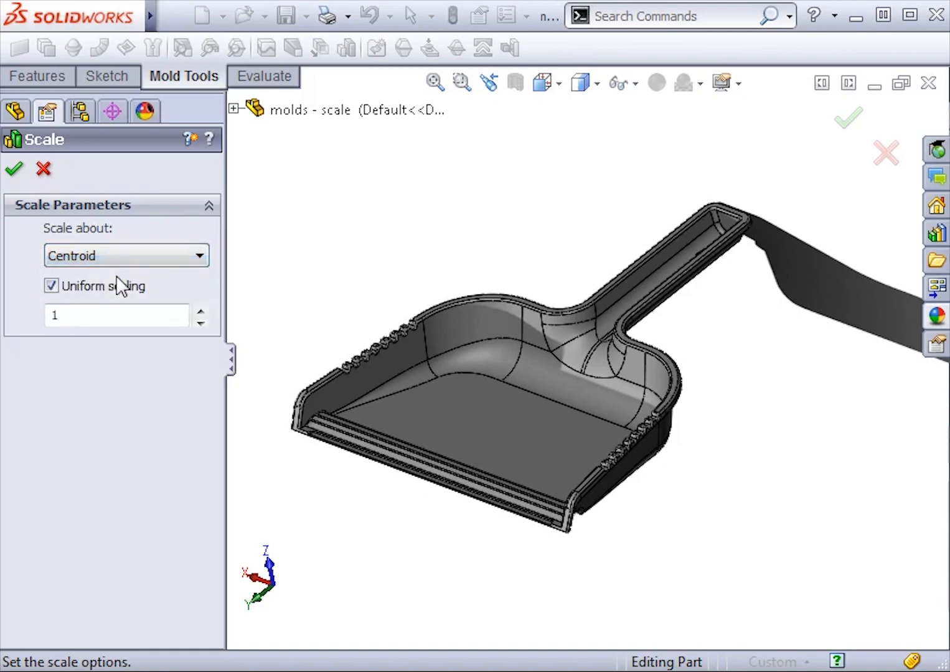
- Keep uniform scaling on, set the scale factor to 1.04, and accept the scaling of the dustpan
click(52, 287)
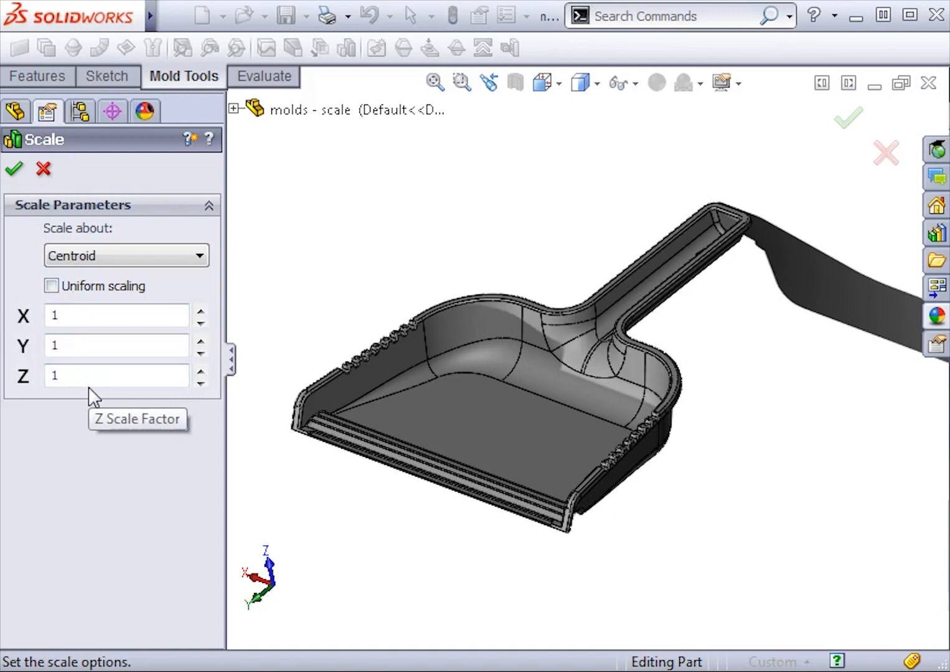
click(52, 287)
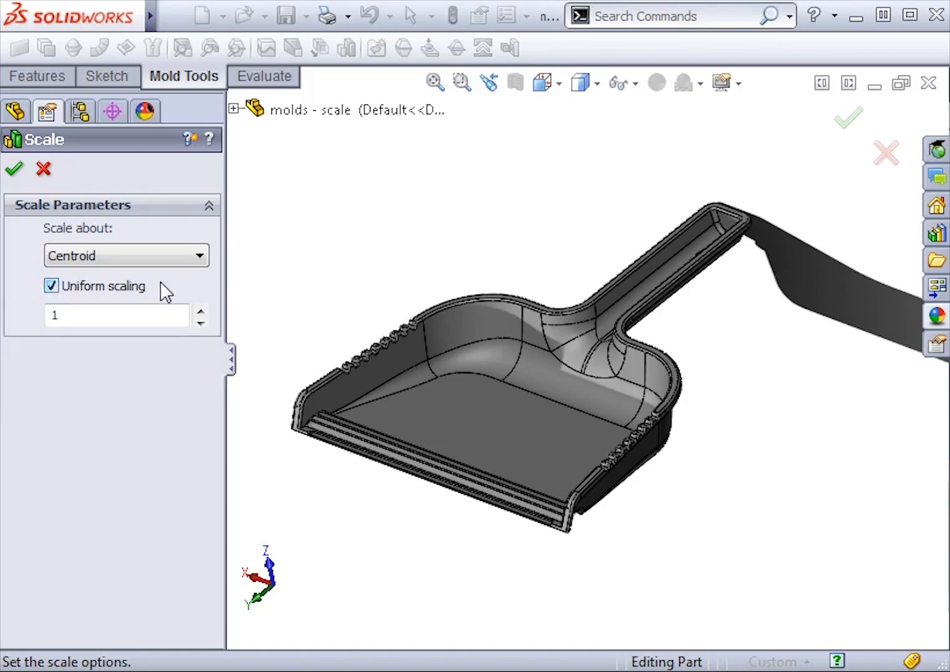
click(89, 316)
drag(88, 316, 21, 313)
text(1.04)
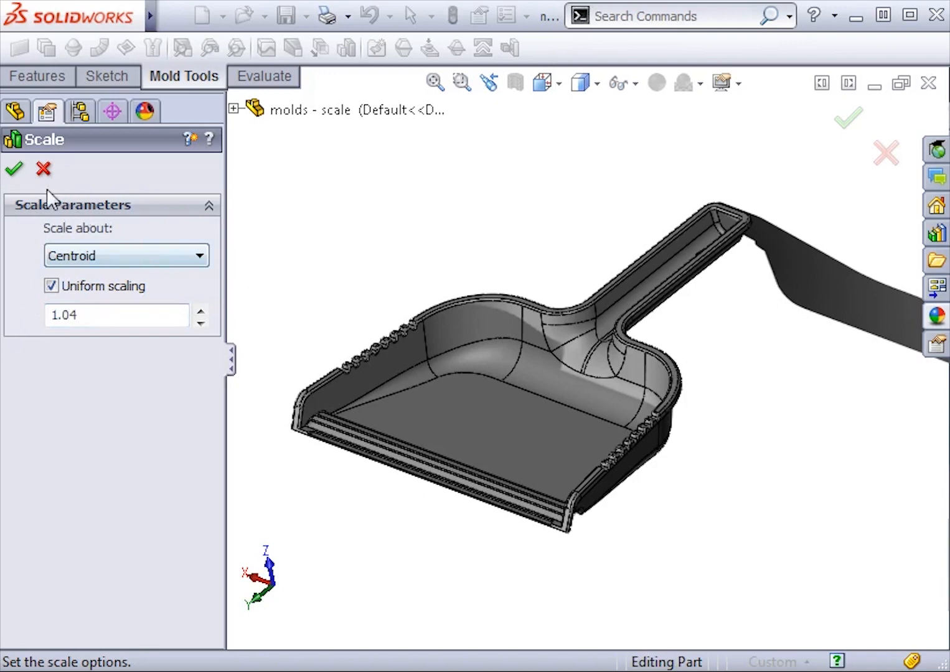
click(19, 170)
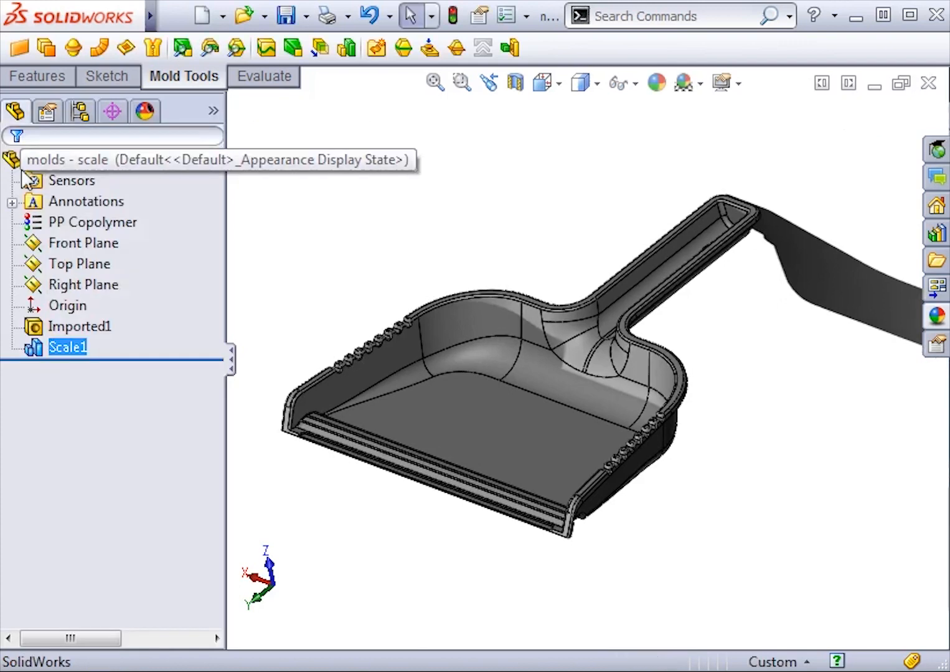
click(319, 238)
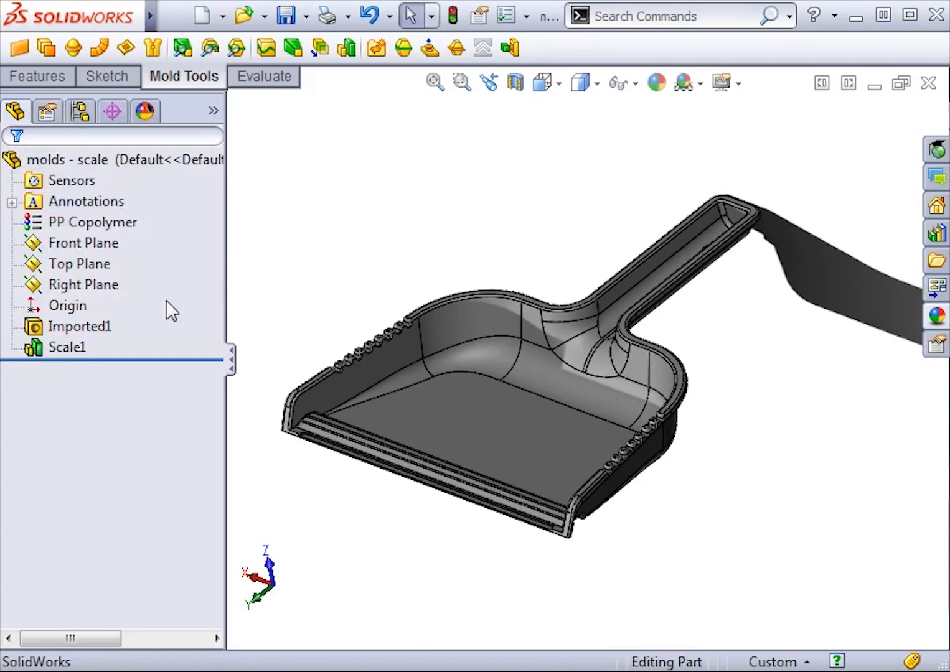
- Roll the dustpan's history back to before the scale feature and forward again to compare the original and scaled sizes
click(95, 328)
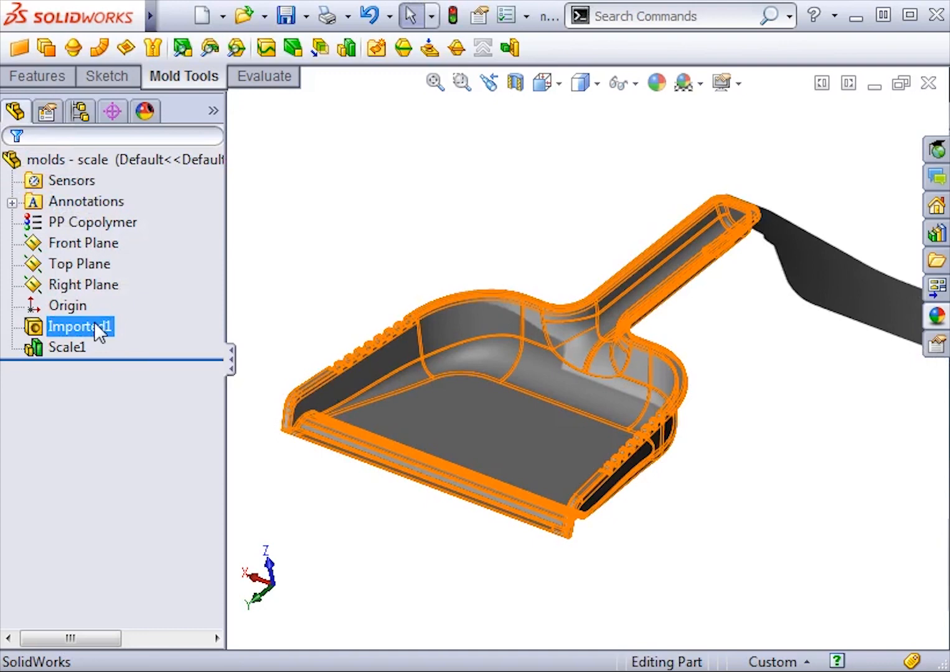
key(Escape)
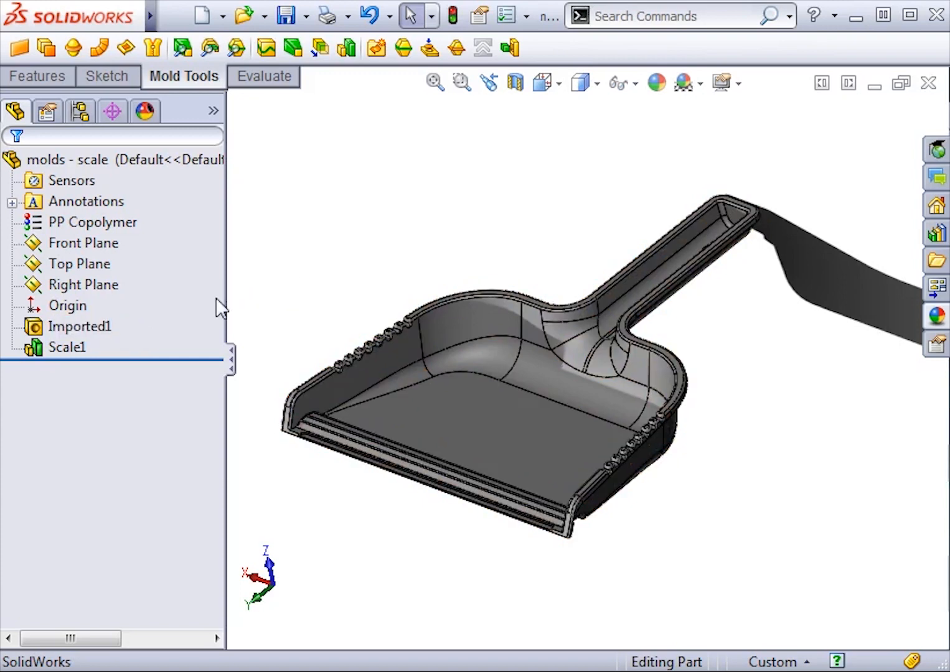
click(77, 349)
drag(140, 358, 147, 340)
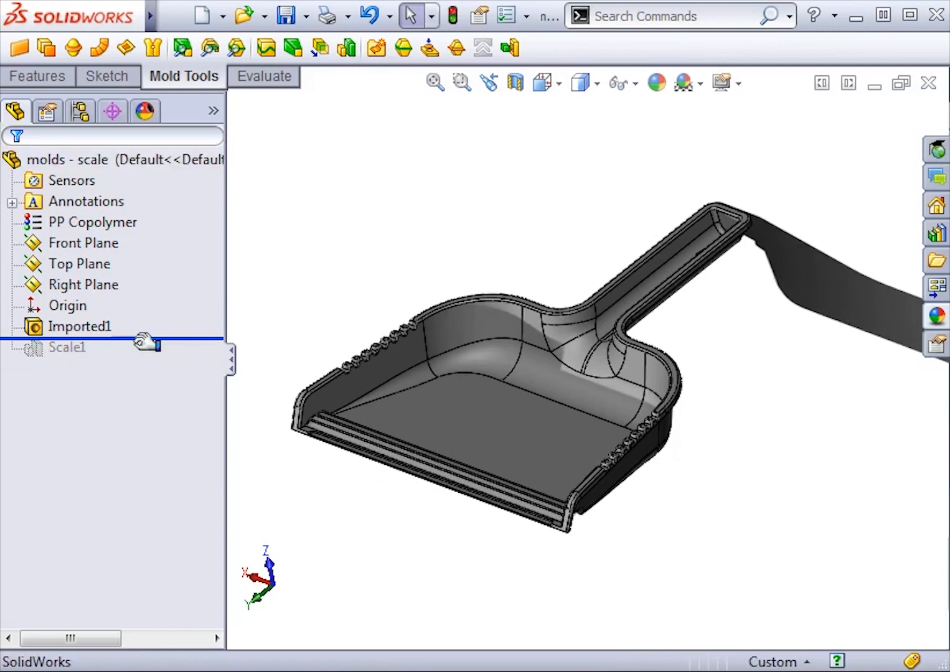
drag(147, 338, 138, 365)
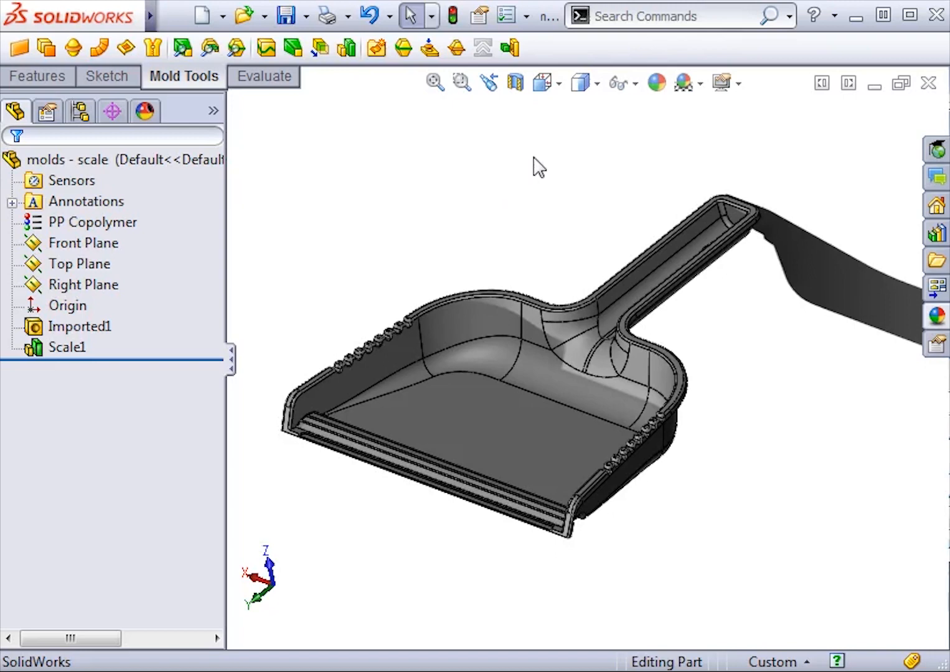
- Run the Parting Line draft analysis with the dustpan's flat upper rim face as pull direction and a 2 degree draft angle
click(402, 51)
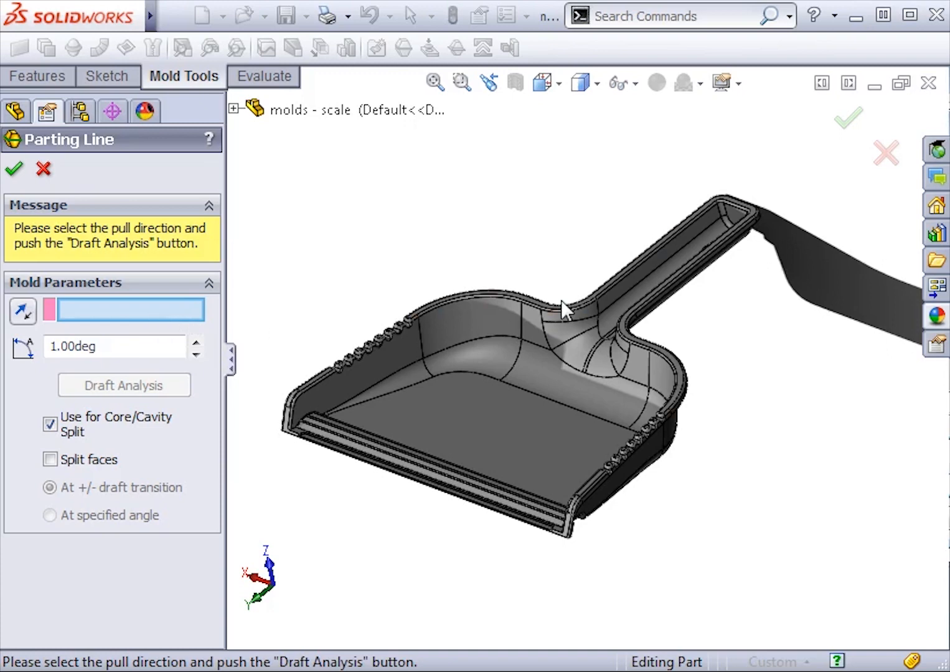
scroll(563, 308, down, 6)
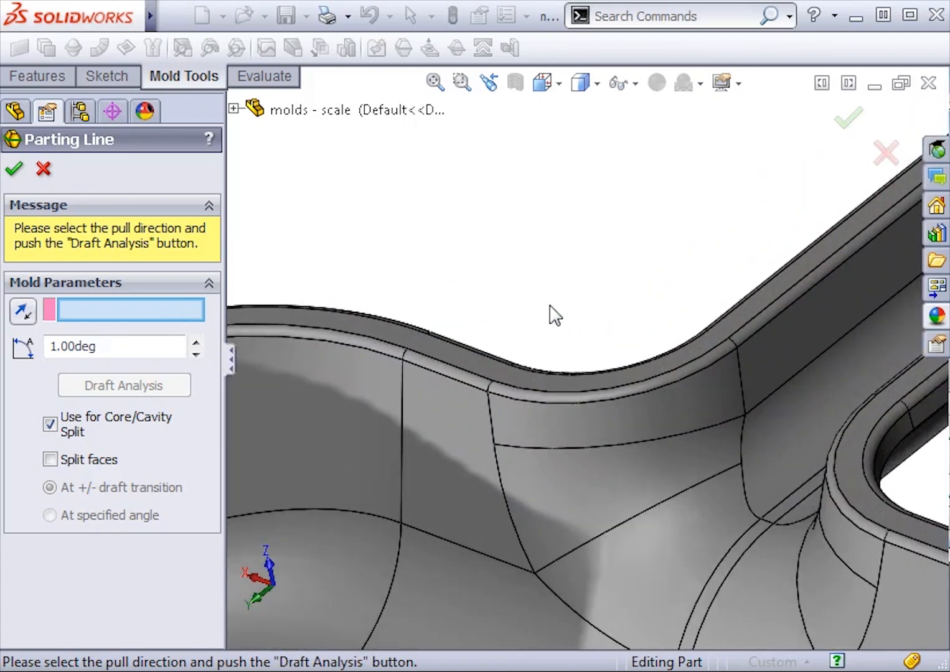
click(459, 358)
scroll(528, 320, up, 6)
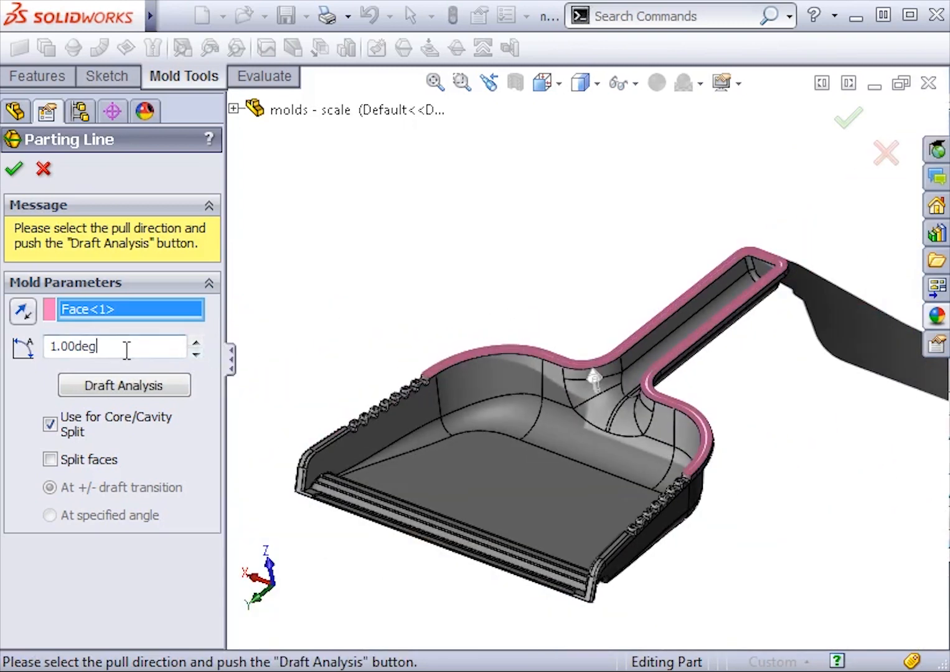
drag(127, 350, 40, 350)
text(2)
key(Return)
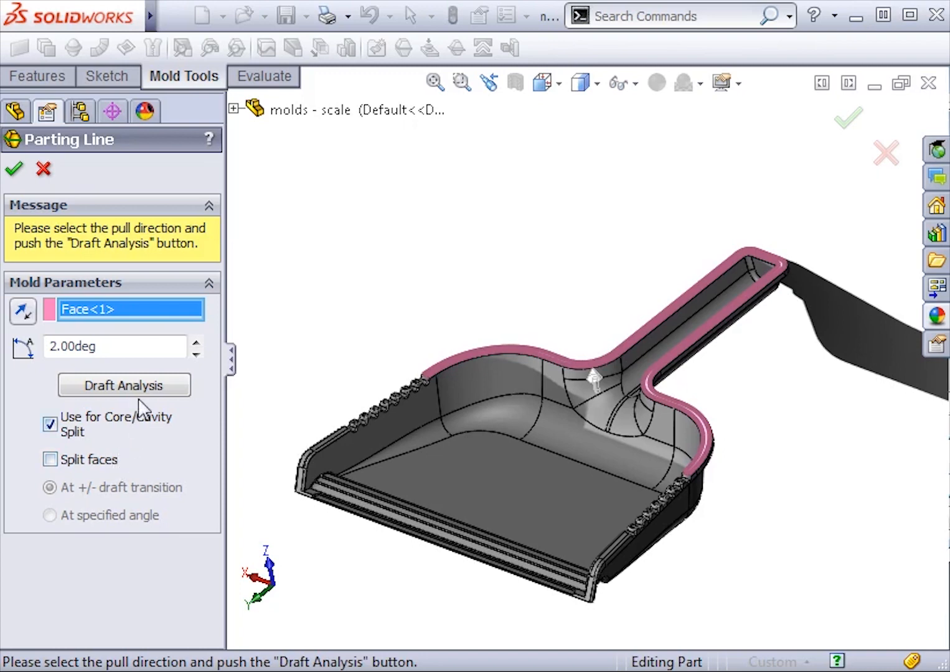
click(144, 382)
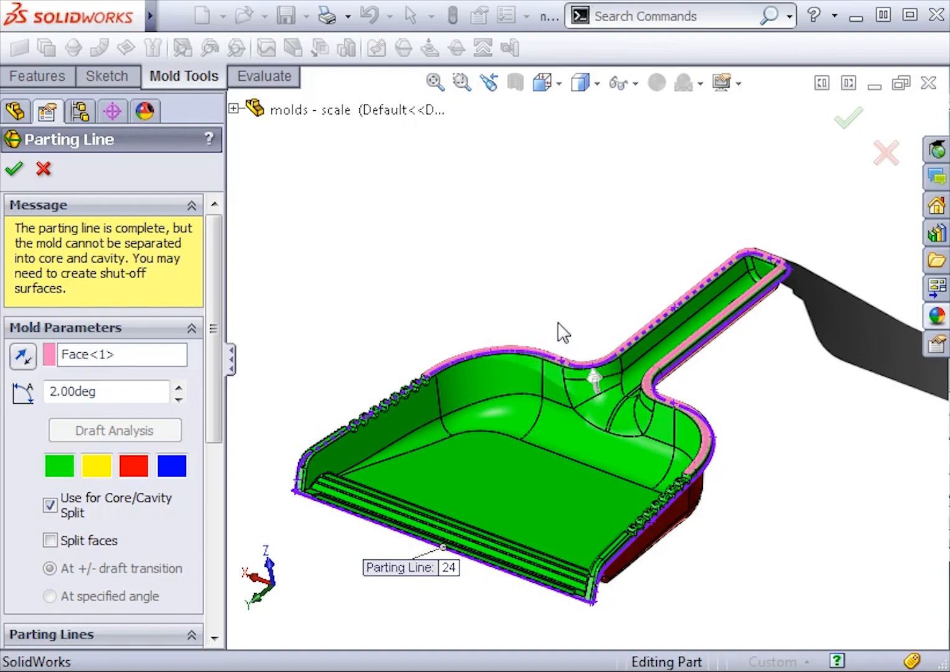
- Inspect the parting line around the dustpan's rim, its selected edges and the entities to split, and accept the parting line
scroll(549, 373, down, 10)
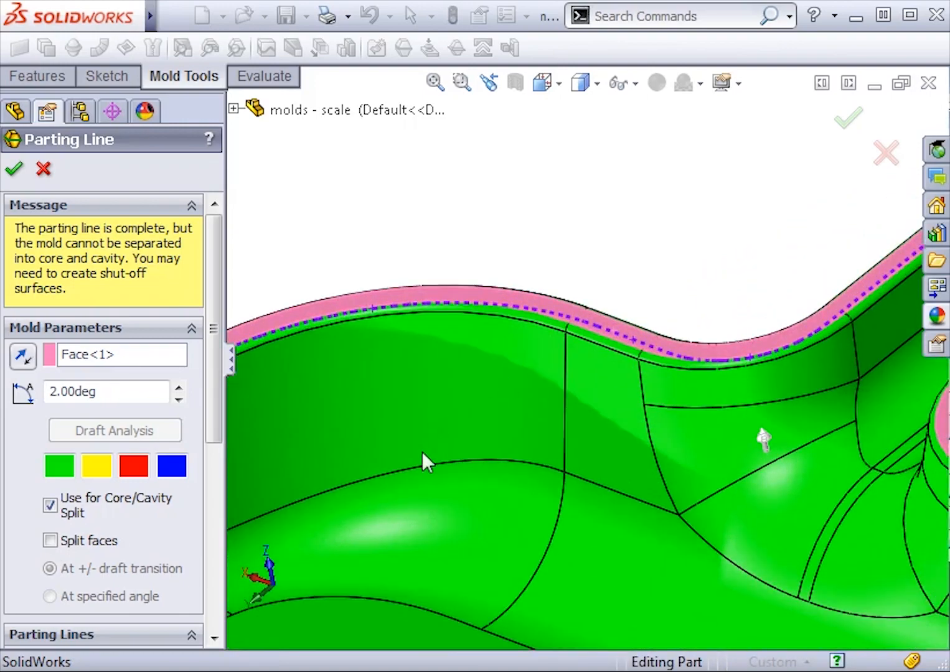
mouse_move(422, 453)
middle_down()
mouse_move(435, 392)
mouse_move(568, 378)
mouse_move(622, 393)
mouse_move(617, 407)
mouse_move(507, 393)
mouse_move(434, 424)
mouse_move(425, 439)
middle_up()
key(f)
drag(218, 379, 208, 530)
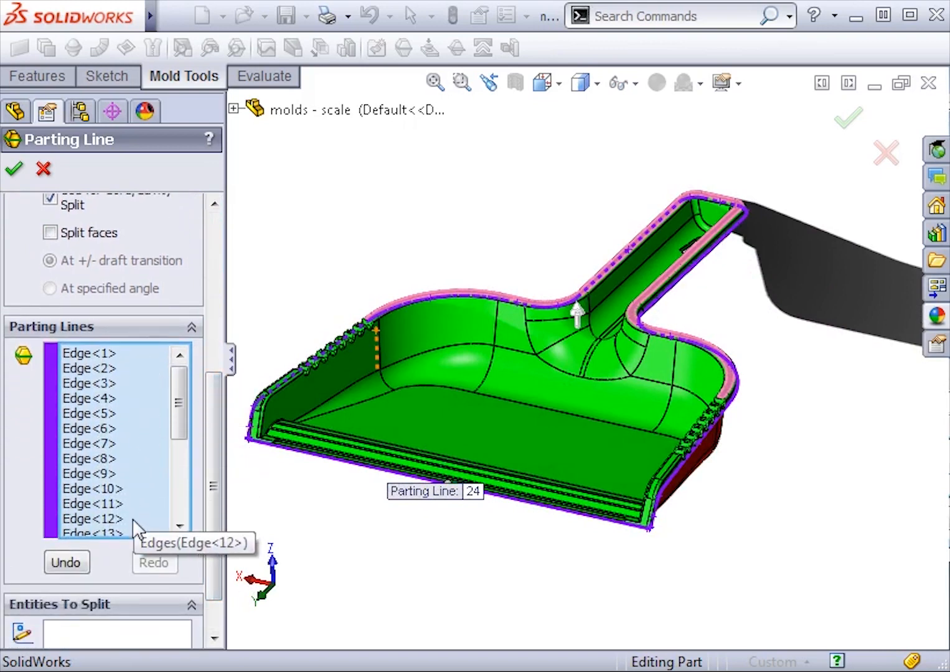
drag(211, 479, 211, 504)
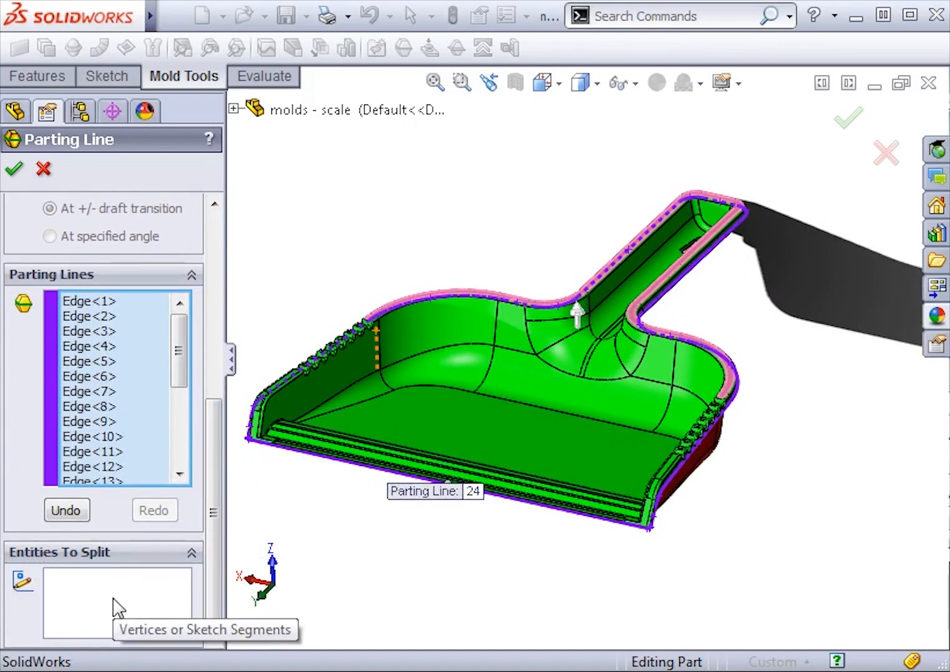
drag(211, 493, 234, 287)
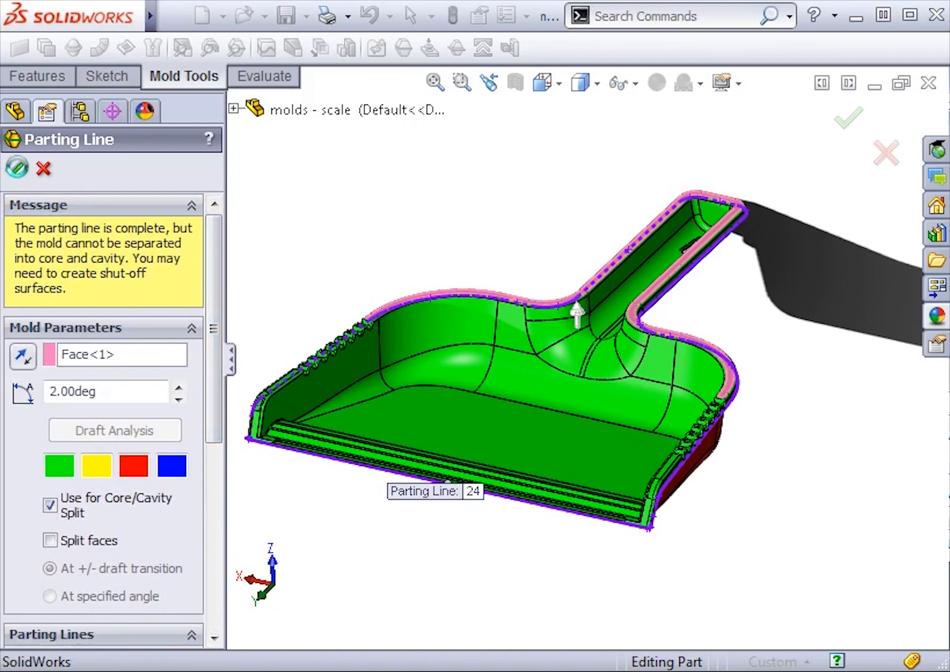
click(17, 167)
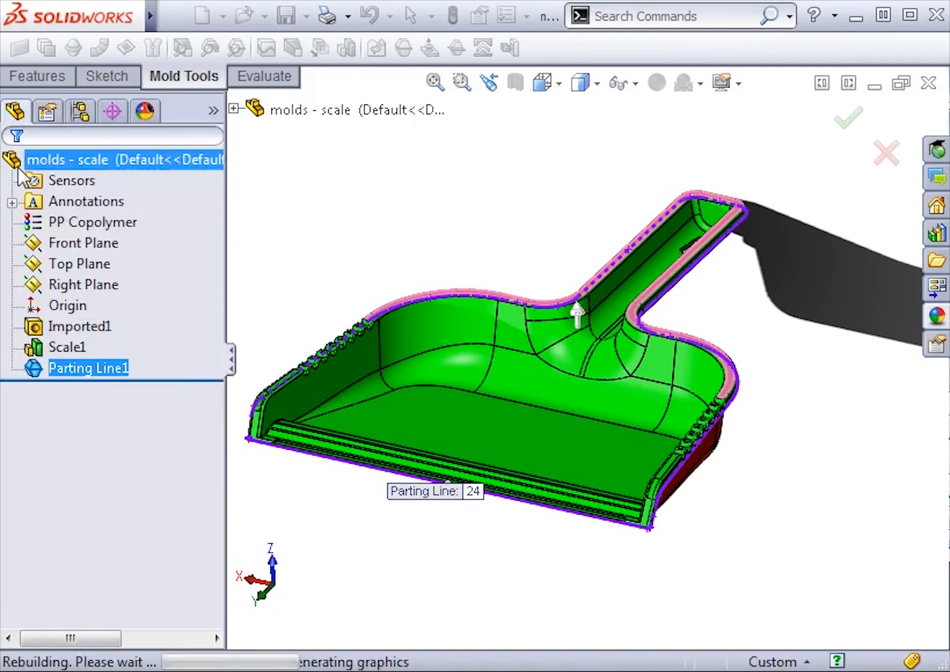
- Create a knitted shut-off surface over the hole in the dustpan's handle, with the patch type set to all tangent
click(360, 189)
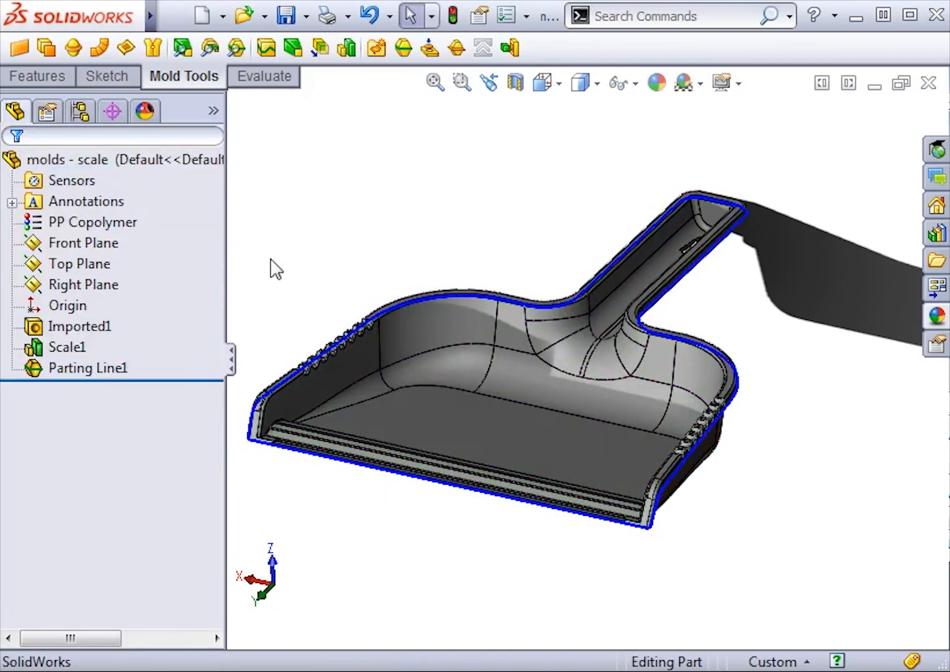
click(114, 370)
middle_drag(398, 183, 569, 220)
scroll(690, 172, down, 2)
scroll(686, 170, down, 2)
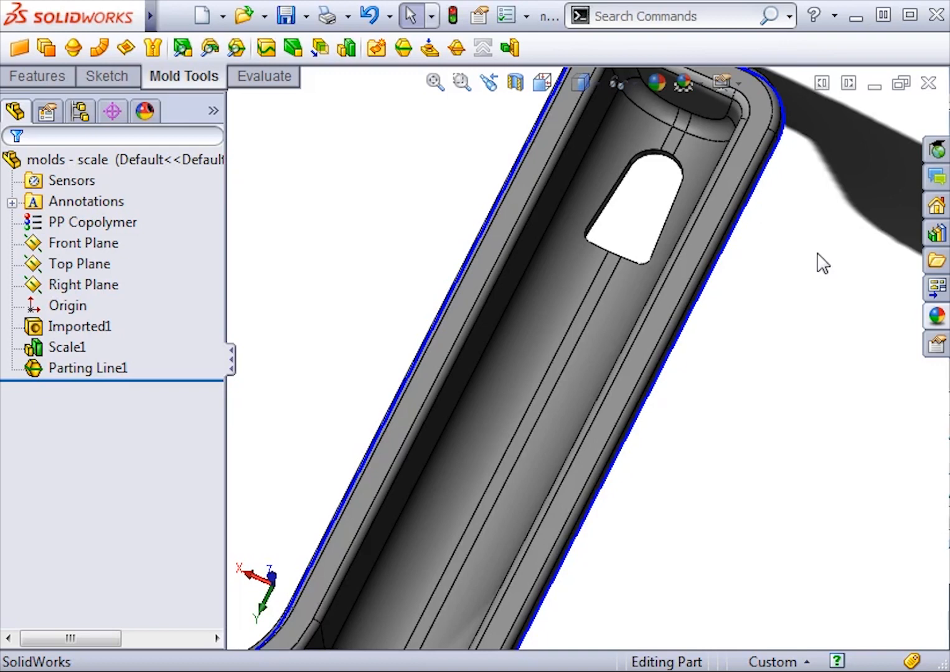
click(431, 53)
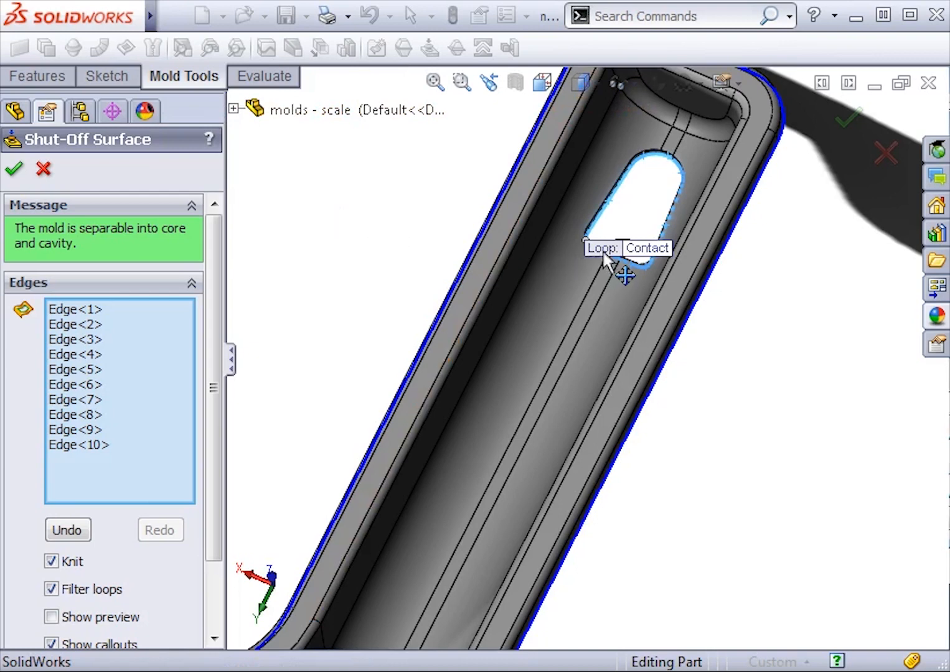
drag(600, 249, 327, 201)
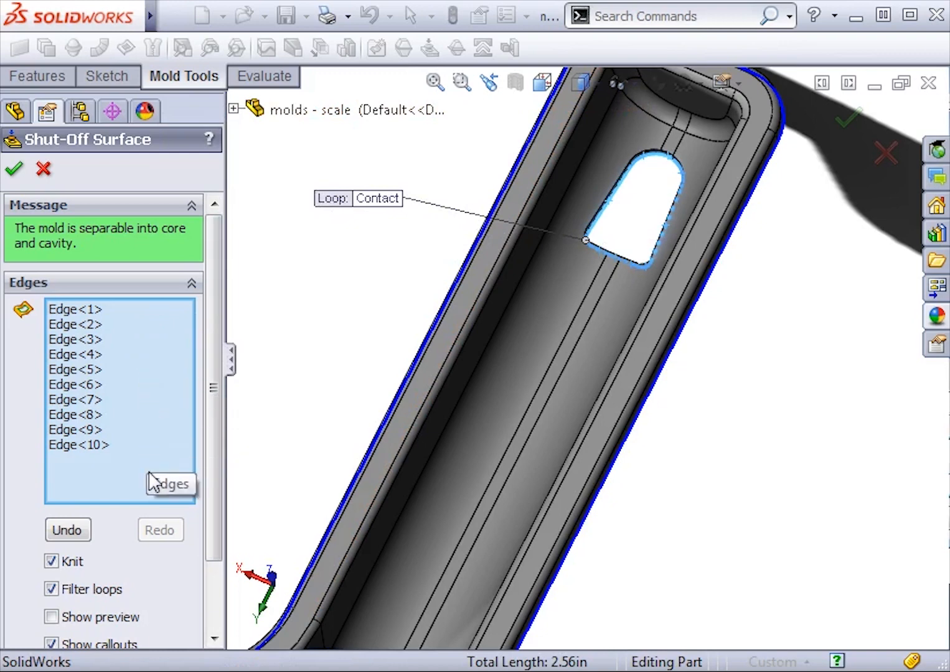
drag(210, 404, 231, 522)
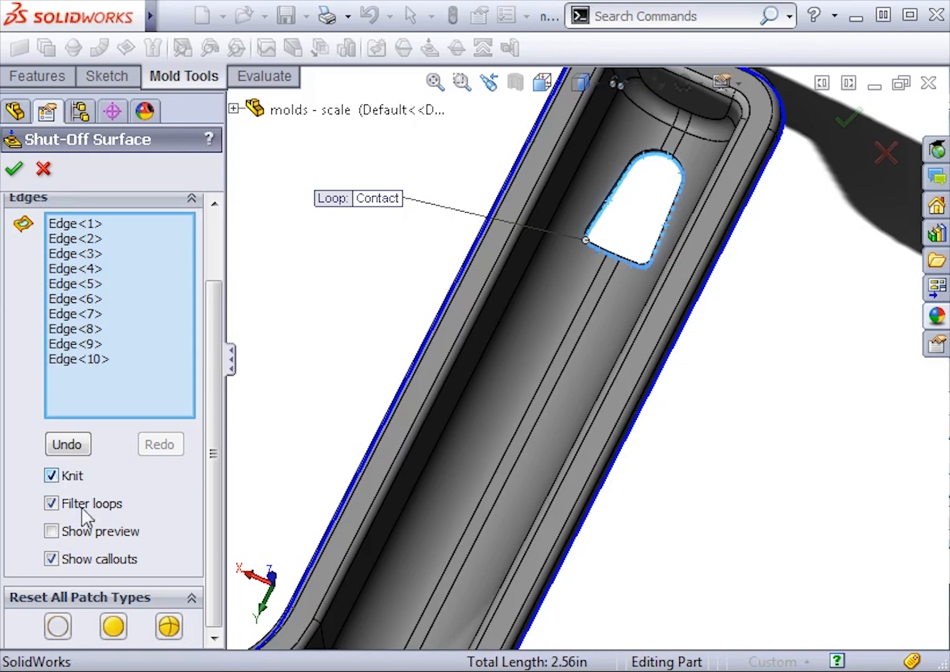
click(167, 628)
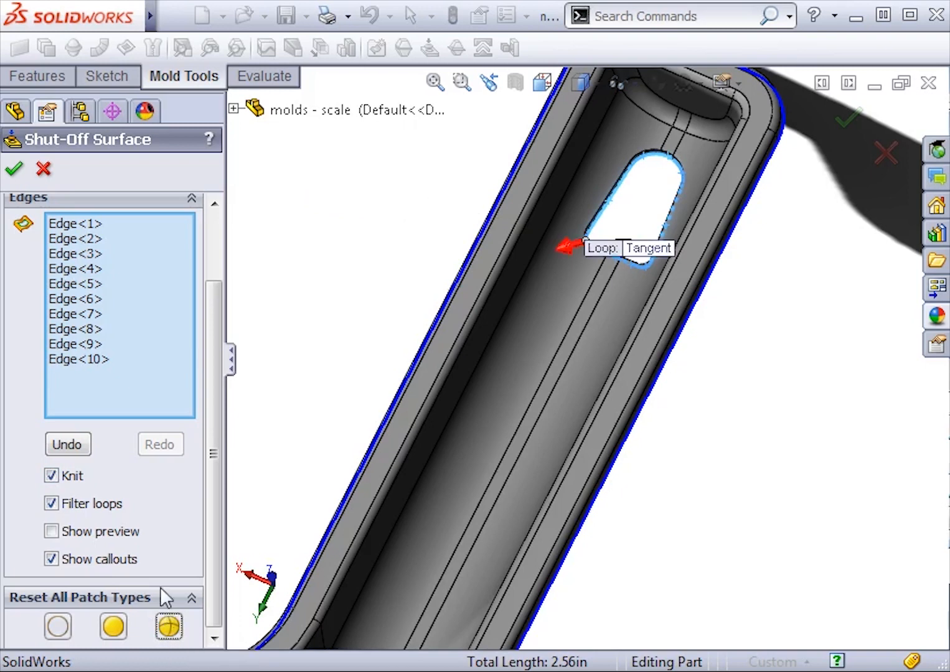
click(15, 167)
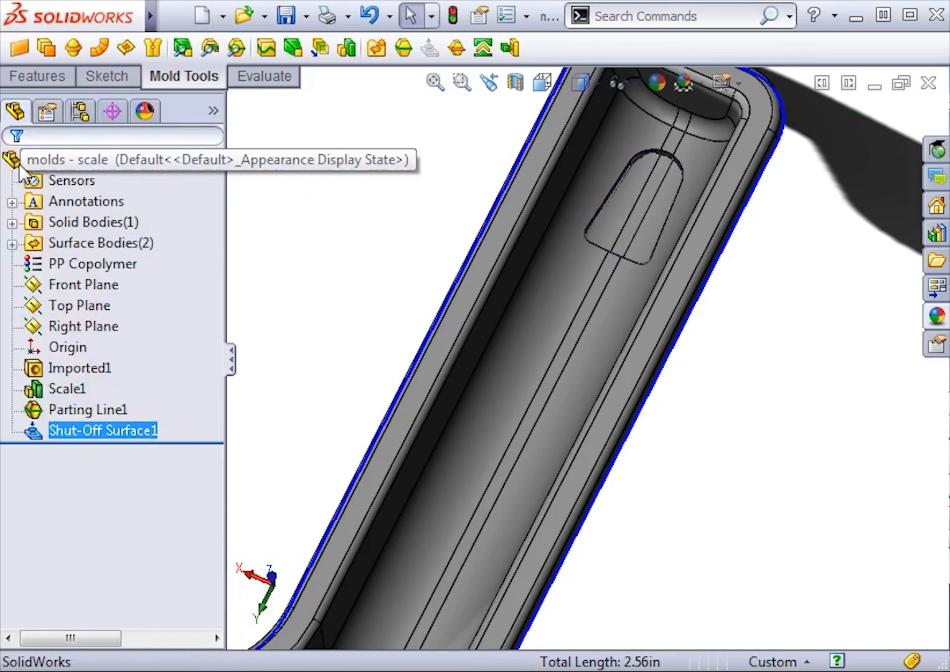
- Hide the dustpan's solid body so that only the surface bodies are displayed
right_click(34, 225)
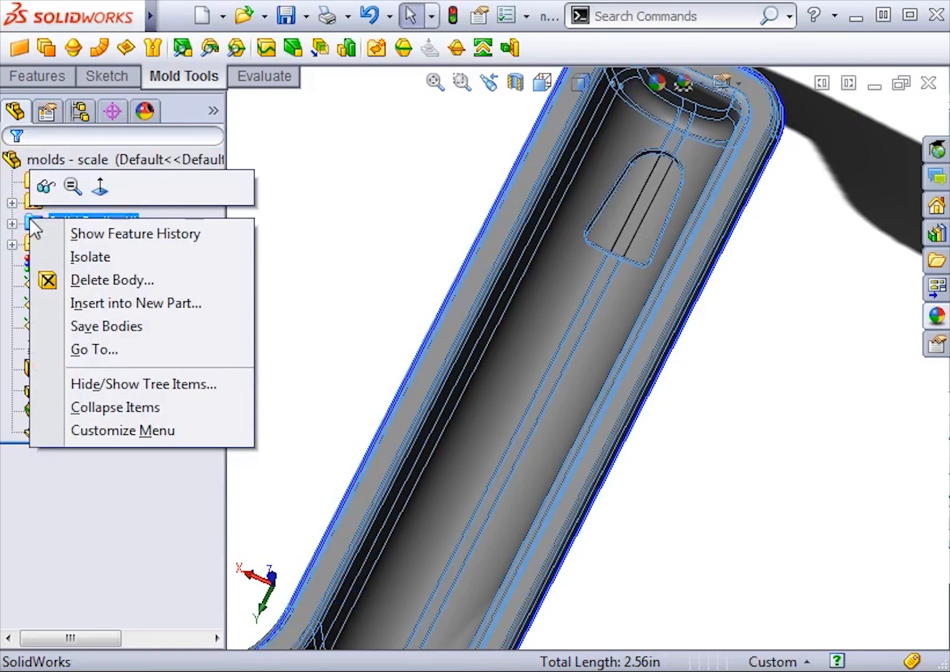
click(44, 186)
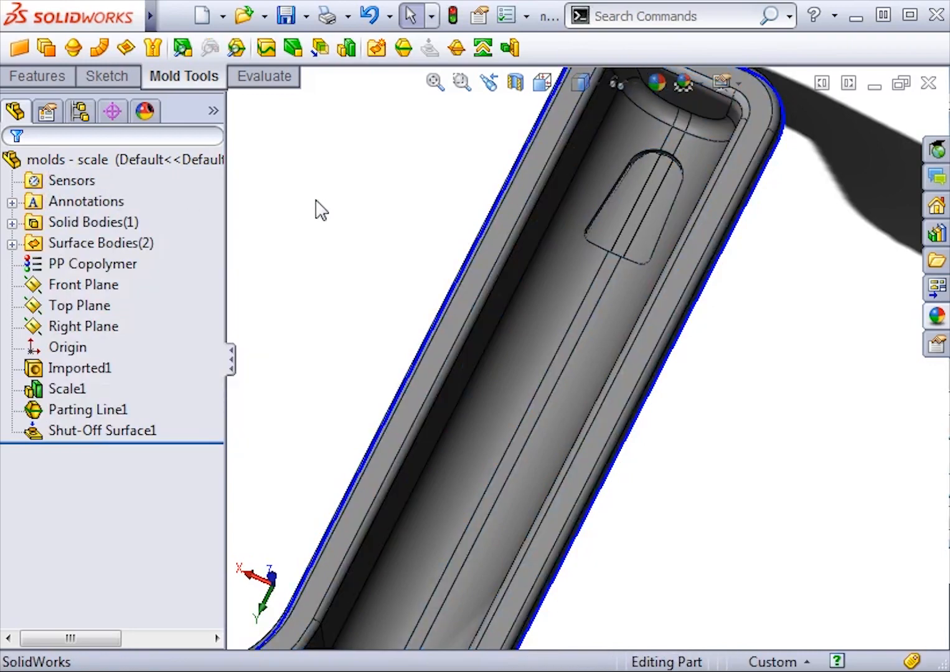
click(73, 220)
middle_drag(311, 292, 332, 215)
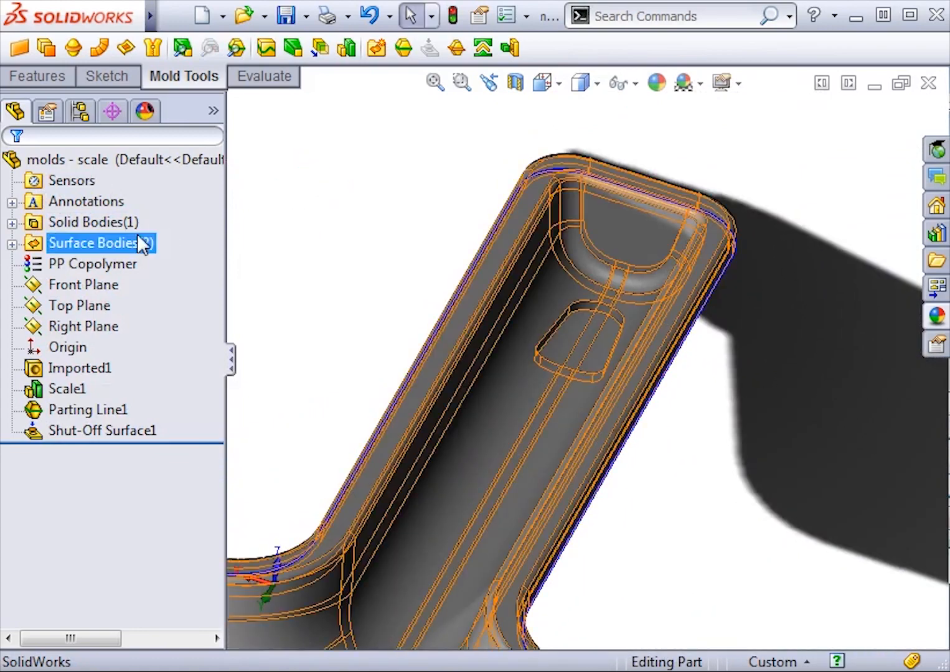
- Hide the cavity surface body and examine the core surface body, including its closed handle hole
click(11, 244)
click(77, 264)
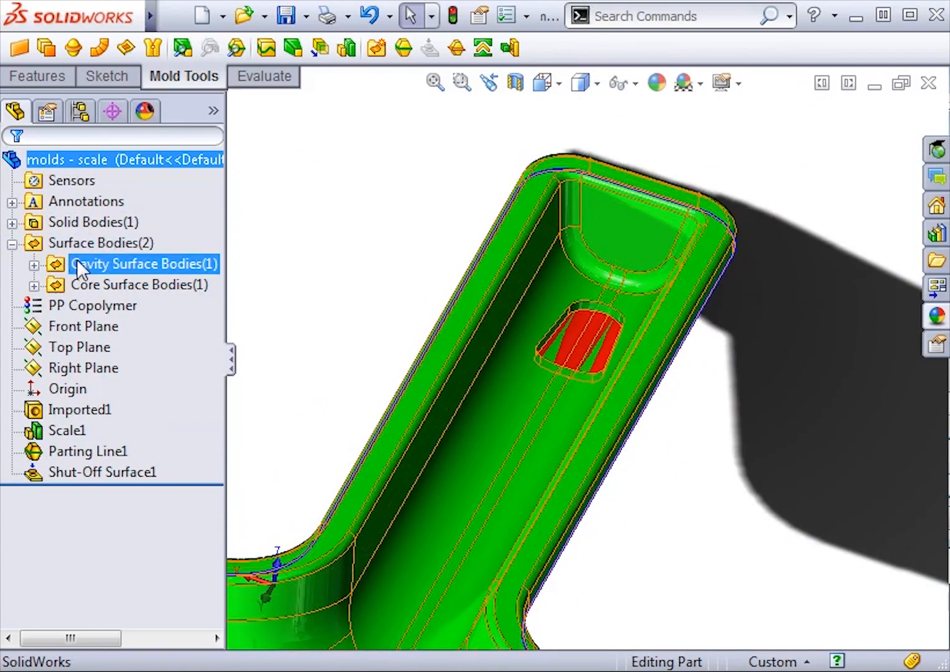
right_click(77, 259)
click(92, 229)
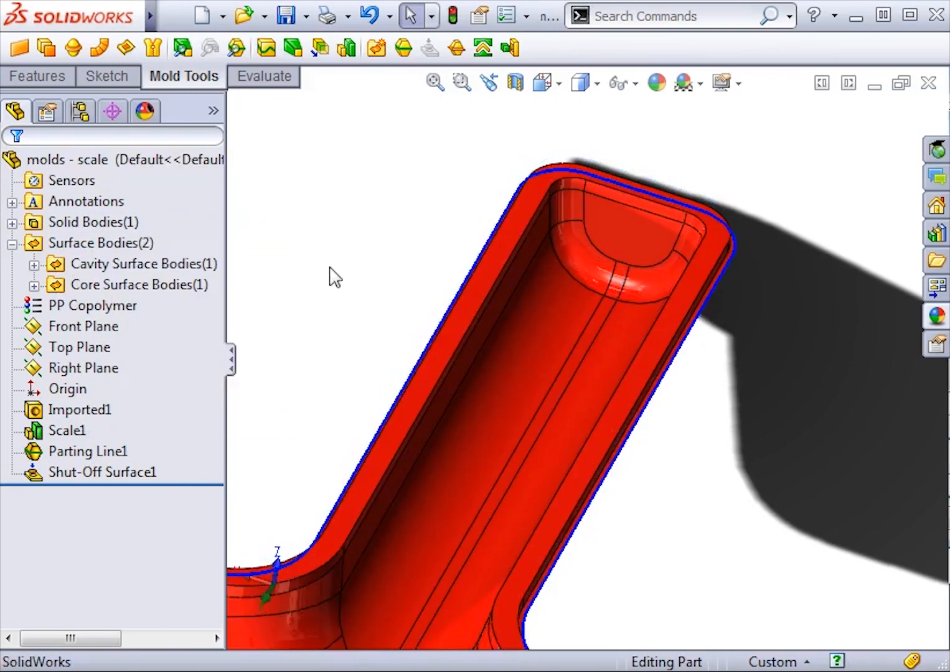
middle_drag(331, 274, 360, 265)
scroll(359, 265, up, 6)
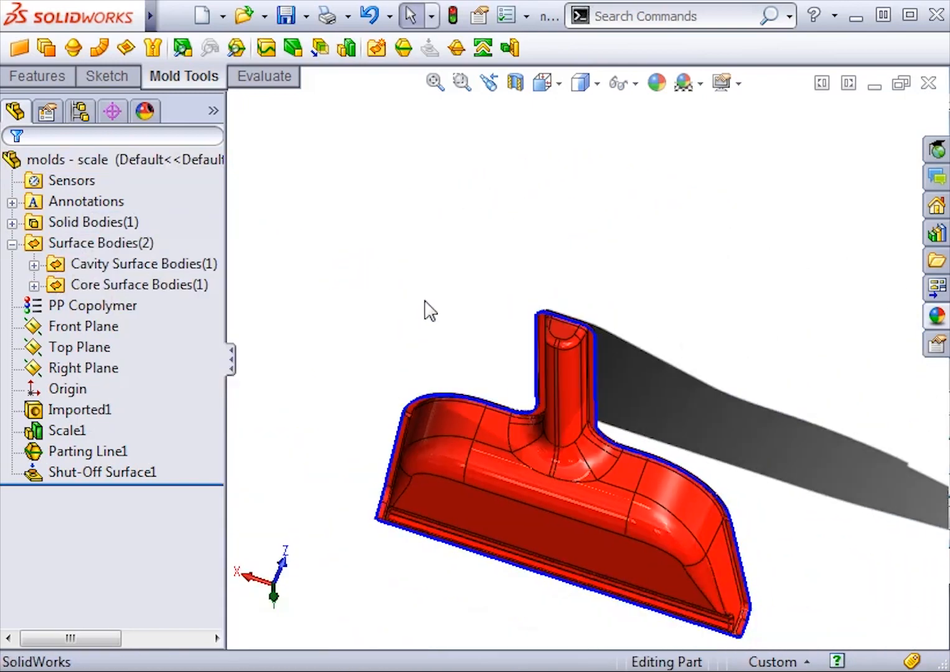
middle_drag(429, 310, 386, 287)
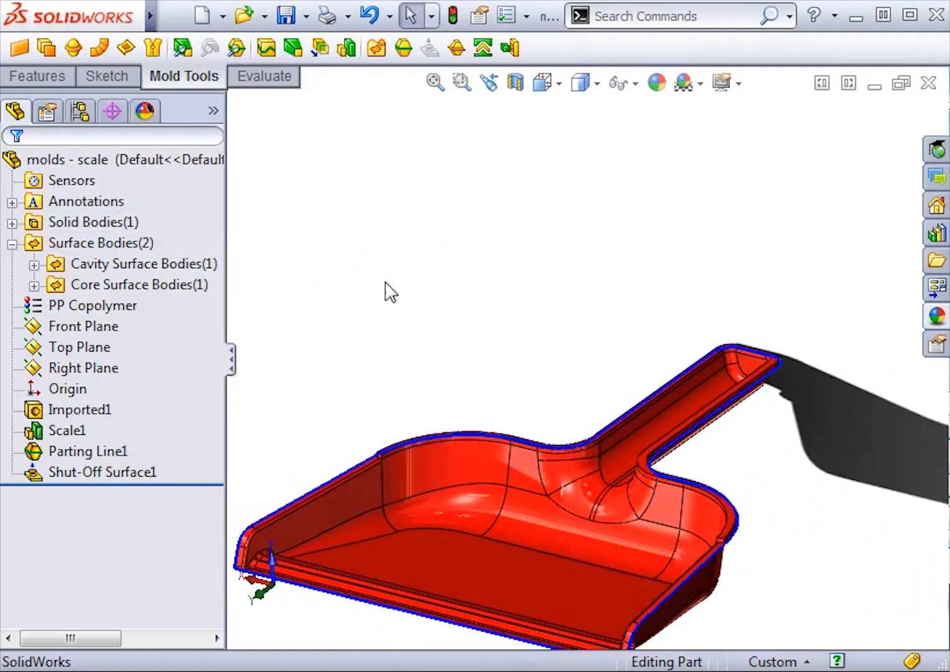
- Show the cavity surface body, hide the core surface body, and examine the cavity side of the dustpan
right_click(154, 266)
click(167, 241)
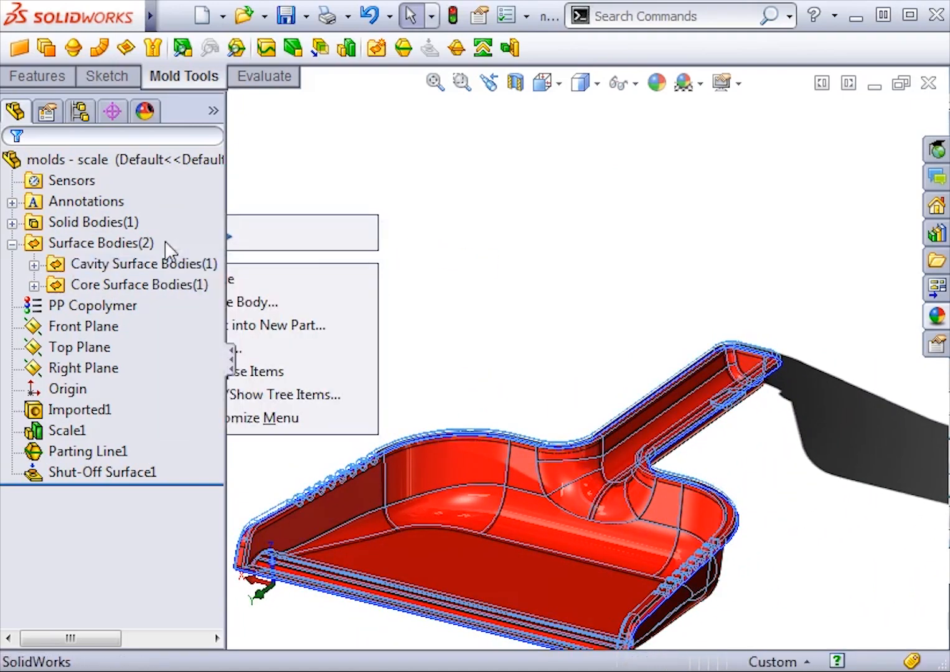
right_click(143, 280)
click(351, 266)
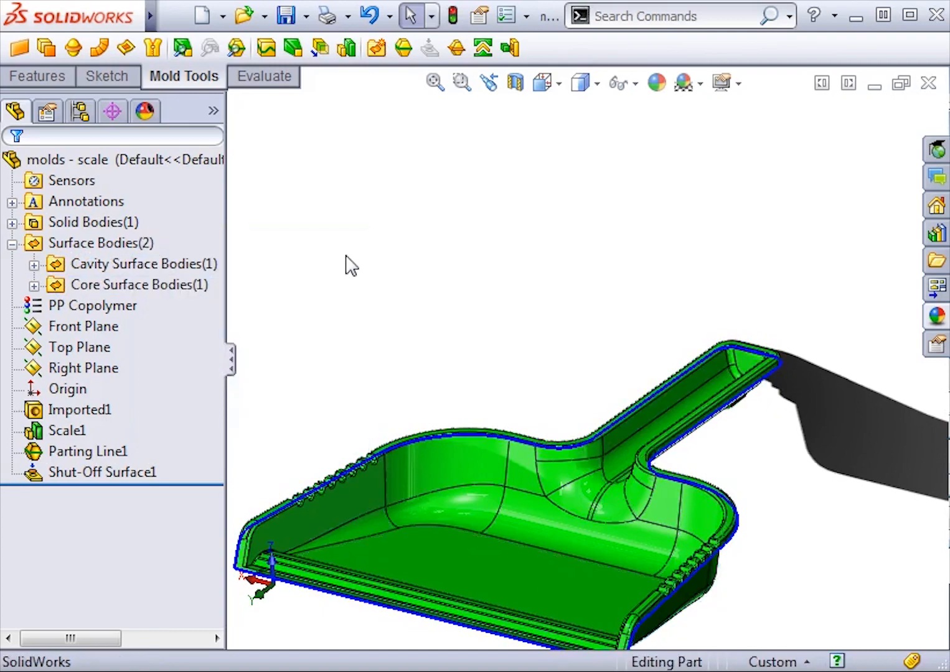
mouse_move(350, 265)
middle_down()
mouse_move(490, 341)
mouse_move(495, 371)
mouse_move(485, 364)
mouse_move(629, 331)
mouse_move(684, 256)
mouse_move(704, 274)
mouse_move(691, 225)
mouse_move(610, 296)
mouse_move(526, 312)
mouse_move(404, 298)
middle_up()
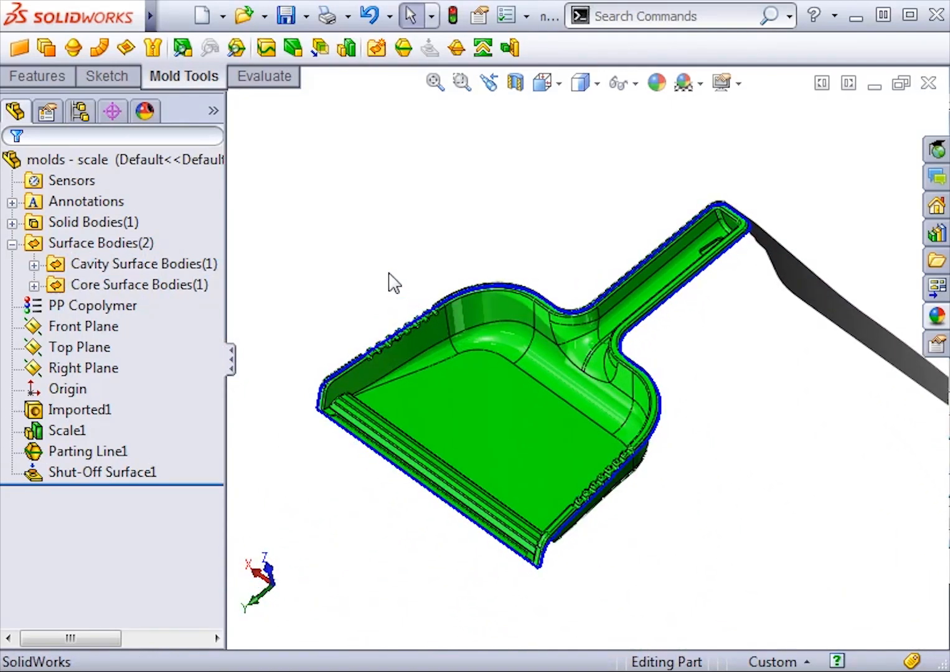
- Show the core surface body again together with the cavity surface body
click(193, 264)
click(177, 282)
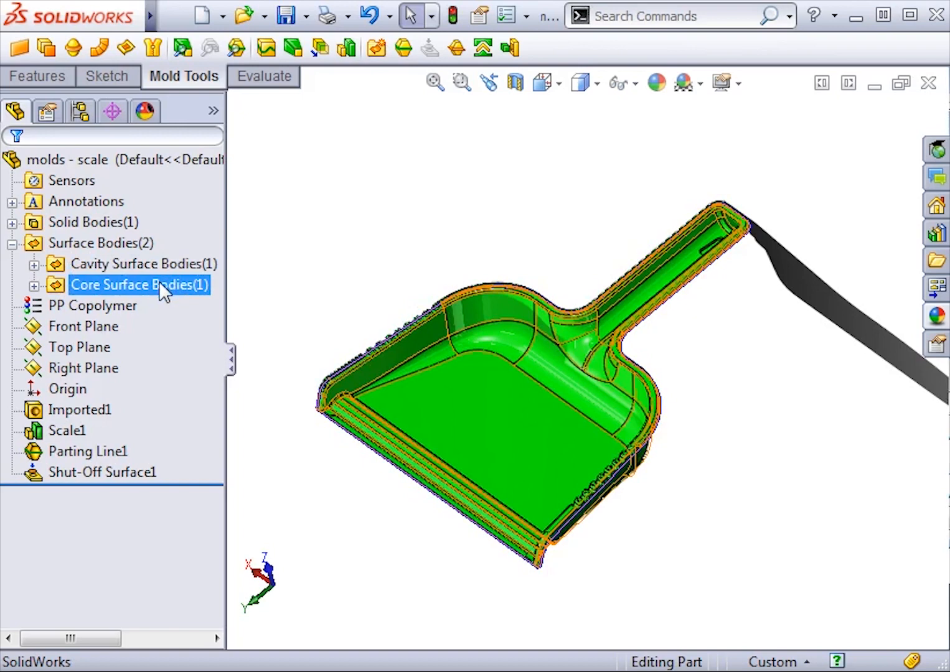
right_click(159, 280)
click(173, 247)
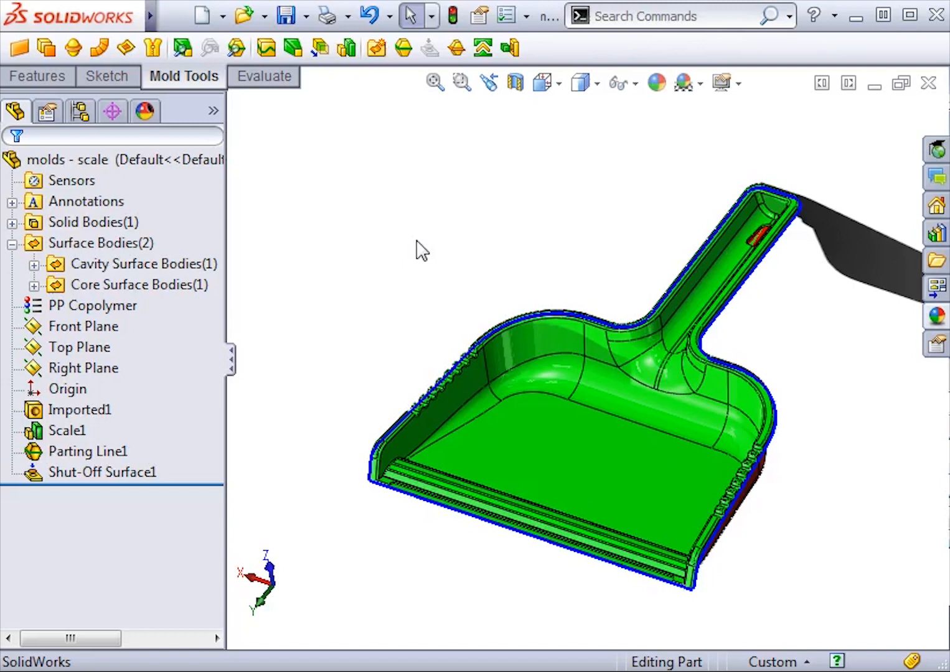
- Start a parting surface from the parting line, compare Tangent to surface and Normal to surface, and choose Perpendicular to pull
click(461, 52)
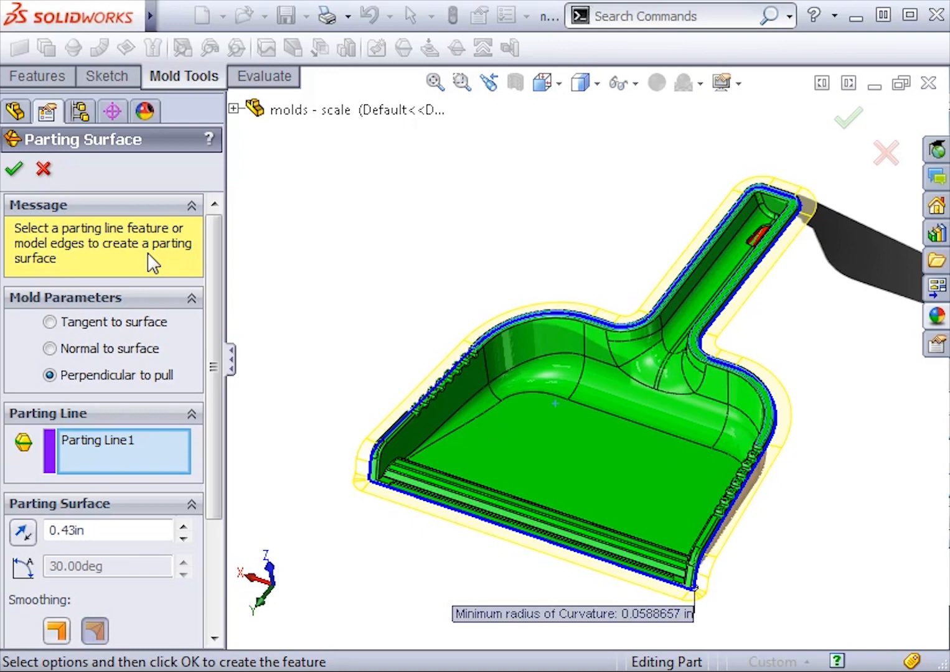
click(50, 322)
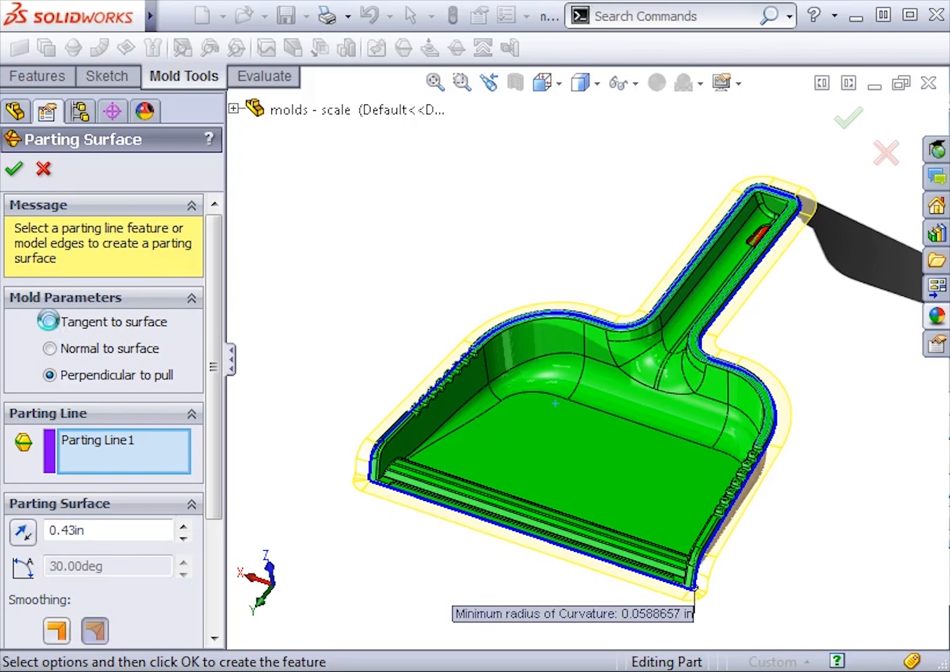
click(50, 348)
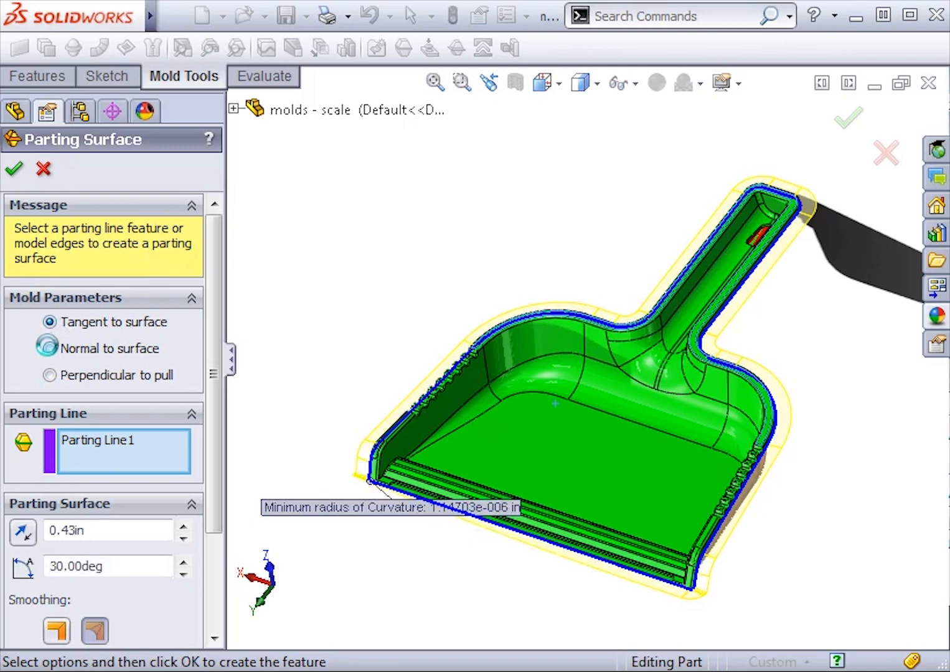
click(50, 375)
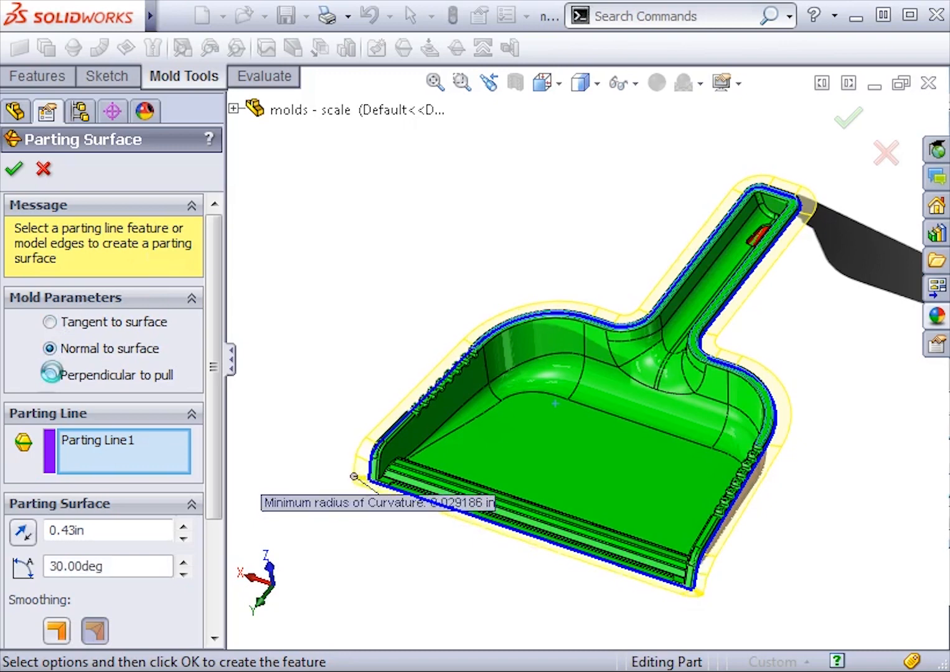
scroll(506, 466, down, 3)
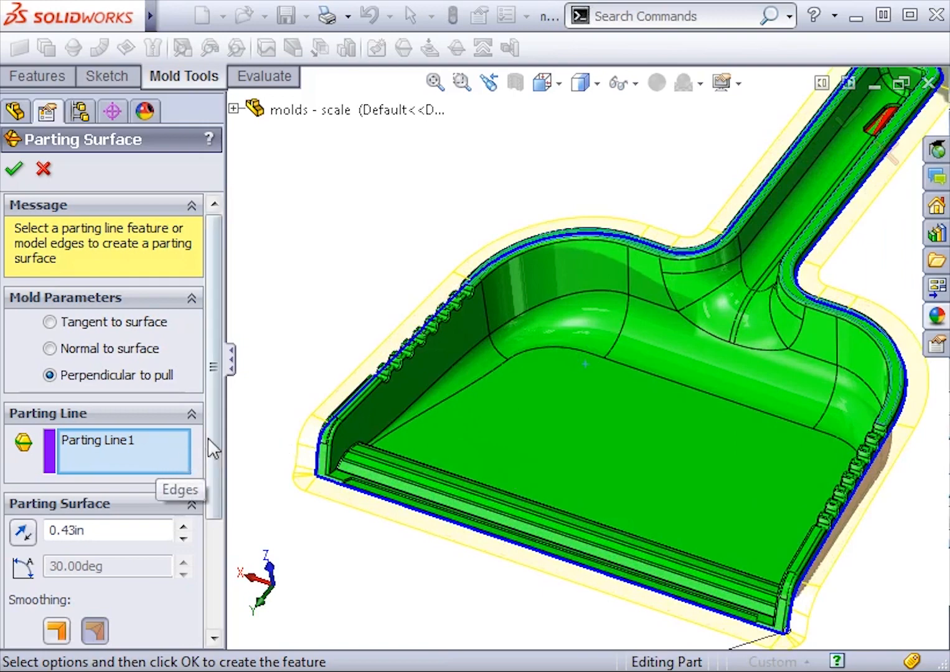
- Set the parting surface distance to 0.5 in and the smoothing distance to 0.25 in, and accept the parting surface
drag(214, 440, 216, 495)
drag(155, 447, 43, 465)
scroll(44, 466, down, 2)
text(.5)
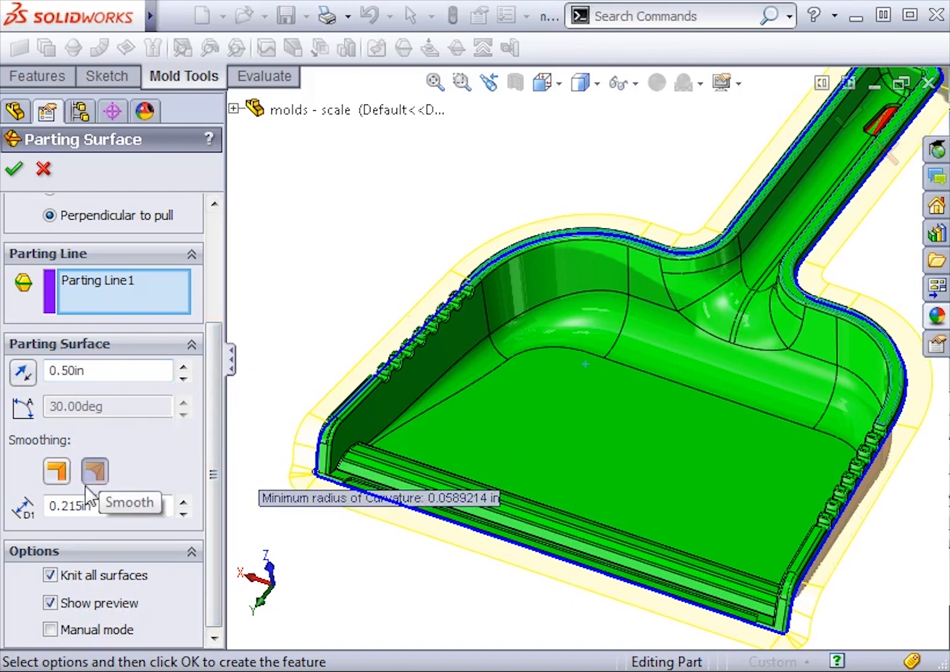
drag(101, 506, 48, 507)
text(.25)
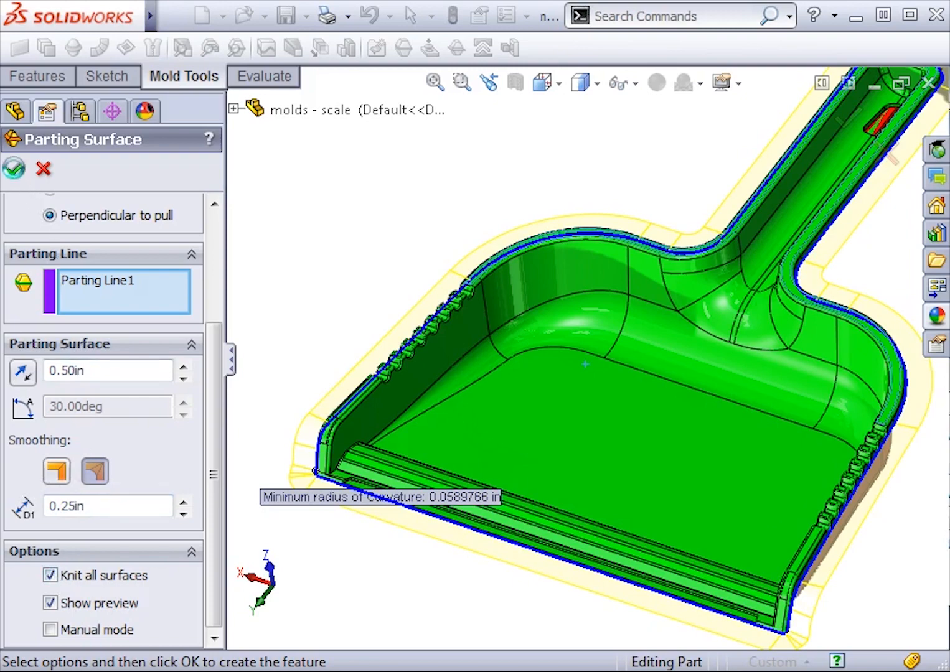
click(14, 168)
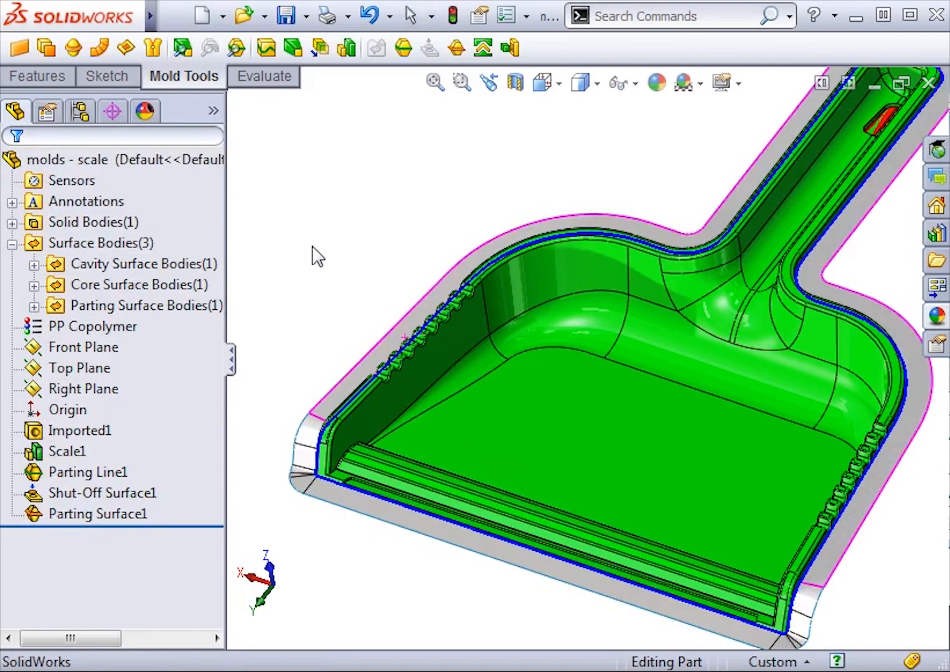
- Create a reference plane offset 1 in from the flat face of the dustpan's rim
key(f)
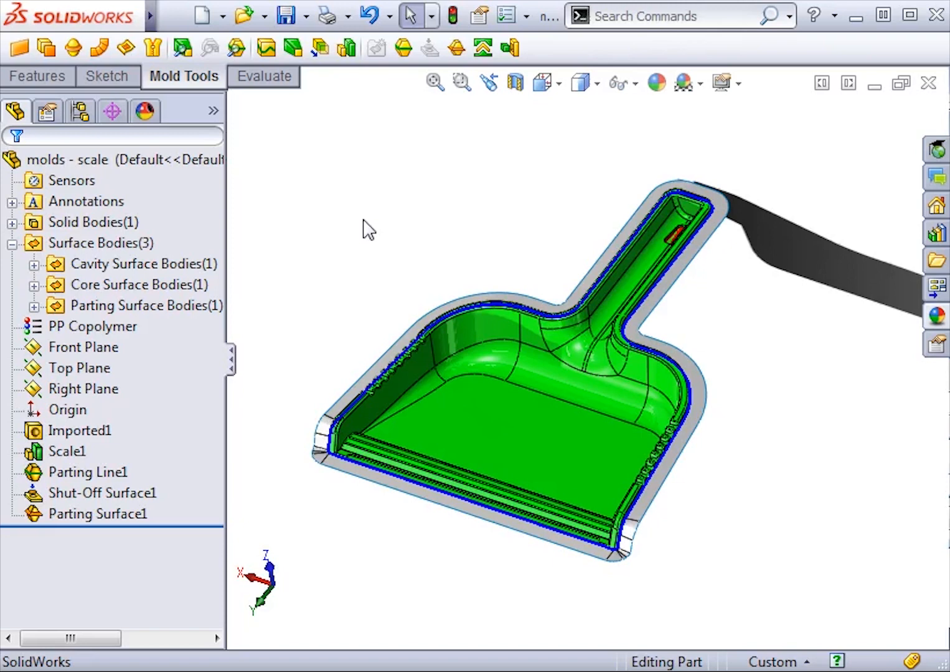
scroll(563, 318, down, 8)
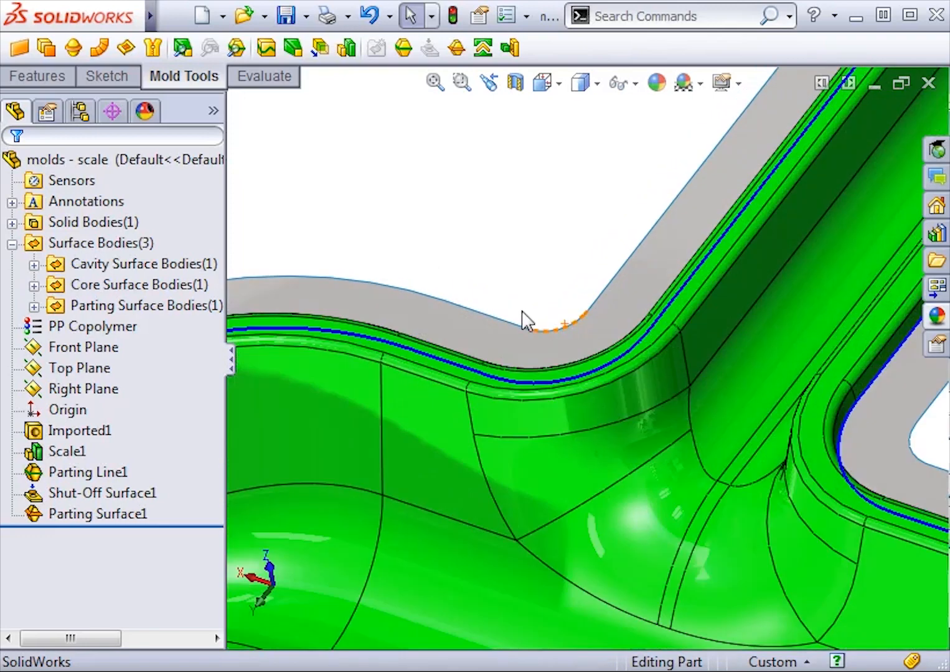
middle_drag(523, 320, 526, 350)
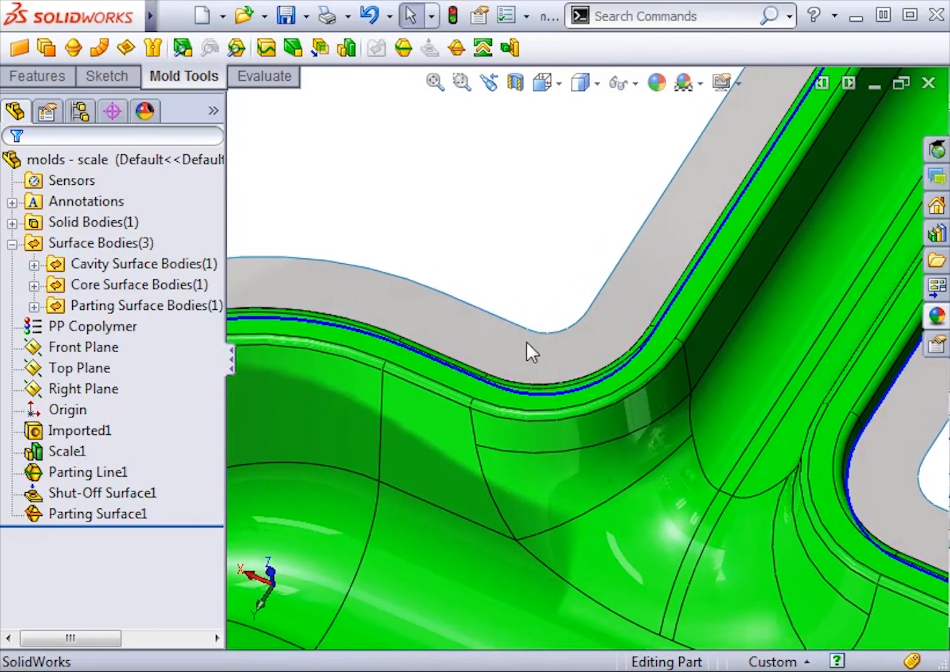
click(493, 394)
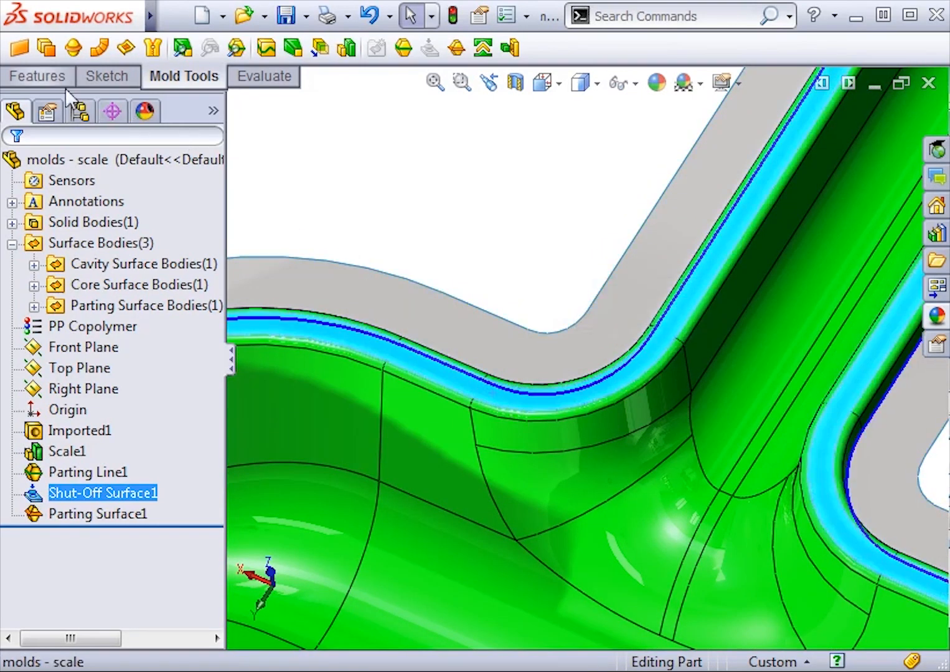
click(48, 78)
click(586, 48)
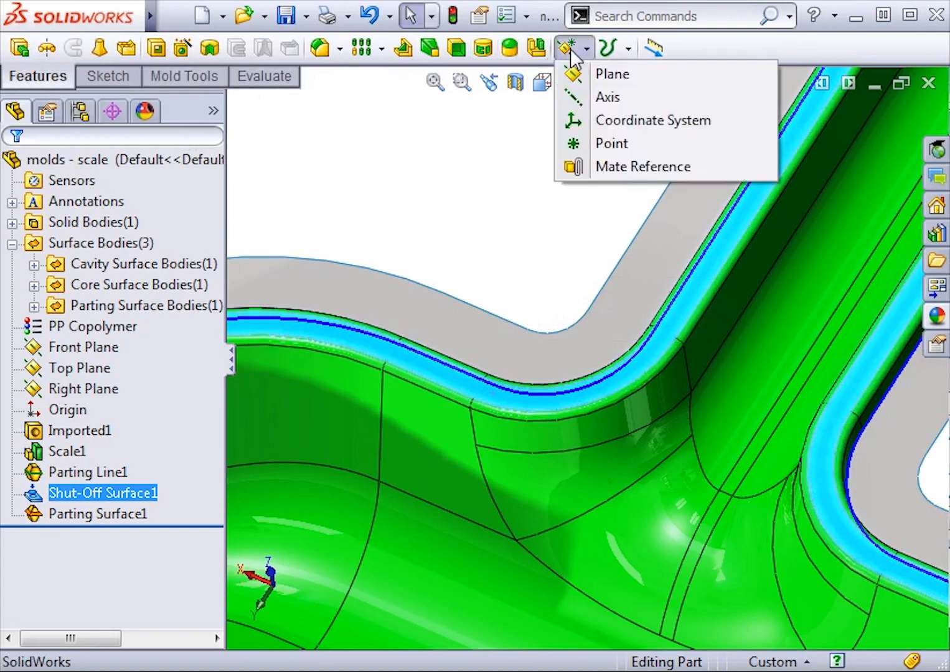
click(576, 74)
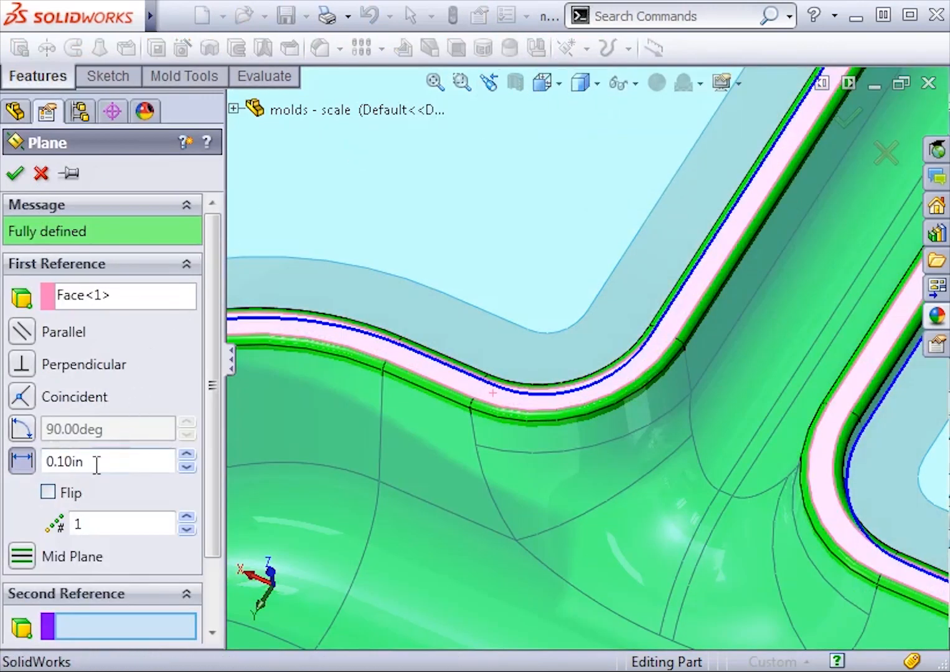
drag(95, 465, 33, 469)
text(1)
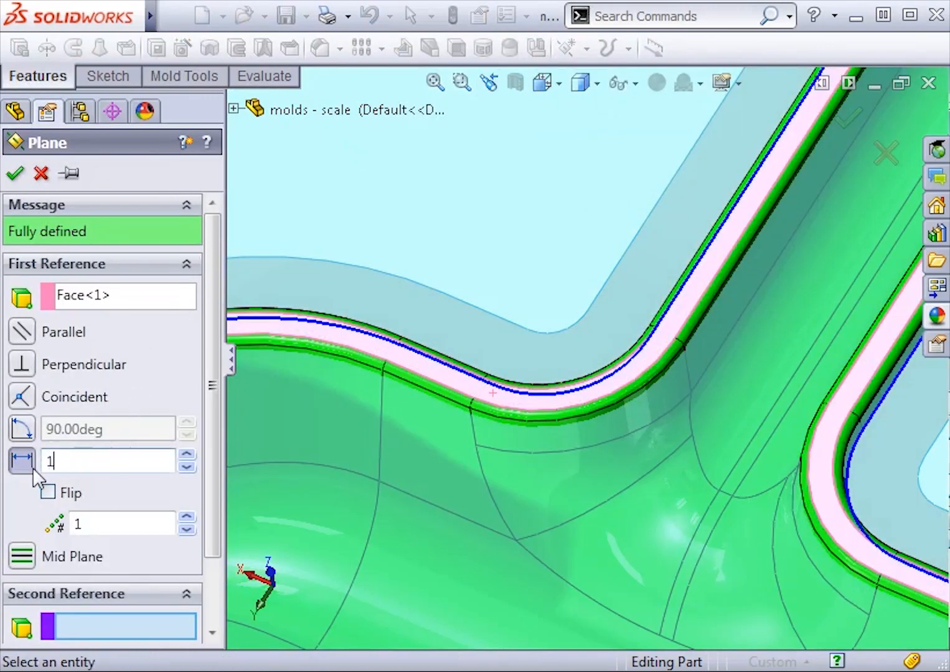
key(Return)
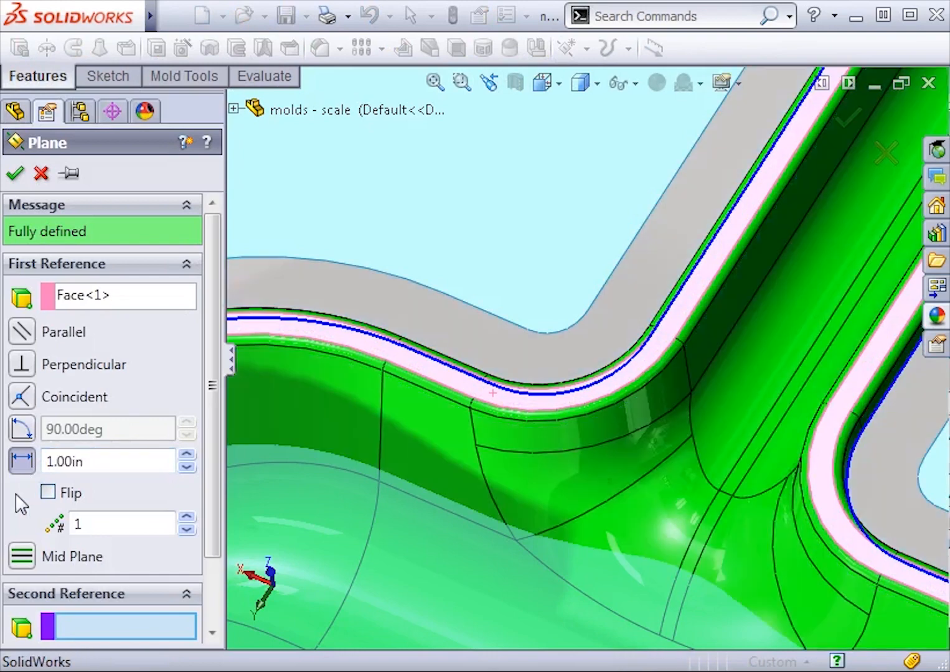
click(15, 173)
key(f)
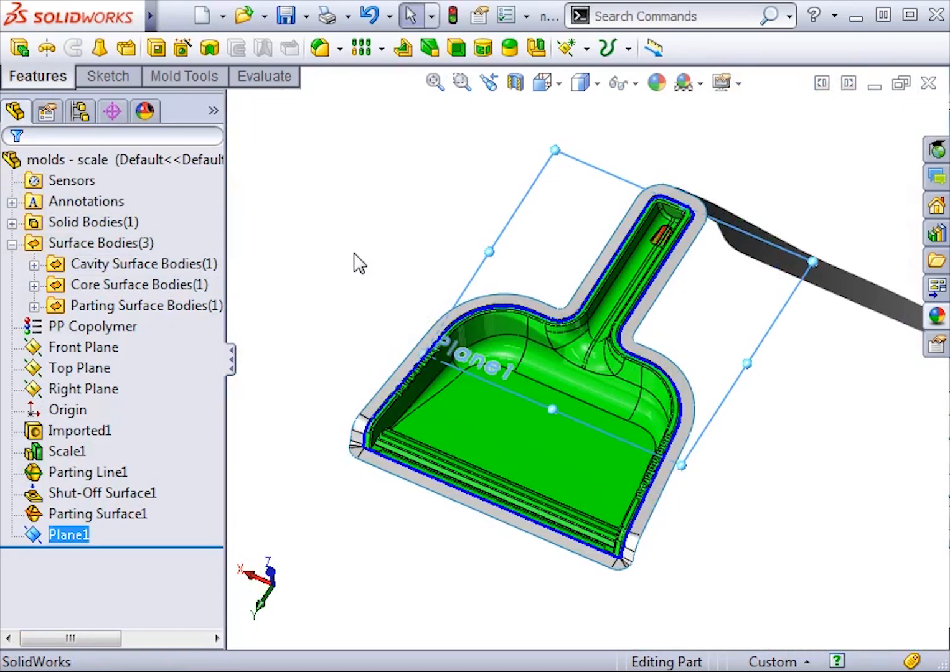
- Start a tooling split on the new plane and sketch an origin-centred rectangle about 13.5 by 16.7 in around the dustpan
click(183, 77)
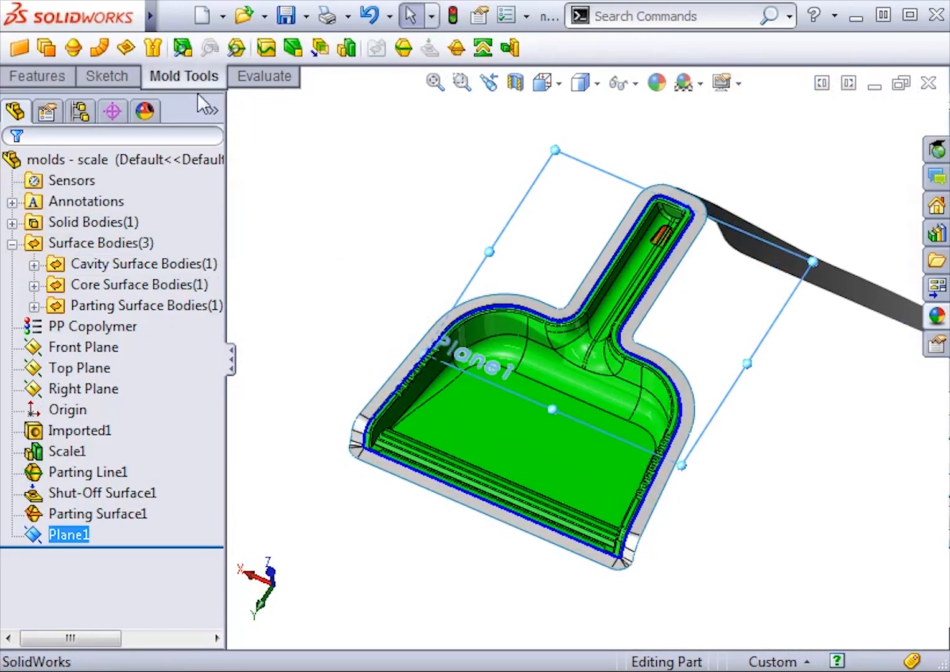
click(480, 53)
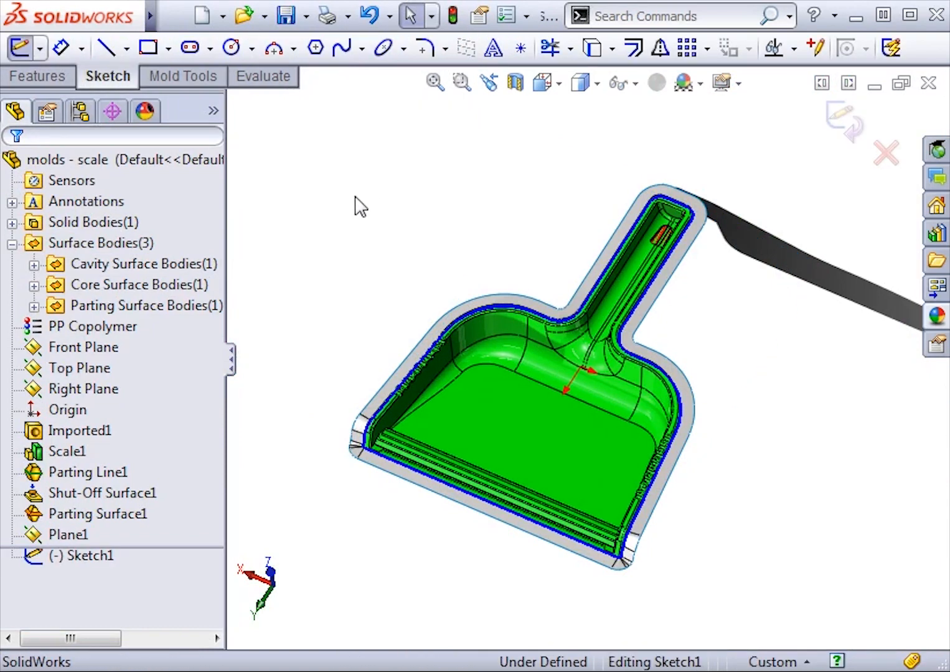
key(ctrl+8)
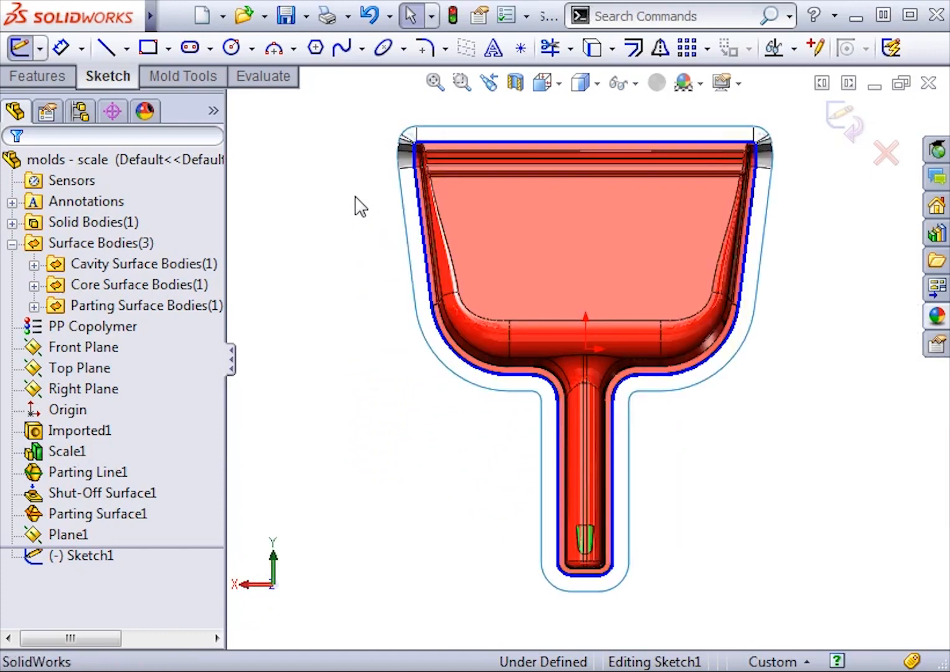
click(168, 49)
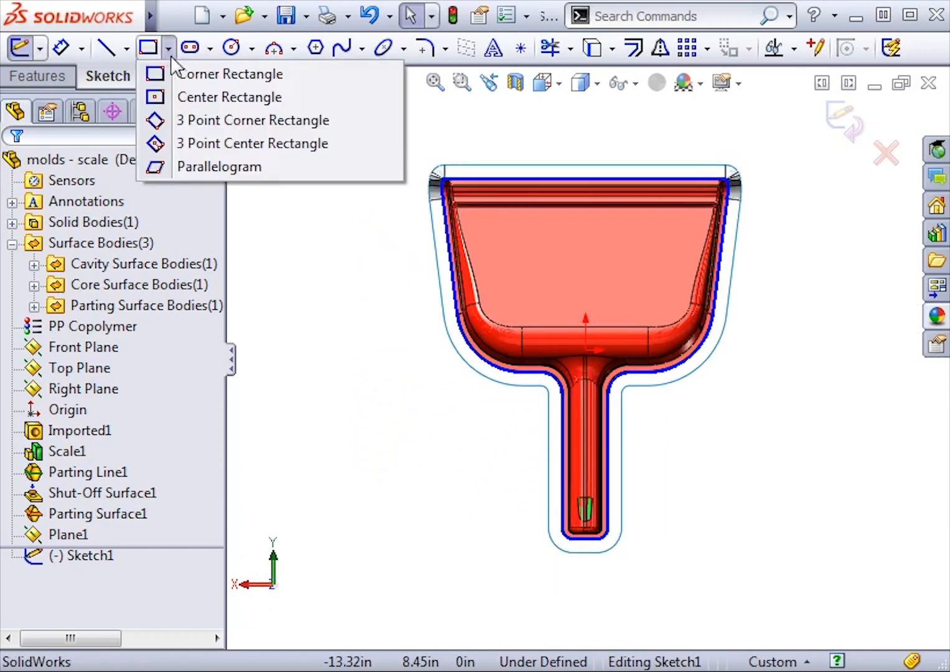
click(194, 96)
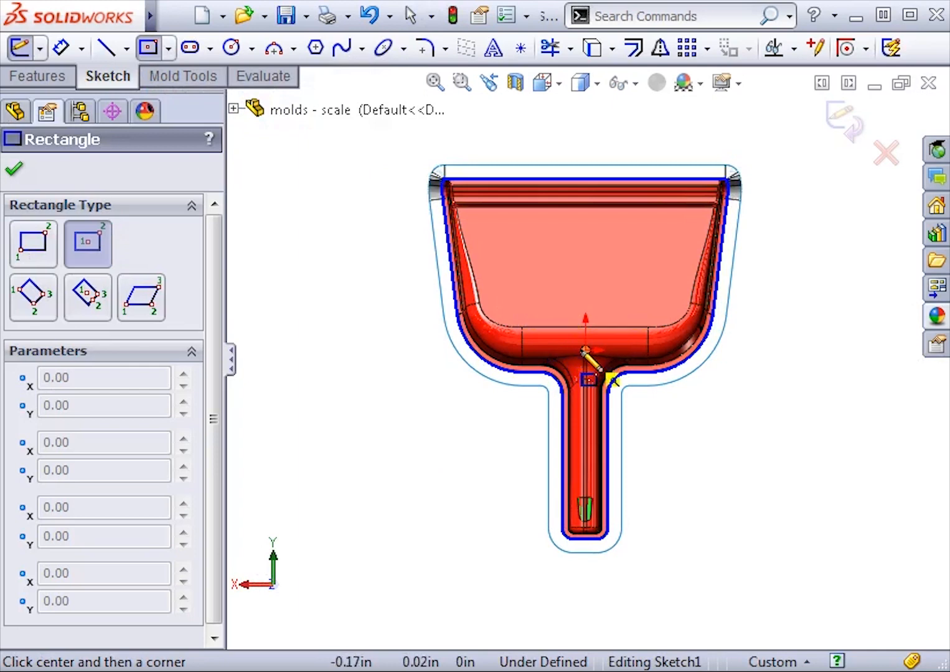
click(584, 350)
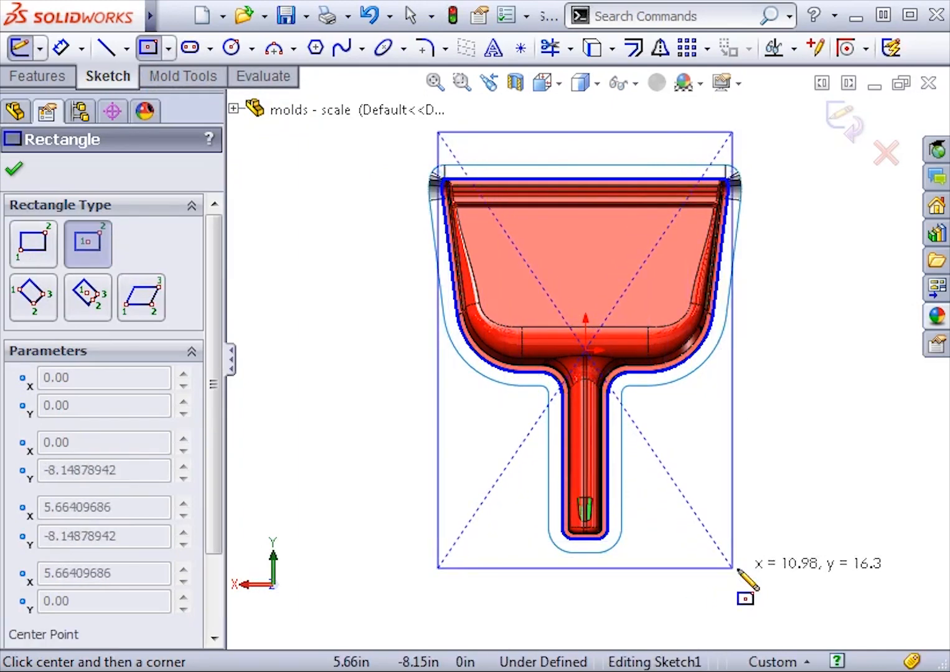
click(767, 574)
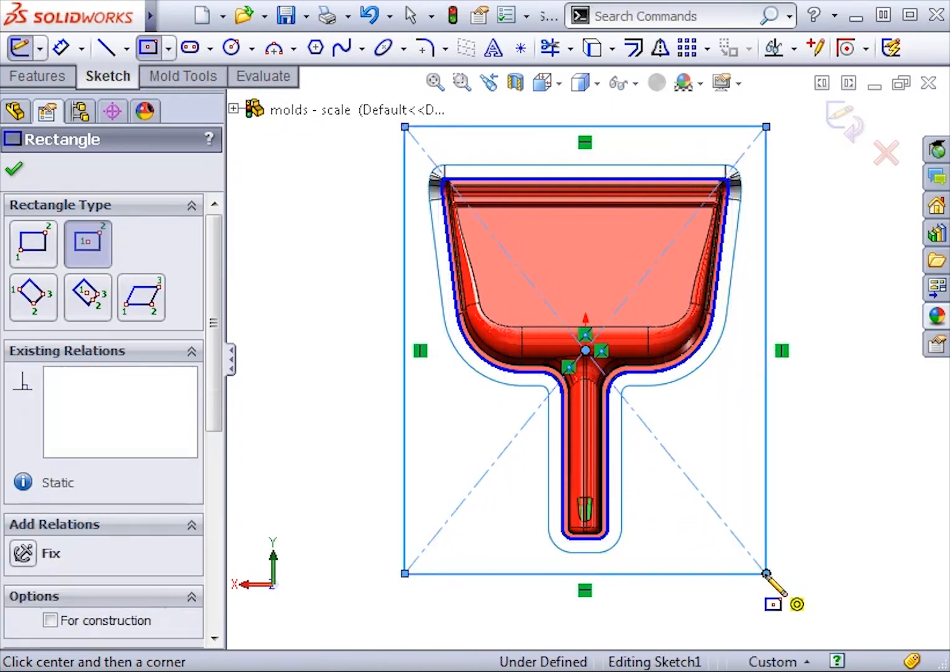
key(Escape)
- Dimension the rectangle 18 in high and 16 in wide, and finish the sketch
right_drag(814, 558, 809, 436)
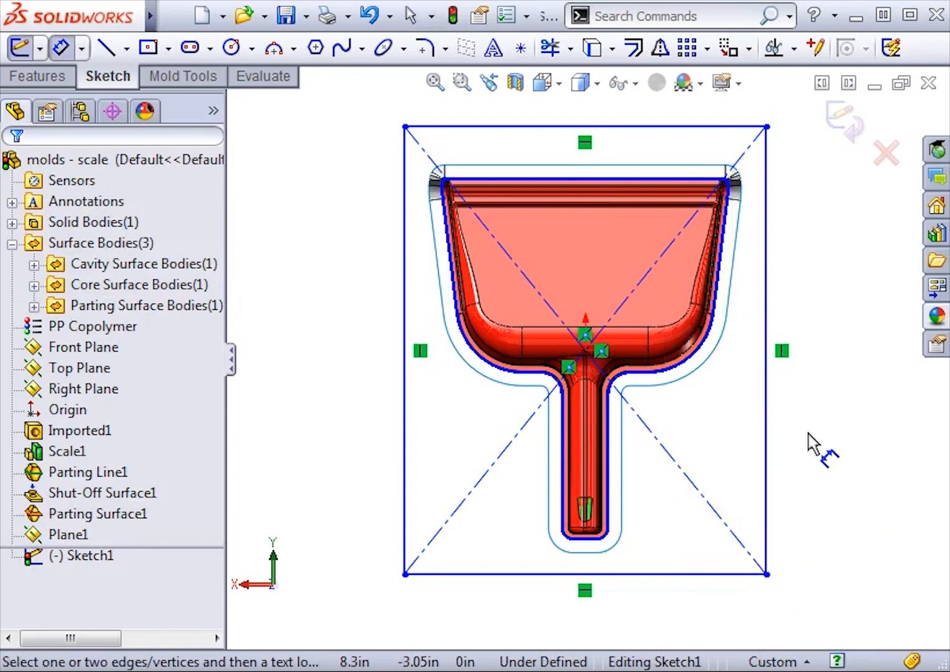
click(767, 439)
click(843, 408)
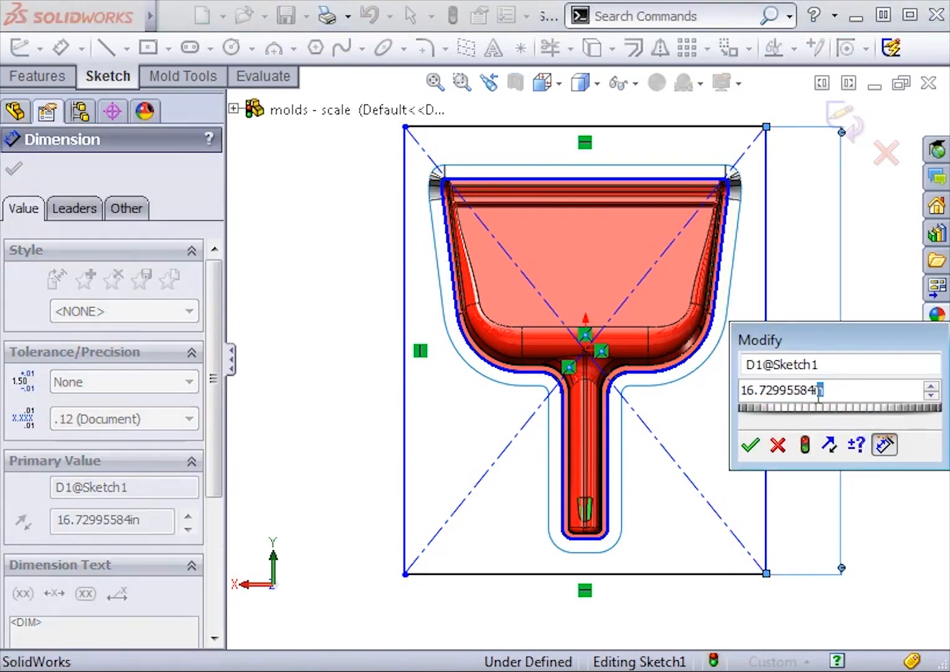
text(18)
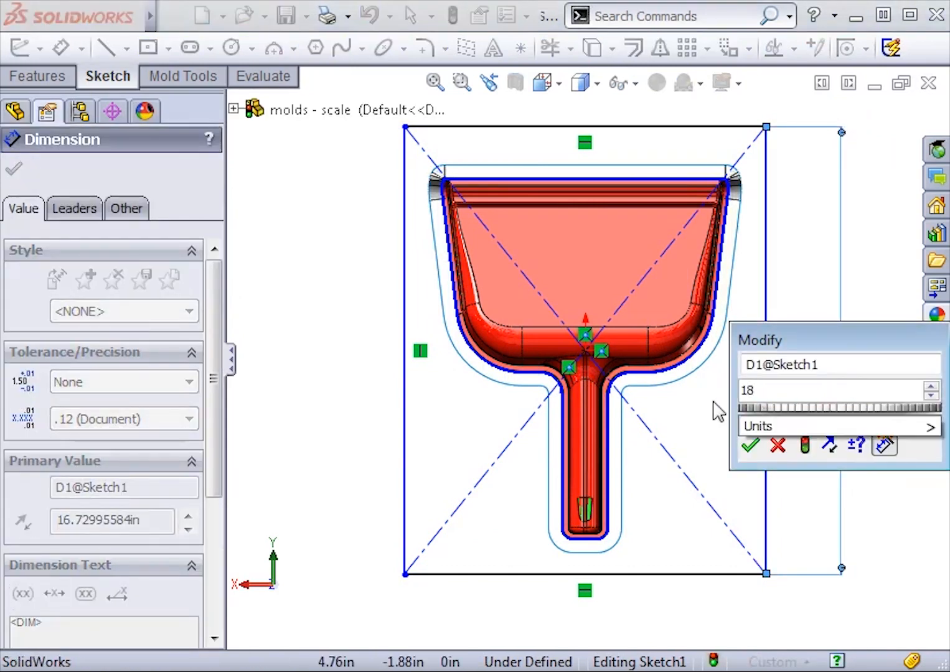
key(Return)
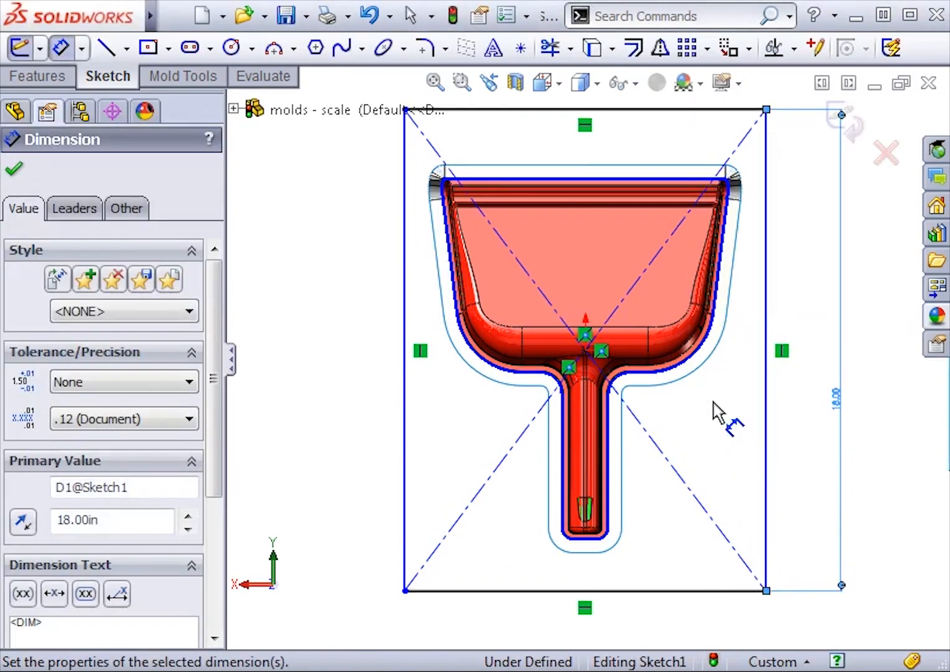
click(645, 592)
click(635, 607)
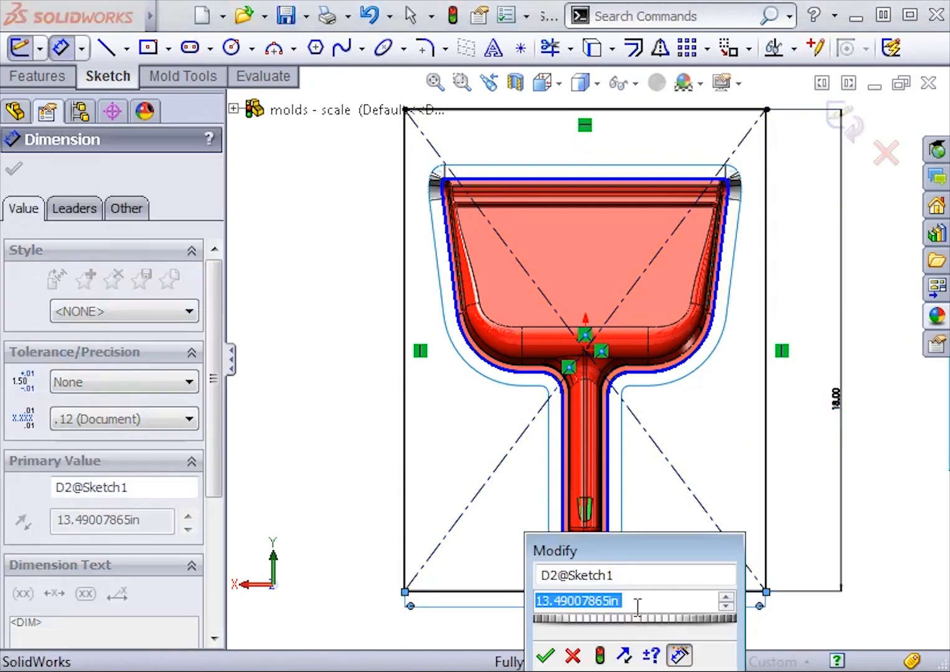
text(16)
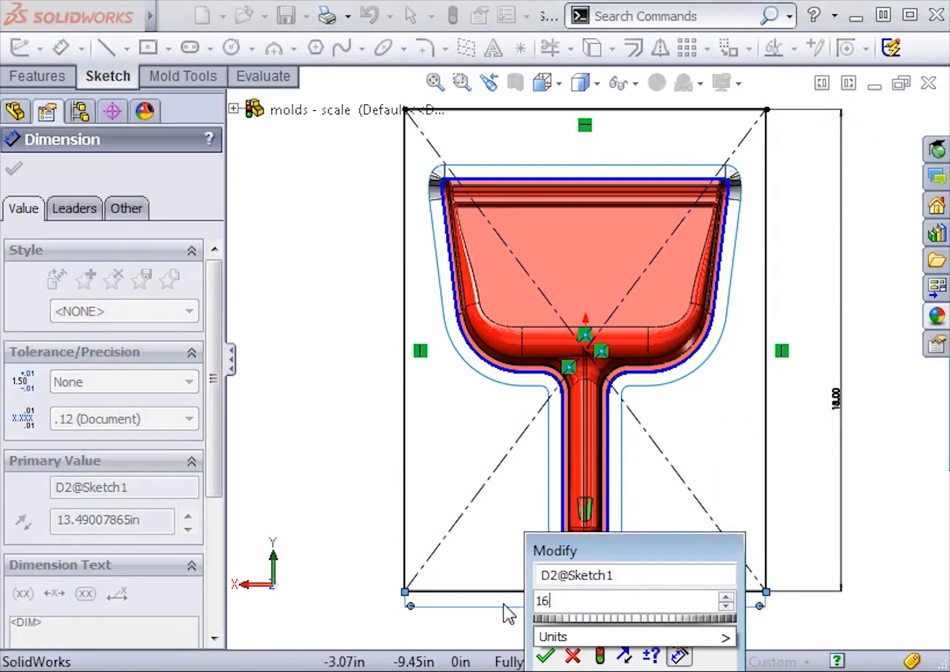
key(Return)
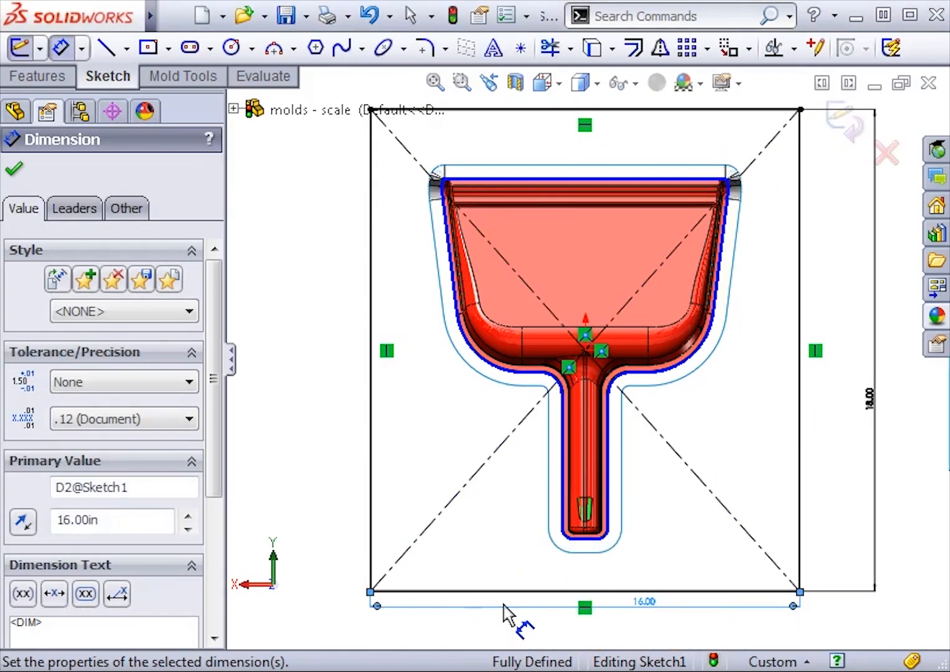
click(837, 127)
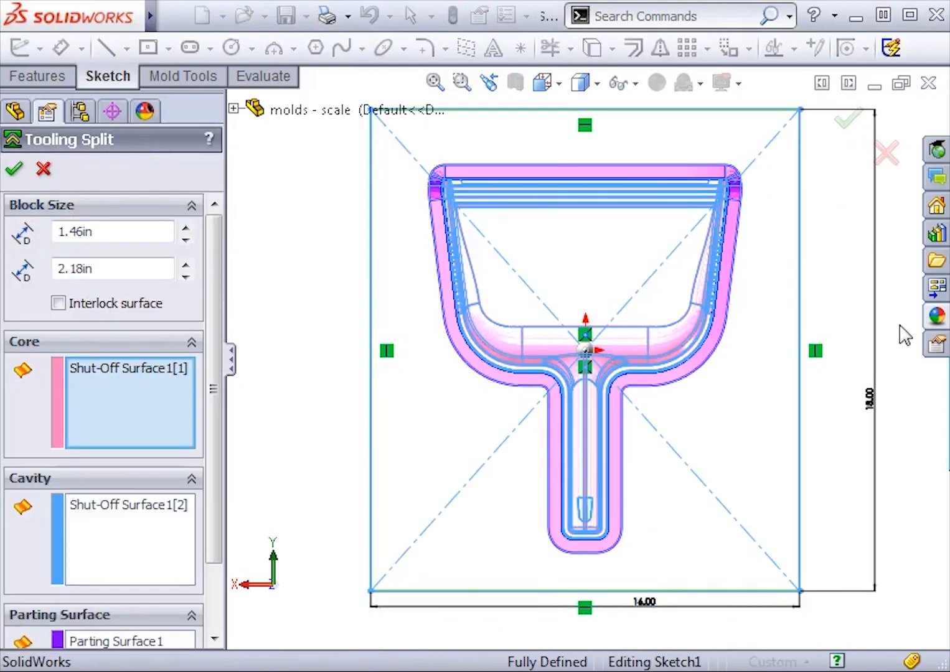
- Set the tooling split block size to 3 in deep in direction 1 and 5 in deep in direction 2
middle_drag(904, 336, 785, 341)
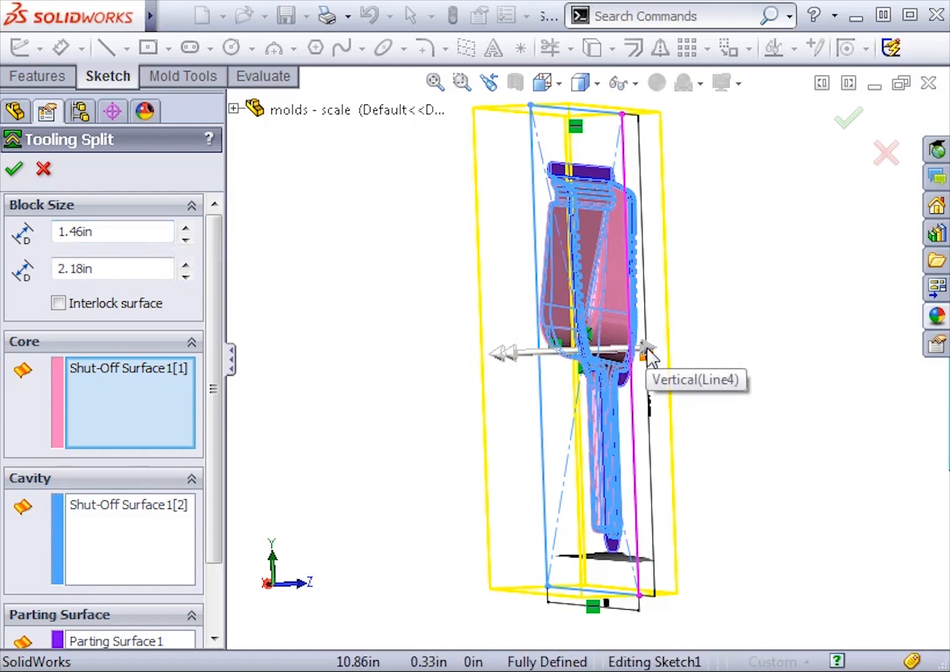
drag(127, 232, 28, 246)
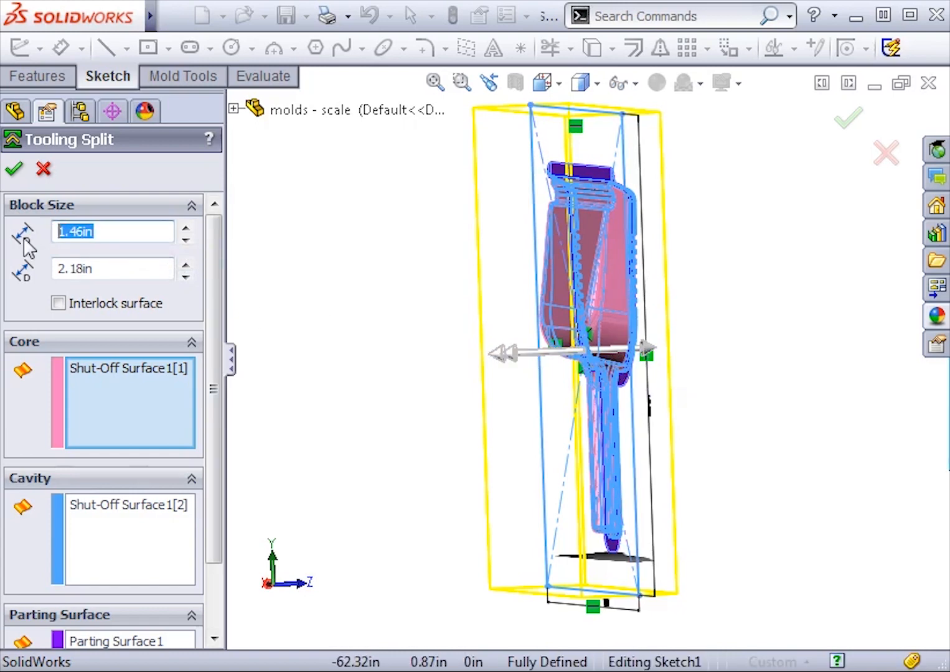
text(3)
key(Return)
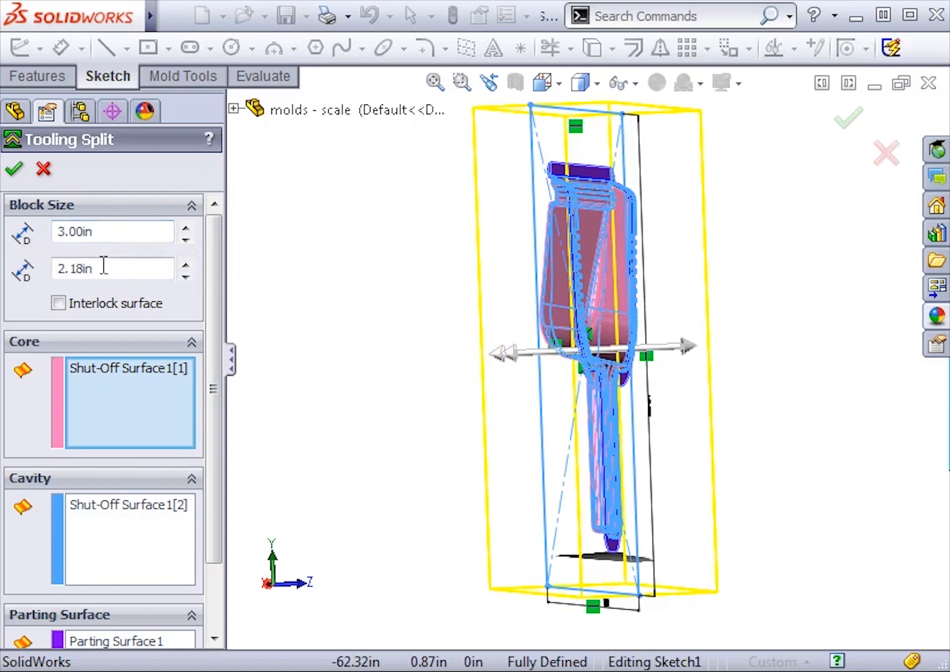
drag(103, 265, 32, 272)
text(5)
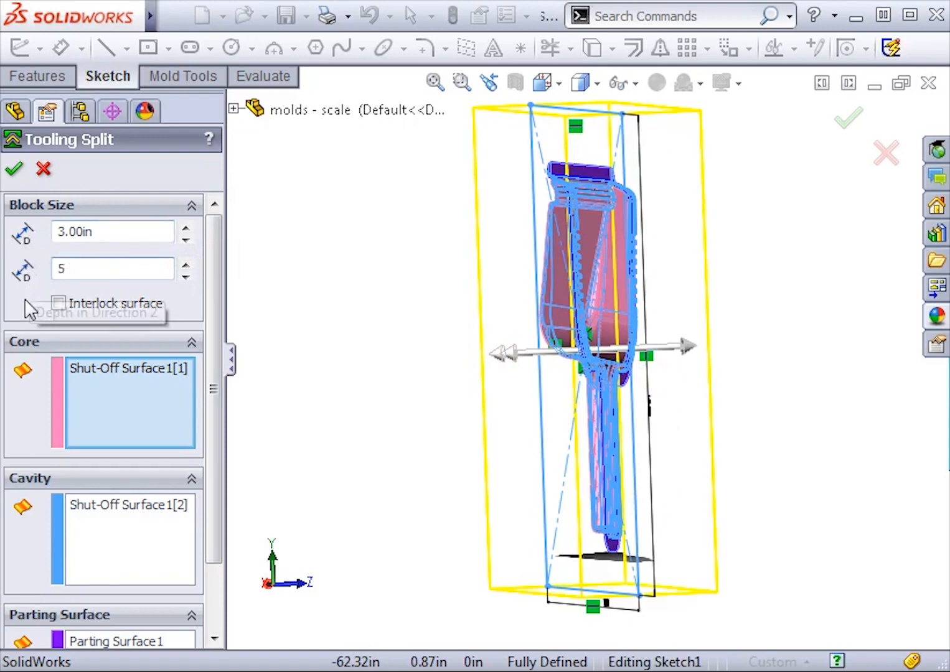
key(Return)
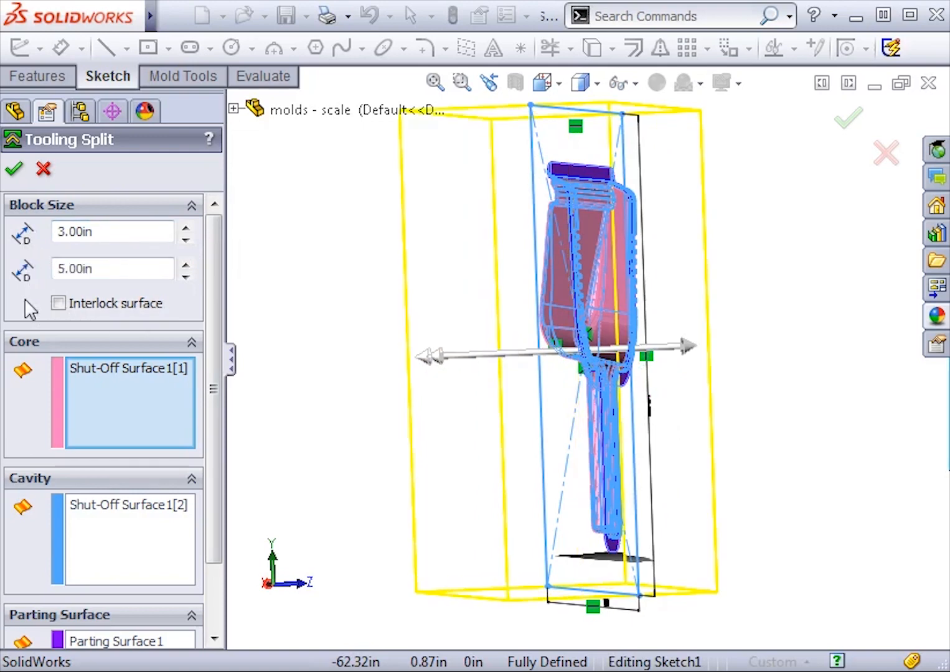
- Enable the interlock surface with a 5 degree draft angle and accept the tooling split
click(58, 304)
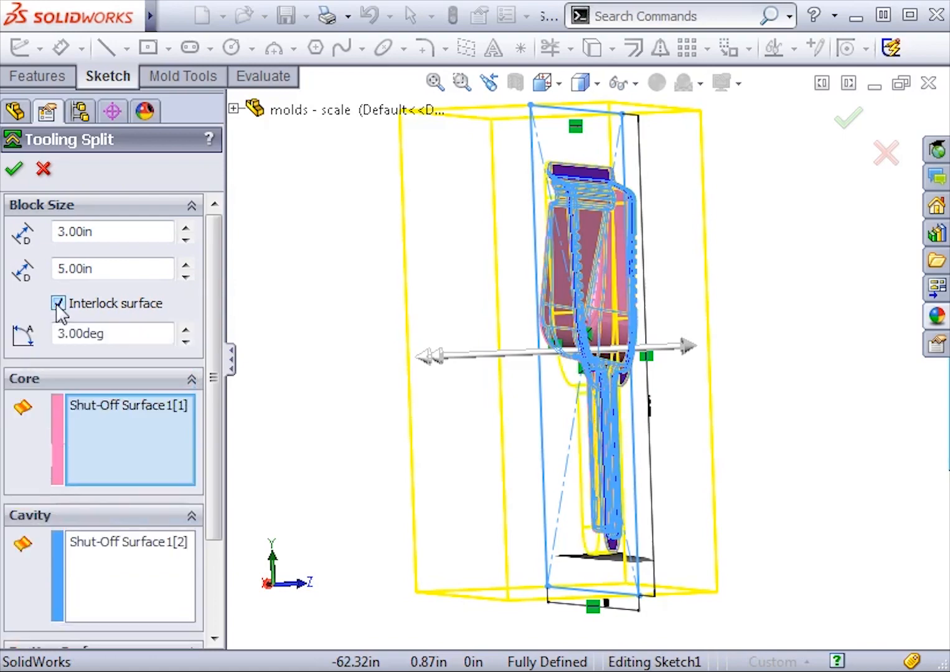
middle_drag(276, 318, 308, 319)
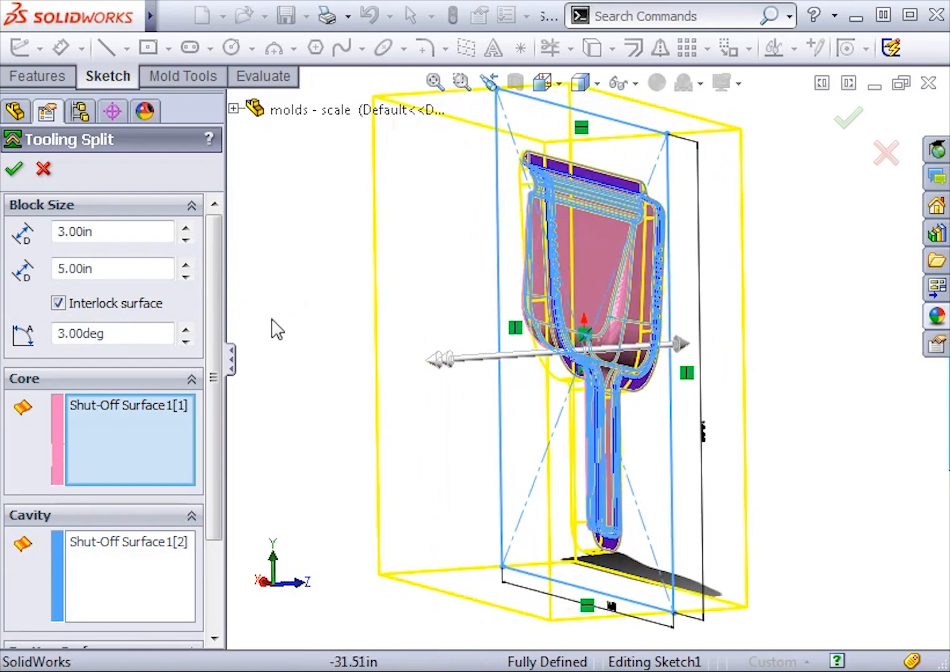
double_click(130, 330)
text(5)
key(Return)
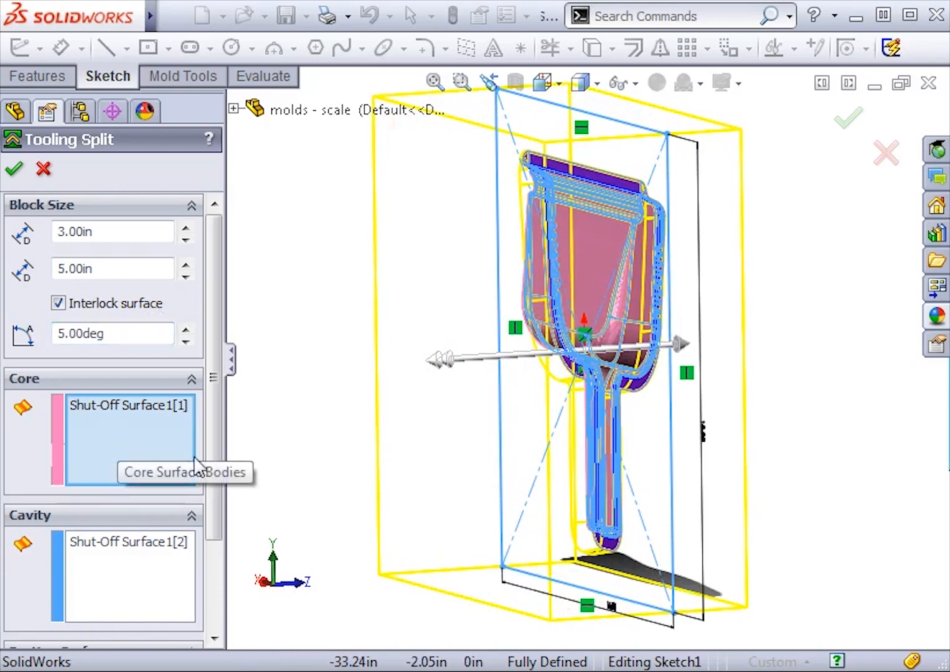
drag(218, 454, 211, 529)
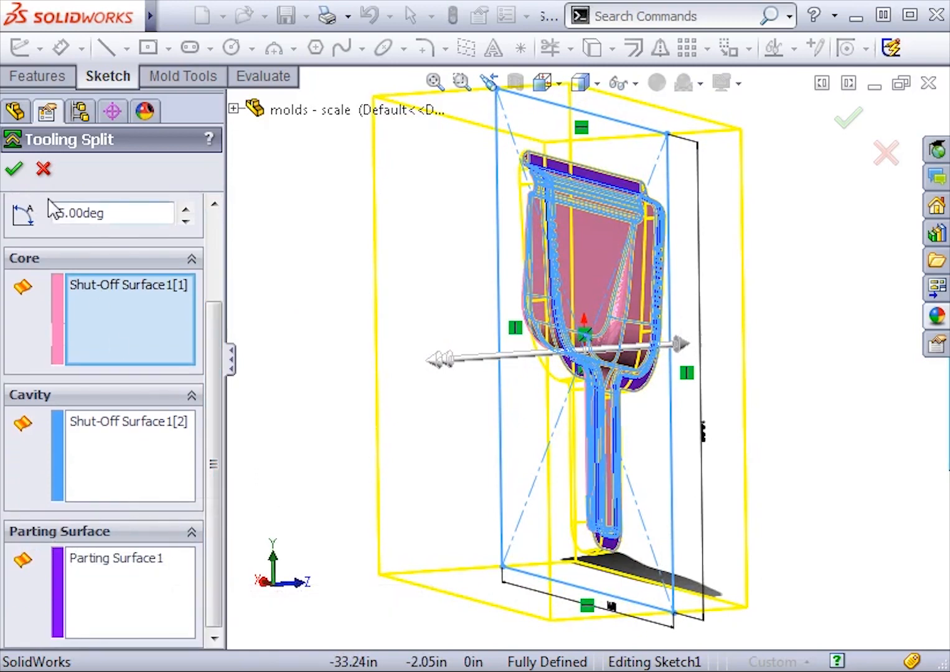
click(14, 172)
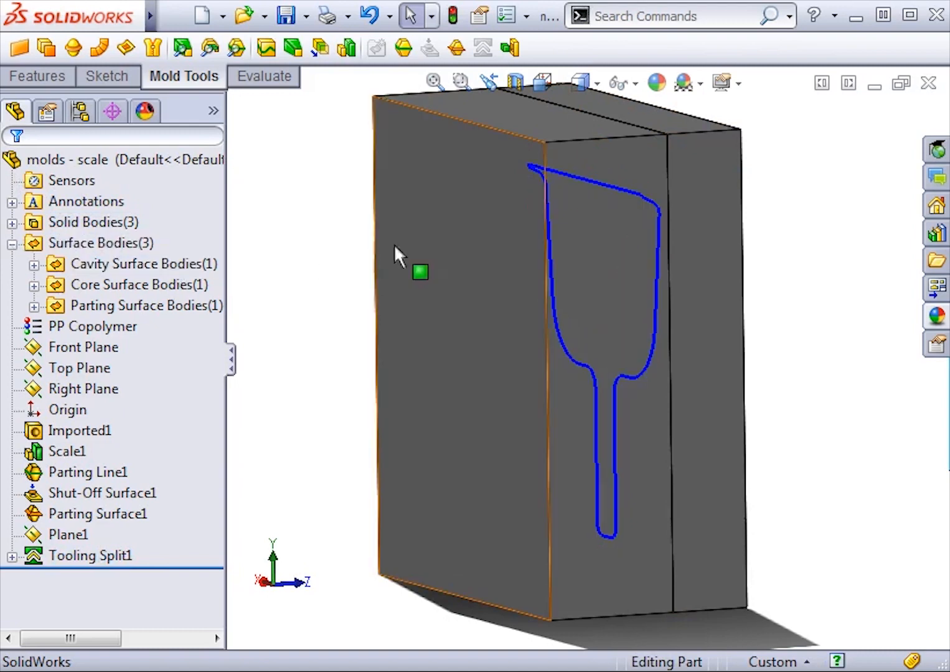
- Hide the front mold block and the red dustpan-shaped body inside the mold
click(422, 236)
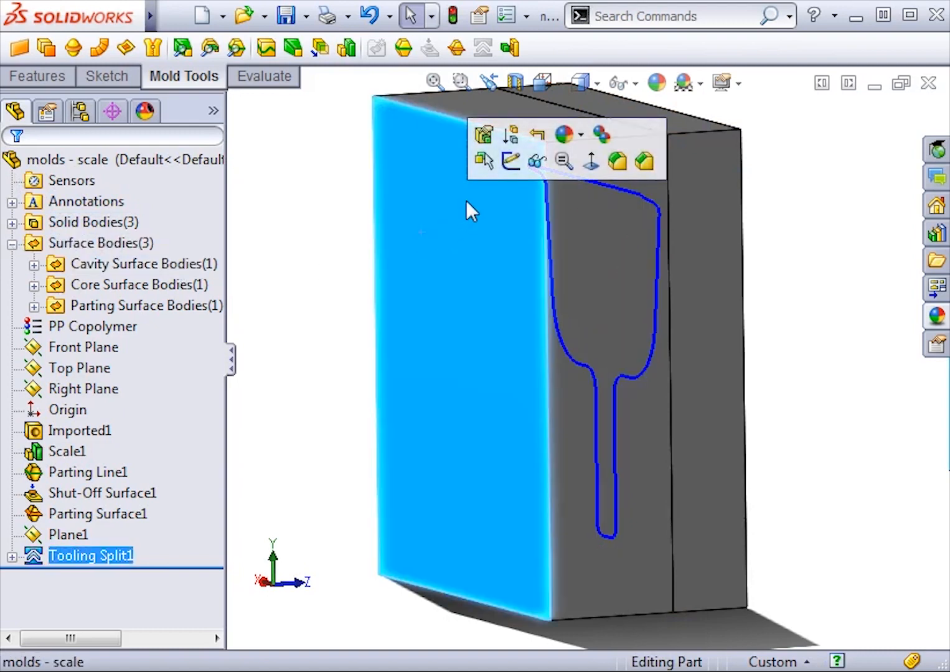
click(535, 162)
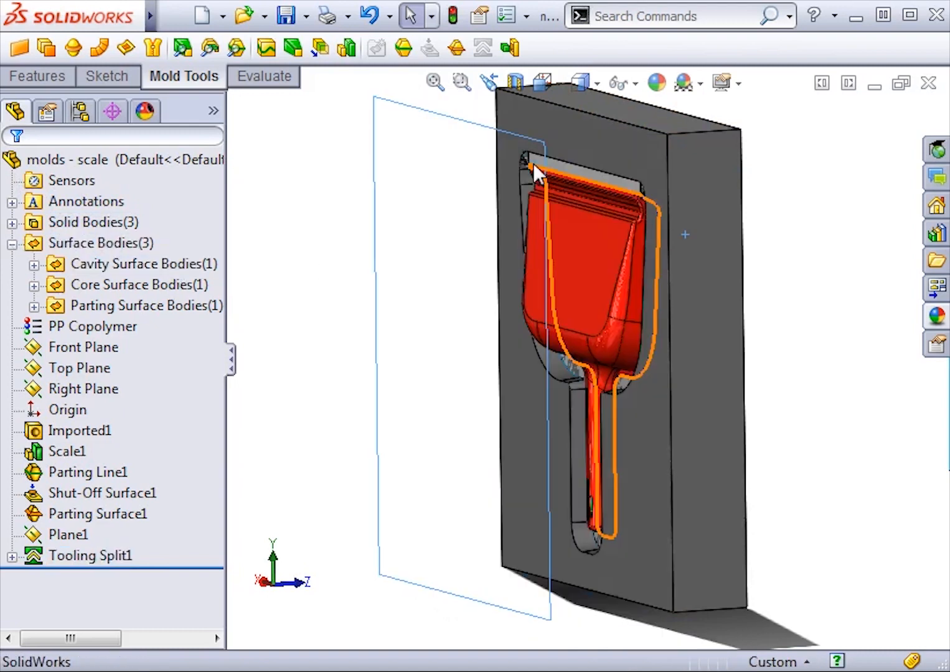
click(566, 241)
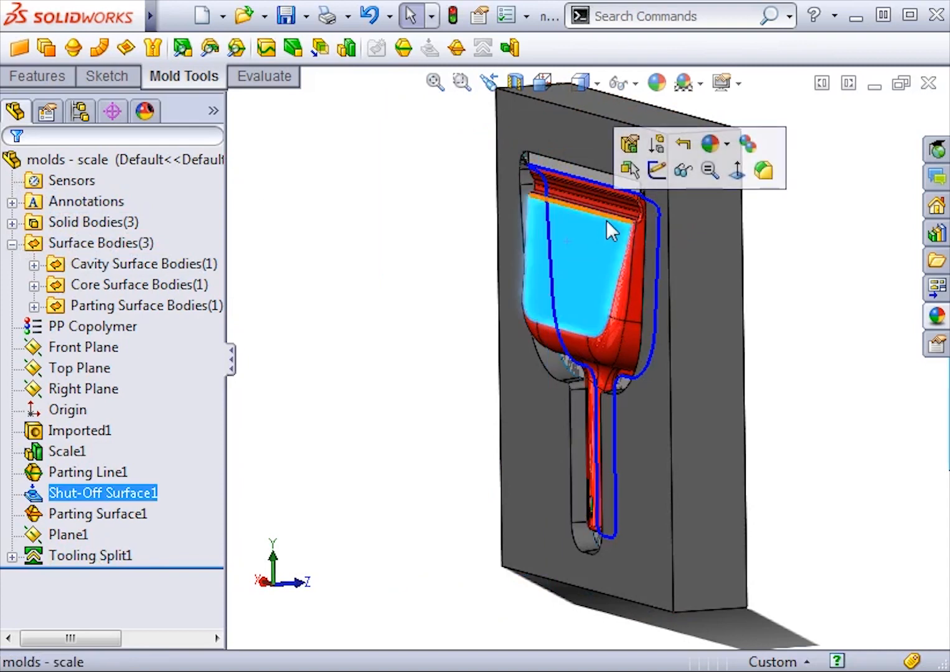
click(683, 170)
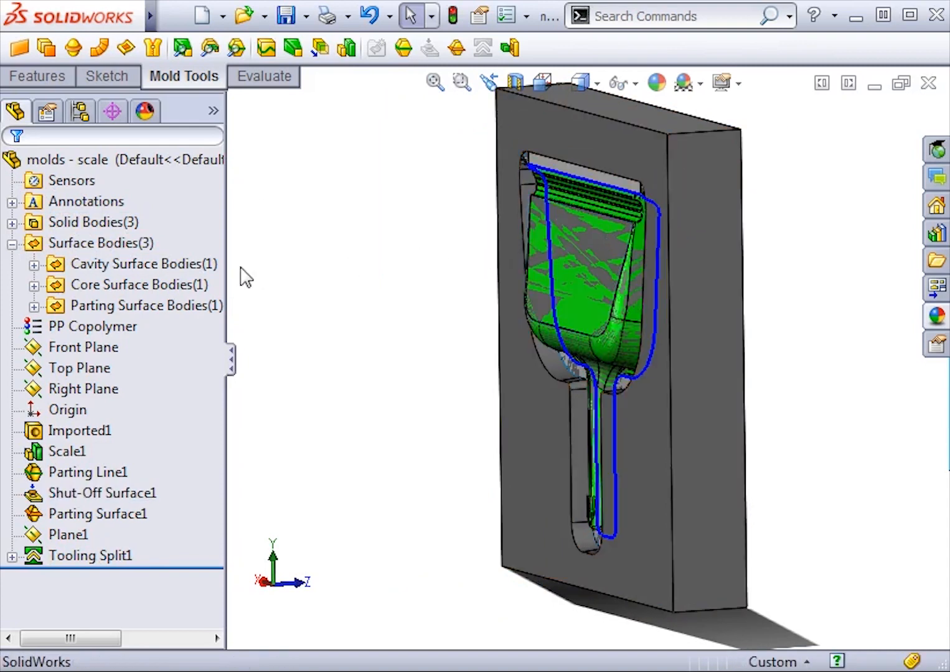
- Hide the cavity, core and parting surface bodies so only the remaining mold block is displayed
click(181, 264)
ctrl+click(172, 285)
ctrl+click(175, 305)
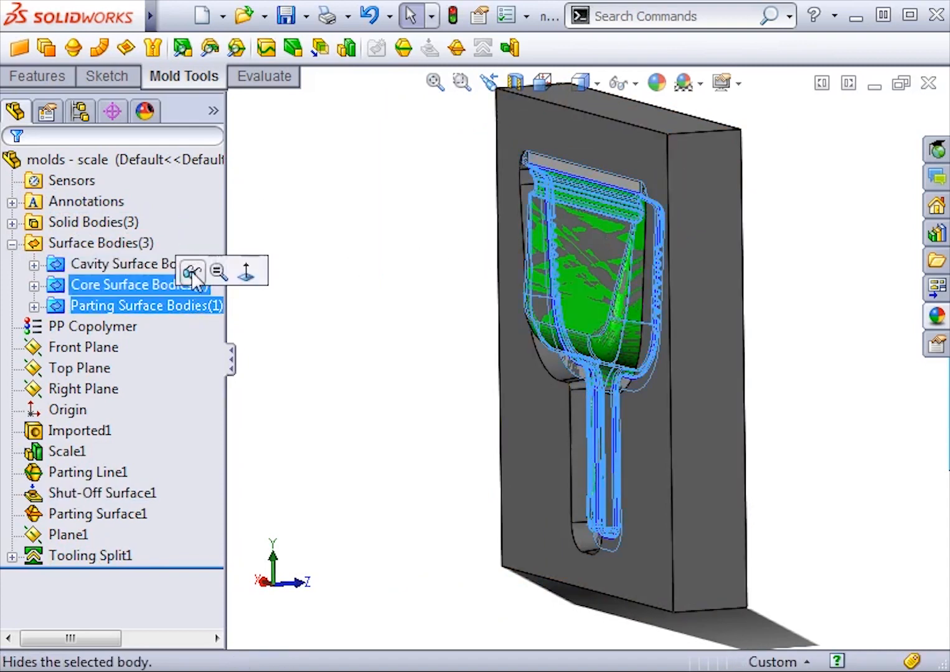
click(192, 271)
middle_drag(333, 220, 508, 81)
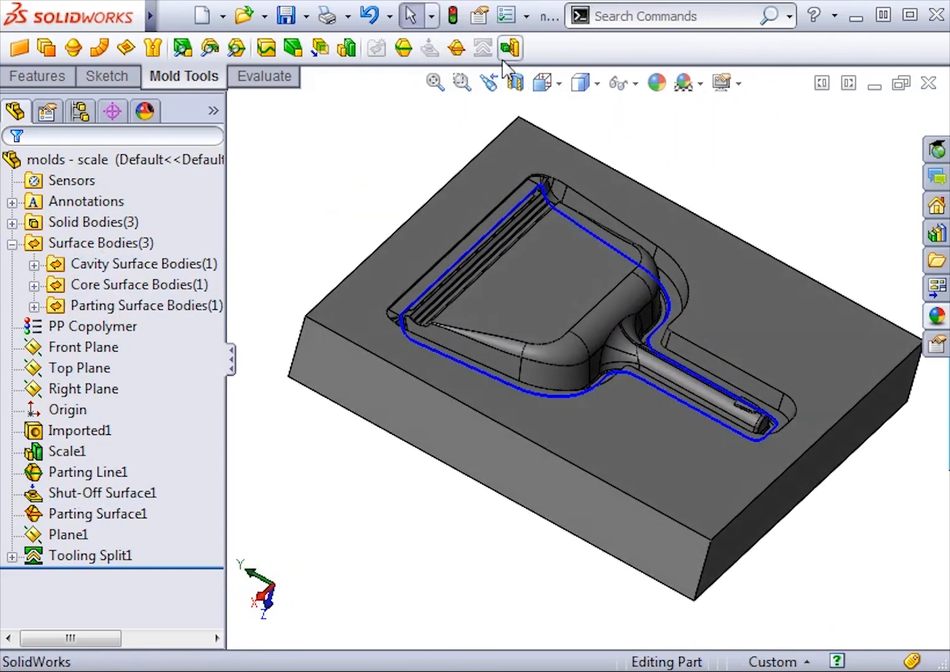
- Show the solid body Tooling Split1[1], hide Tooling Split1[2], and view the pocket side of the block
click(12, 222)
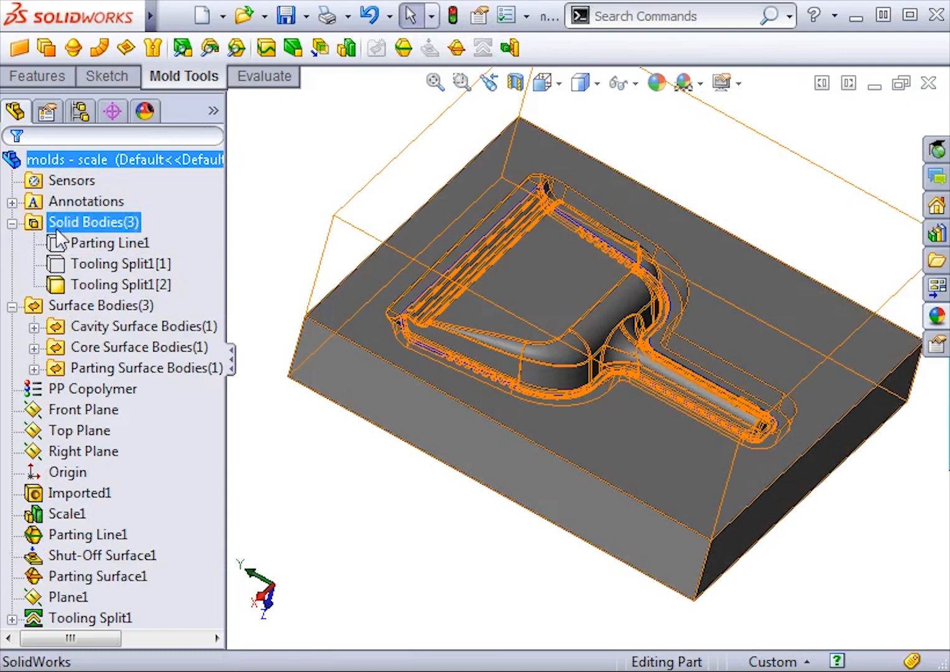
click(86, 260)
click(98, 228)
ctrl+click(109, 285)
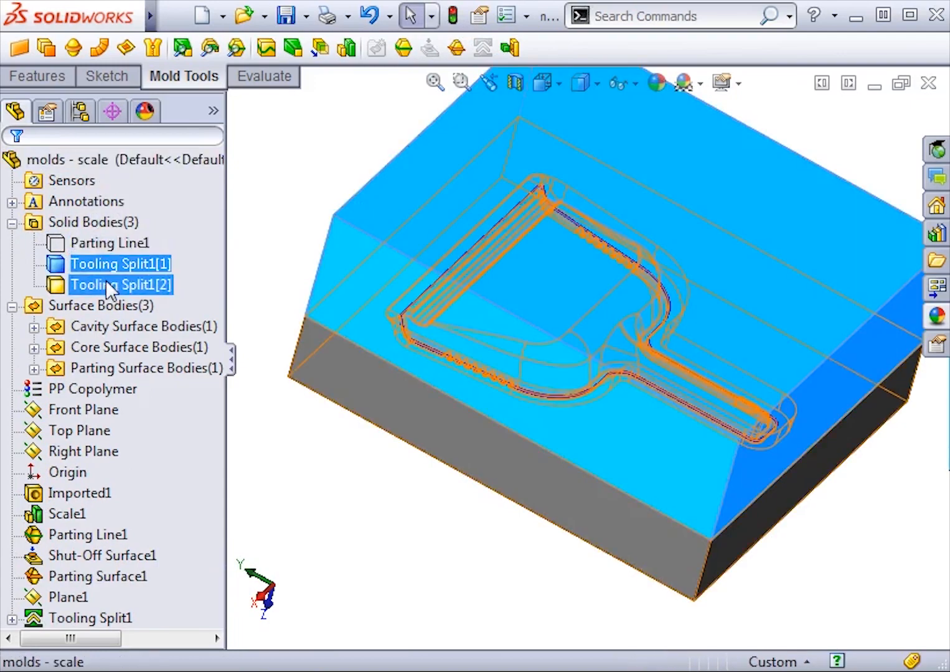
click(126, 245)
middle_drag(327, 414, 540, 280)
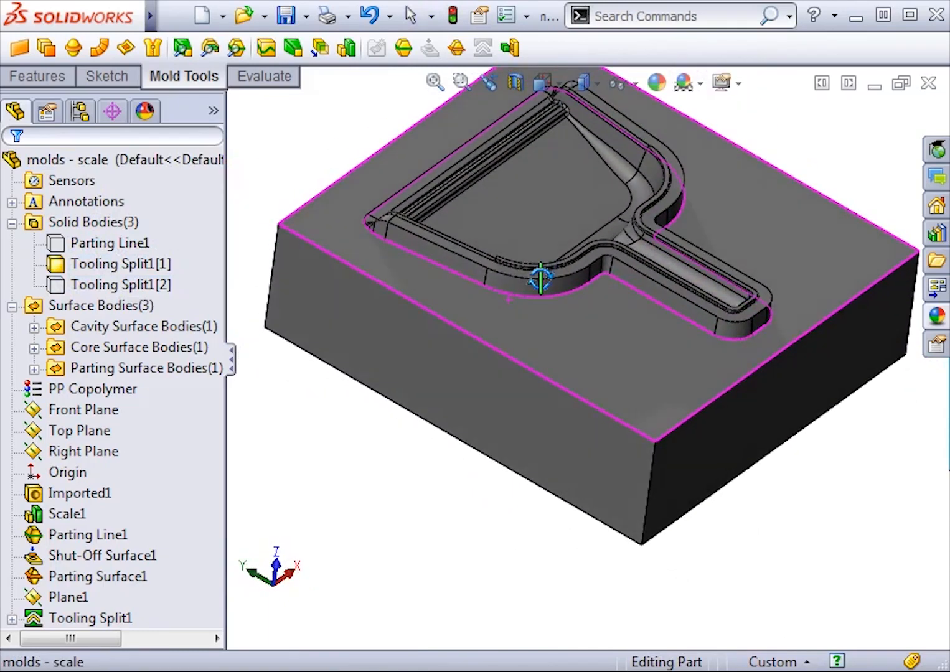
scroll(534, 277, up, 2)
middle_drag(393, 203, 372, 225)
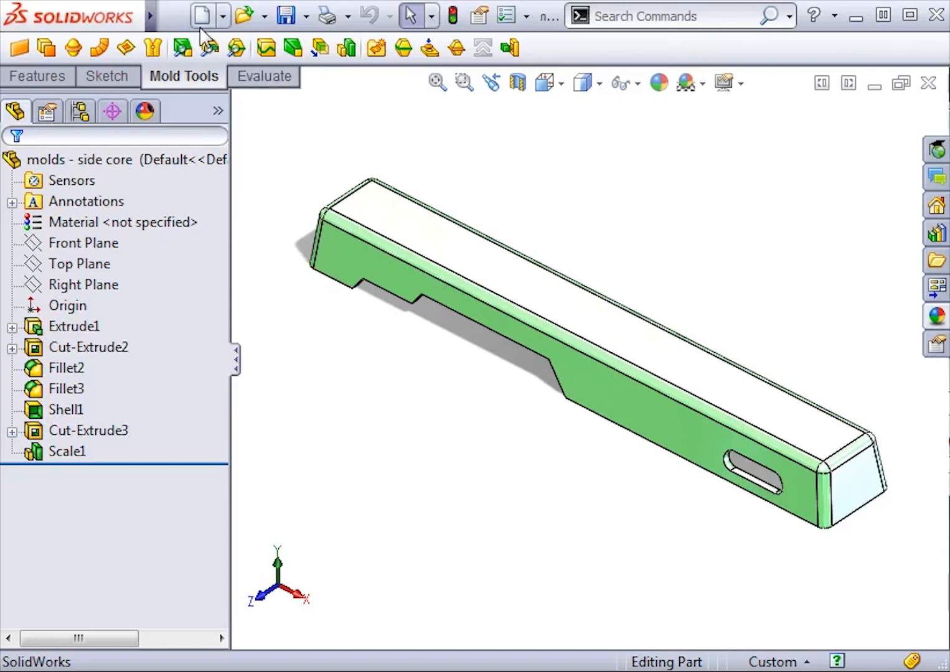
- Run an undercut analysis on the side core part, using its long flat top face as the direction of pull
mouse_move(150, 17)
click(252, 16)
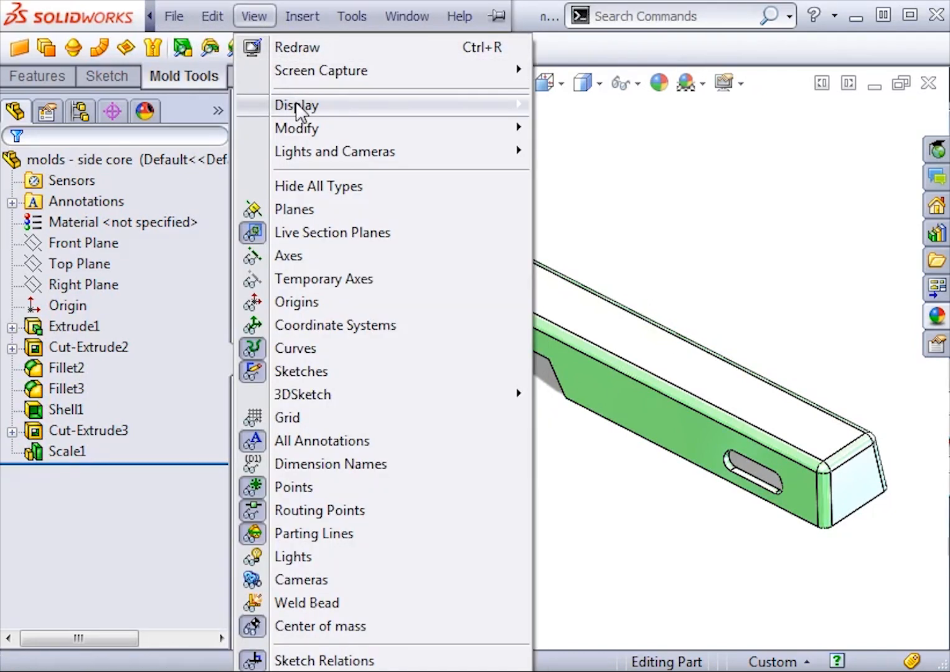
mouse_move(299, 107)
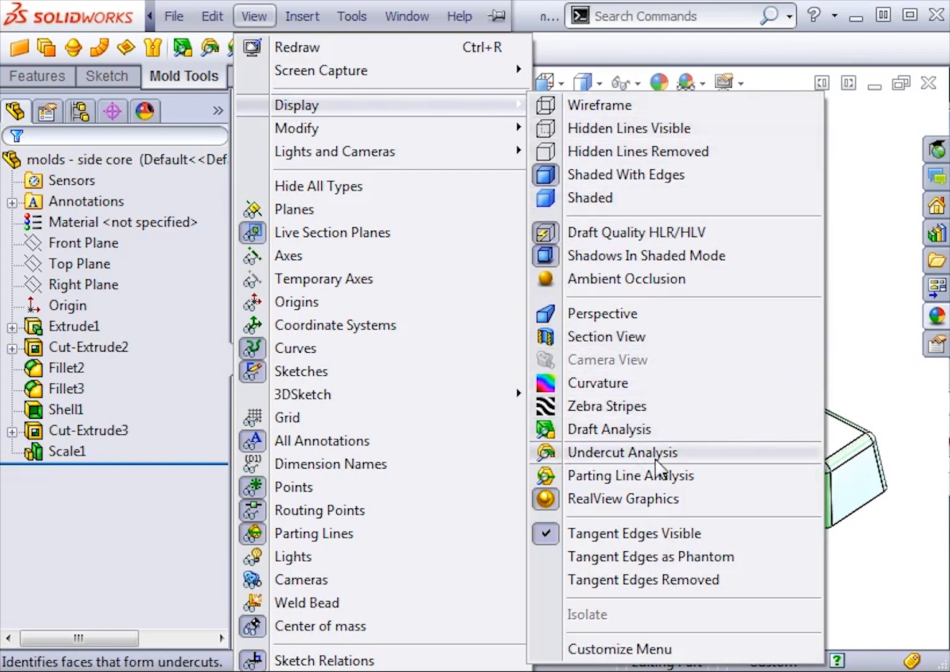
click(655, 459)
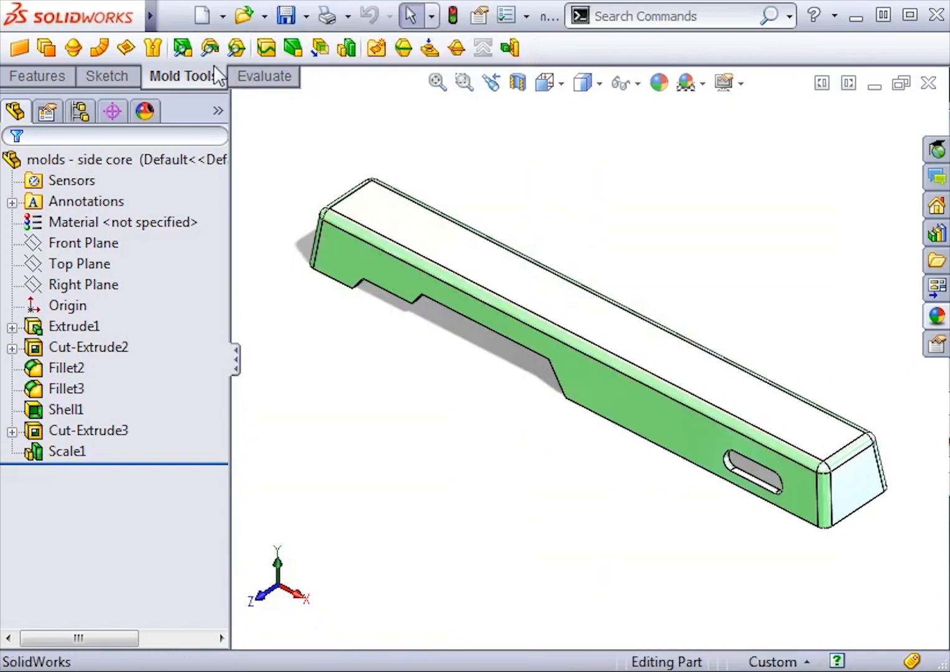
click(210, 47)
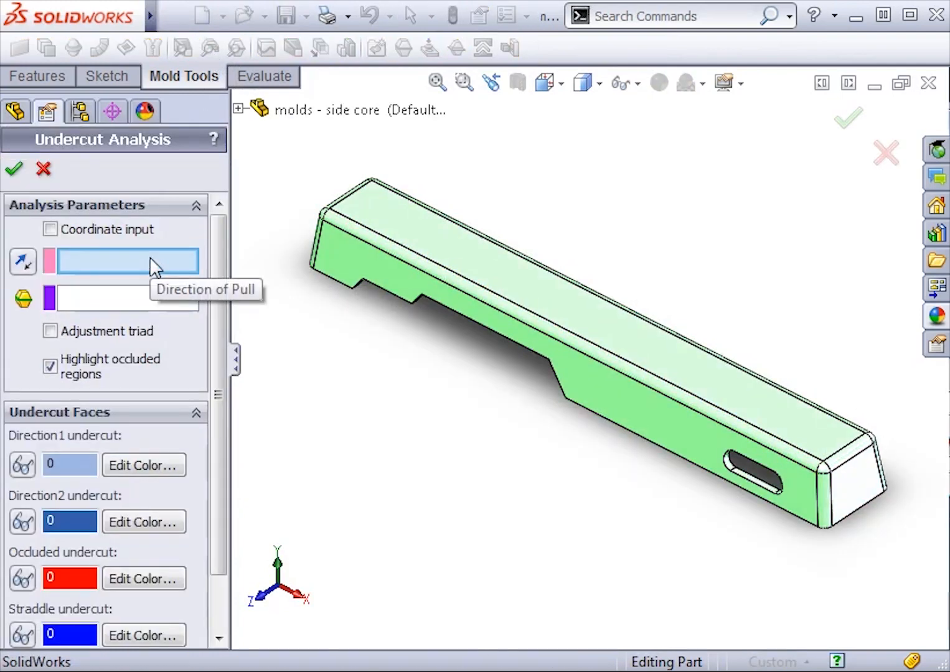
click(396, 233)
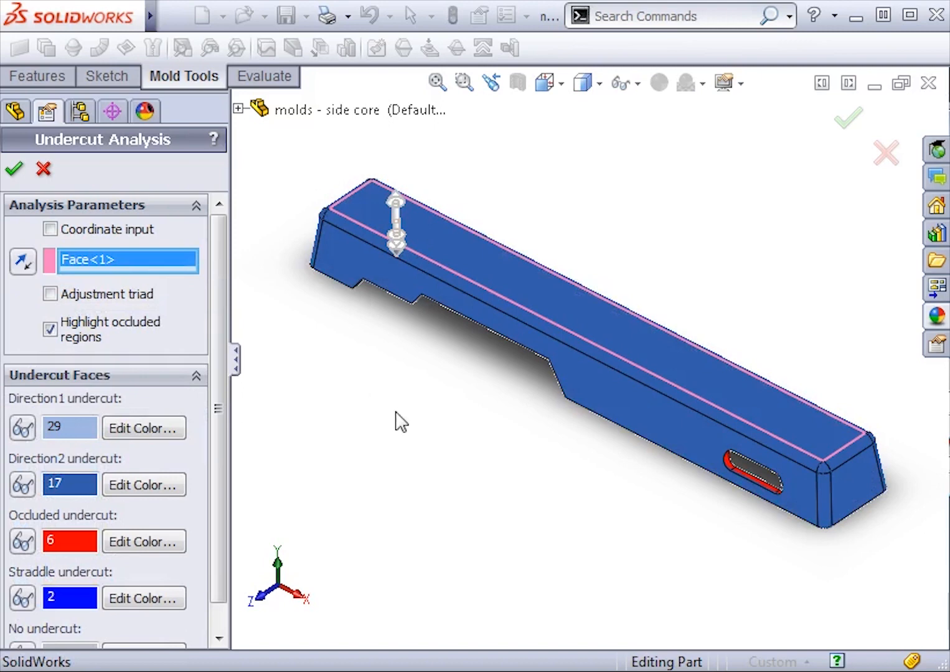
- Examine the occluded undercut faces around the side slot and close the undercut analysis
middle_drag(630, 505, 628, 479)
scroll(731, 434, down, 4)
scroll(716, 439, up, 3)
scroll(642, 460, down, 3)
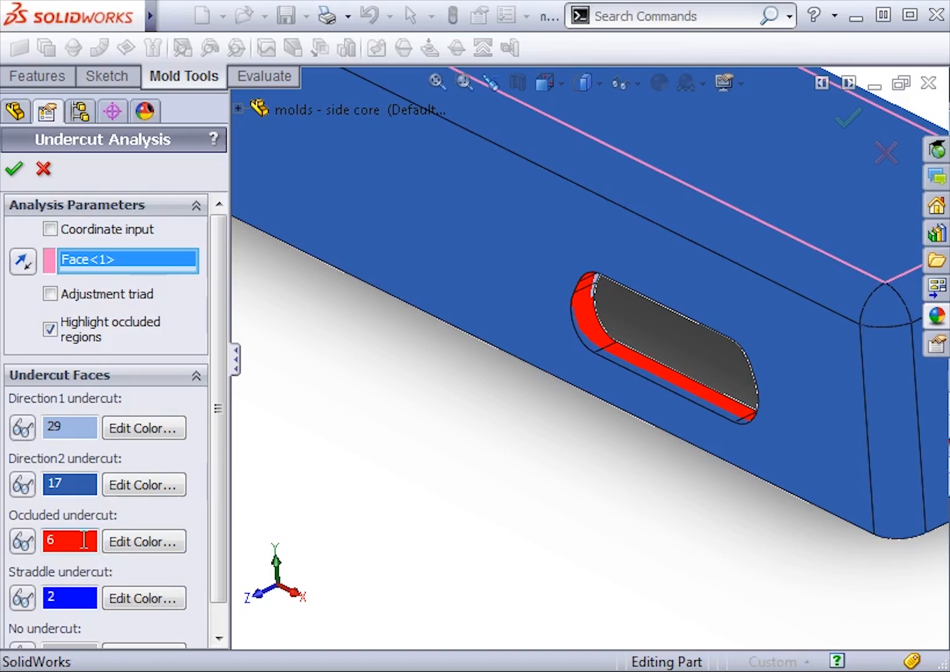
key(f)
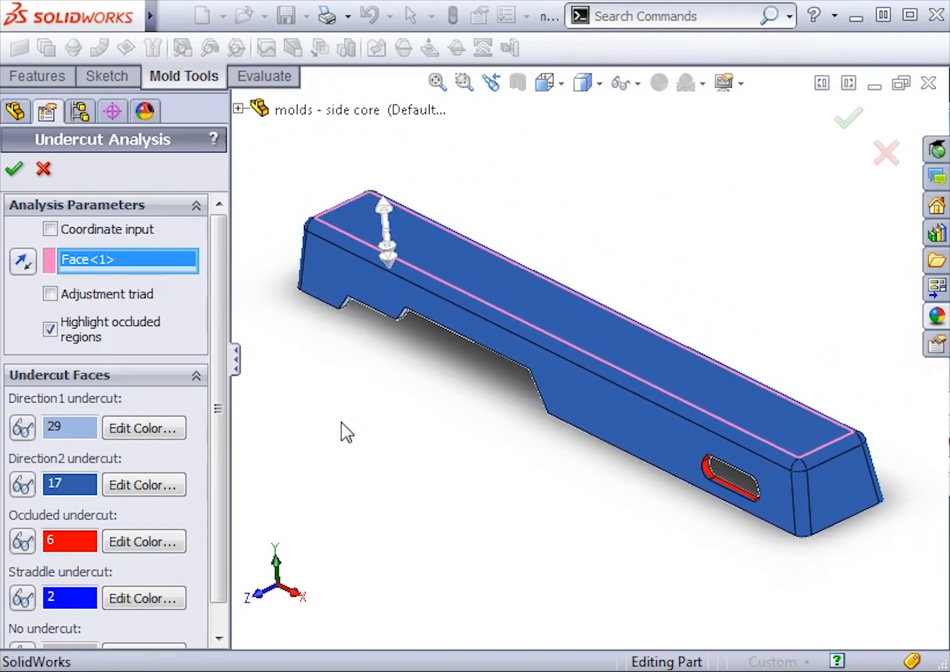
key(Escape)
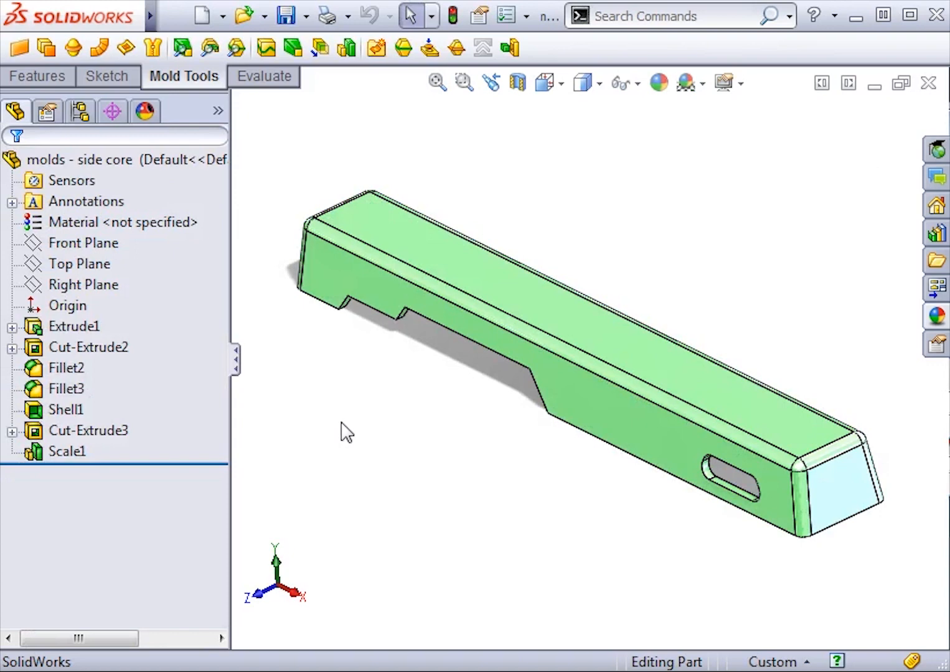
- Create a parting line with the top face as pull direction and a 3 degree draft angle, running the draft analysis
click(402, 52)
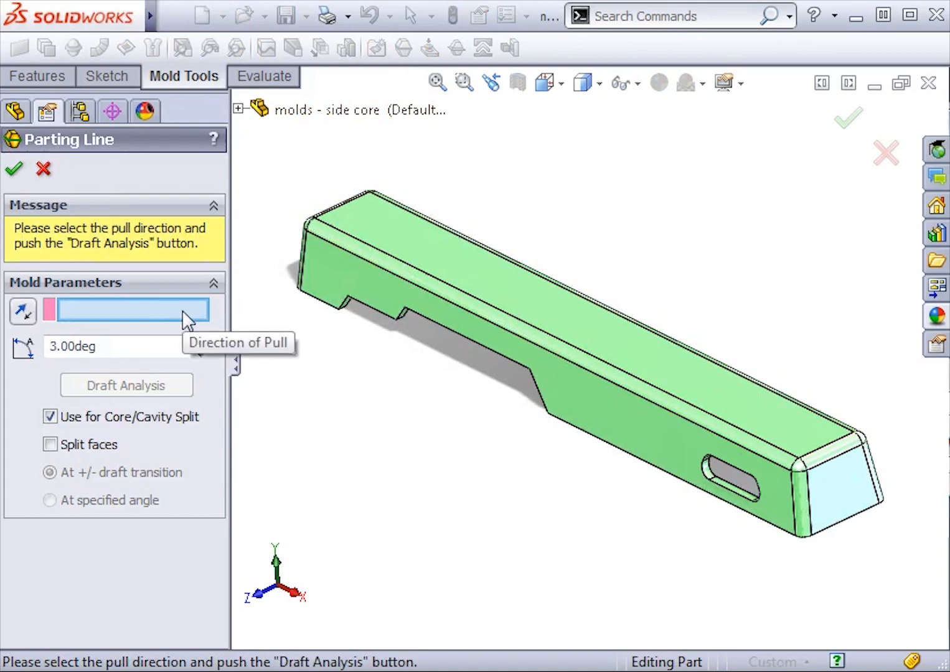
click(399, 251)
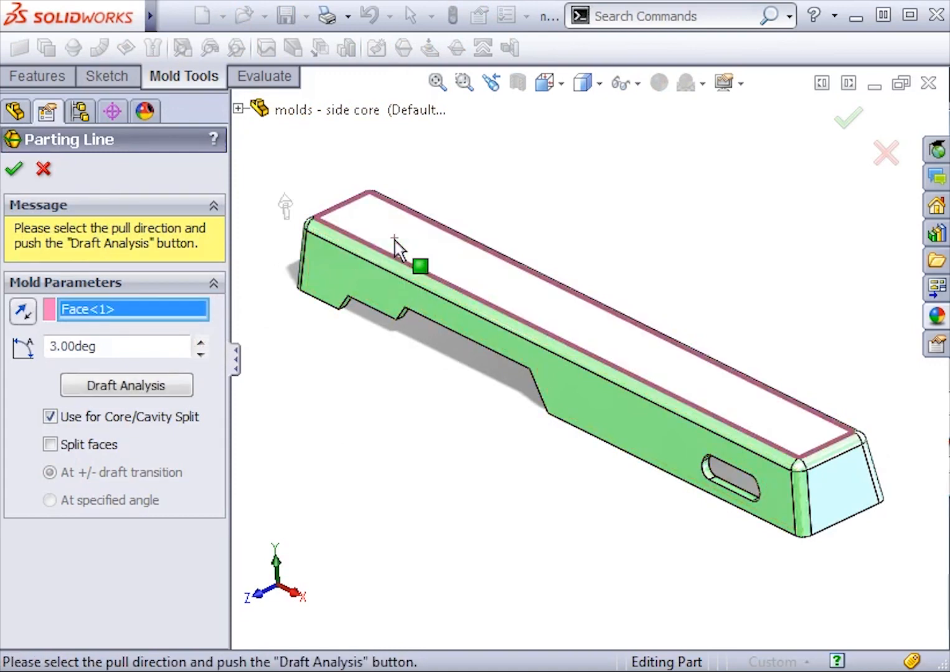
click(111, 348)
drag(110, 351, 30, 350)
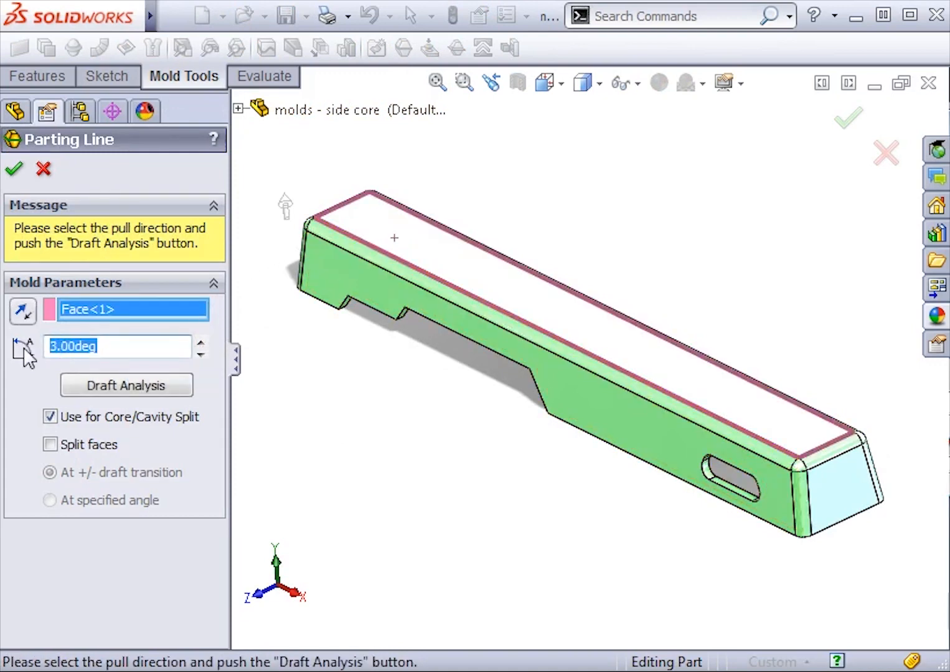
click(112, 384)
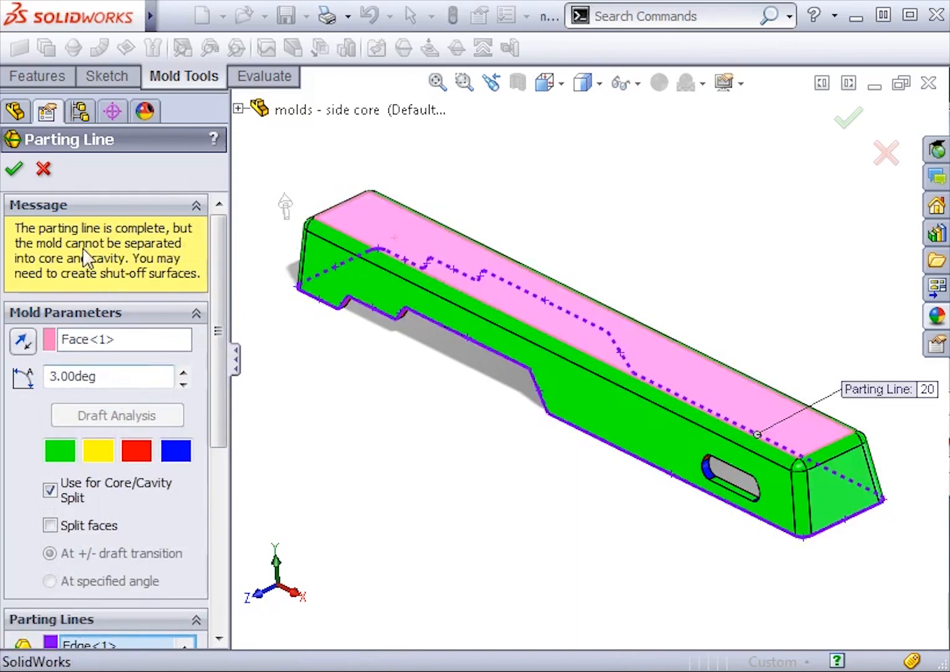
click(13, 169)
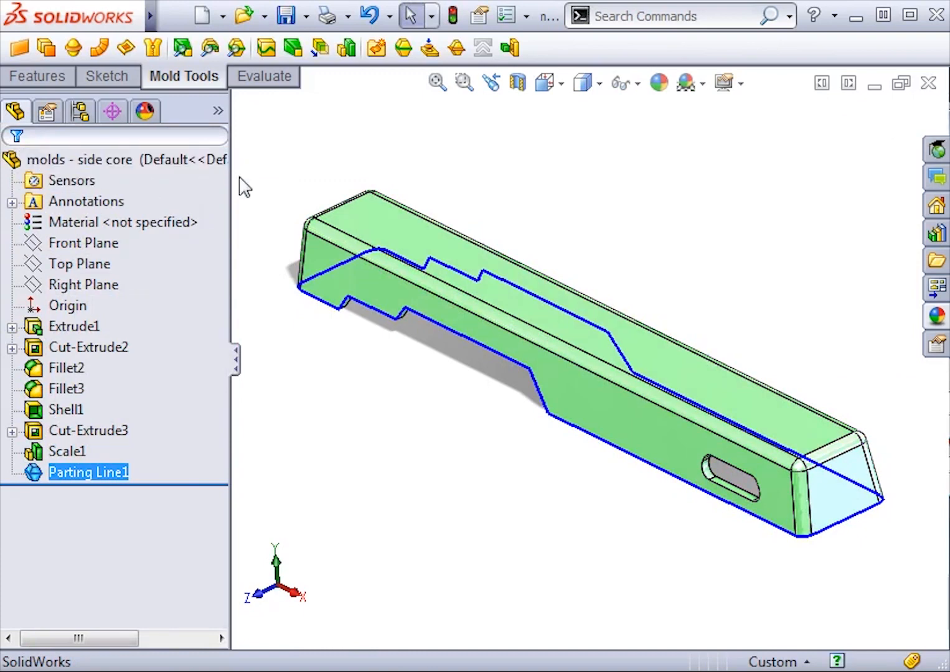
click(273, 171)
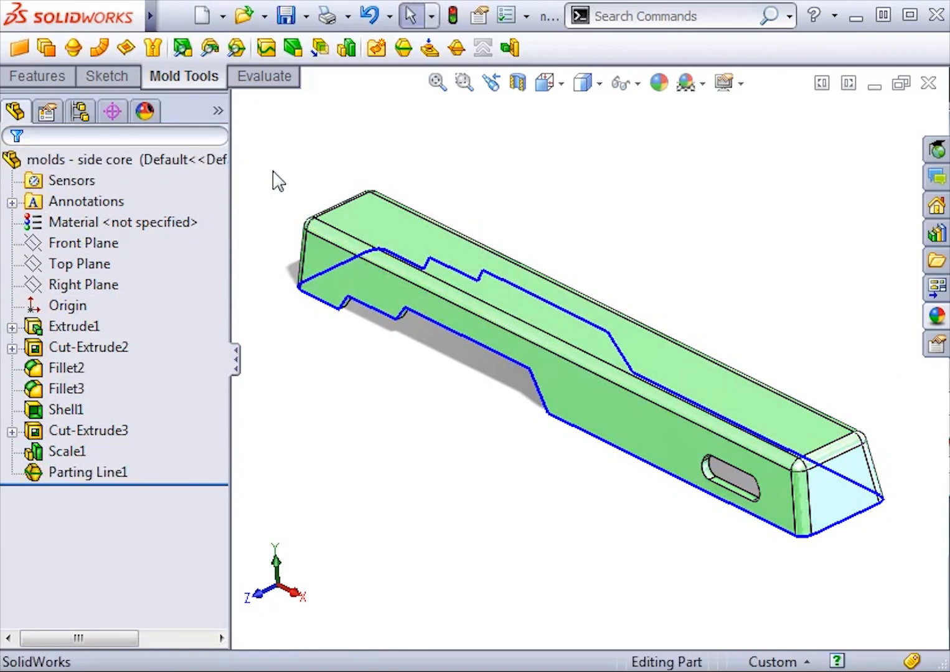
- Create a knitted contact shut-off surface across the slot opening in the side wall
click(429, 50)
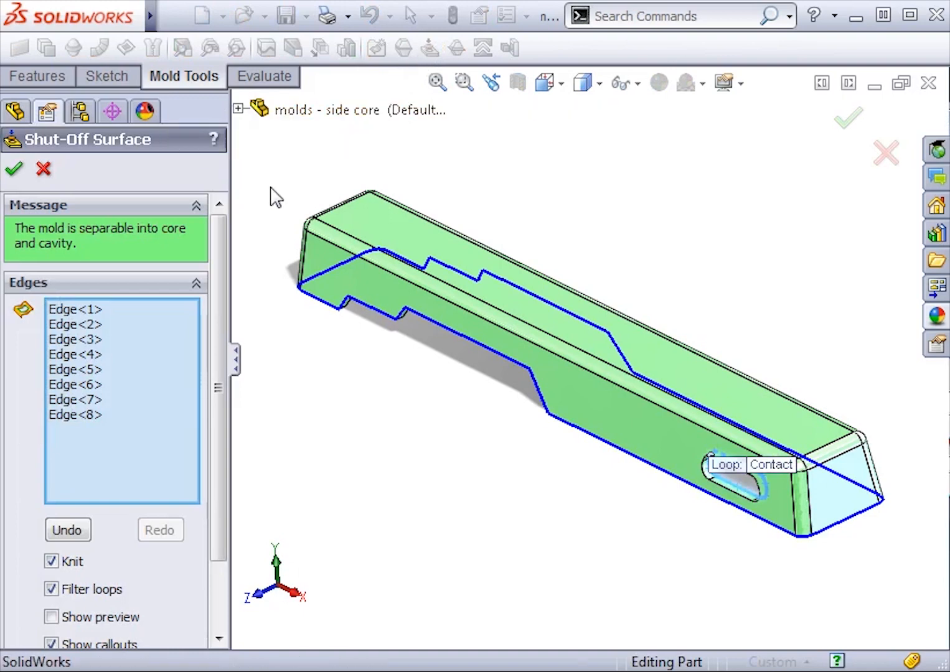
click(17, 174)
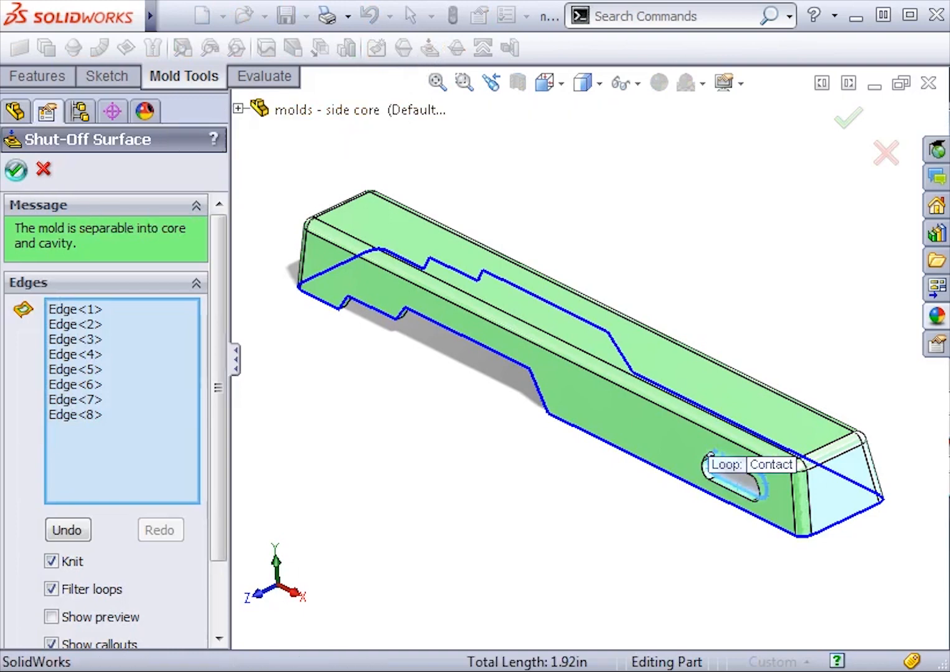
click(386, 421)
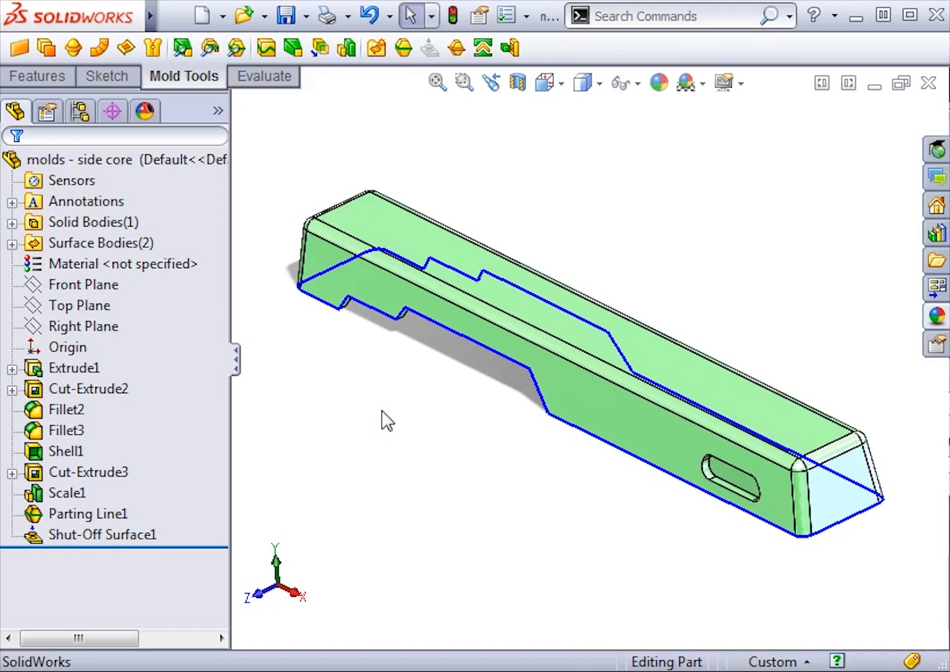
- Create a parting surface perpendicular to pull from the parting line, with a 0.5 in distance and 0.25 in smoothing
click(456, 49)
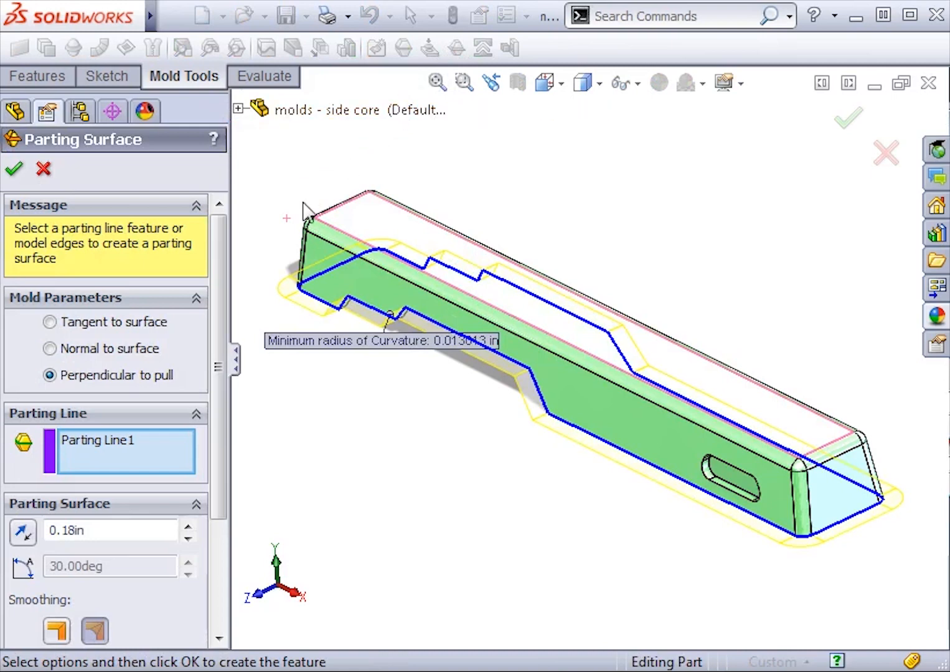
drag(219, 267, 218, 383)
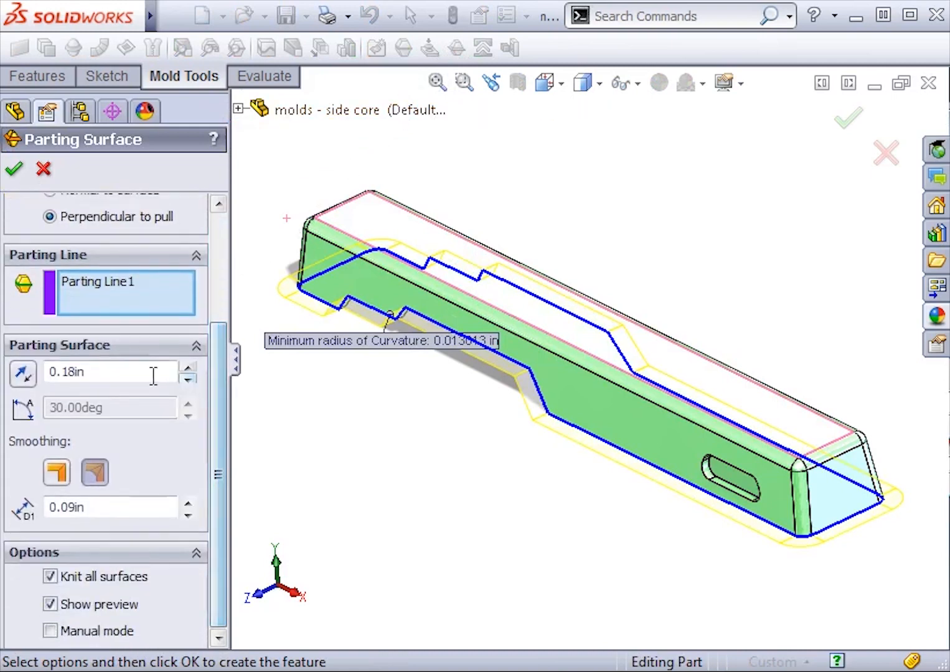
drag(153, 374, 38, 377)
text(.5)
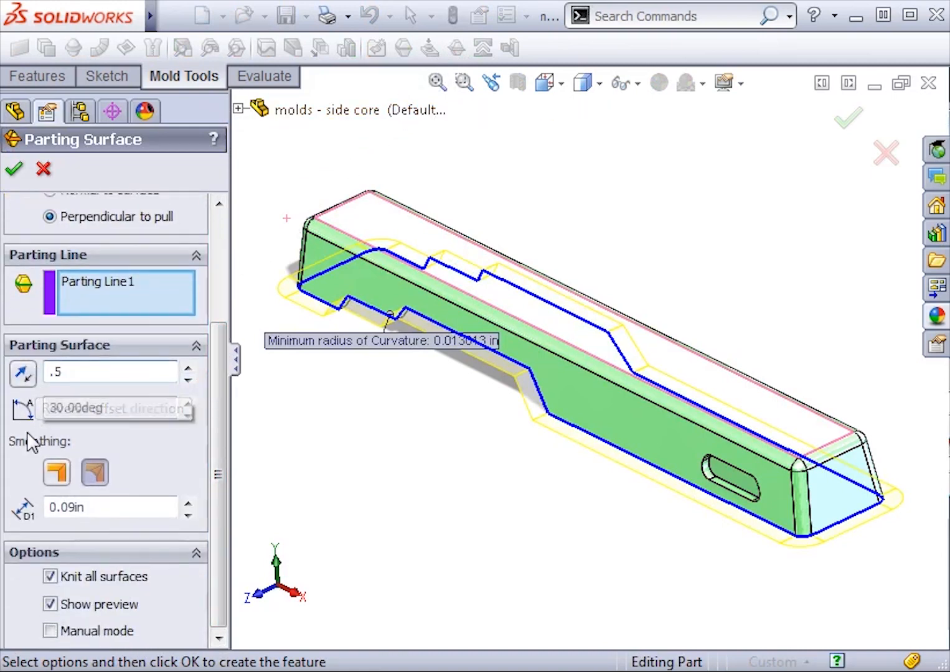
key(Return)
drag(116, 509, 28, 508)
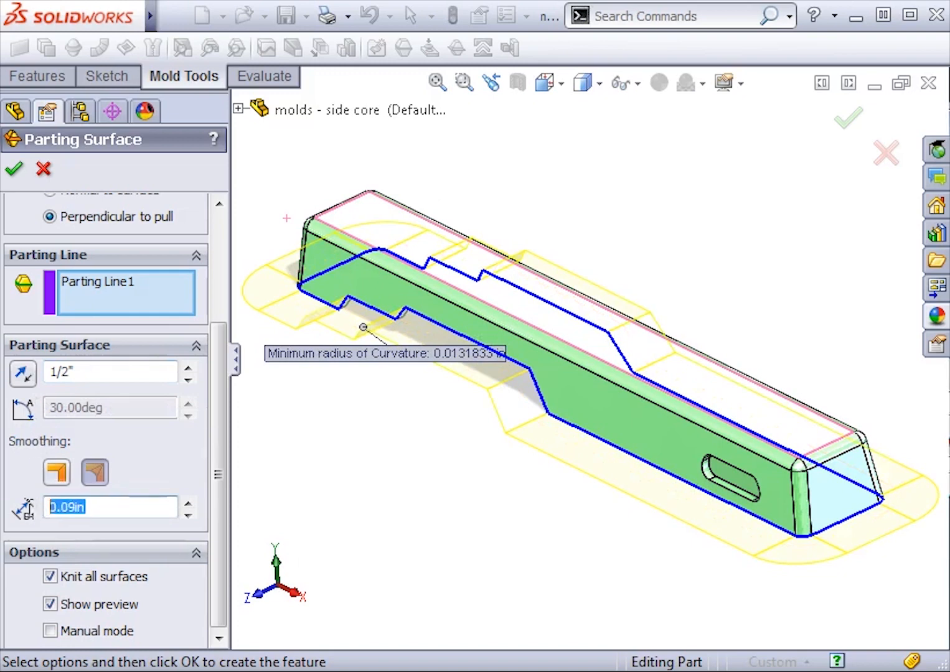
text(25)
key(Return)
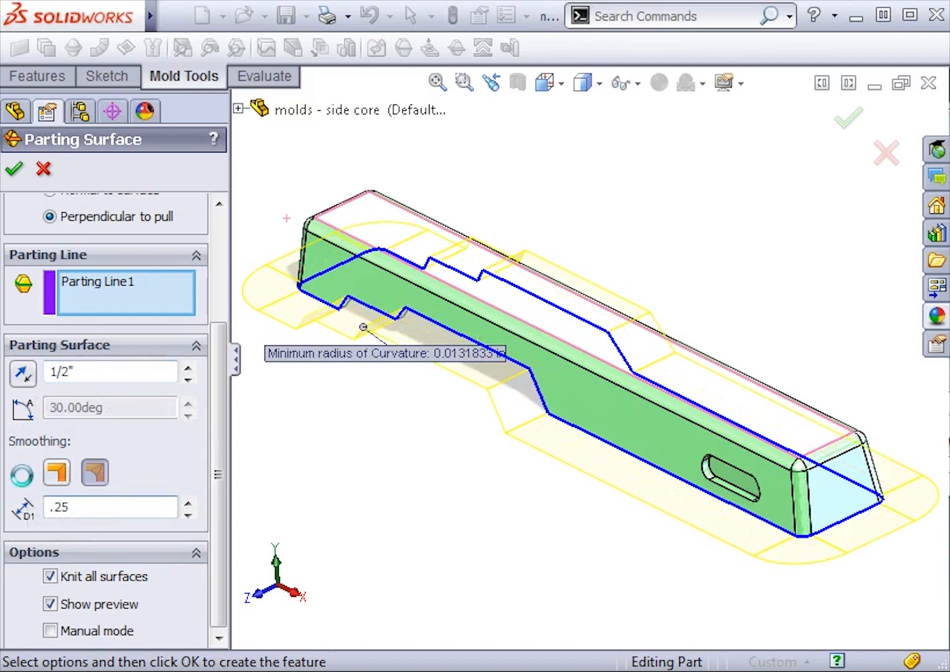
click(14, 170)
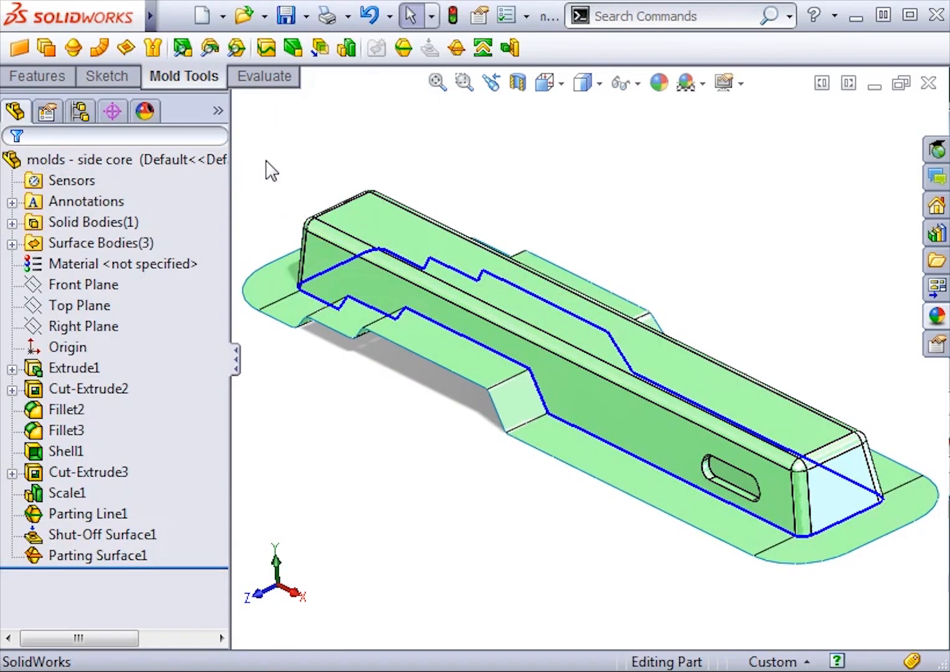
- Create a reference plane parallel to the Top Plane, offset 0.5 in with the direction flipped so it lies below
click(101, 305)
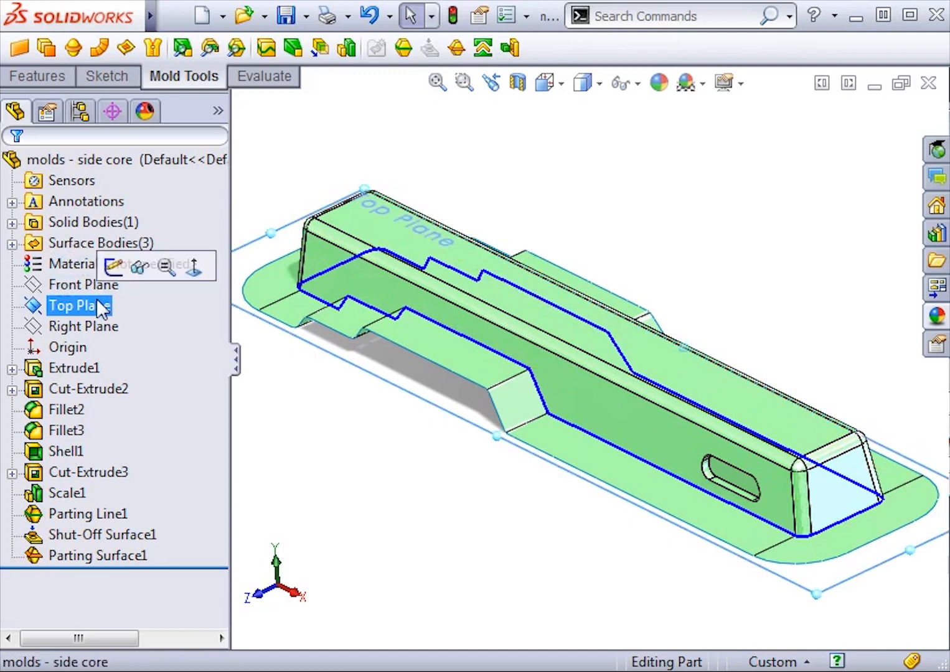
click(48, 83)
click(577, 50)
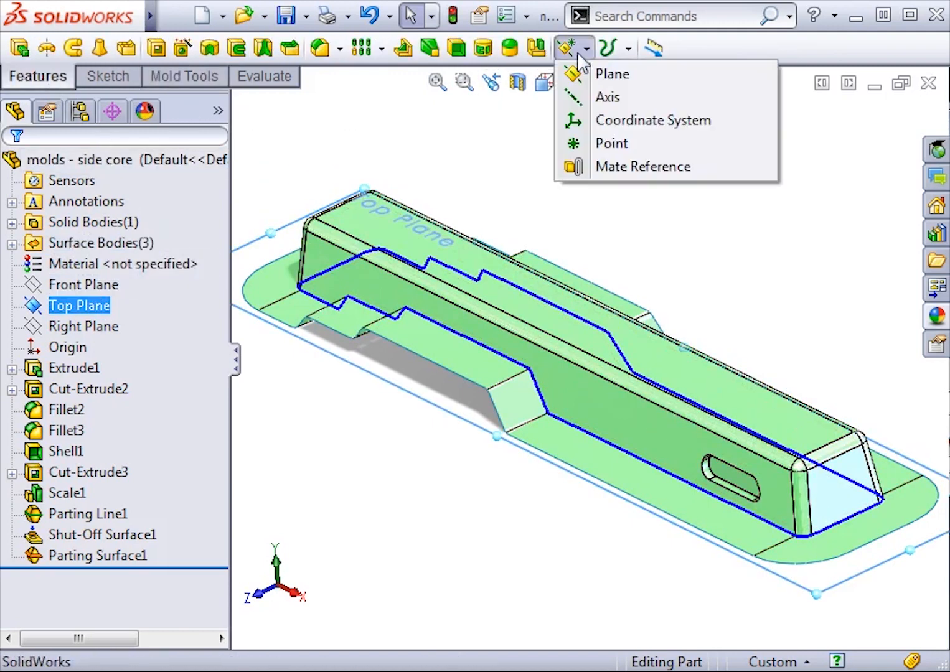
click(606, 74)
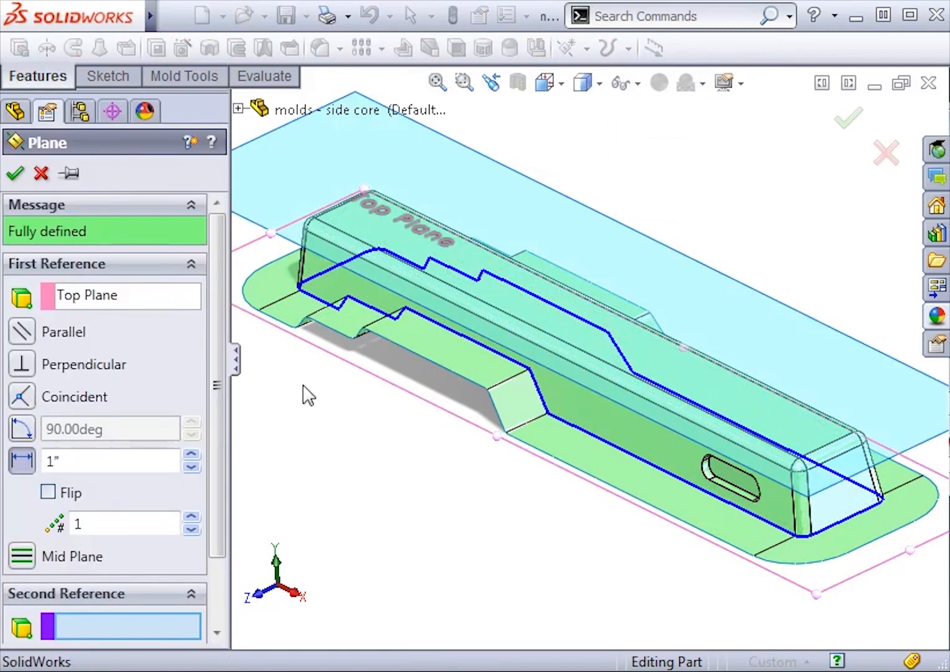
drag(223, 392, 212, 475)
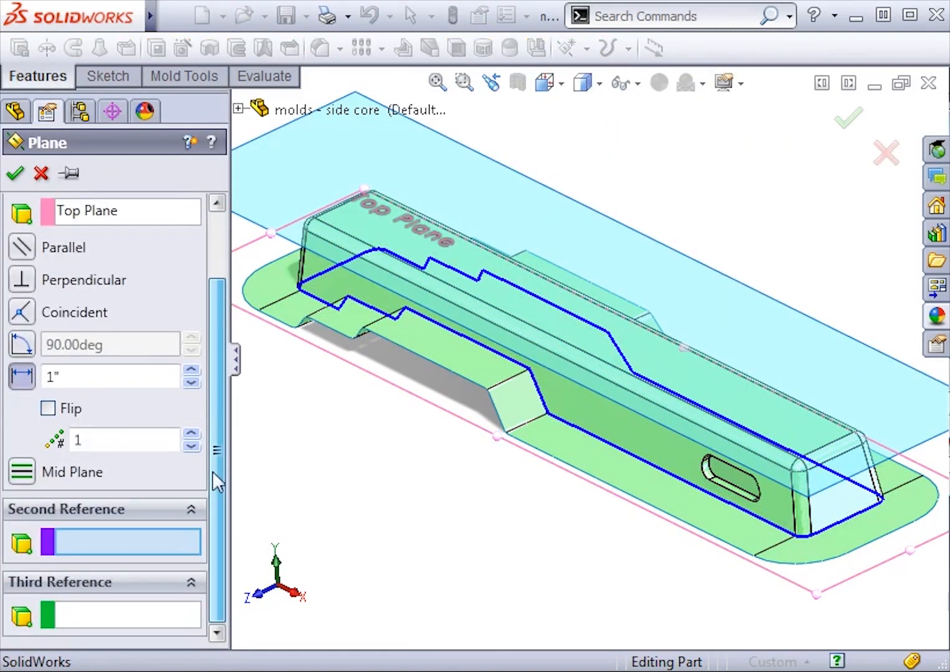
click(114, 376)
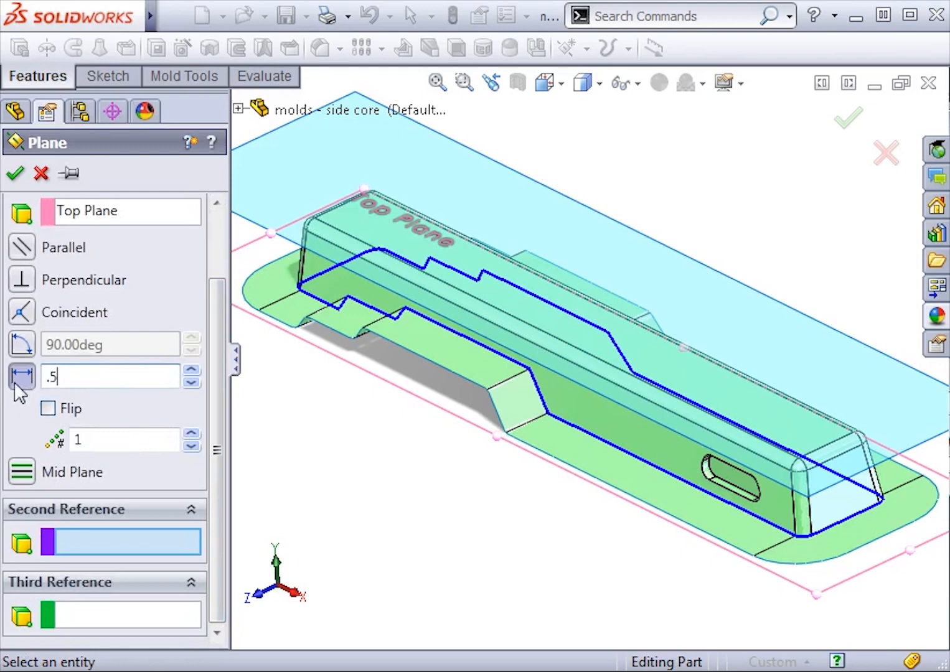
text(.5)
key(Return)
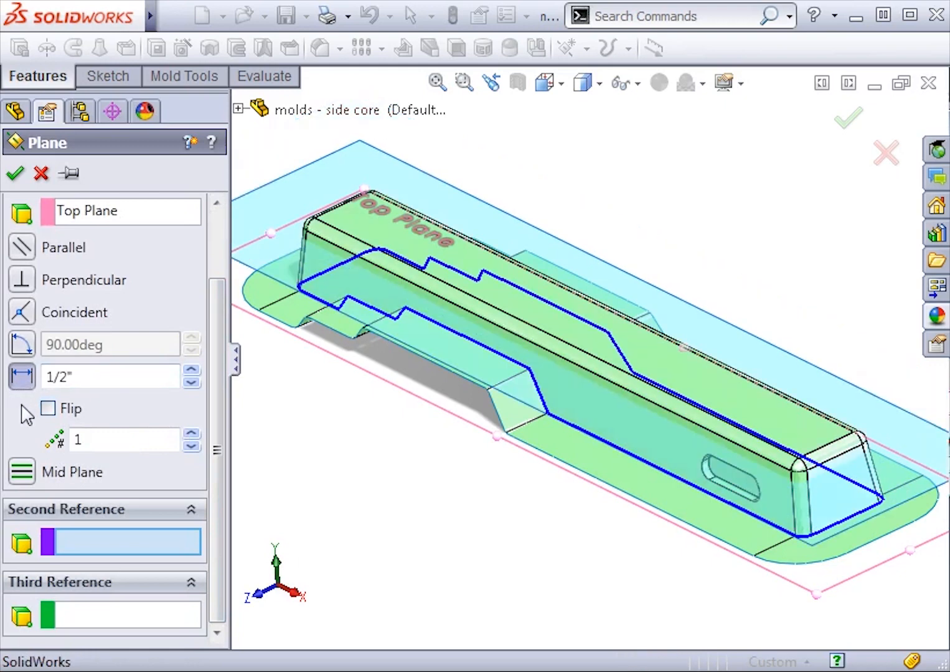
click(48, 409)
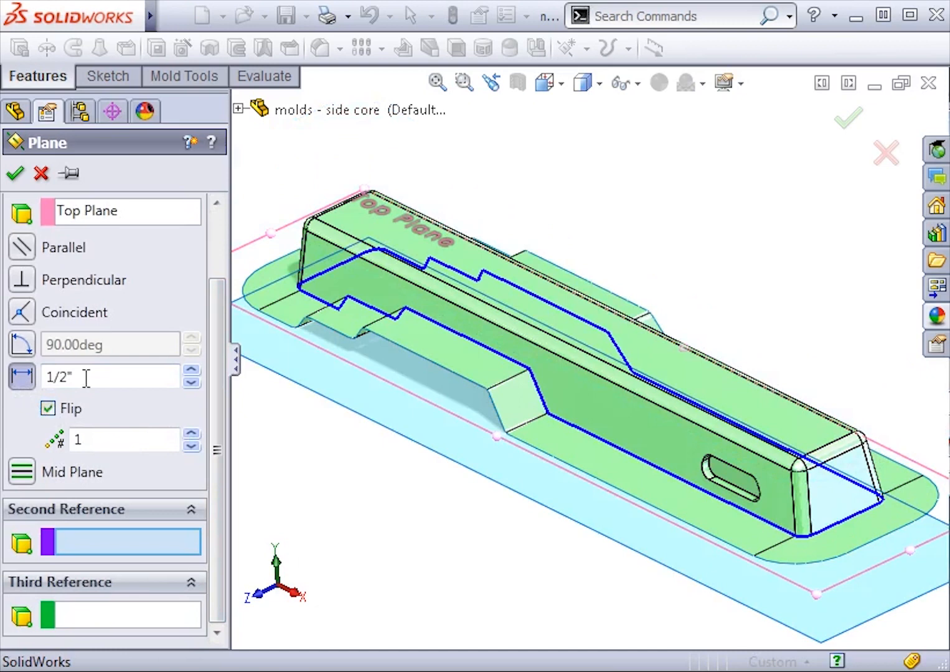
click(15, 174)
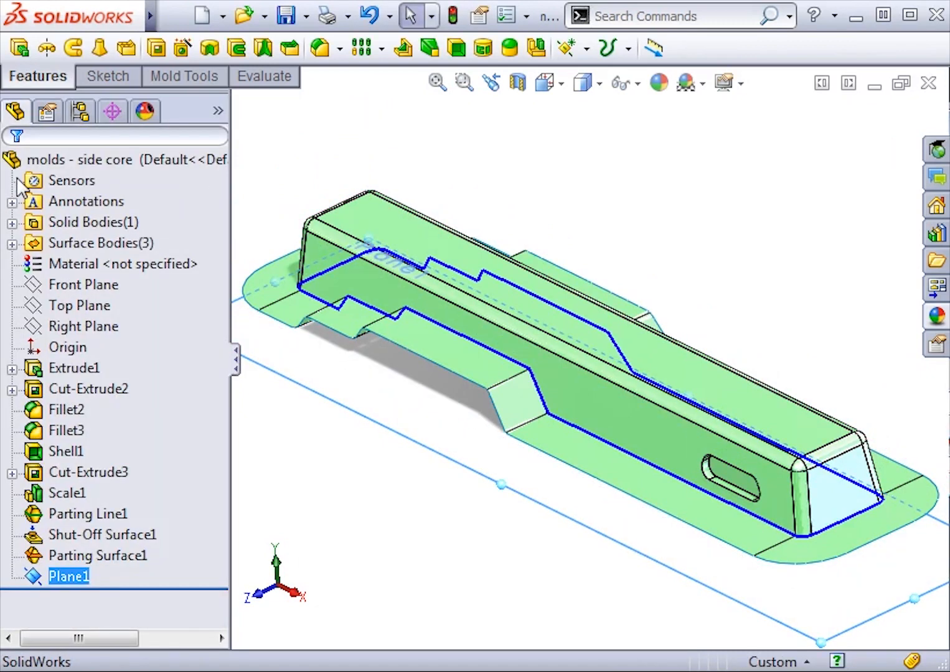
- Start a Tooling Split sketch on the new offset plane and draw a center rectangle about 9.07 in wide from the origin around the parting surface
click(186, 78)
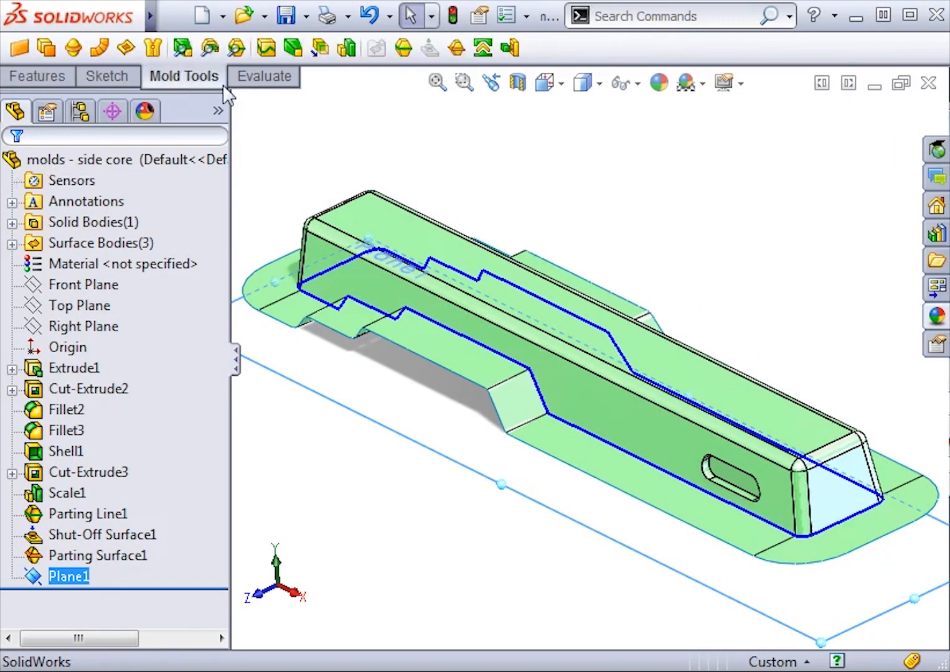
click(478, 53)
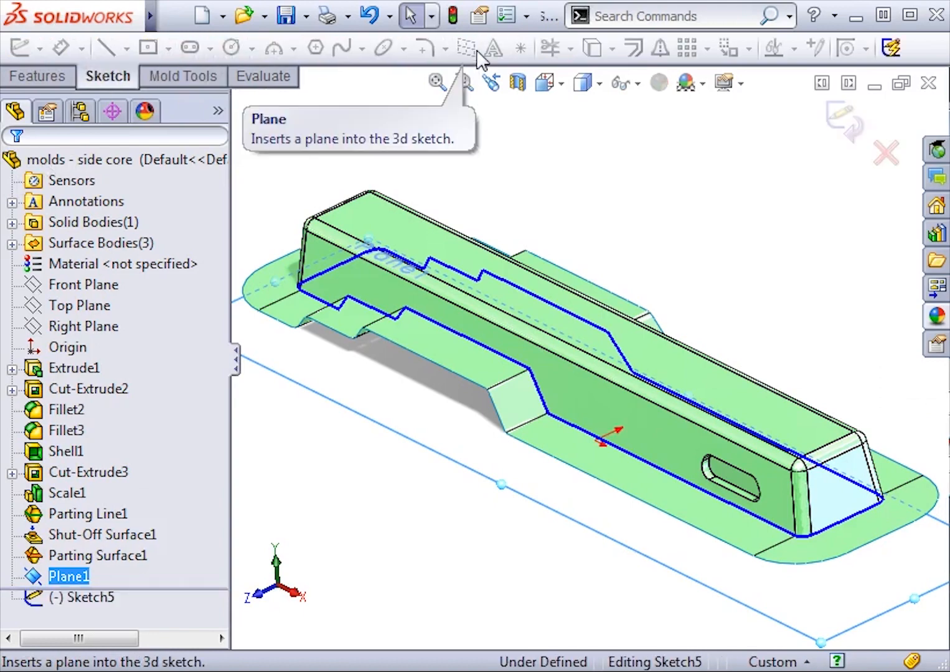
click(446, 170)
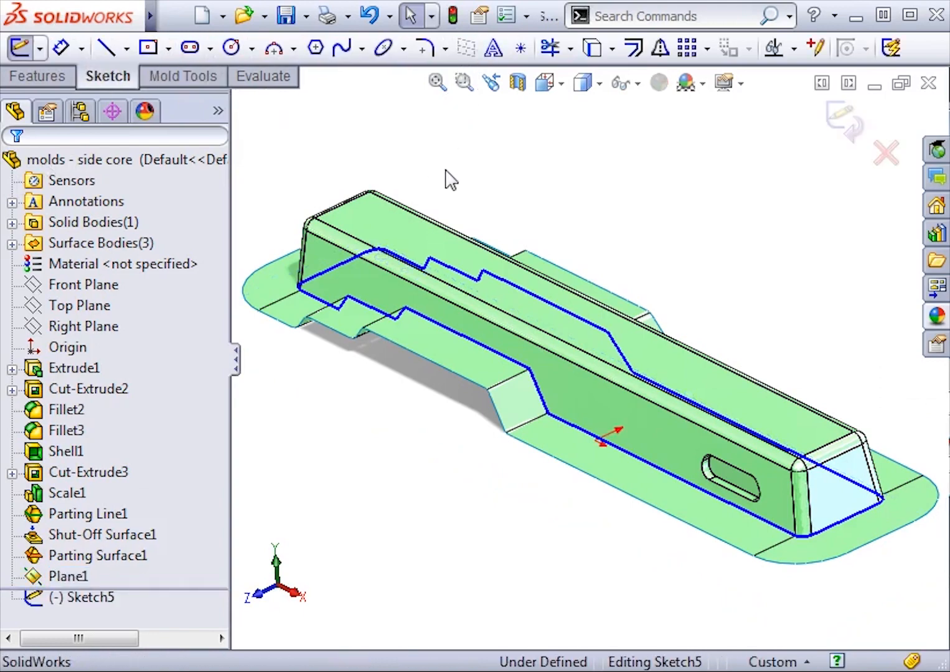
key(ctrl+8)
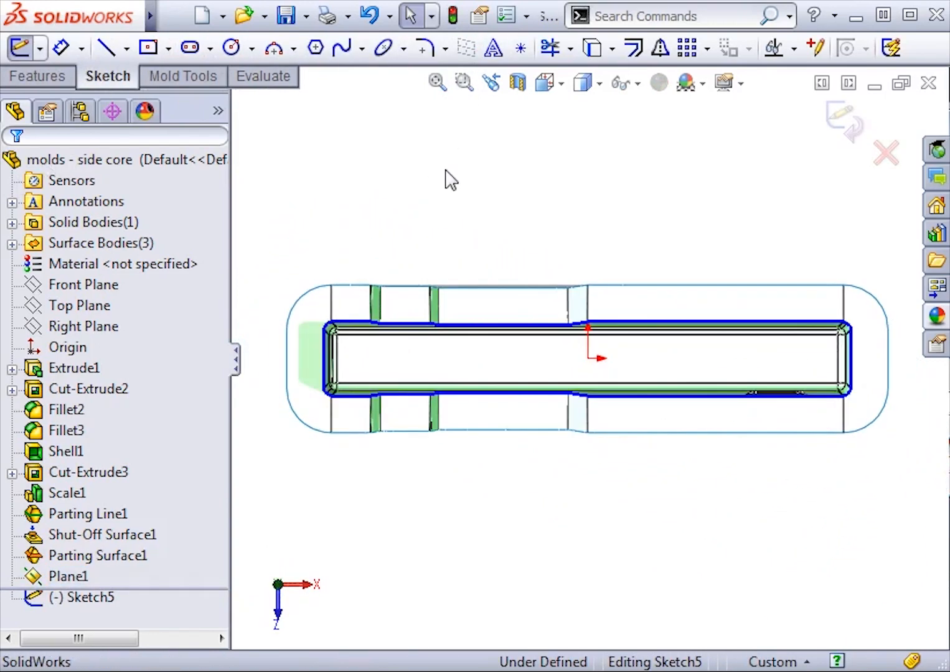
click(148, 47)
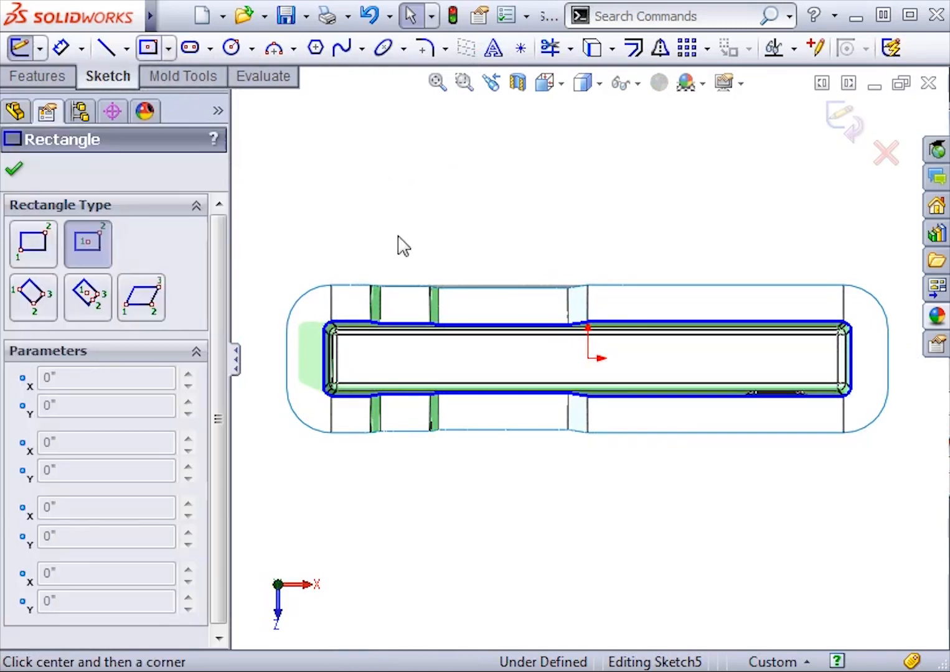
click(588, 358)
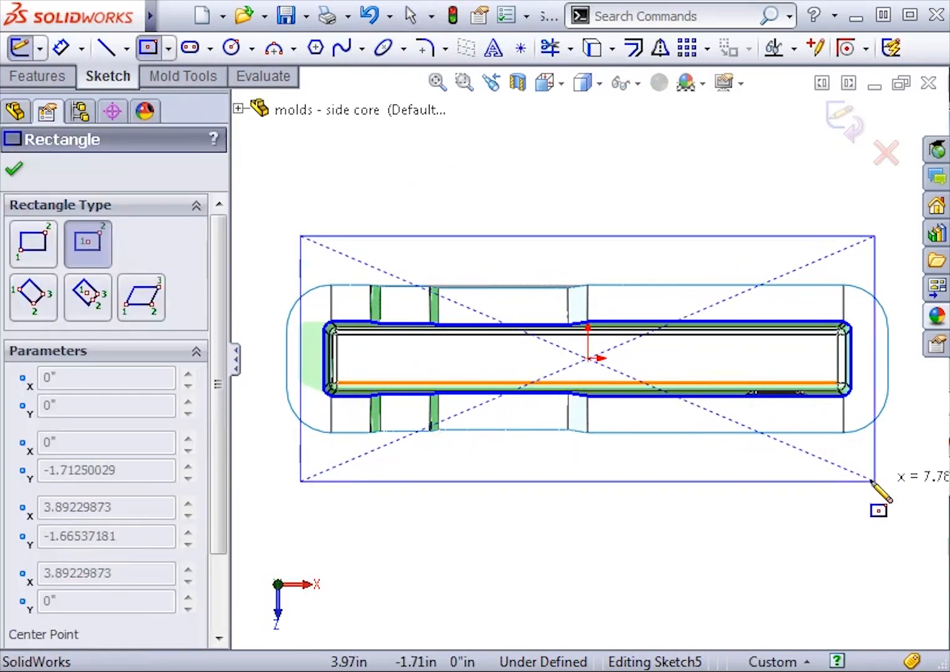
click(922, 504)
key(Escape)
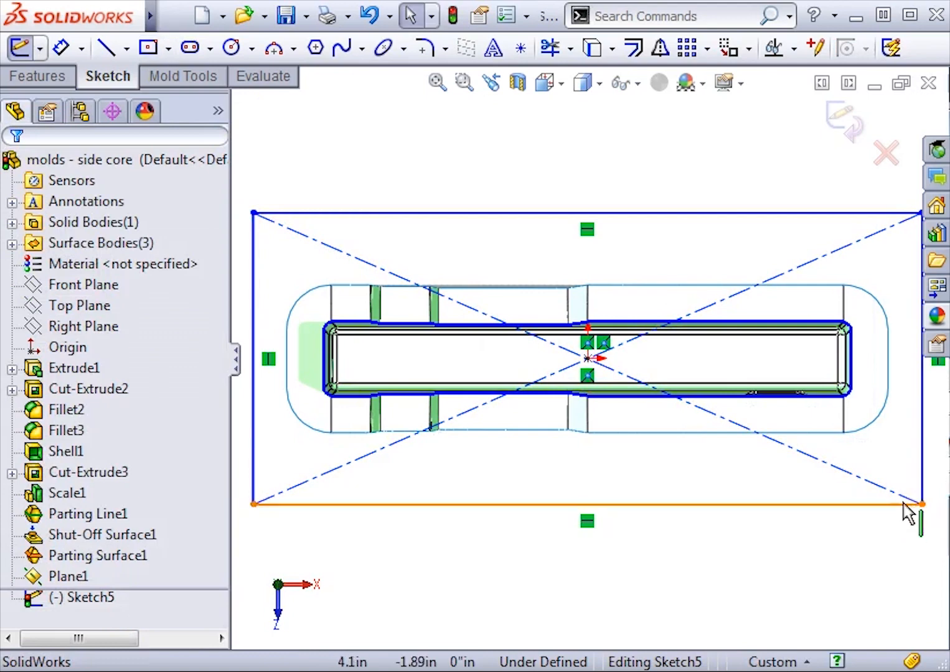
- Dimension the rectangle to 10 in long and 4 in wide
right_drag(541, 269, 532, 155)
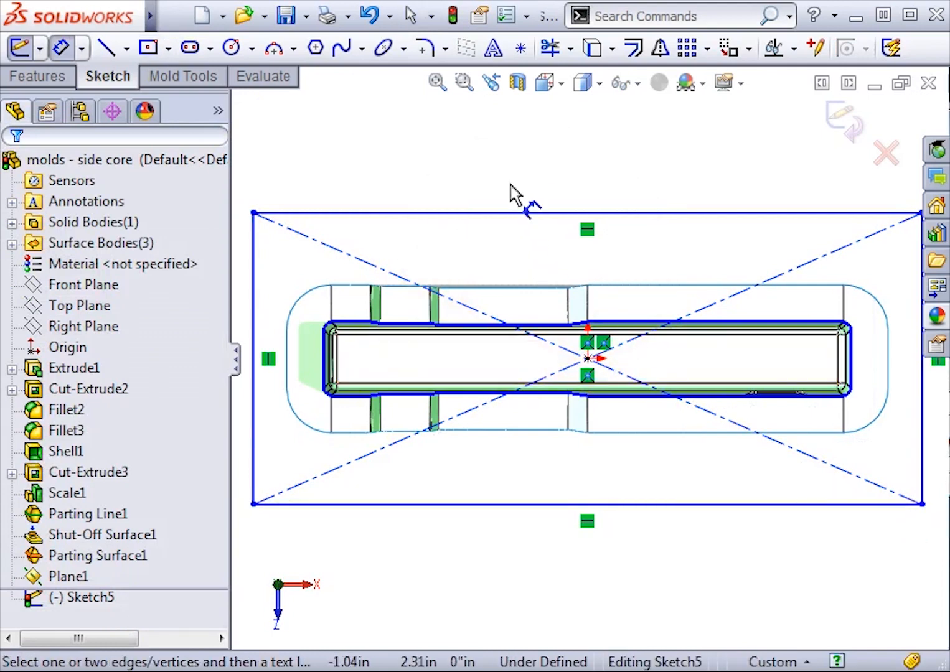
click(515, 213)
click(540, 177)
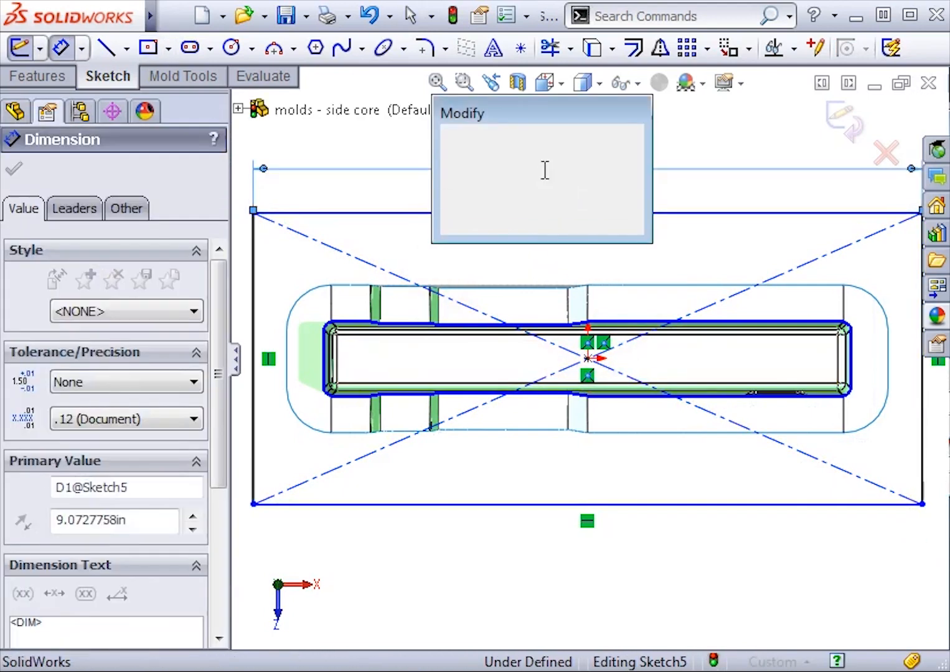
text(10)
key(Return)
key(f)
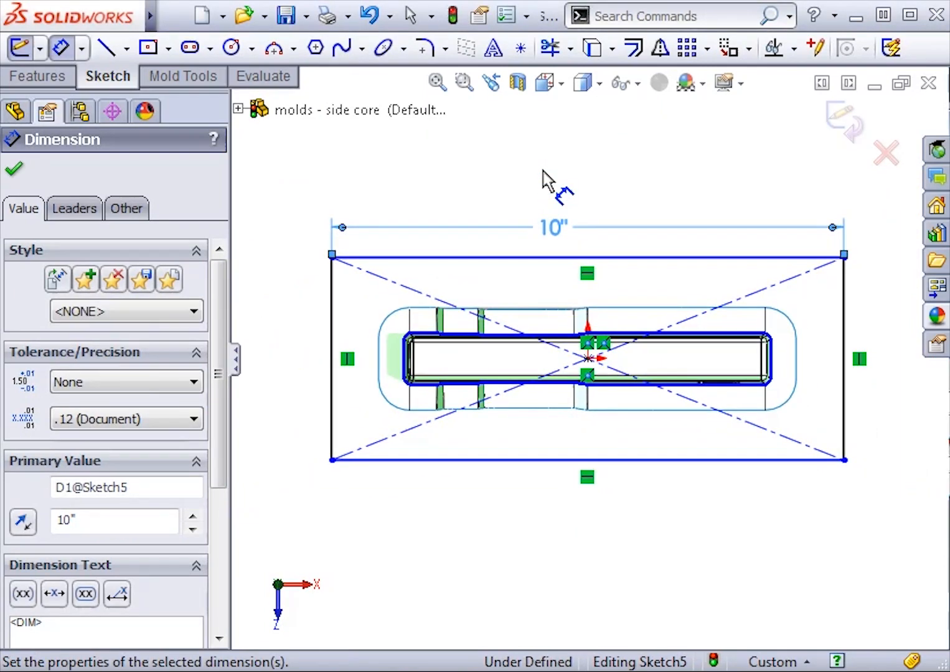
click(330, 356)
click(290, 364)
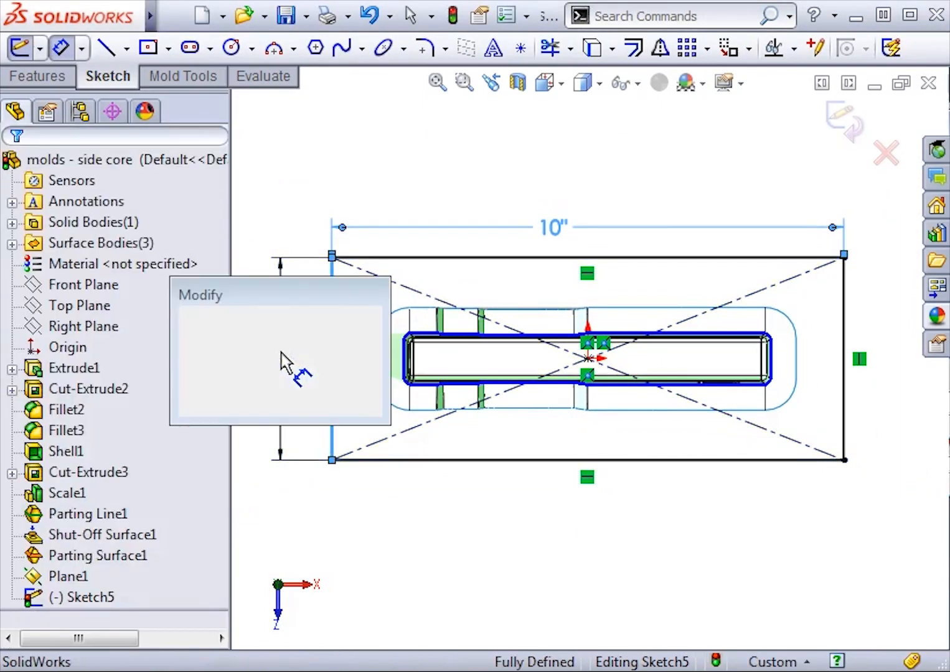
text(4)
key(Return)
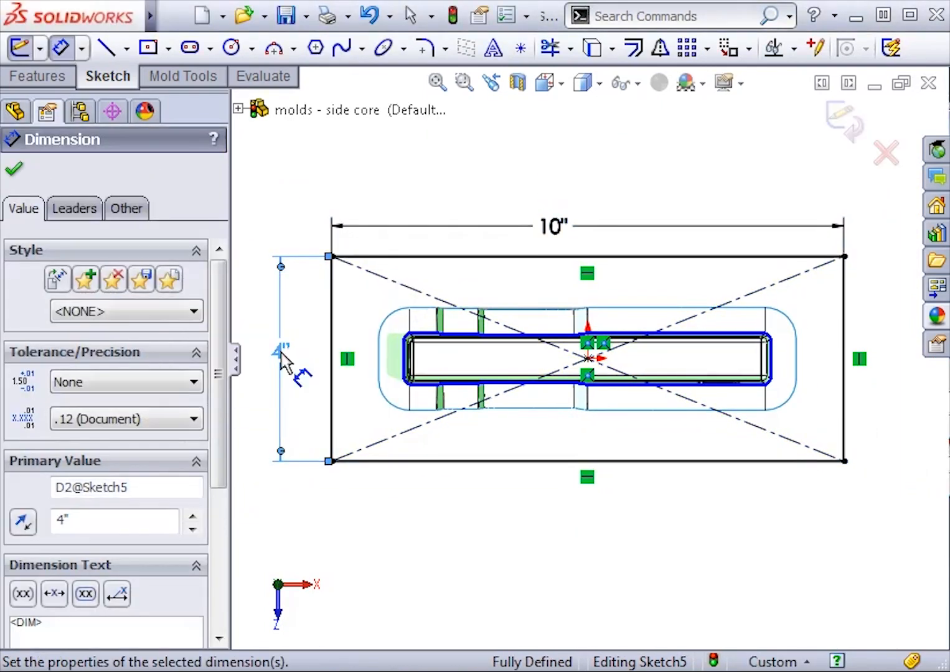
key(Escape)
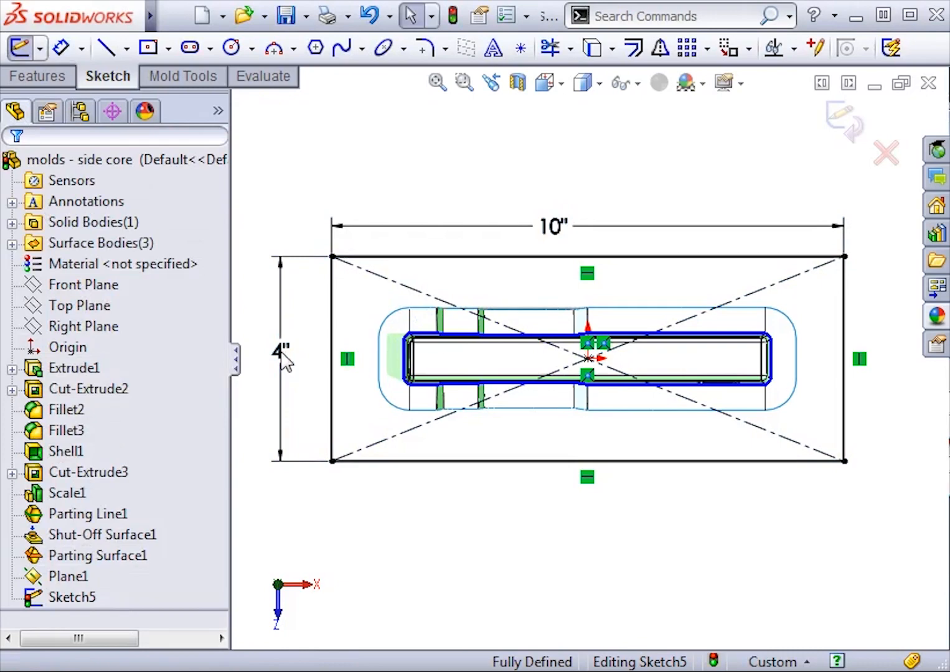
- Finish the sketch and create the tooling split with block depths of 2 in and 1 in and a 3 degree interlock surface
click(858, 129)
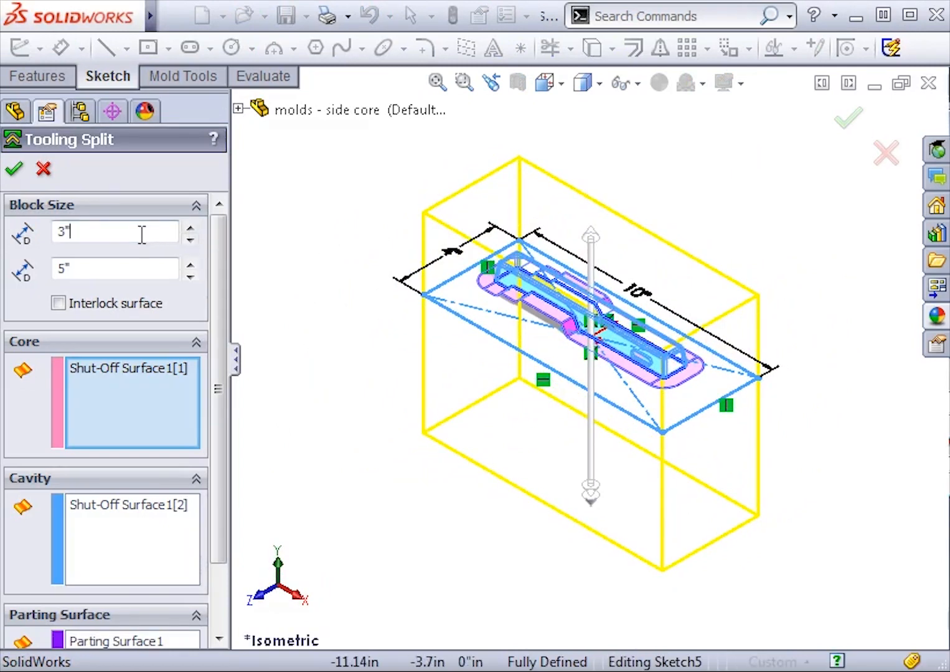
drag(142, 232, 23, 235)
text(2)
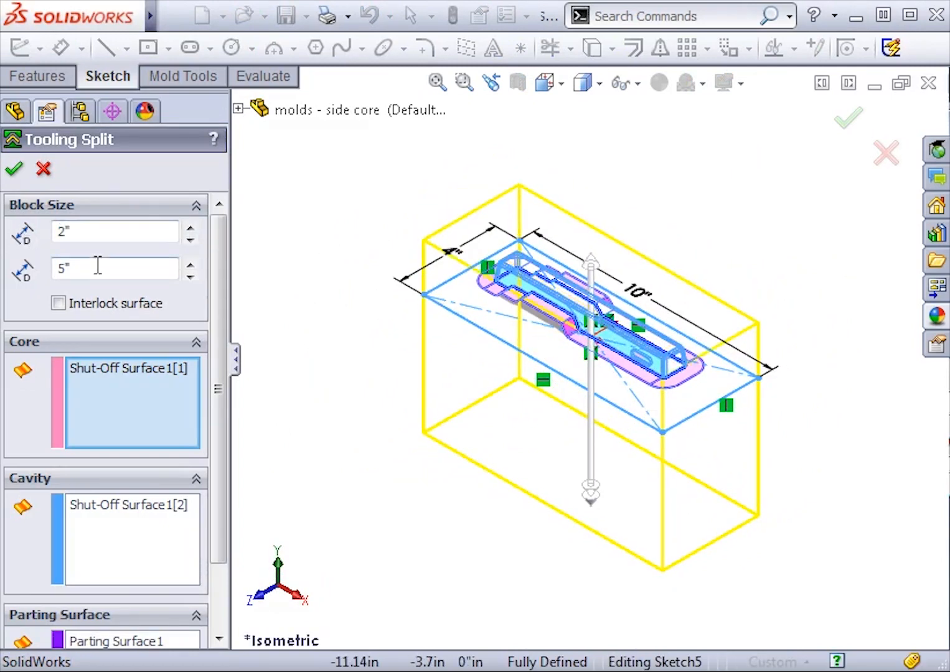
drag(98, 265, 53, 269)
text(1)
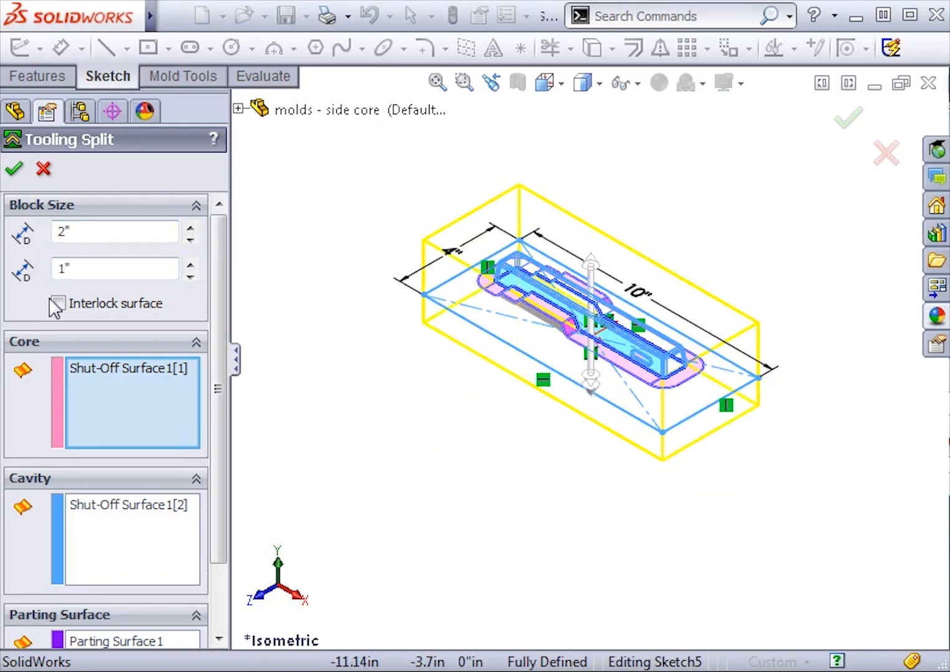
click(58, 303)
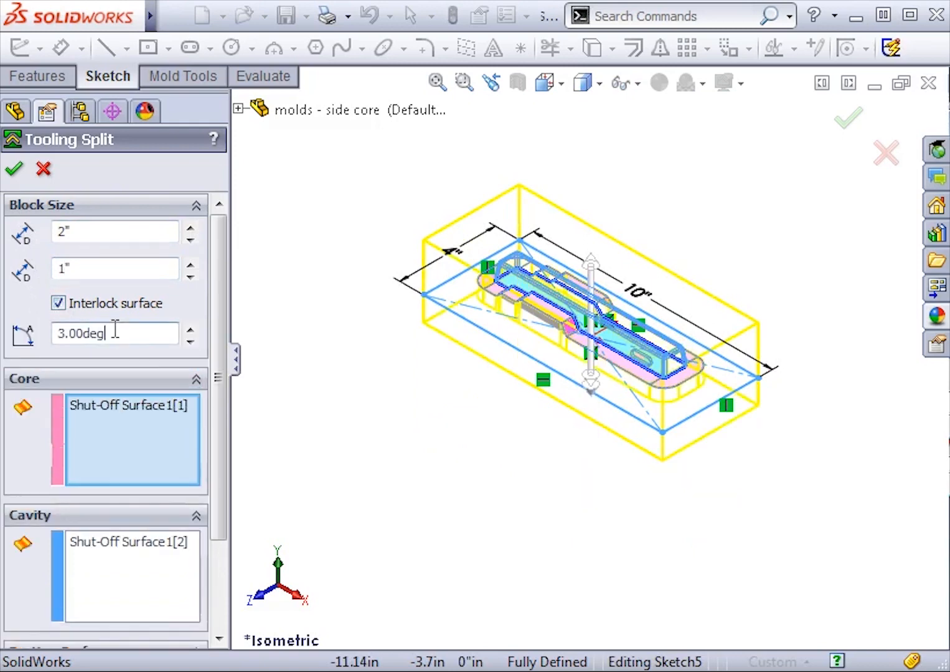
click(15, 170)
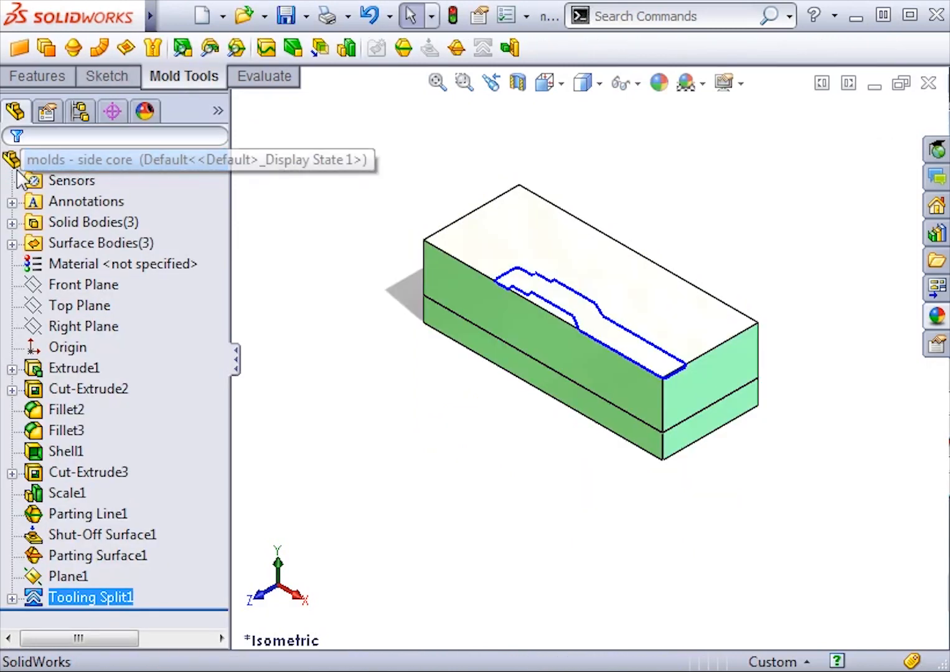
click(282, 263)
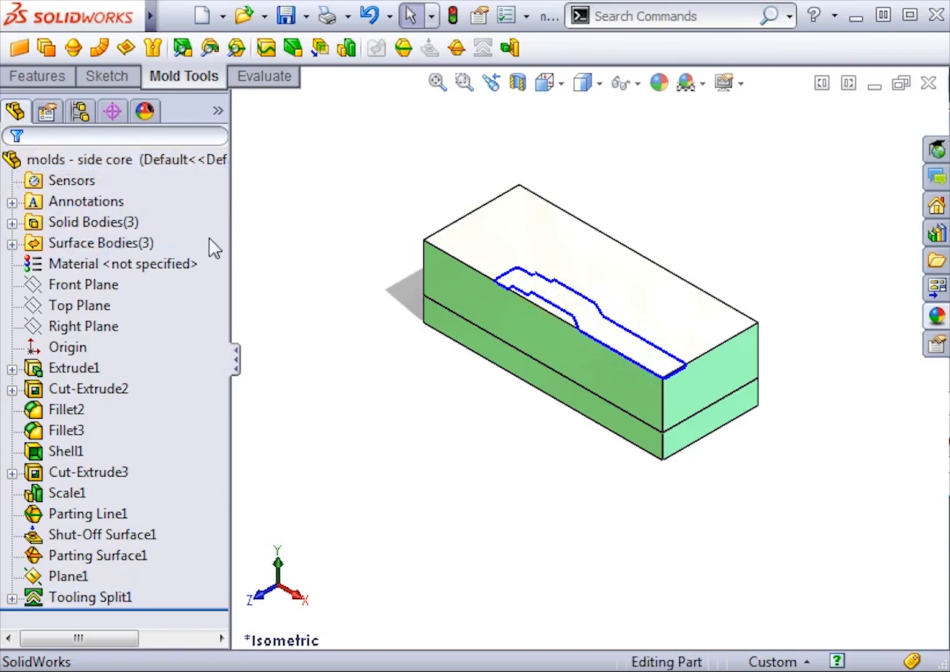
- Hide the molded part body and the Tooling Split1[1] block, and inspect the underside of the remaining cavity block
click(12, 222)
click(42, 224)
click(106, 244)
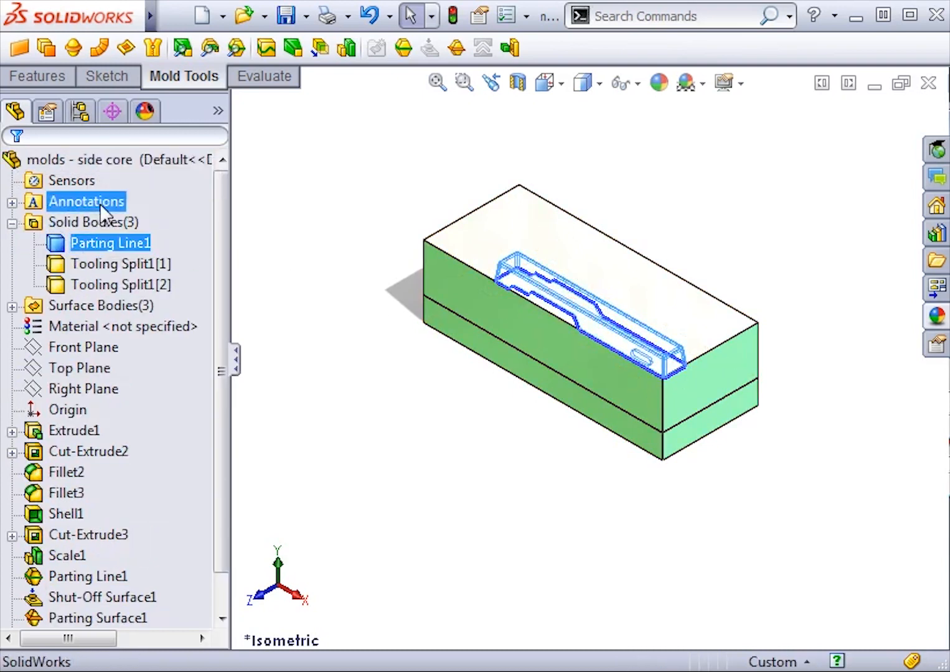
ctrl+click(126, 264)
click(140, 196)
click(286, 233)
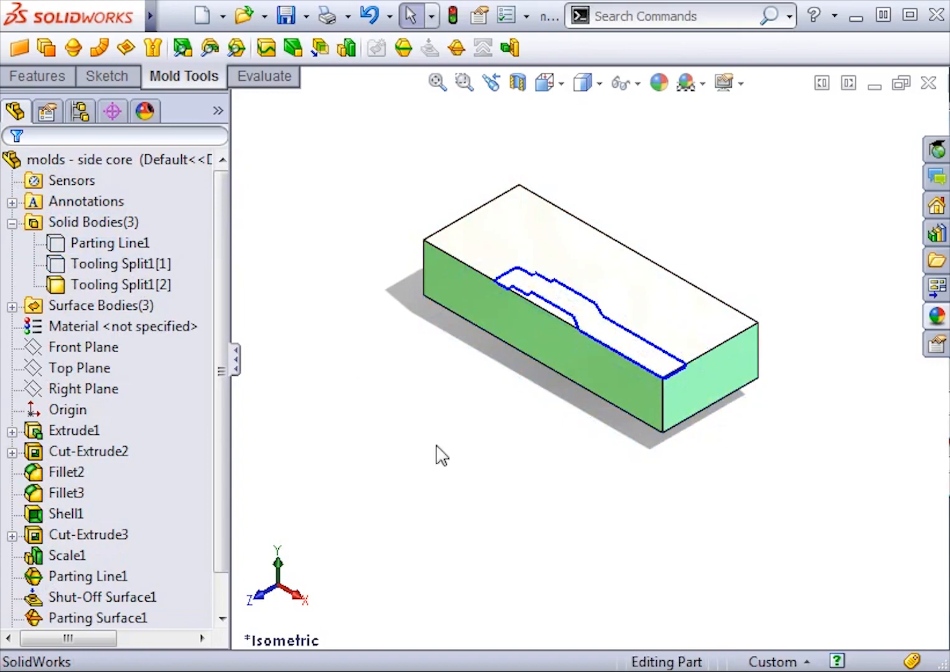
middle_drag(437, 454, 581, 364)
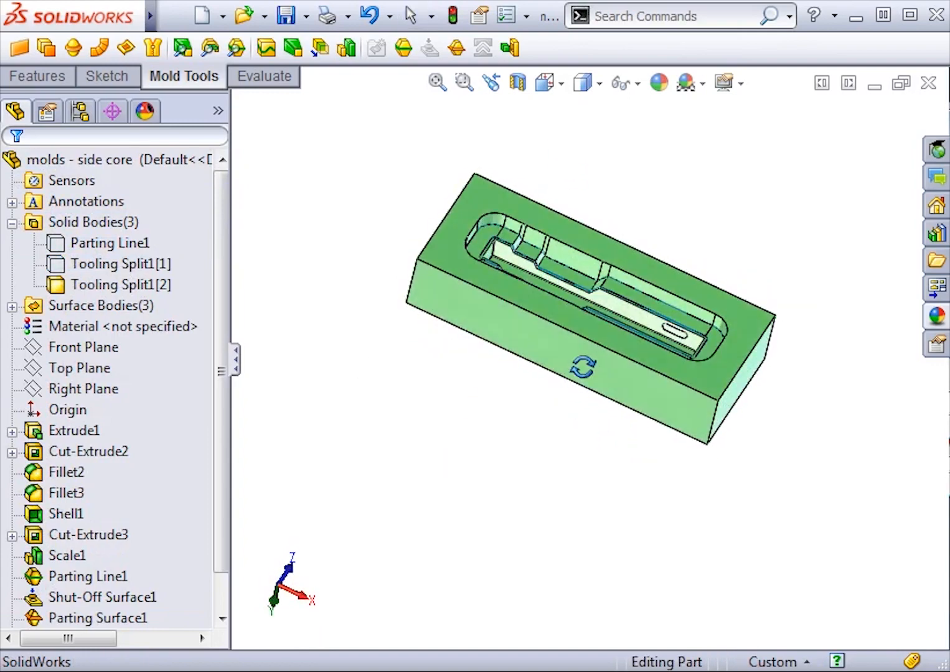
- Hide the Tooling Split1[2] cavity block, show the Tooling Split1[1] core block and inspect its interlock faces
click(154, 284)
click(167, 247)
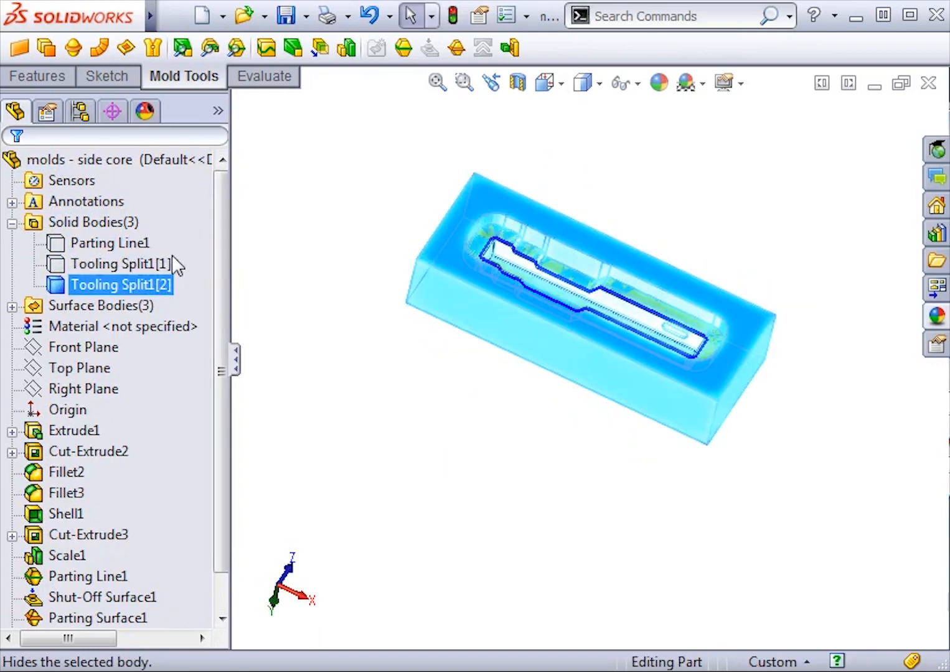
click(157, 264)
click(172, 222)
click(339, 323)
middle_drag(339, 322, 586, 181)
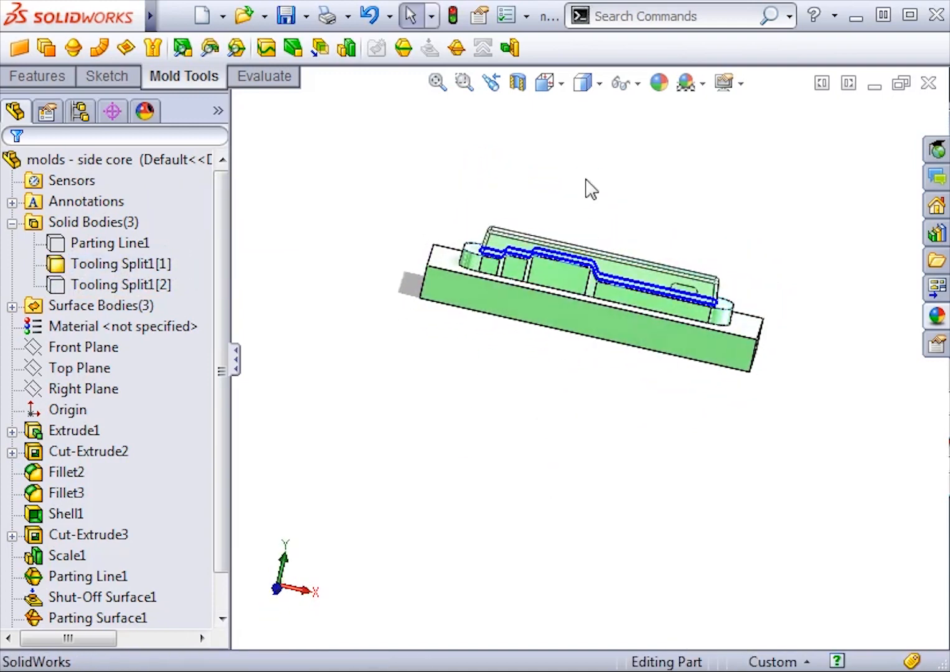
key(f)
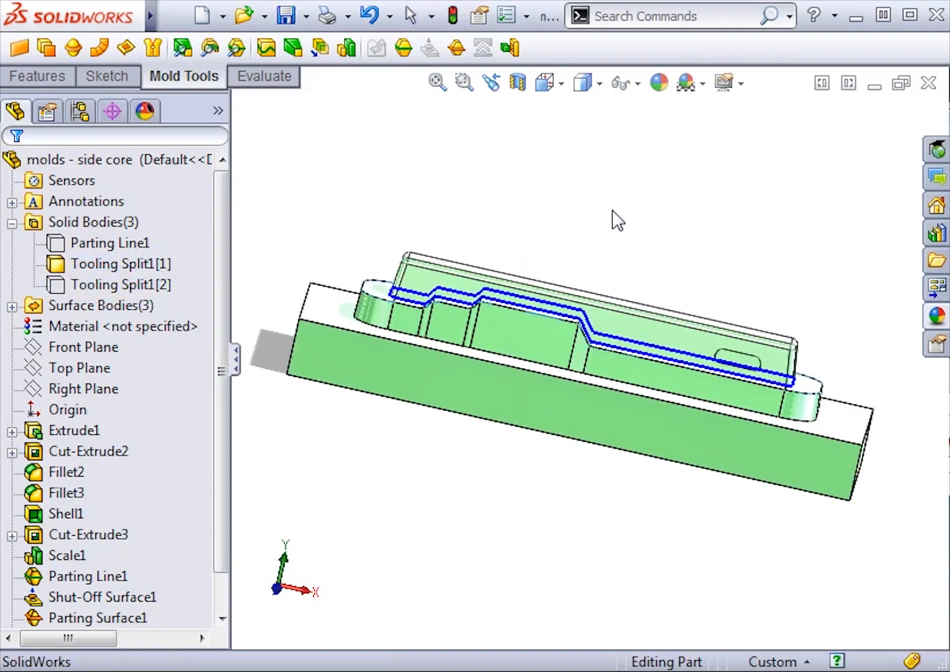
middle_drag(615, 219, 563, 224)
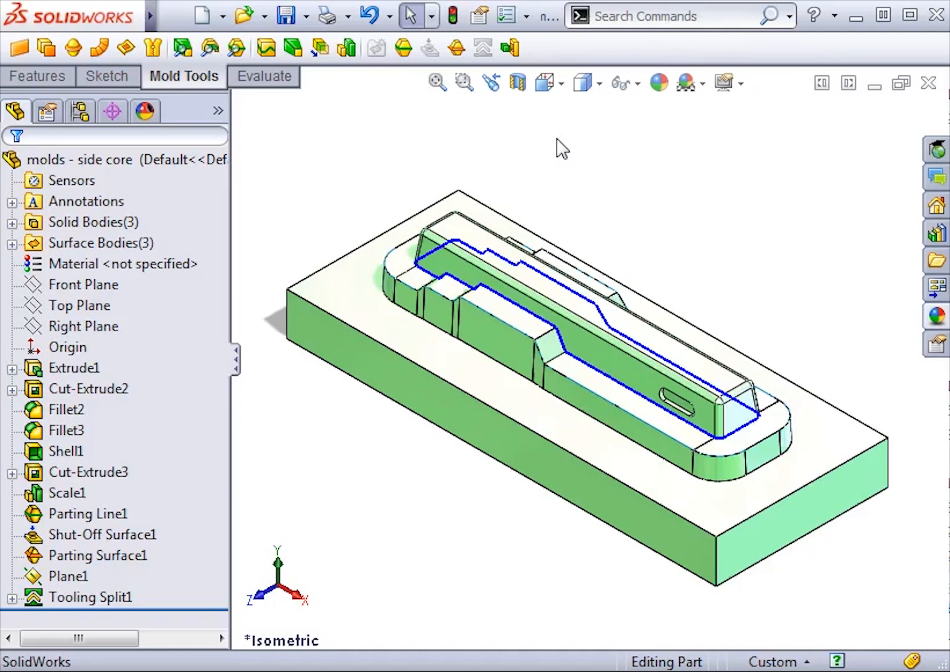
- Start a Core feature by opening a sketch on the side wall face that contains the slot
click(511, 48)
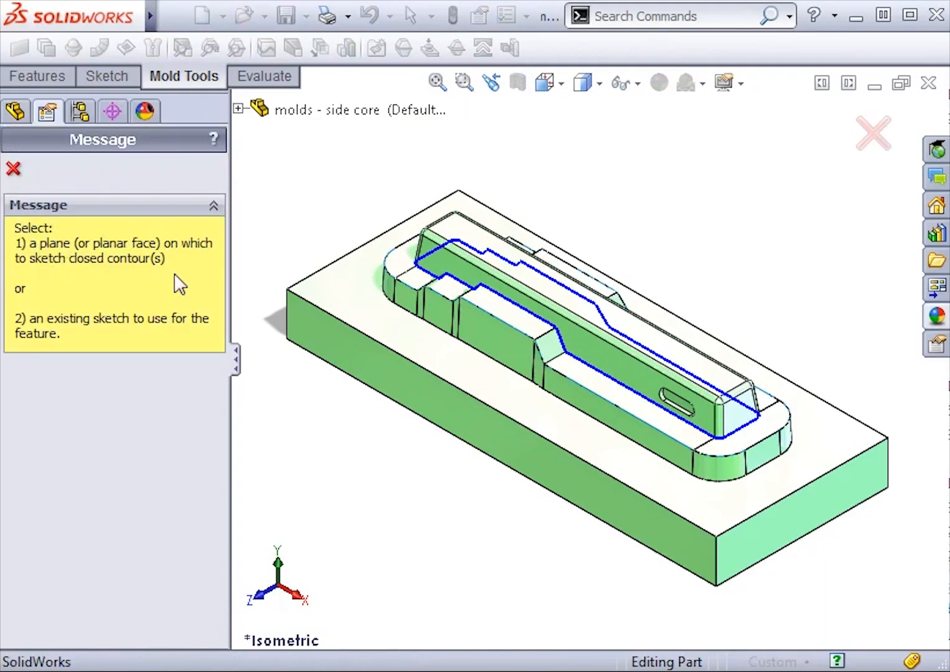
click(589, 351)
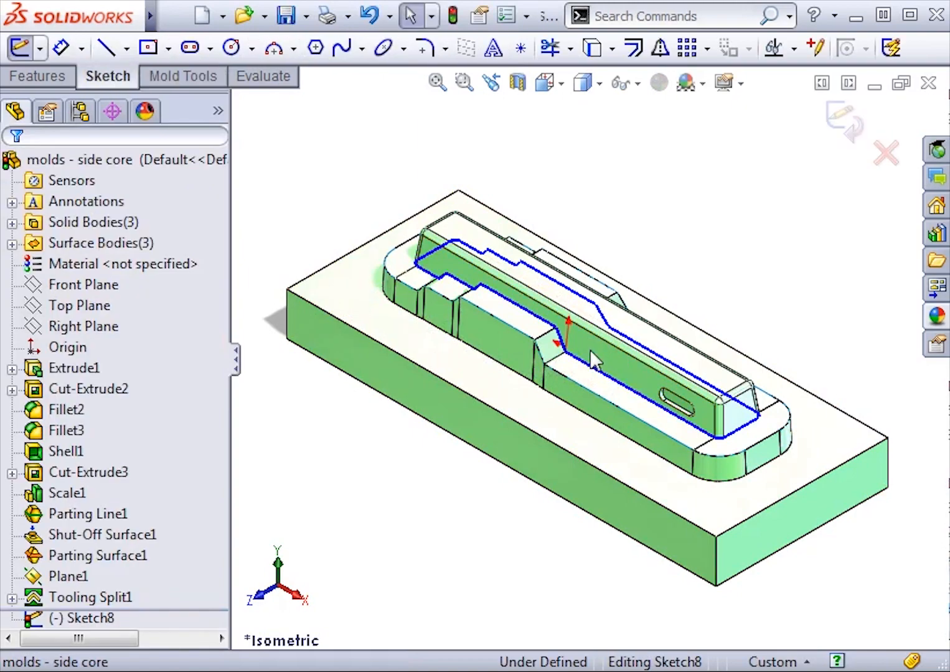
- Draw a vertical construction line upward from the midpoint of the slot's upper edge
key(ctrl+8)
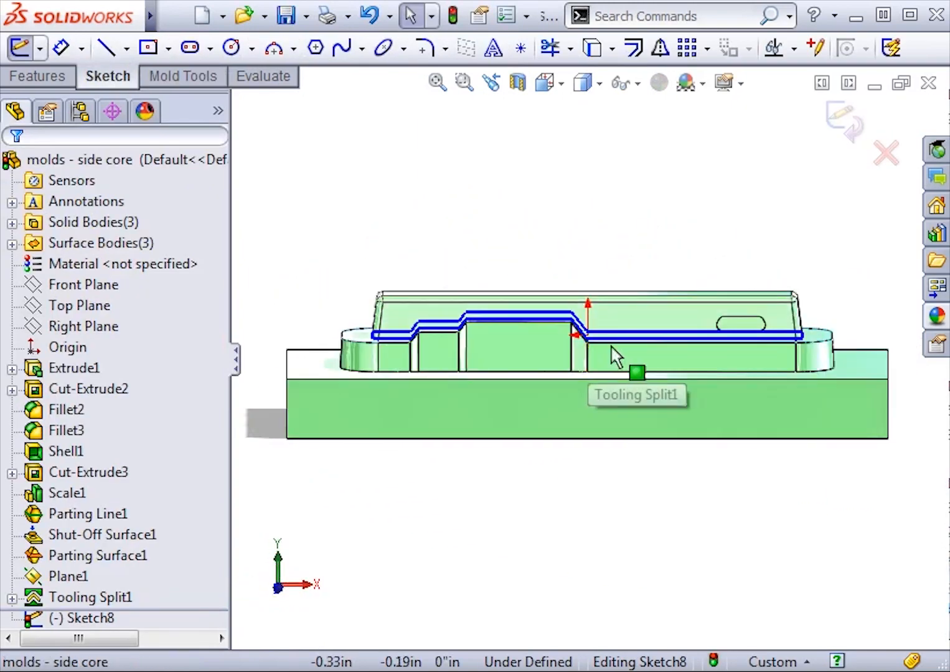
scroll(768, 354, down, 5)
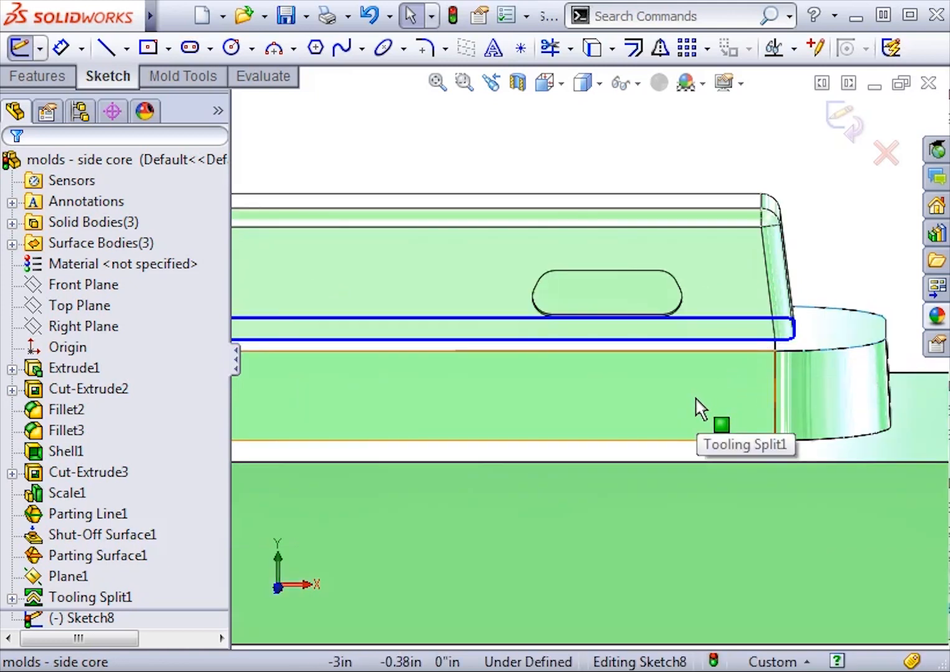
key(s)
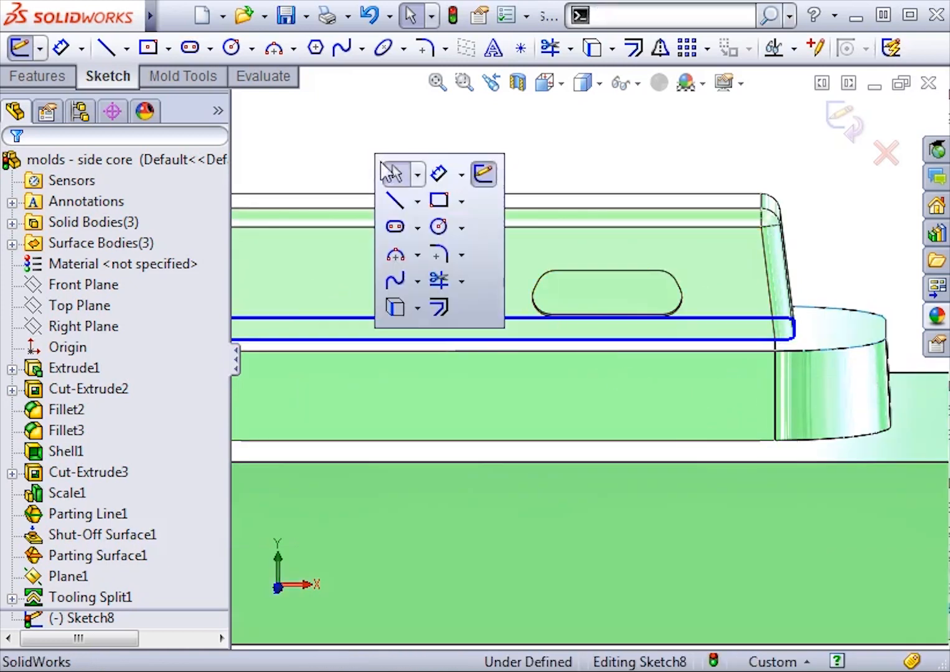
click(417, 202)
click(435, 252)
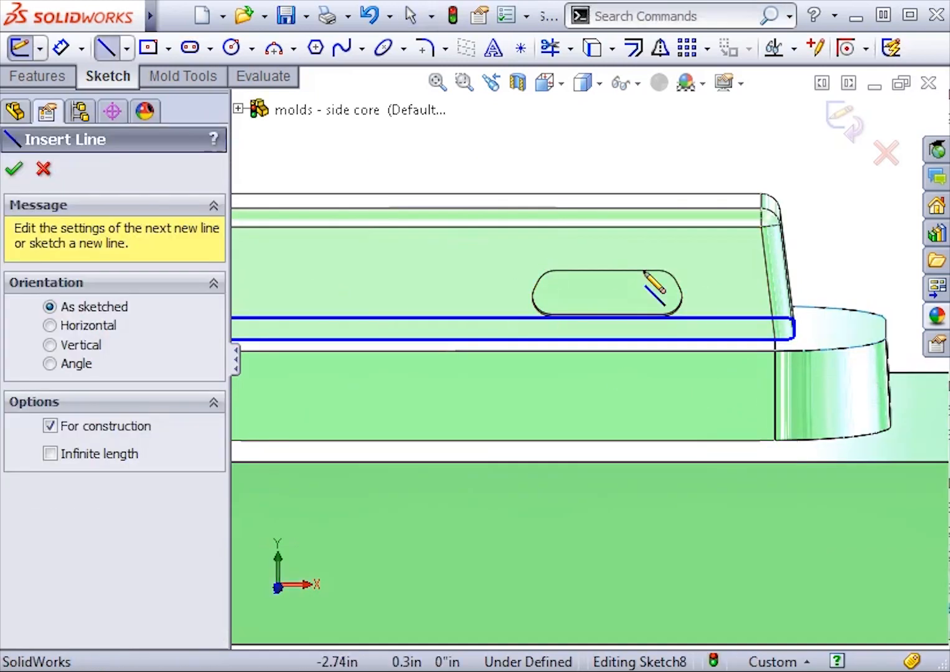
click(608, 270)
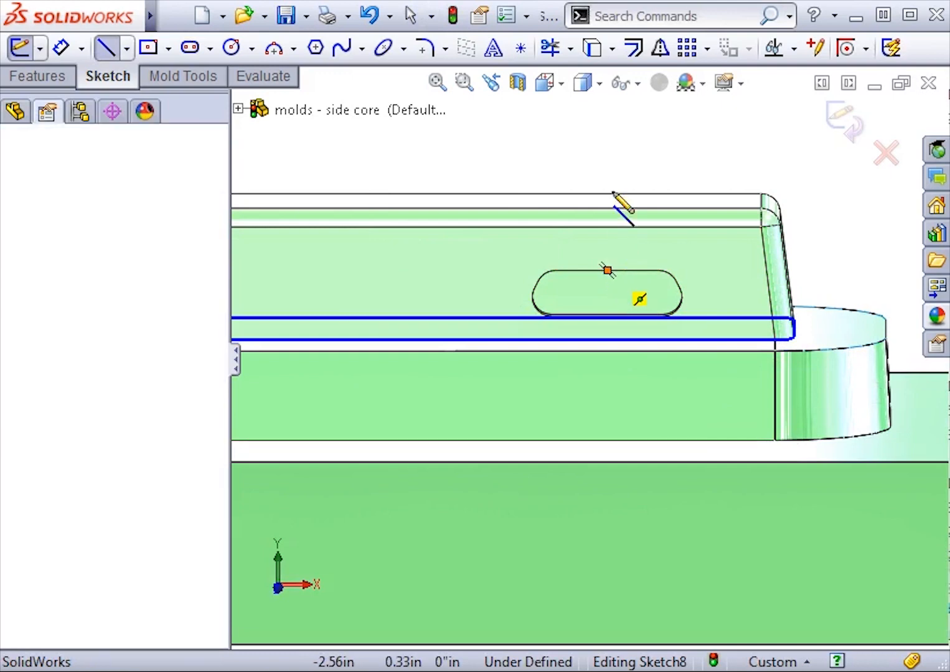
click(608, 138)
key(Escape)
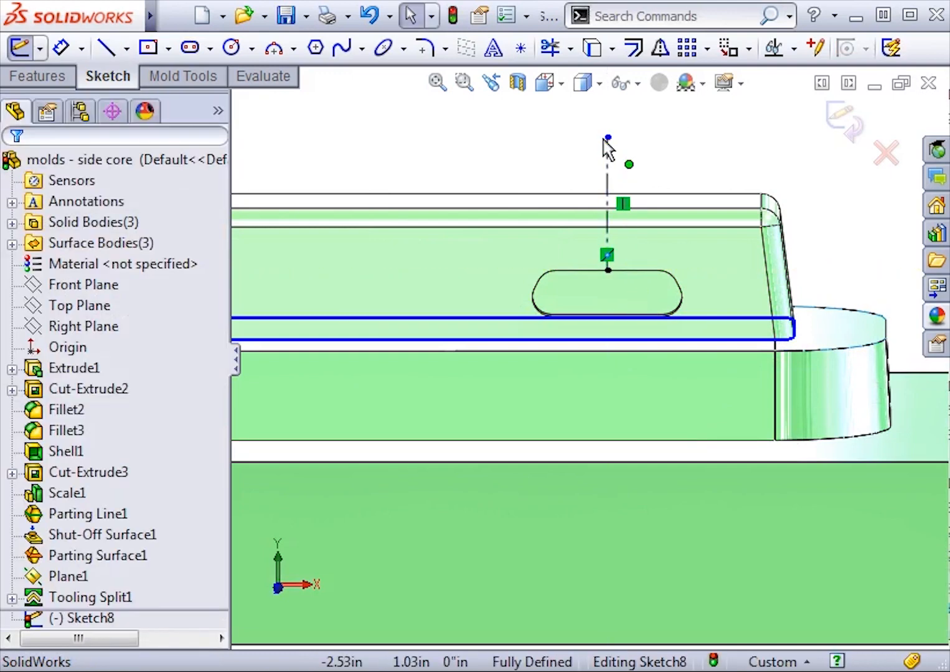
- Turn on Dynamic Mirror about the vertical construction line above the slot
mouse_move(149, 17)
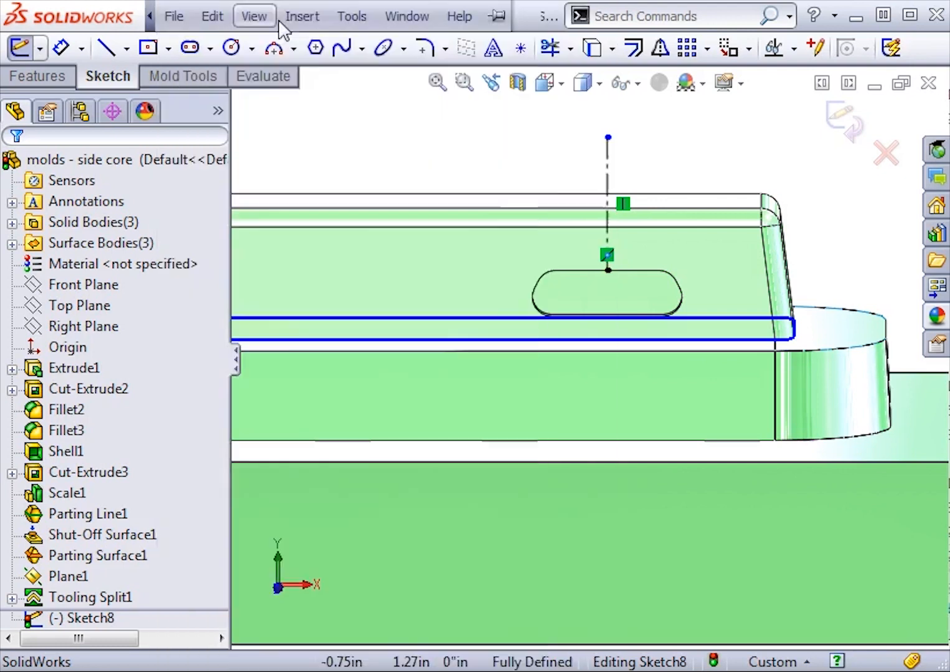
click(347, 16)
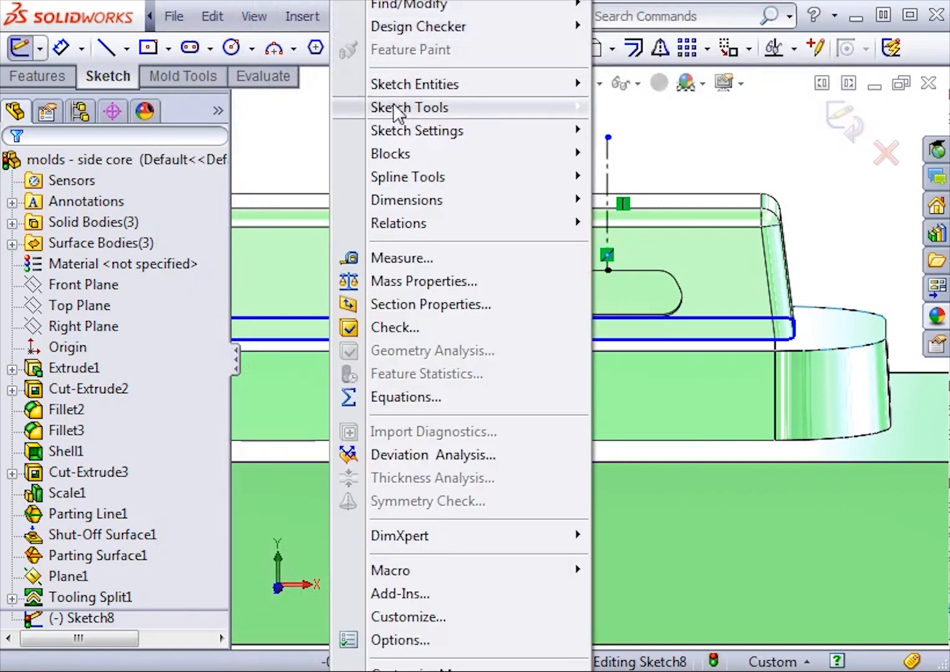
mouse_move(396, 109)
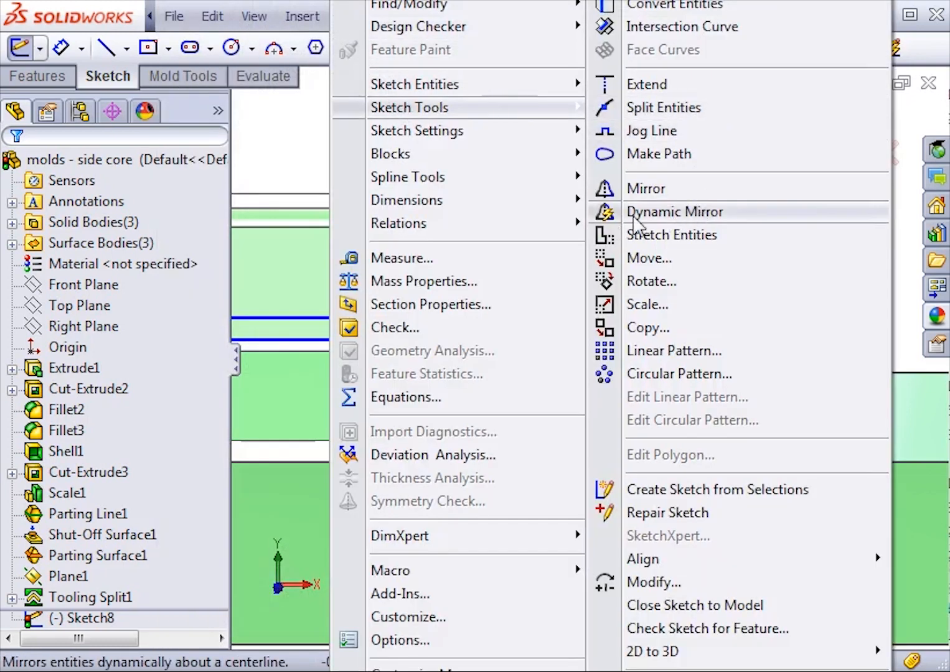
click(686, 212)
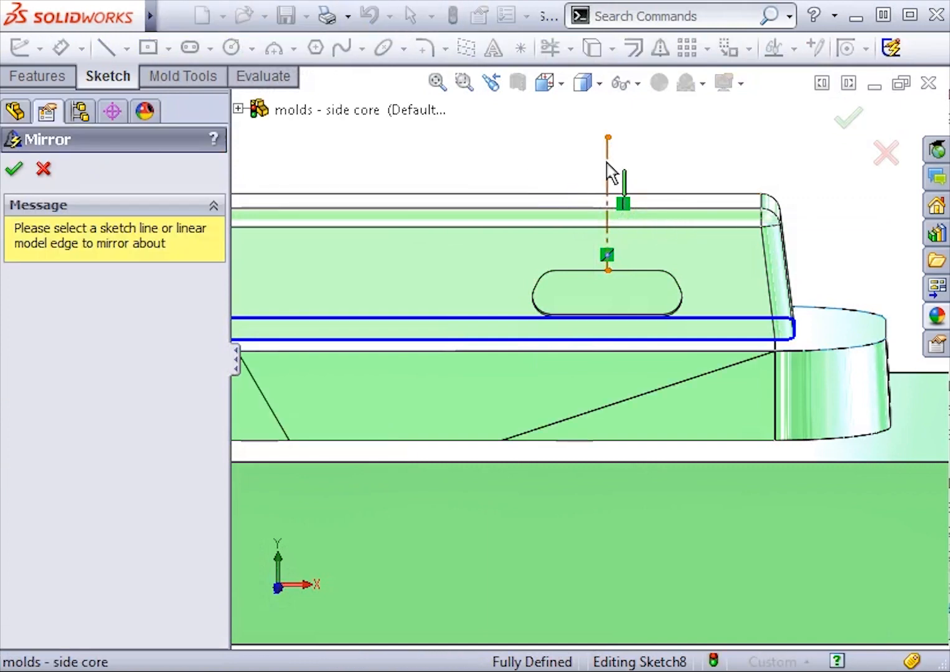
click(607, 178)
- From the centerline, sketch a horizontal line about 0.45 in long above the slot and a tangent arc curving down beside it, both mirrored
right_drag(537, 168, 452, 171)
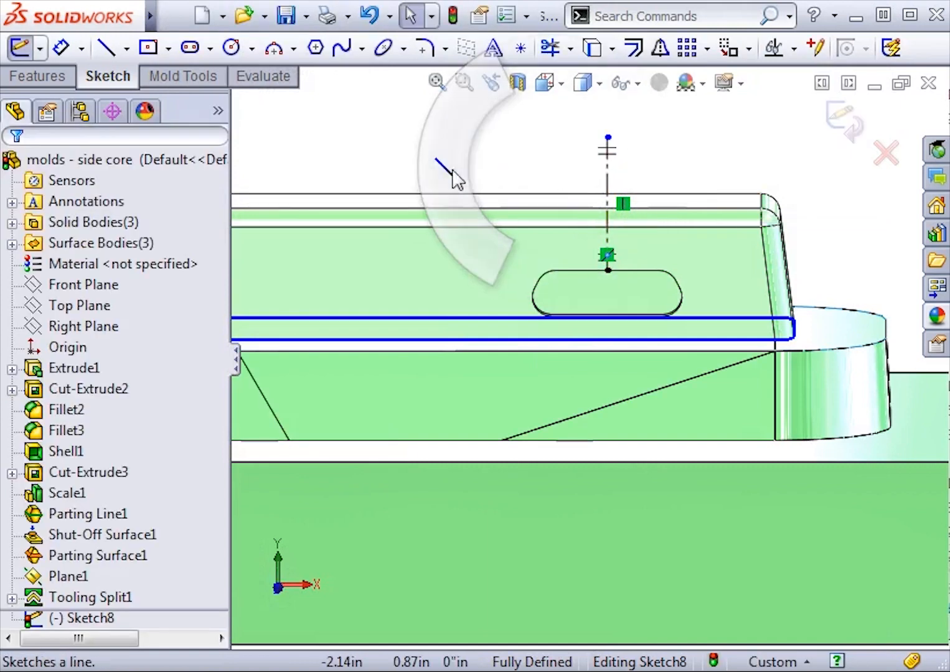
click(609, 244)
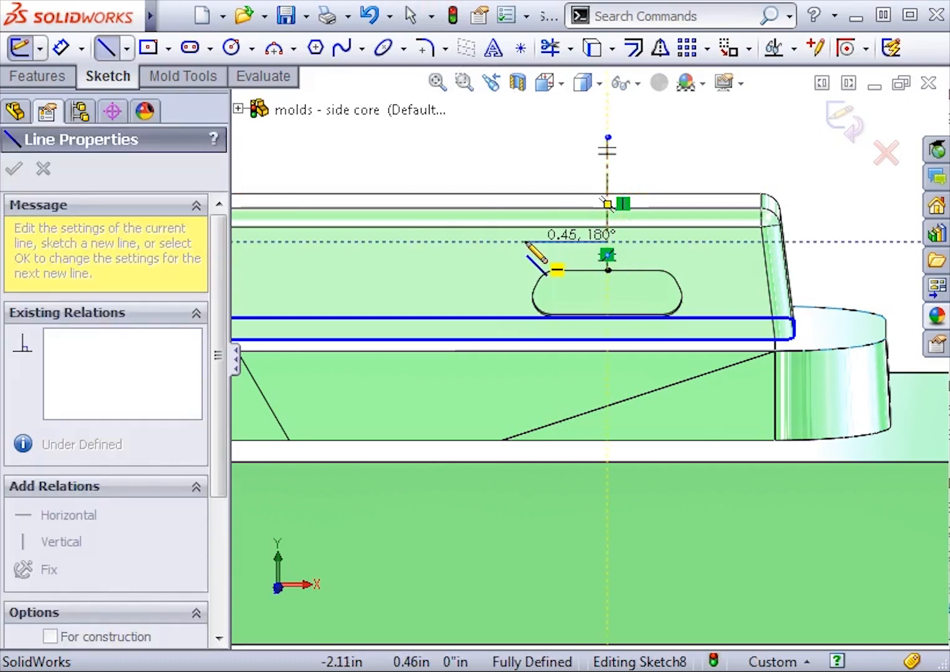
click(525, 242)
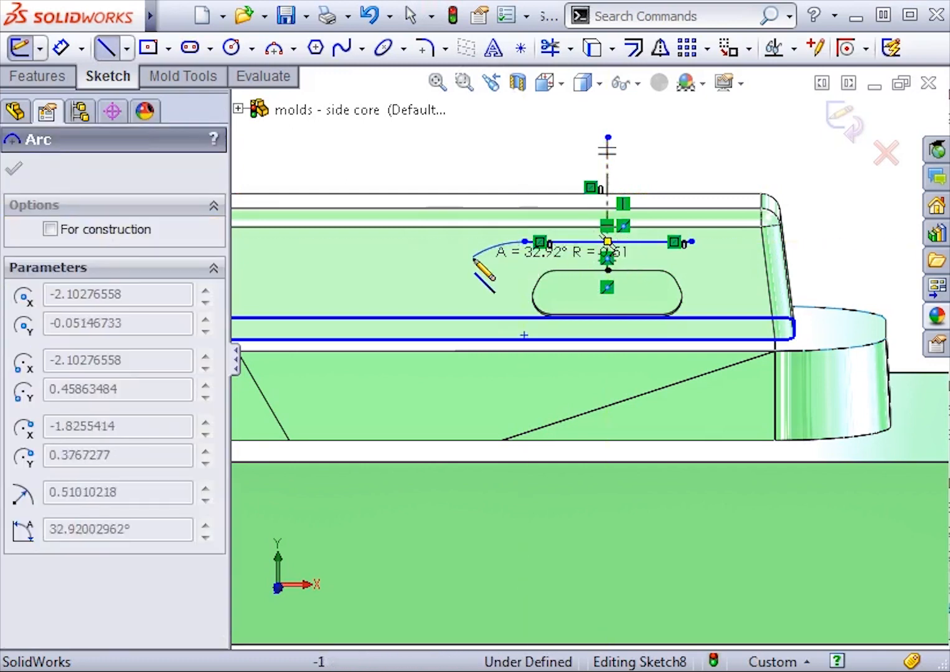
double_click(463, 288)
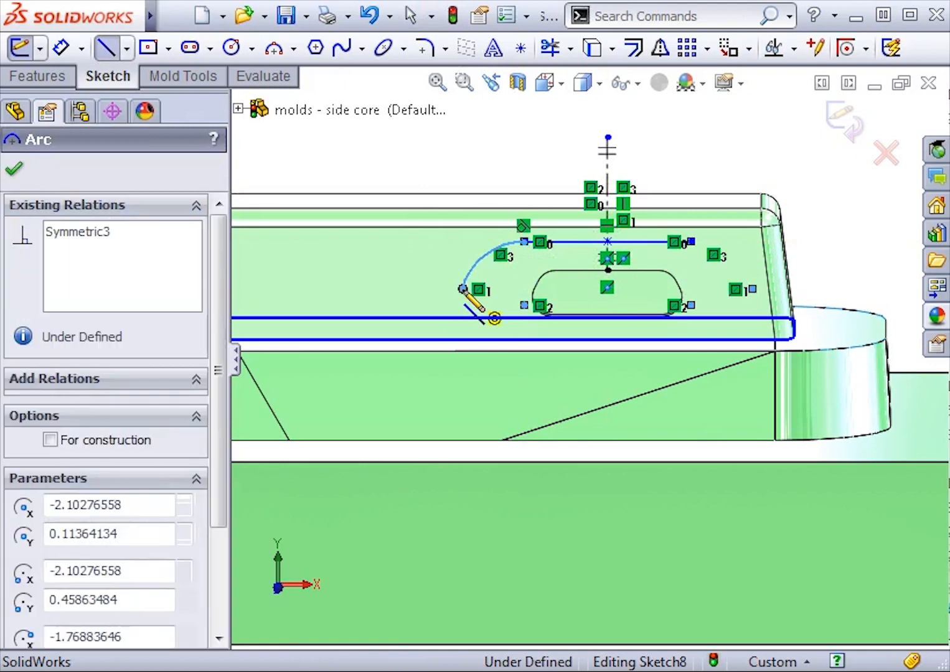
key(z)
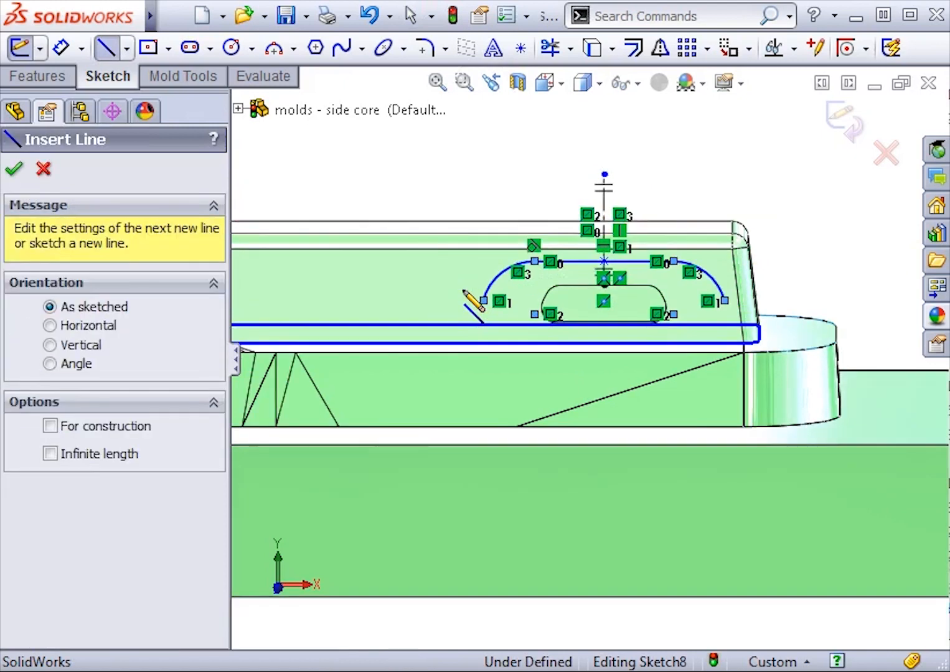
- Draw a line about 0.85 in long, tangent to the arc, down to the lower face edge and close the profile with a horizontal line
click(484, 301)
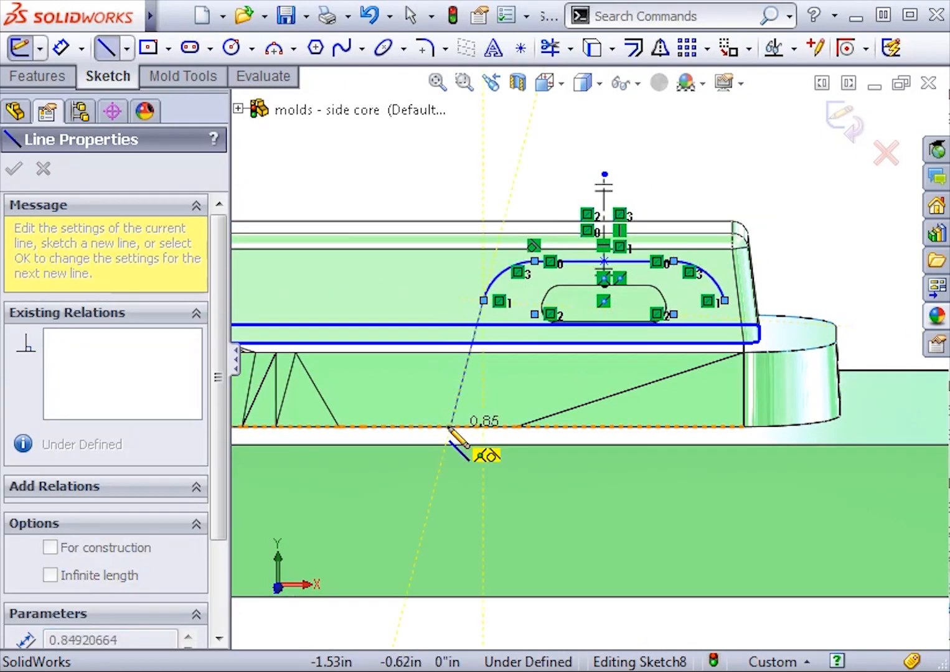
click(450, 427)
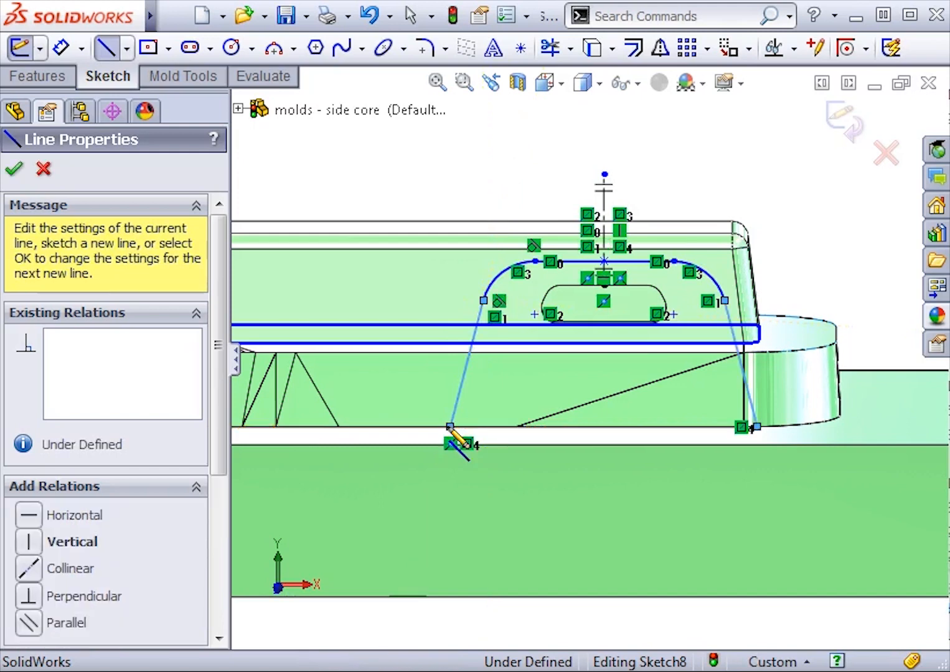
key(Escape)
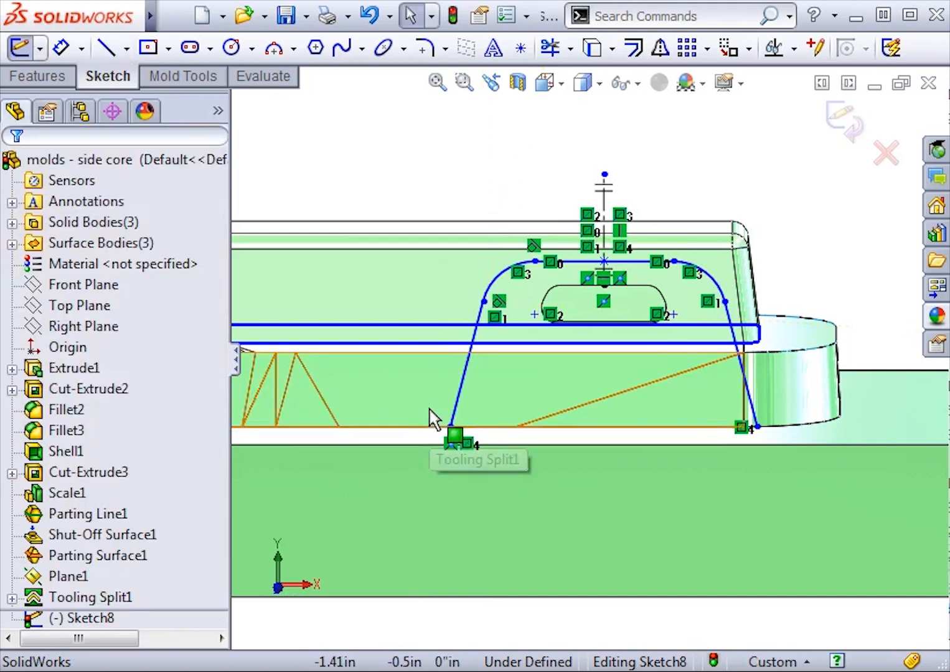
right_drag(420, 417, 318, 403)
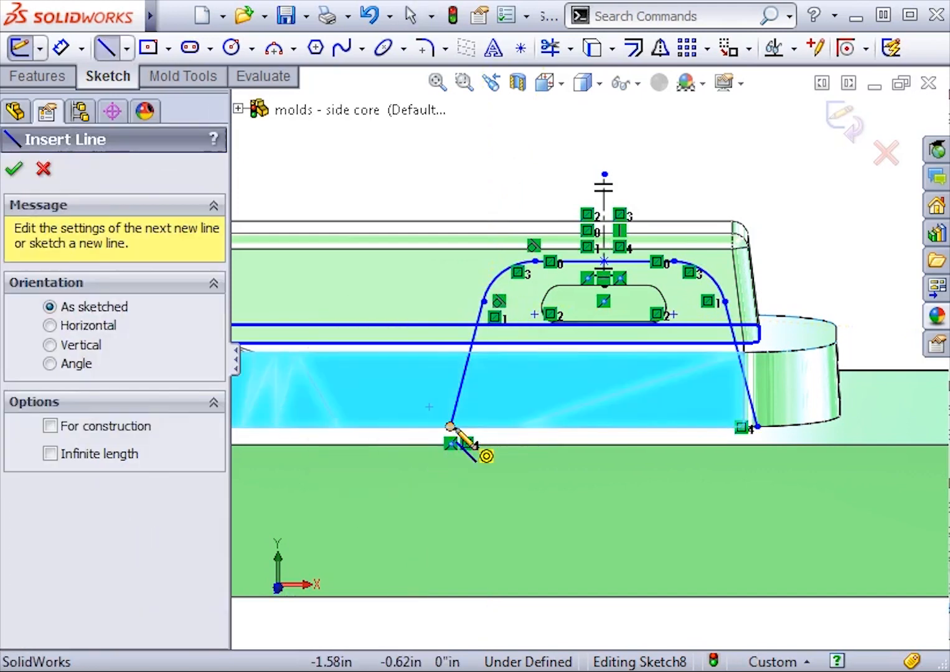
mouse_move(450, 427)
mouse_down()
mouse_move(537, 449)
mouse_move(757, 428)
mouse_up()
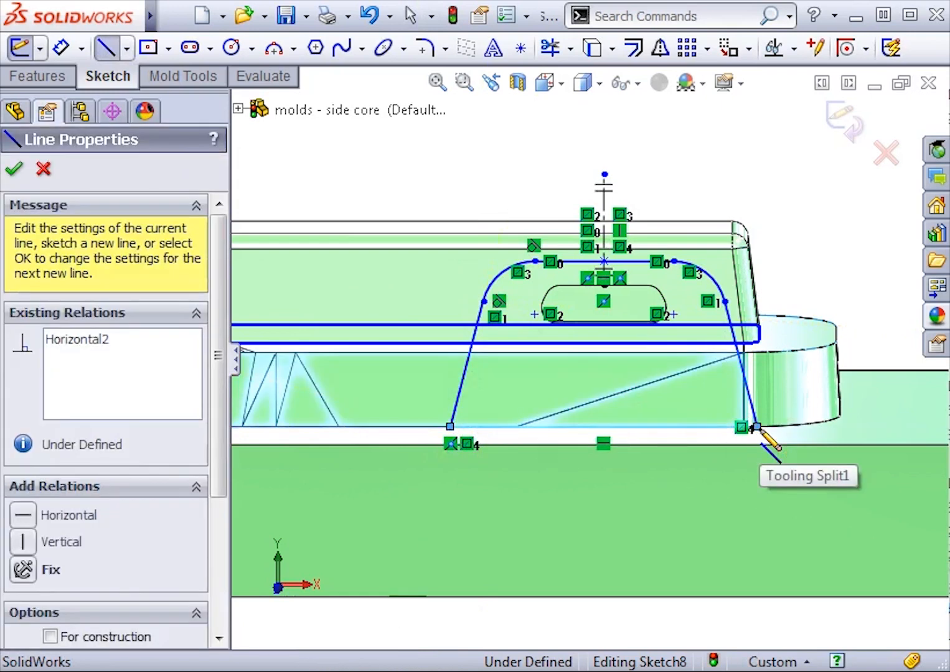
key(Escape)
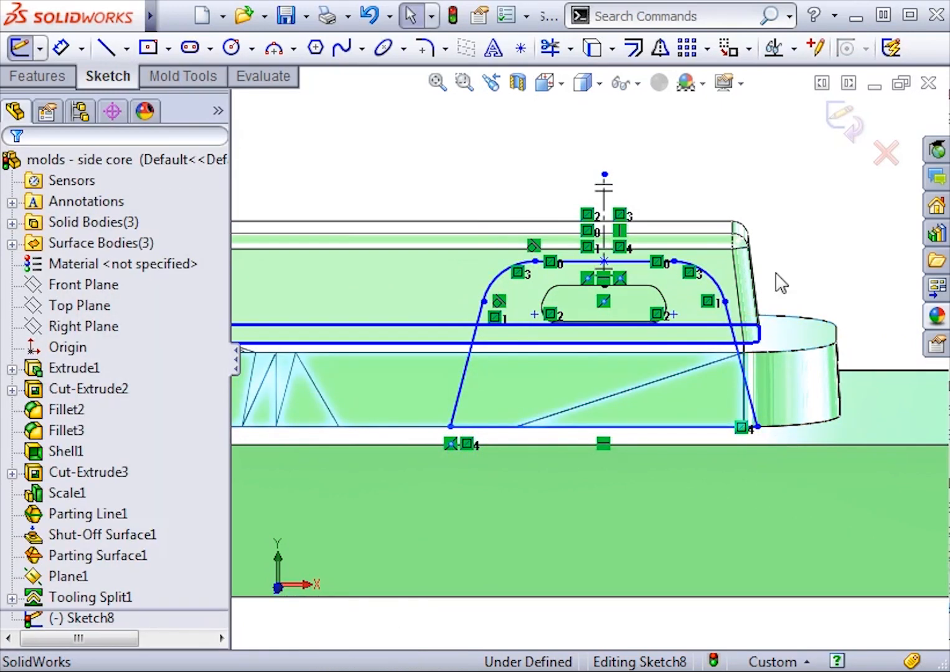
- Finish the profile sketch and replace the core's extraction direction face with the short lower edge of the sloped step face
click(848, 123)
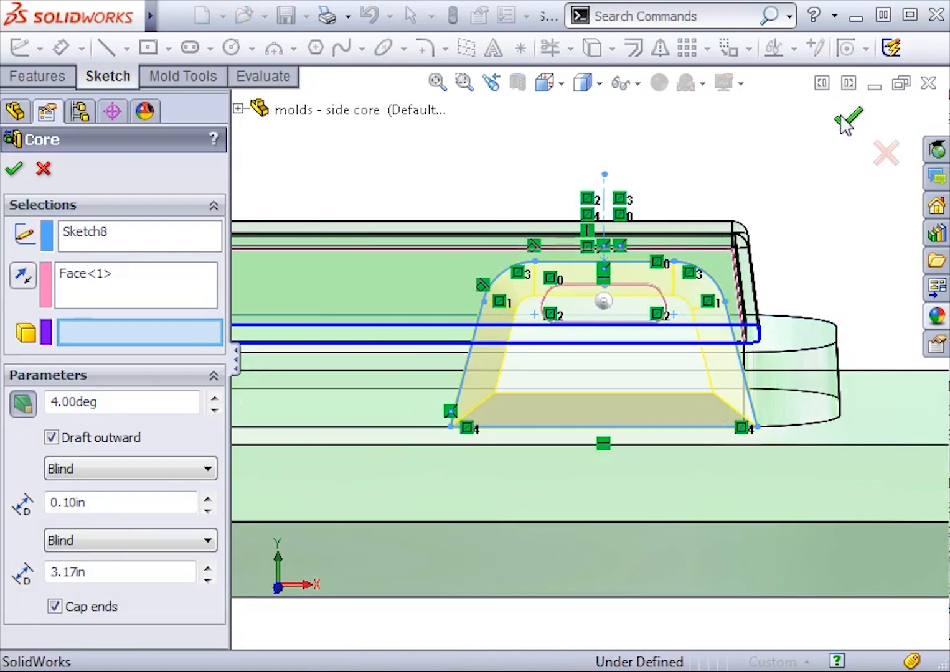
mouse_move(826, 244)
middle_down()
mouse_move(848, 224)
mouse_move(747, 261)
middle_up()
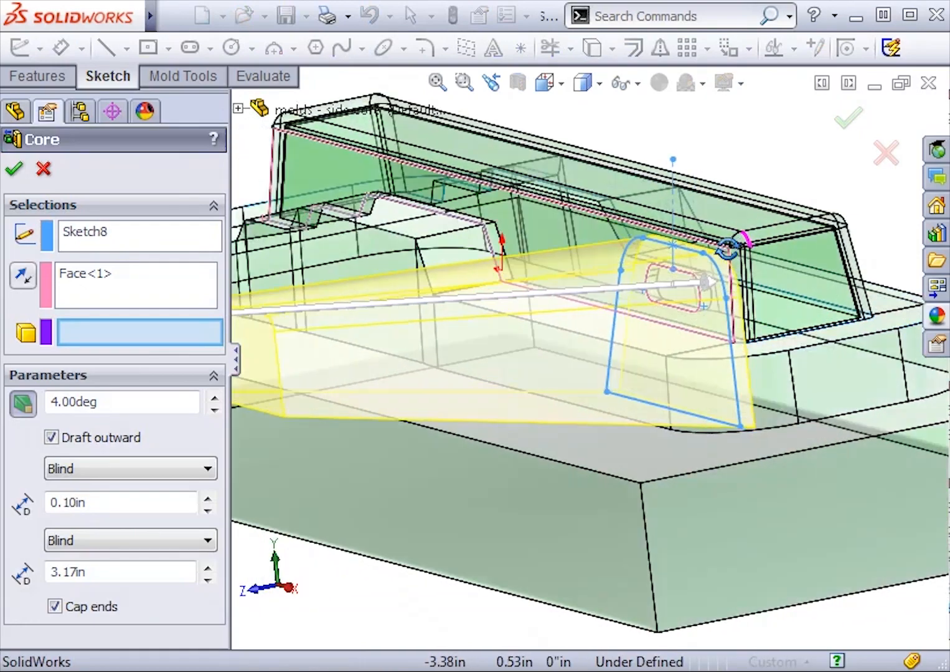
middle_drag(562, 220, 574, 247)
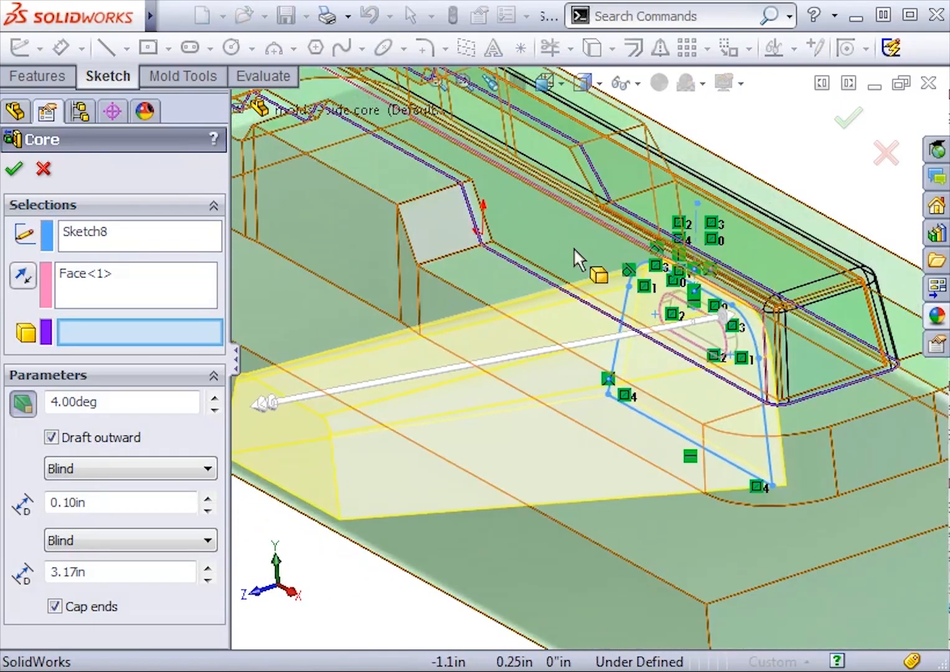
click(128, 293)
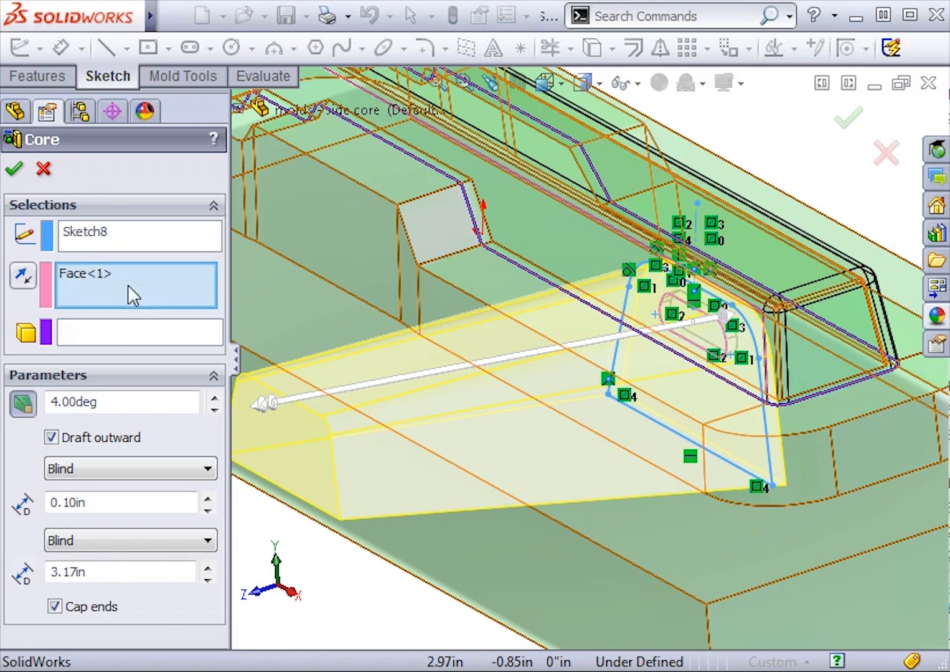
right_click(128, 285)
click(181, 299)
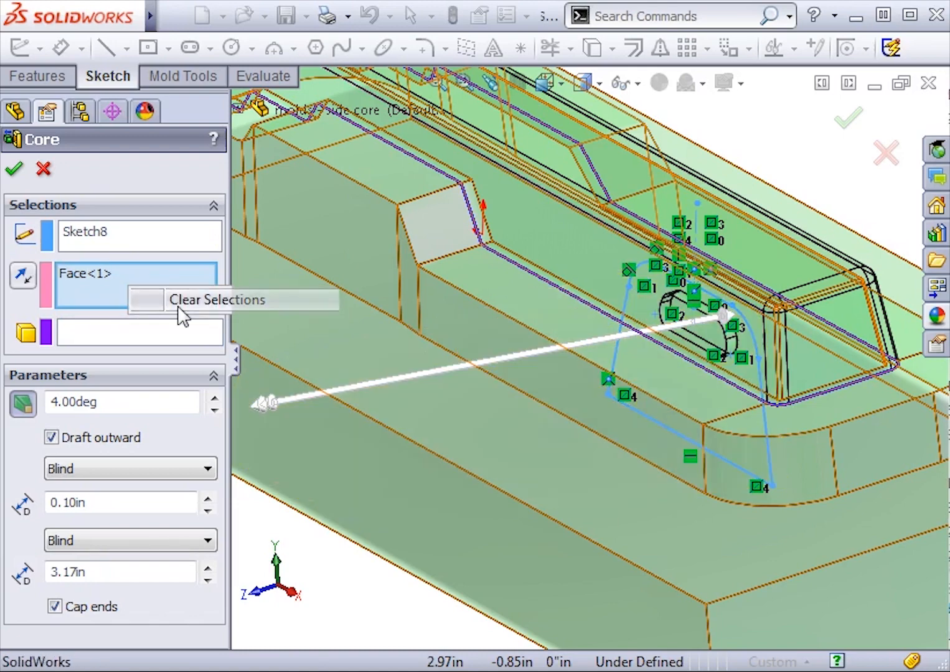
click(458, 255)
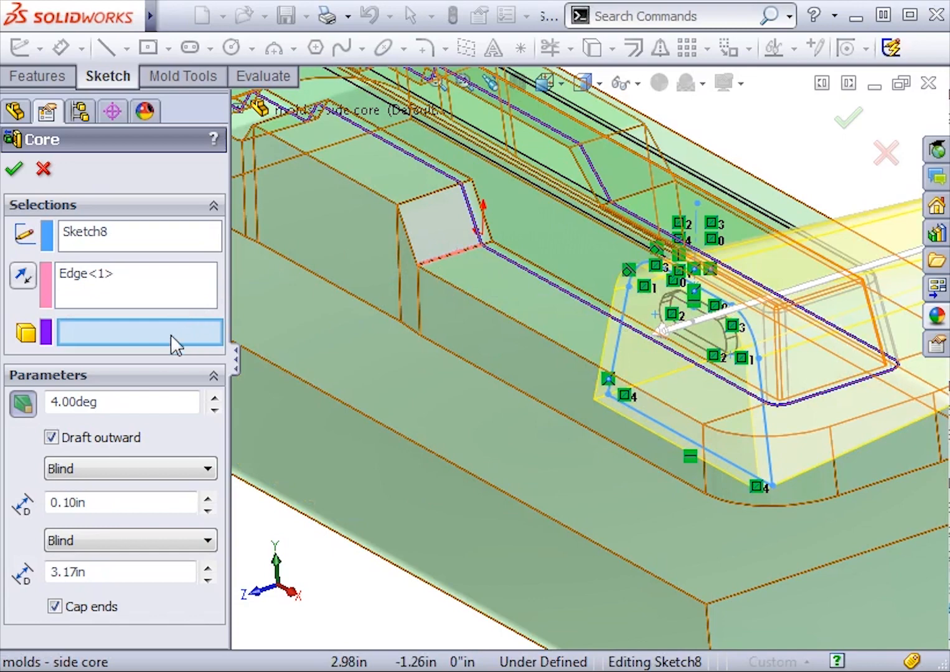
- Choose the Tooling Split1[2] solid body as the core/cavity body and reverse the extraction direction
key(z)
key(z)
key(z)
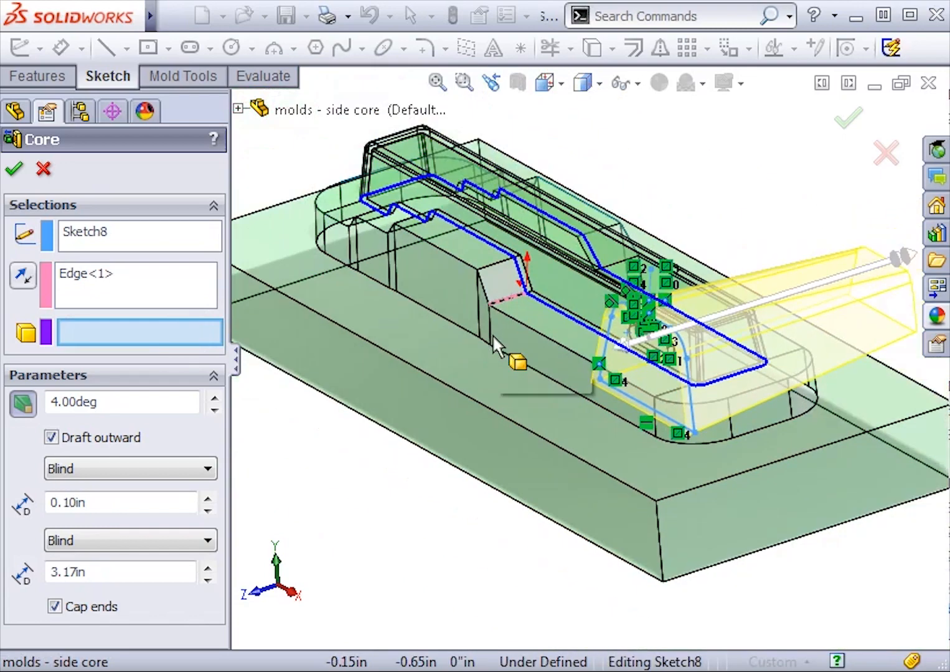
click(239, 109)
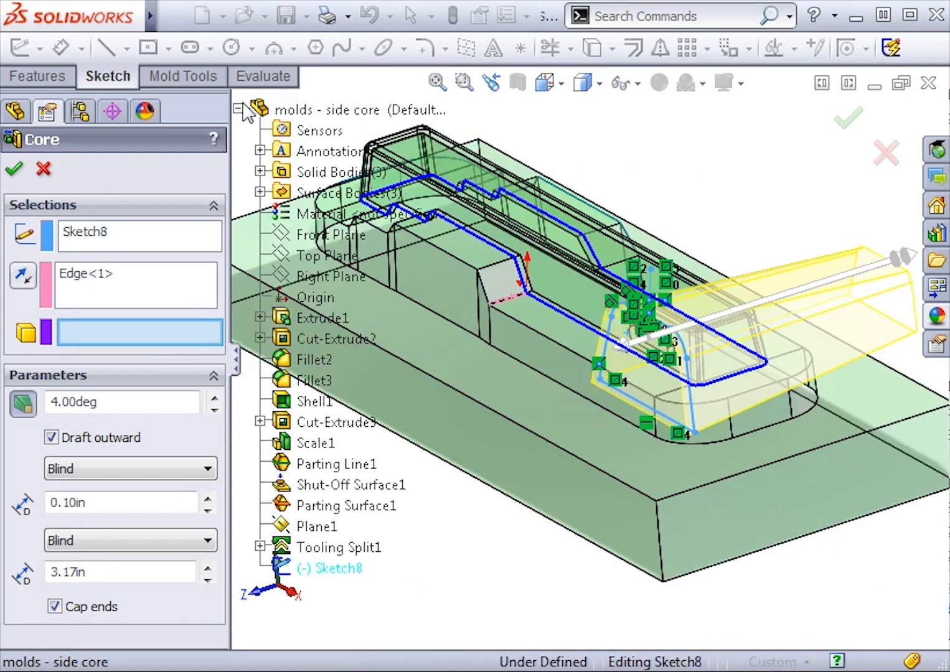
click(261, 171)
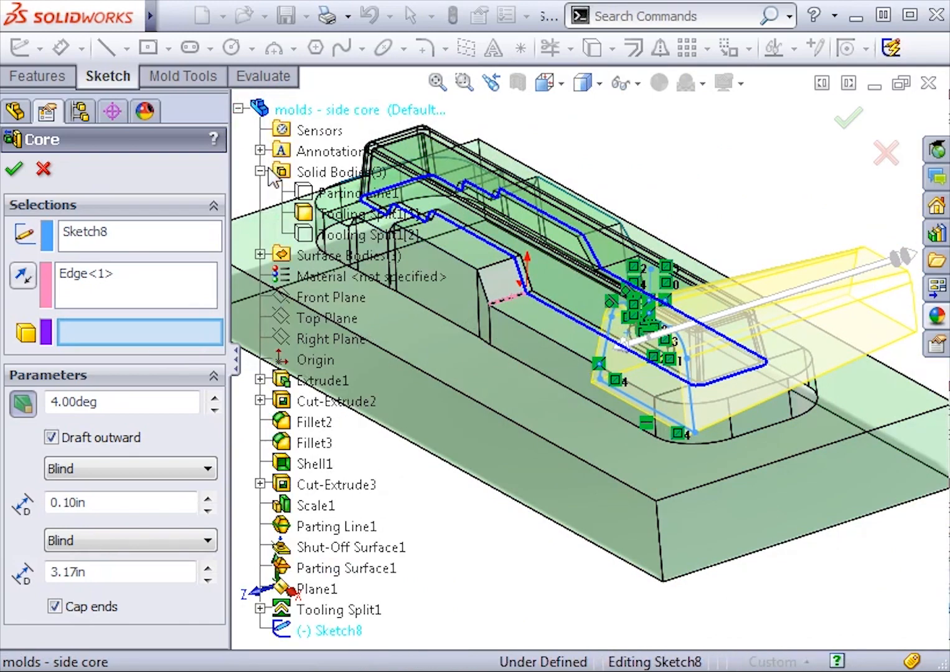
click(338, 231)
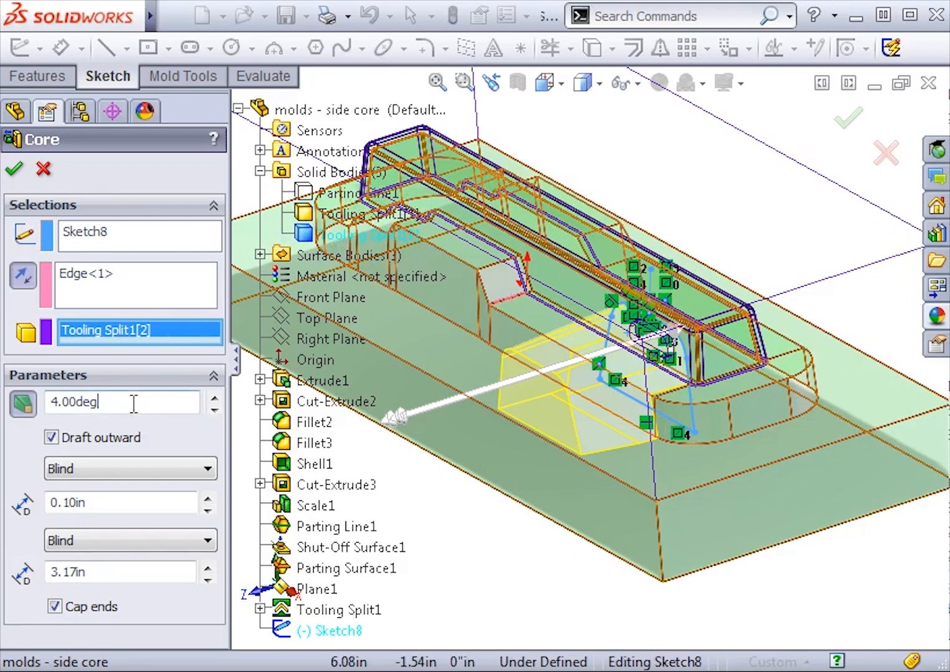
- Set the core's draft angle to 4 degrees, with outward draft
drag(131, 401, 31, 396)
text(4)
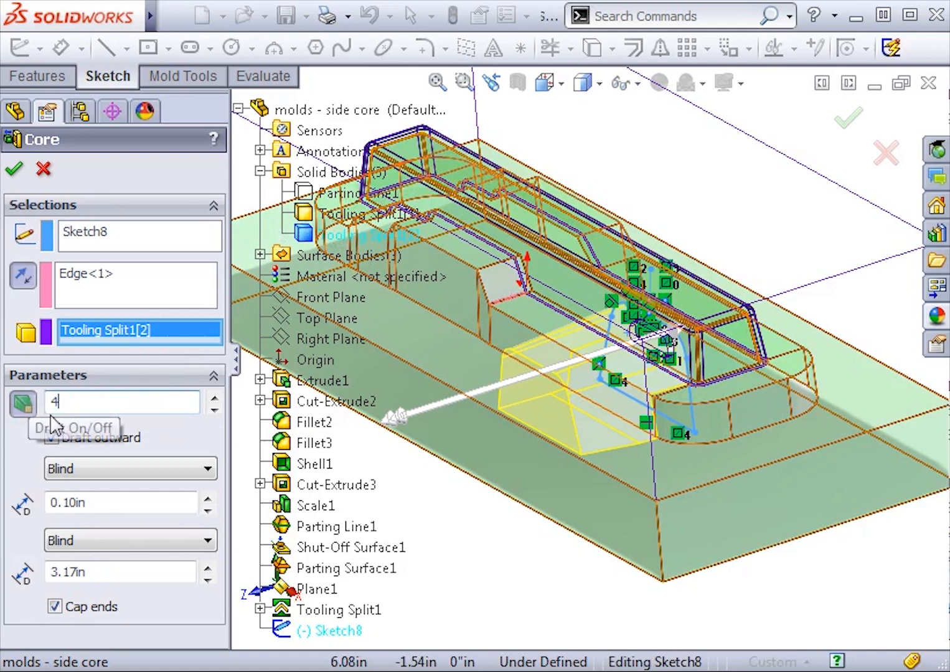
click(18, 444)
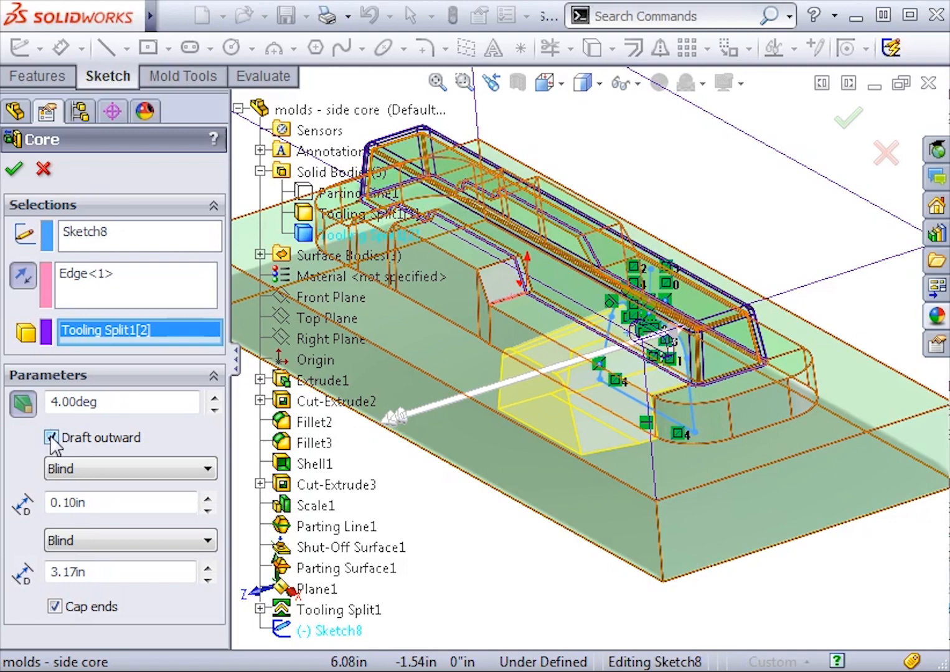
- Extend the core along its extraction direction to a depth of about 3.90 in
scroll(492, 513, up, 3)
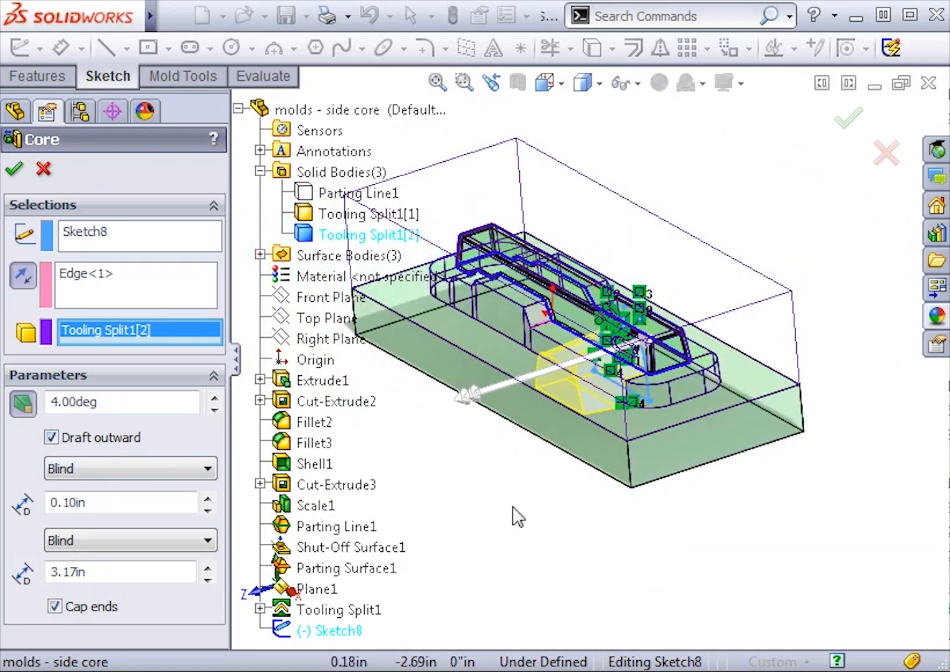
scroll(585, 386, up, 2)
drag(500, 398, 466, 391)
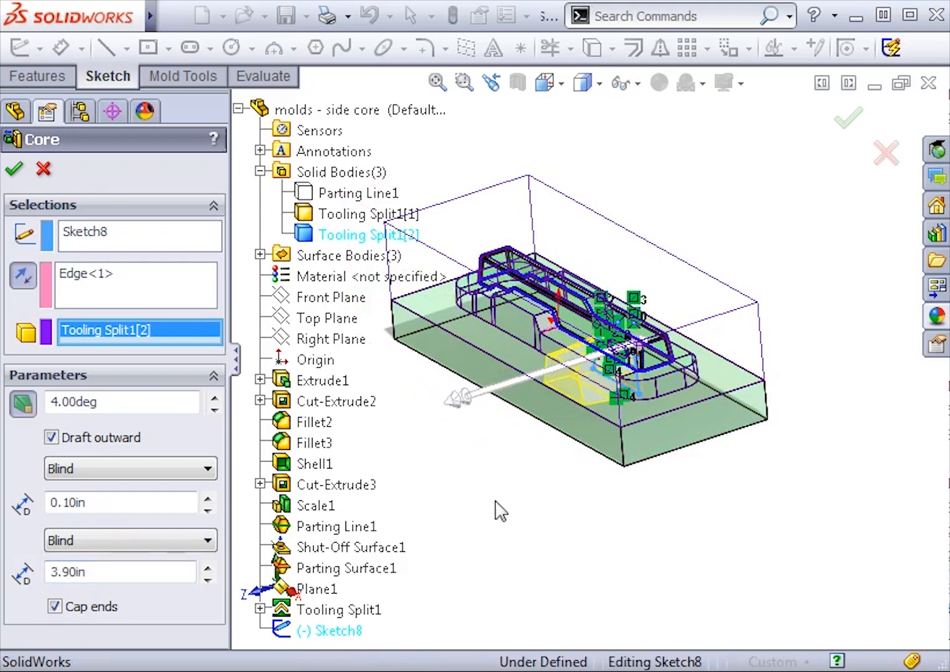
- Complete the Core feature and display the new side core body from the Core bodies folder
click(240, 108)
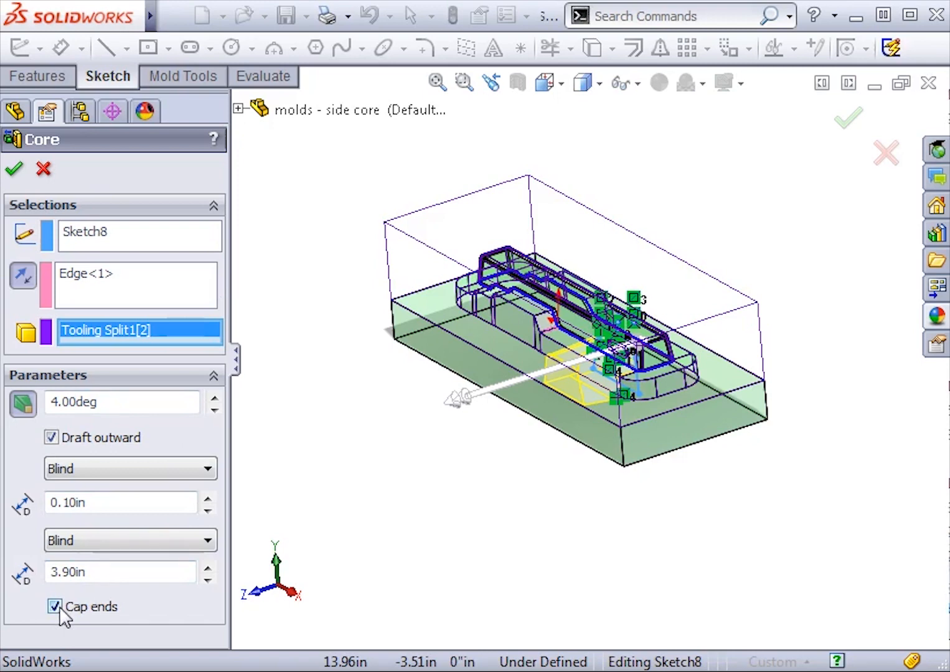
click(14, 169)
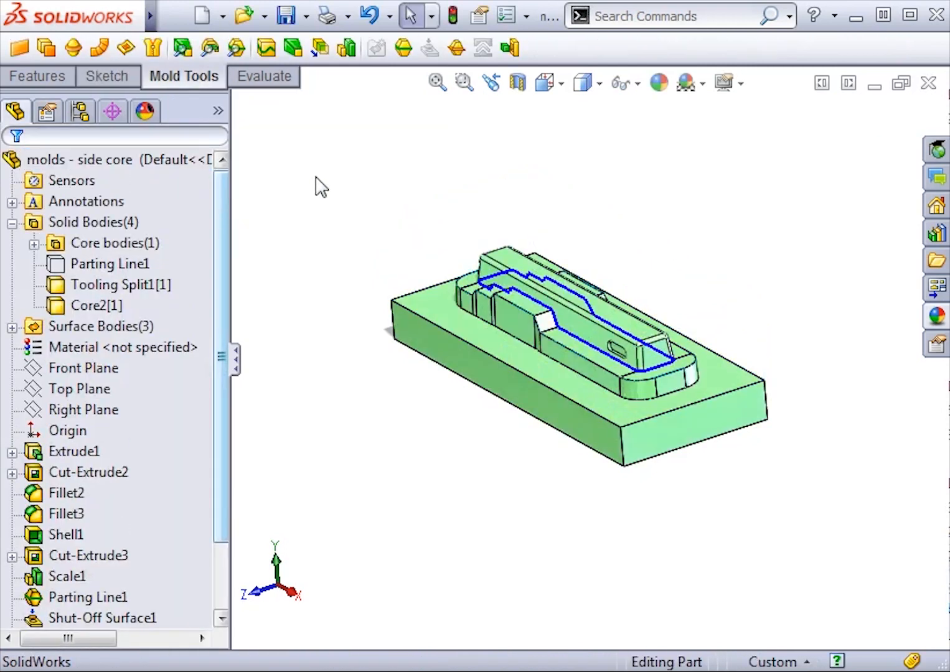
click(33, 244)
click(146, 243)
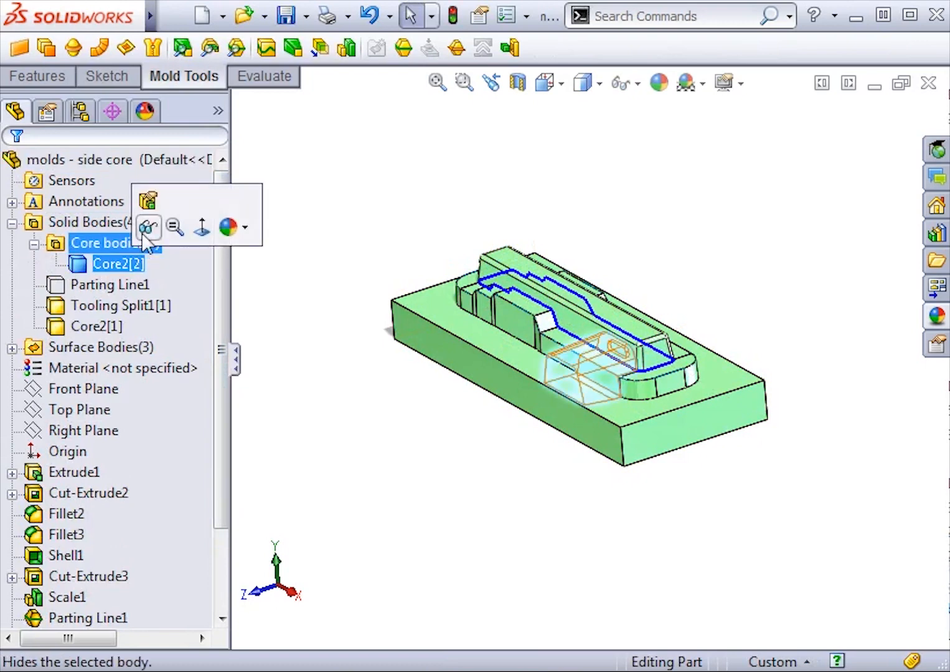
click(284, 226)
click(115, 264)
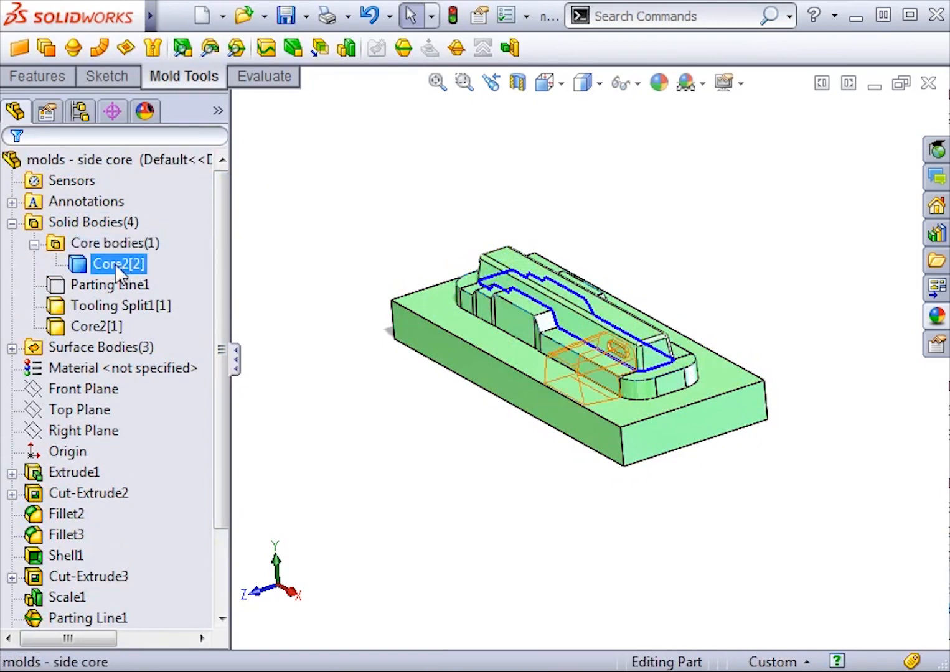
click(131, 243)
click(306, 202)
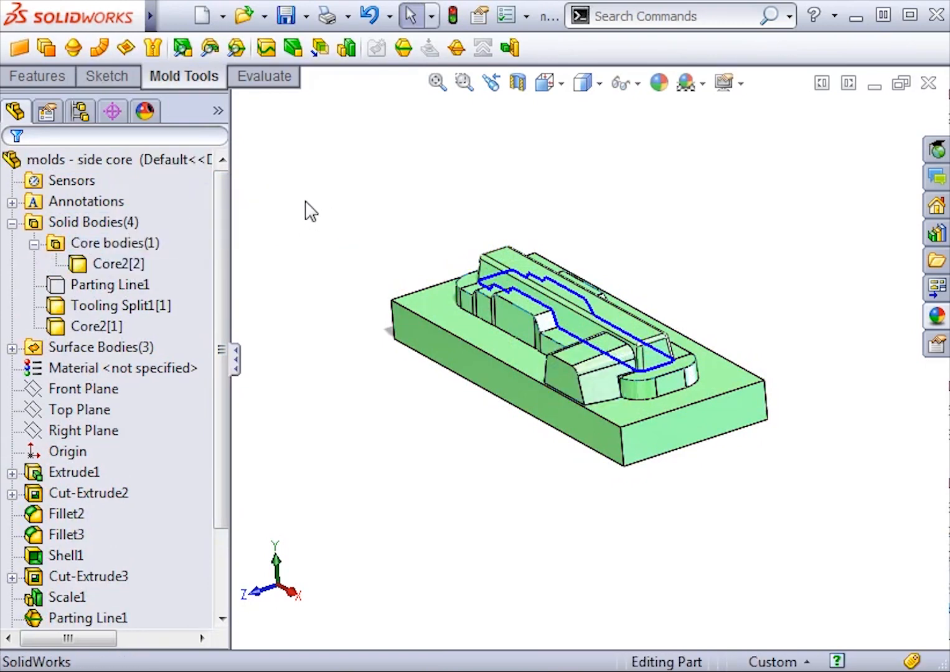
key(f)
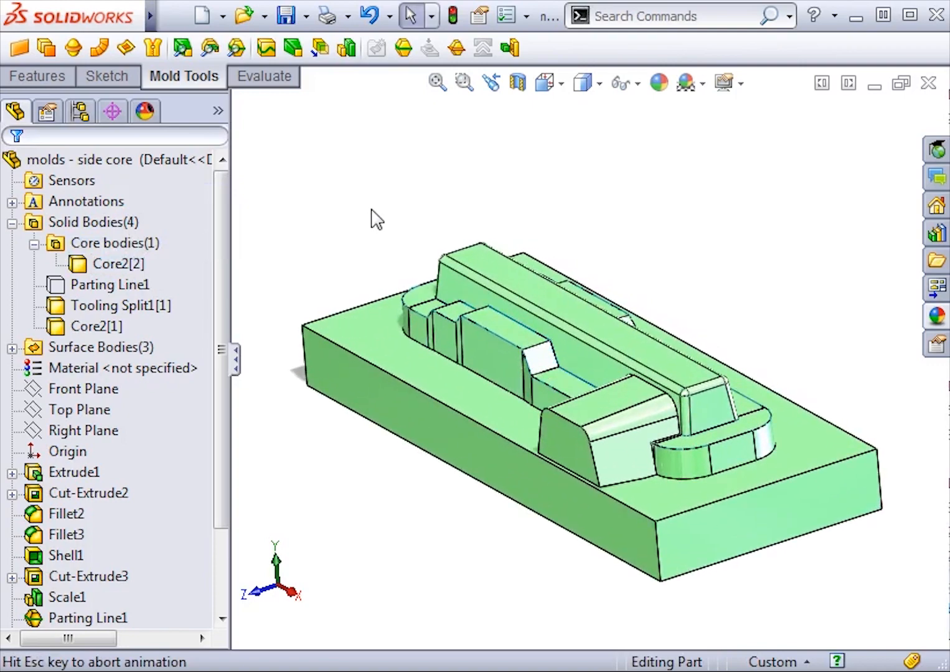
scroll(661, 469, down, 4)
middle_click(557, 498)
middle_drag(556, 497, 558, 467)
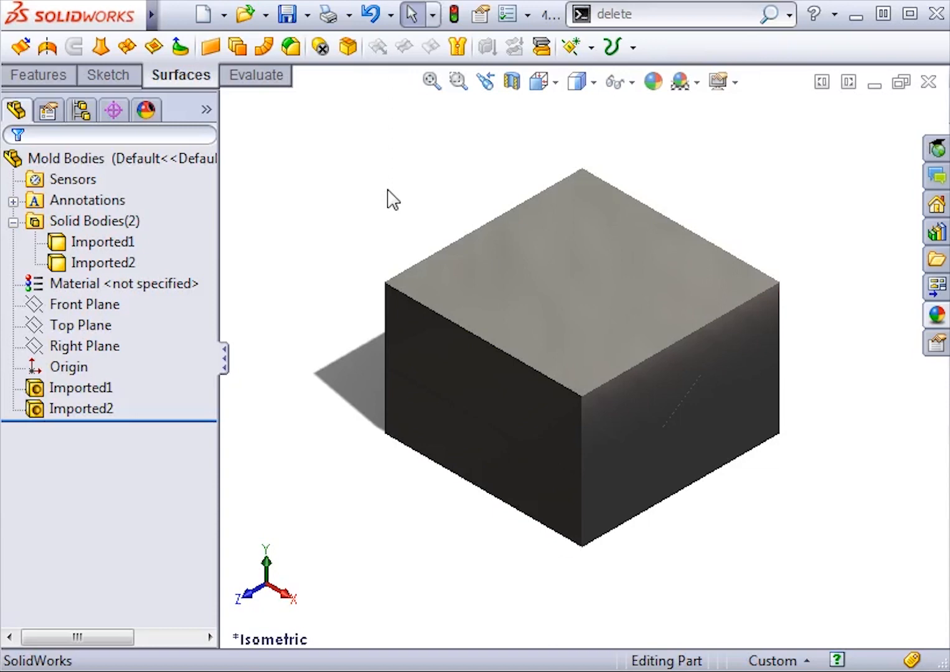
- Hide the Imported1 body to examine the stepped recess in the lower mold half, and show the body again
click(123, 242)
click(142, 208)
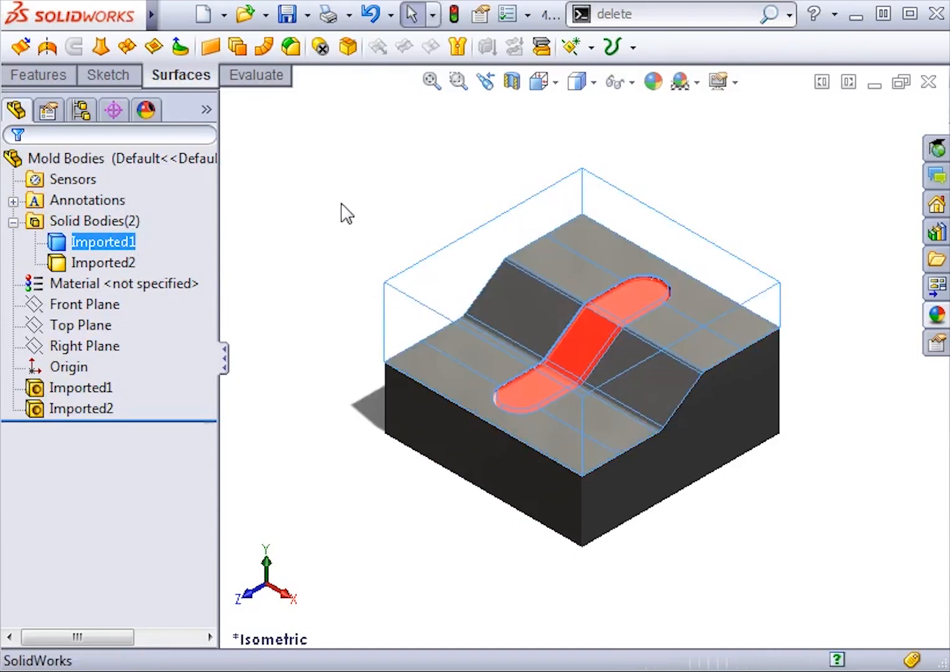
middle_drag(343, 213, 365, 267)
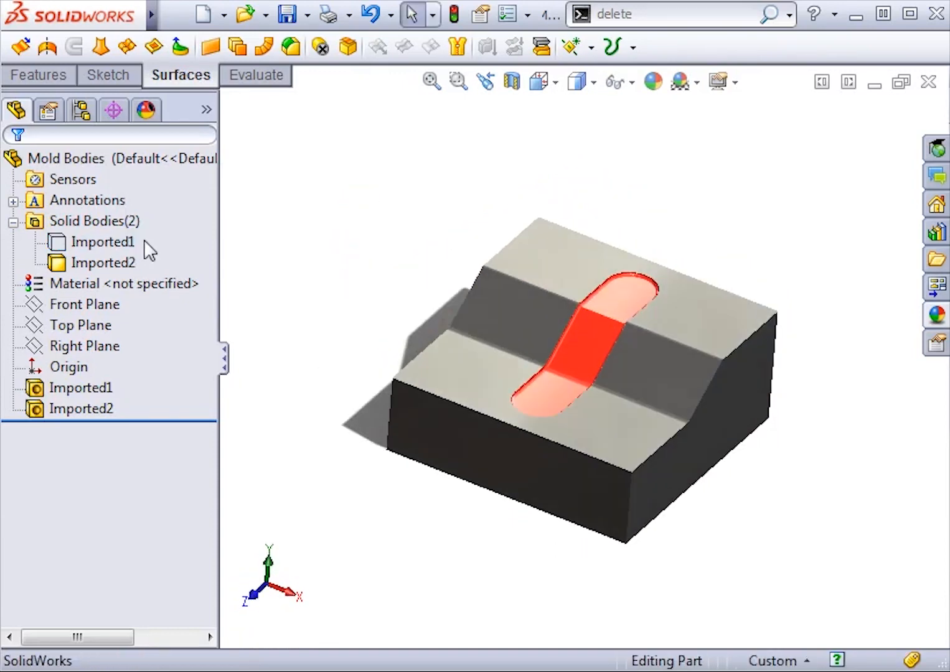
click(116, 242)
click(112, 208)
- Hide the Imported2 body to examine the underside of the upper mold half, and show it again in isometric view
click(103, 263)
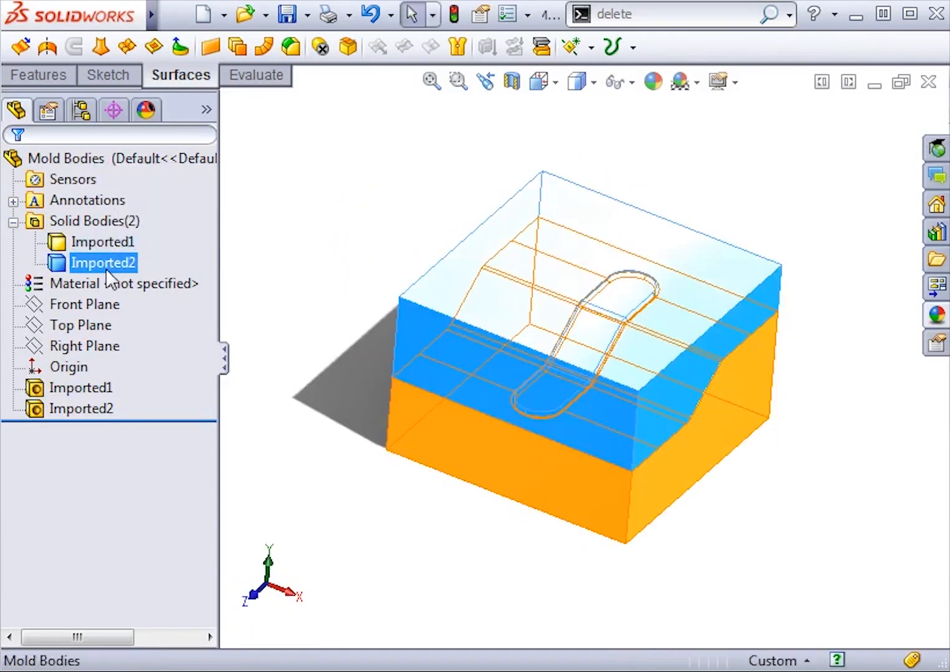
mouse_move(648, 539)
middle_down()
mouse_move(600, 300)
mouse_move(603, 267)
mouse_move(640, 397)
mouse_move(655, 521)
middle_up()
click(103, 262)
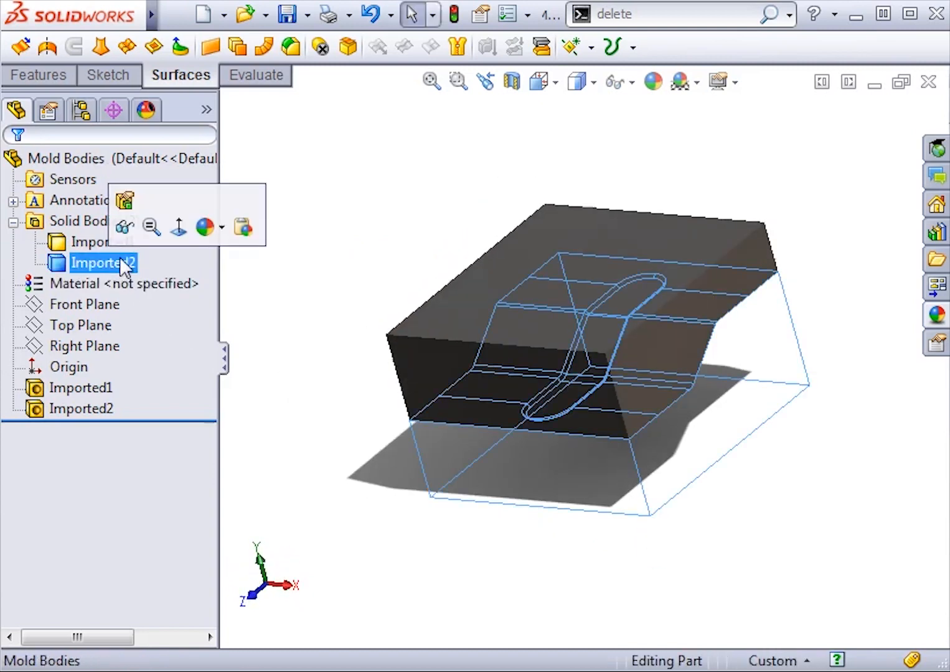
click(127, 230)
click(322, 236)
key(ctrl+7)
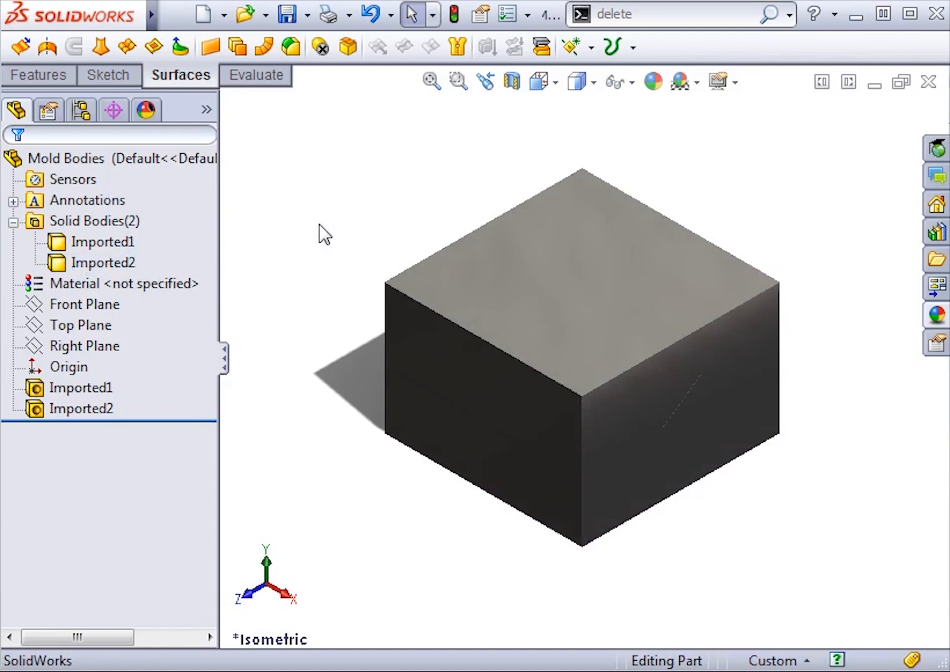
- Start an Intersect feature with the Imported2 and Imported1 bodies and compute their regions
mouse_move(151, 15)
click(299, 16)
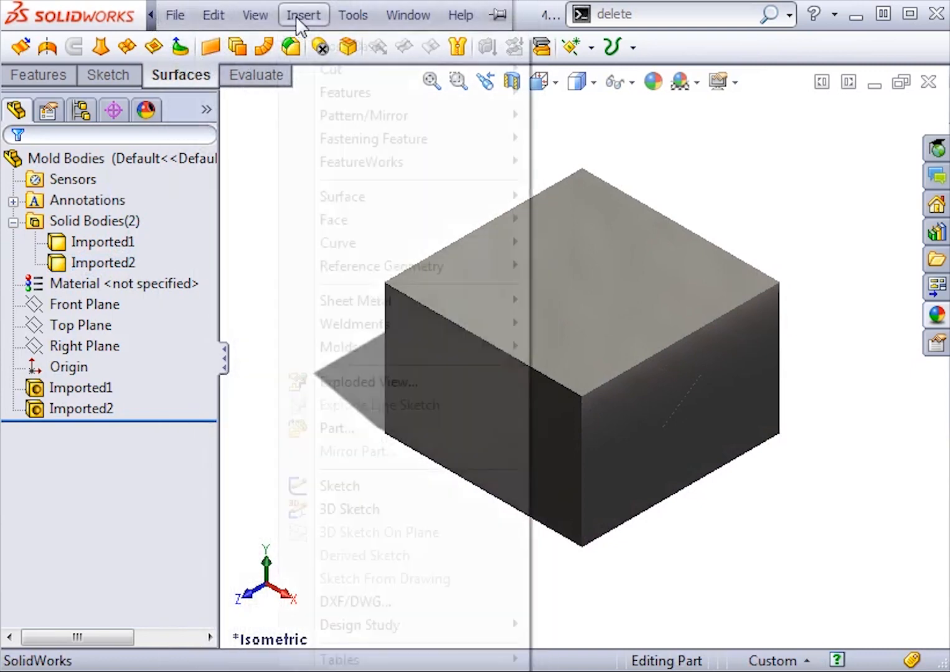
mouse_move(333, 94)
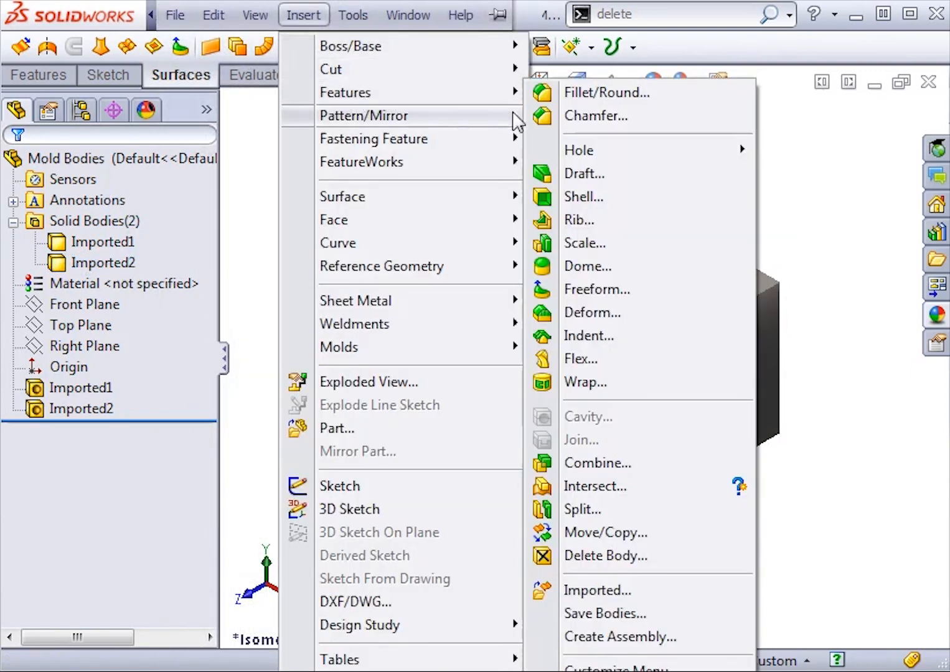
click(619, 490)
click(635, 473)
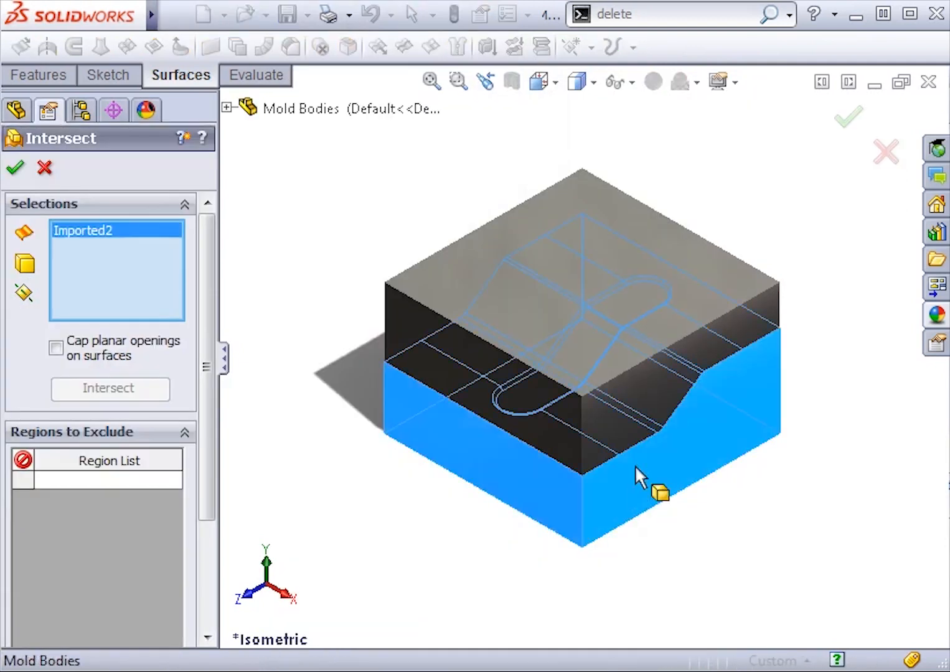
click(621, 396)
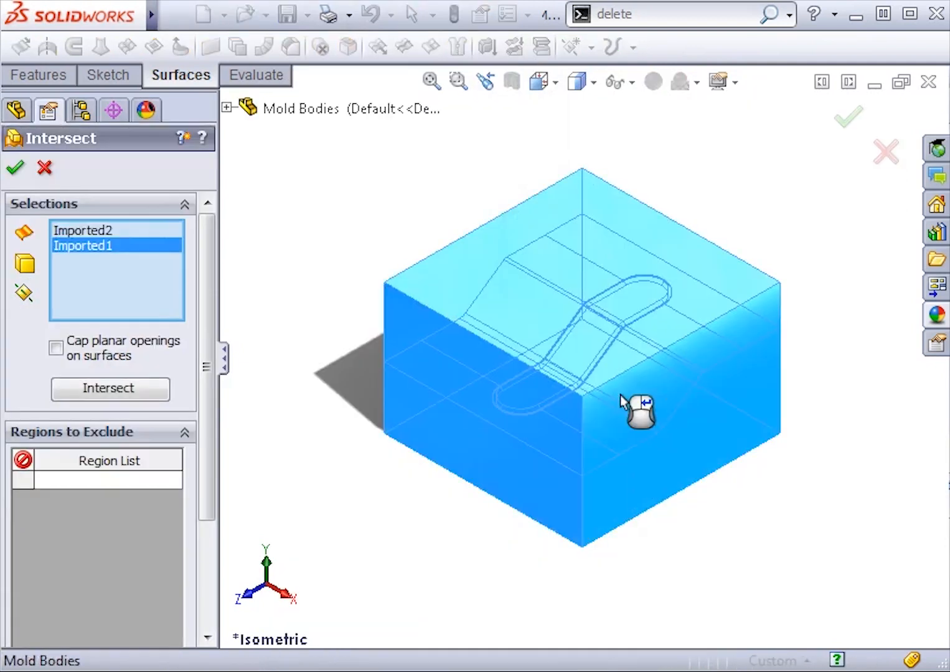
click(127, 389)
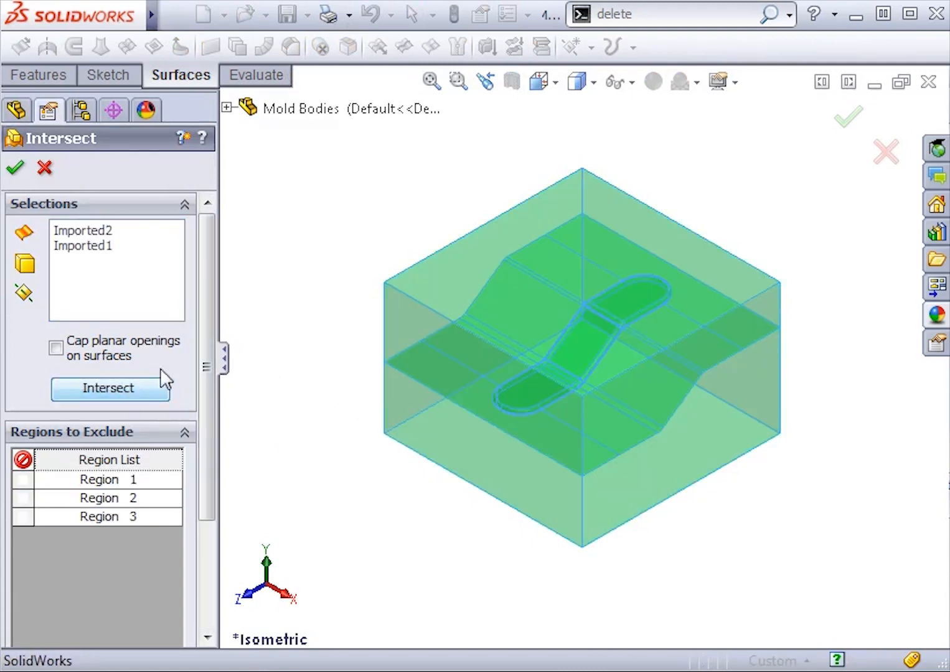
- Exclude Region 1 and Region 3 from the Intersect feature with Merge result enabled, and finish it to keep only the inner part
drag(207, 315, 198, 444)
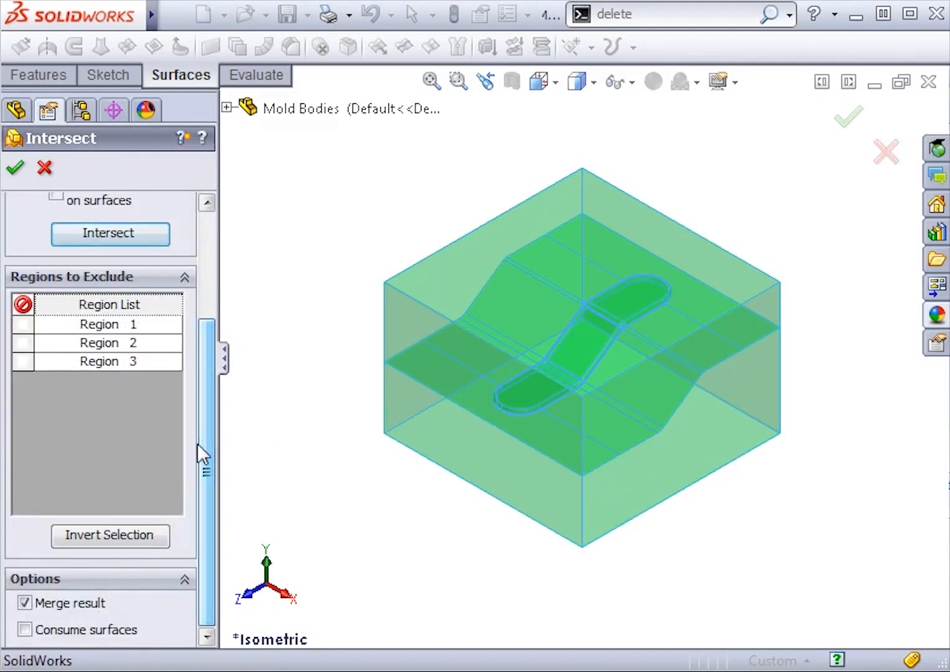
click(97, 330)
click(91, 348)
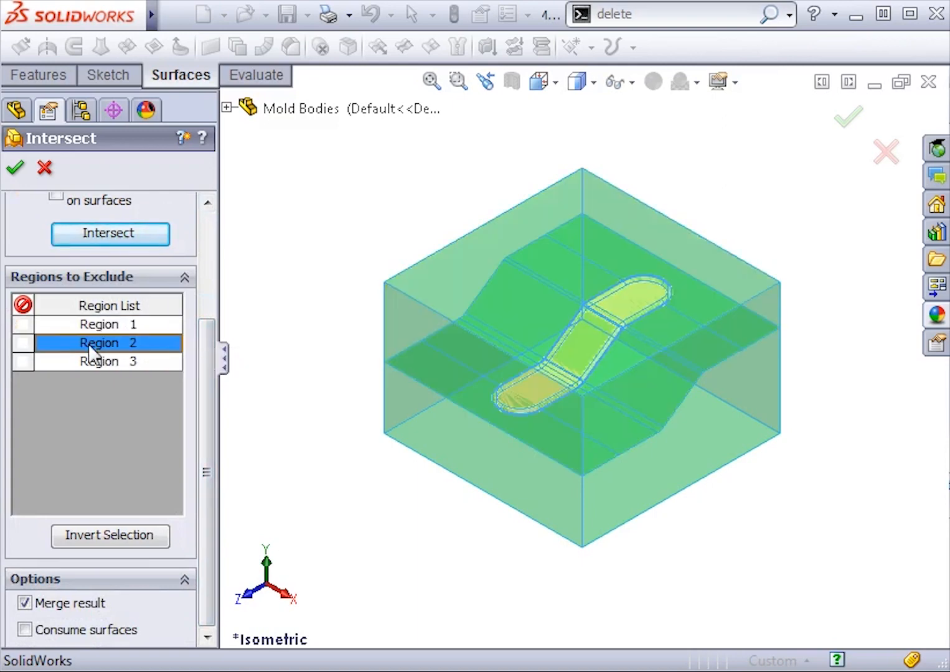
click(94, 365)
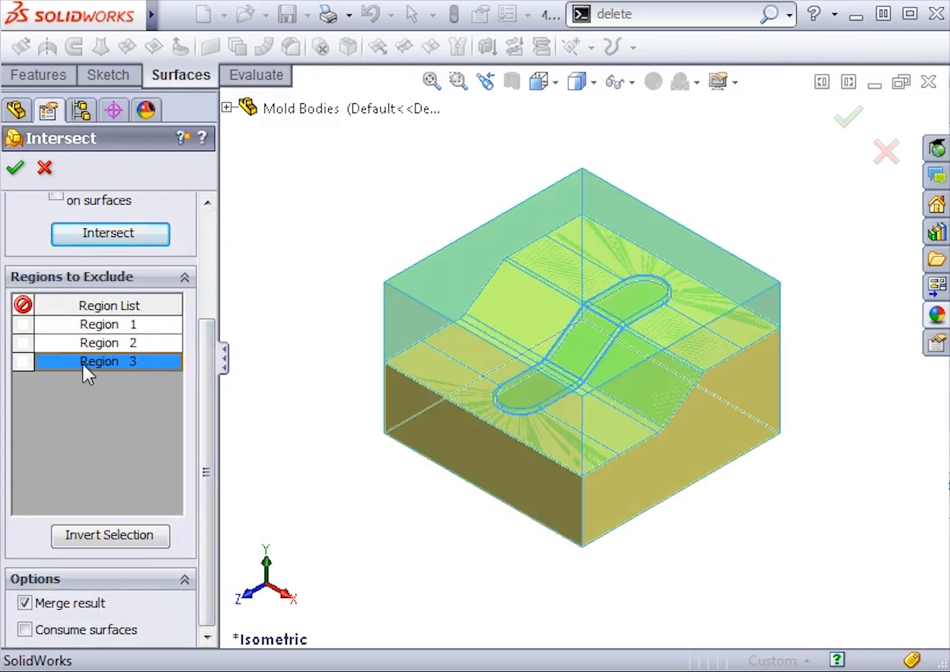
click(24, 324)
click(23, 362)
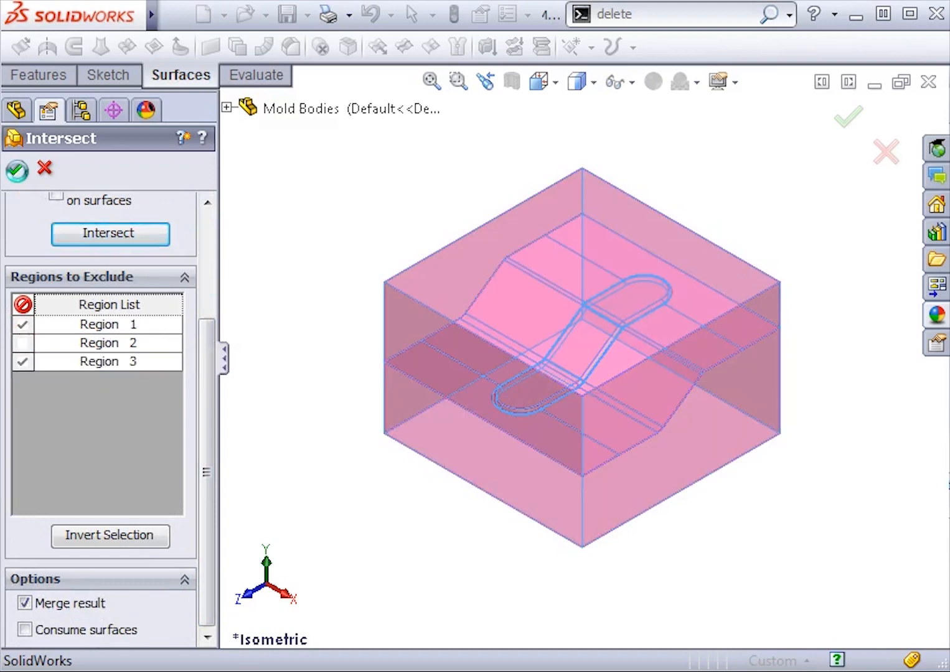
click(16, 167)
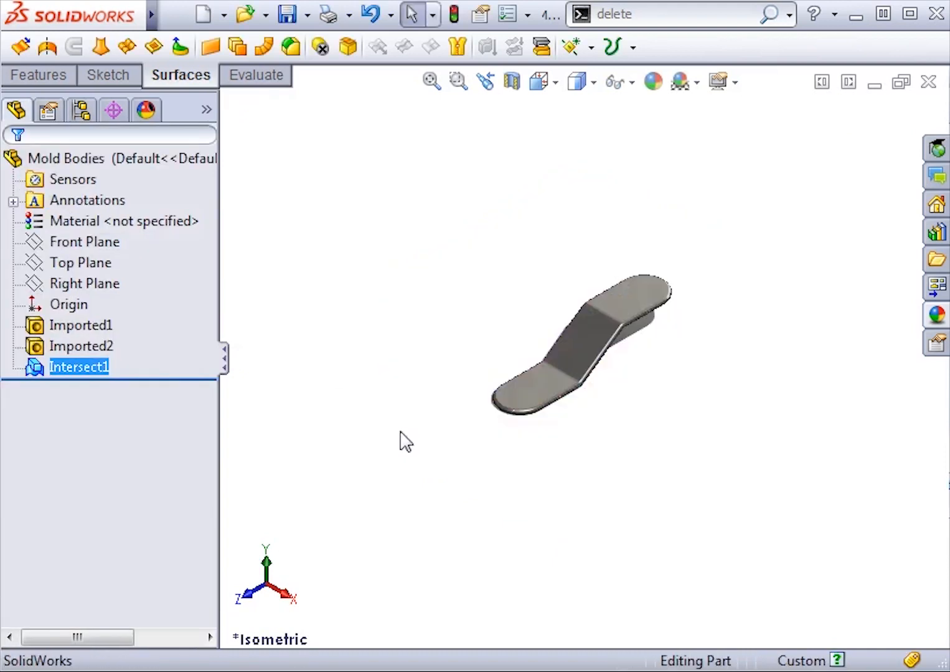
middle_drag(535, 411, 695, 340)
scroll(549, 333, down, 5)
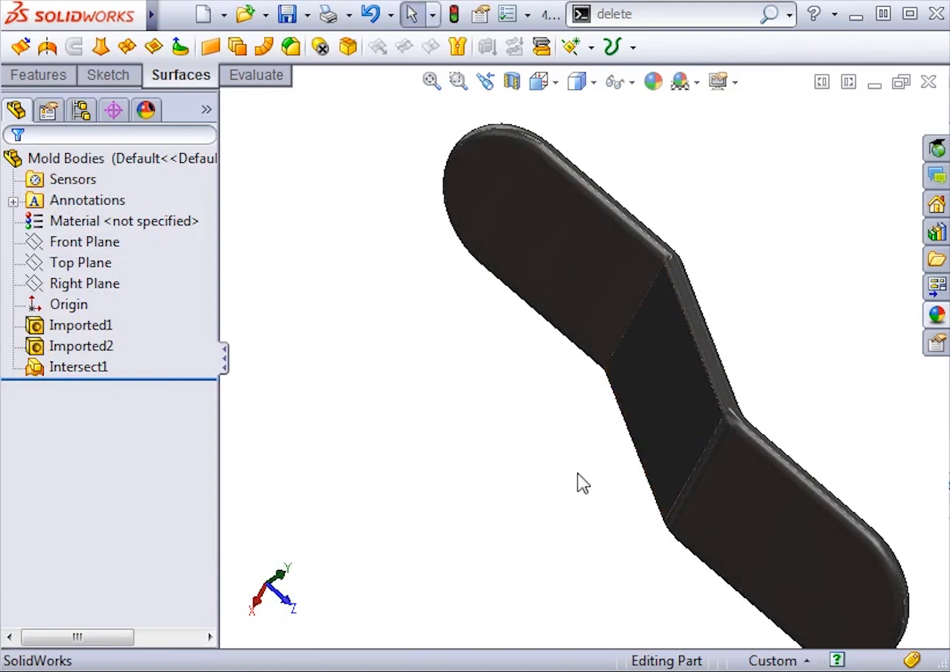
middle_drag(579, 483, 622, 238)
key(ctrl+7)
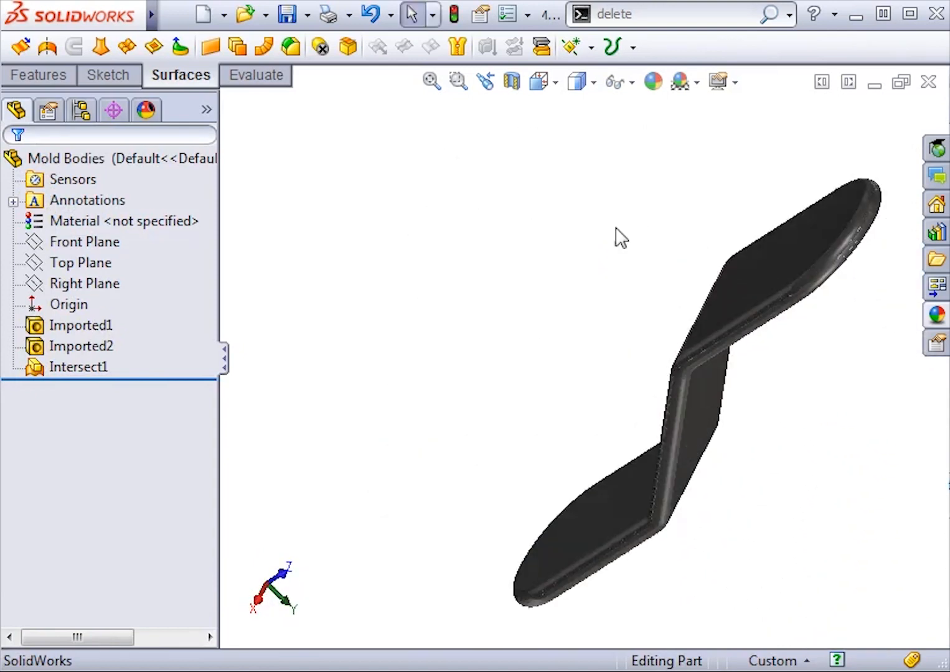
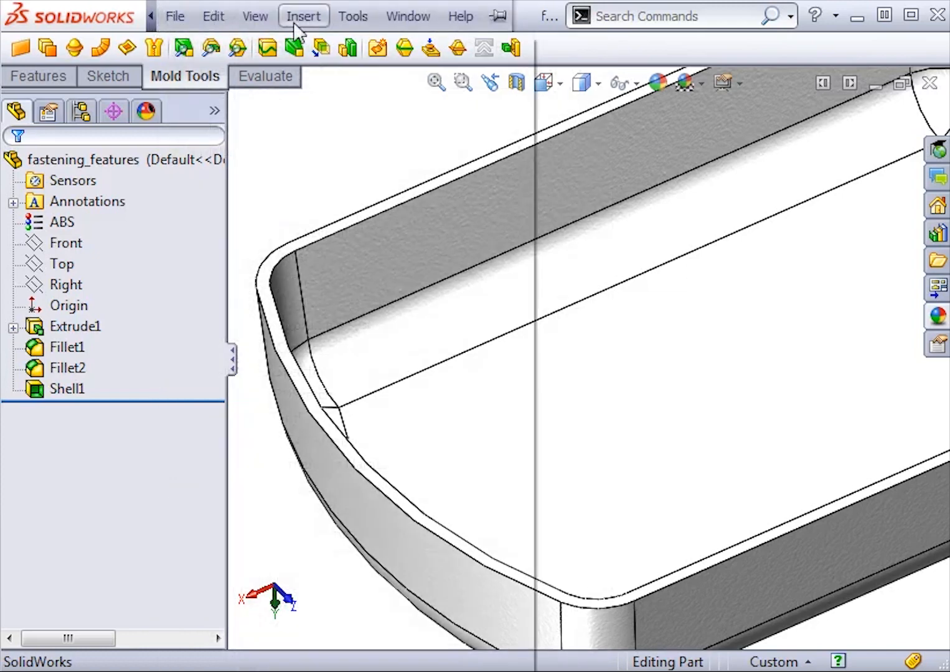
- Display the Fastening Feature commands as a floating toolbar for the fastening_features part
click(300, 24)
mouse_move(393, 142)
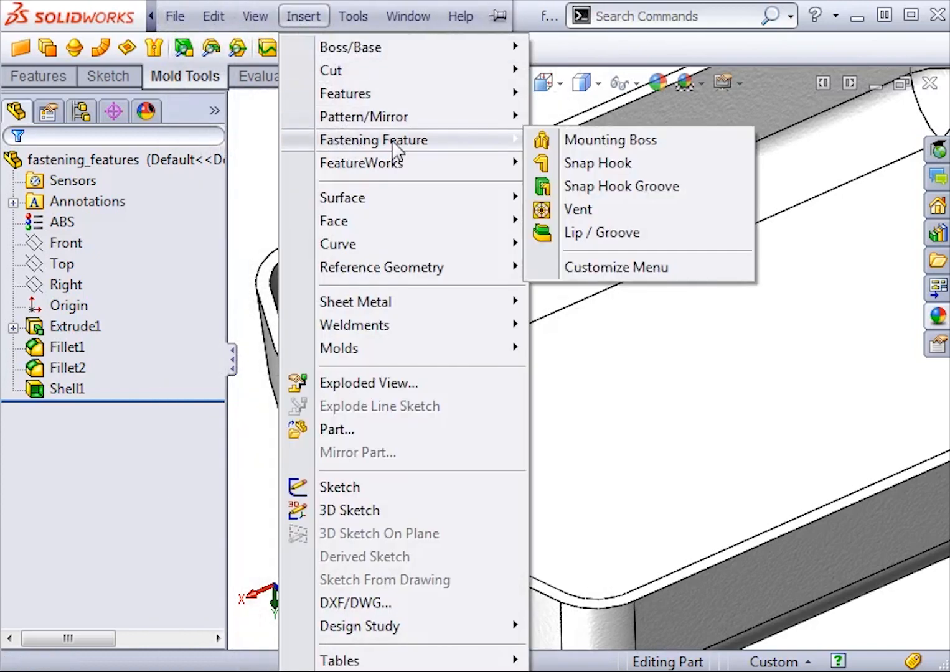
click(579, 236)
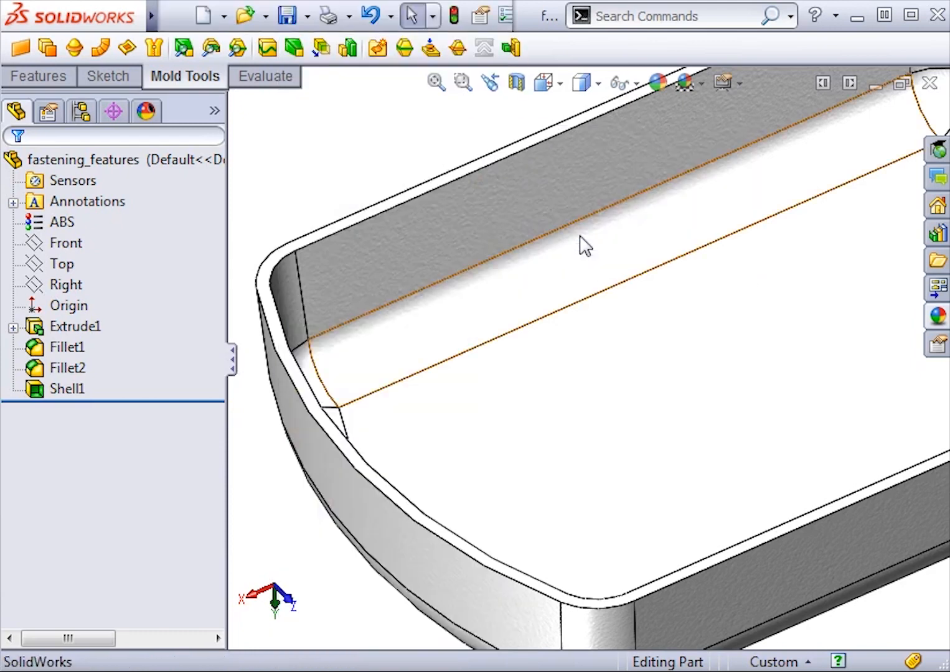
right_click(545, 48)
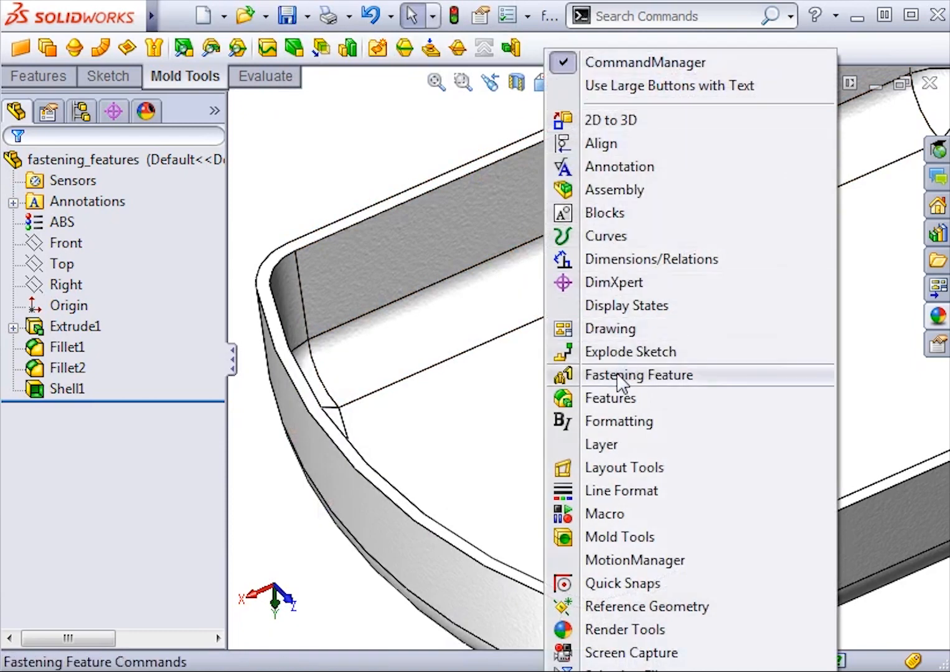
click(683, 375)
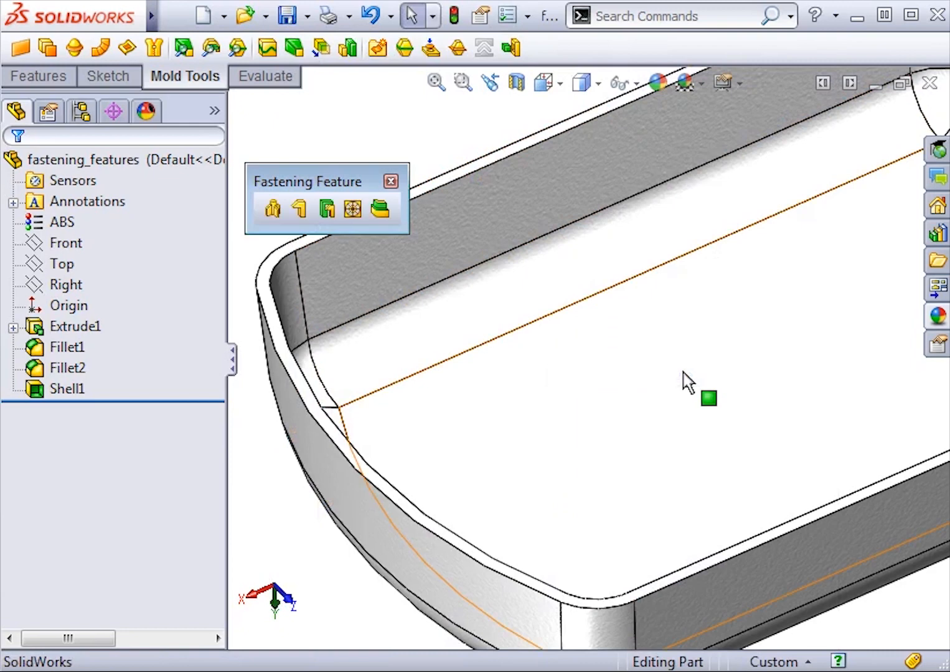
drag(323, 180, 314, 126)
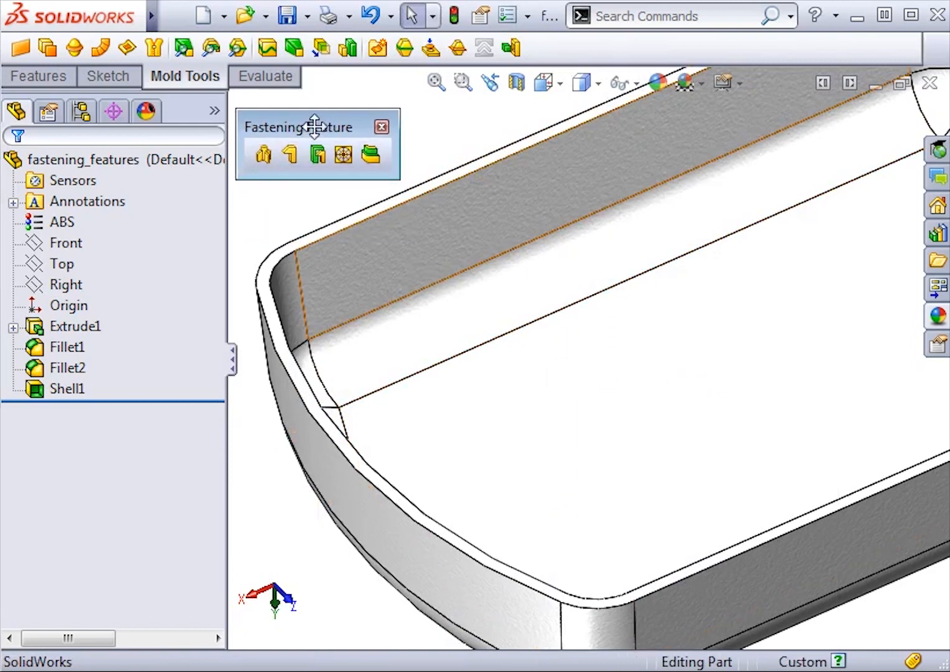
- Start a Mounting Boss of the Hardware Boss type and place it on the flat inner floor face of the shelled part
click(262, 152)
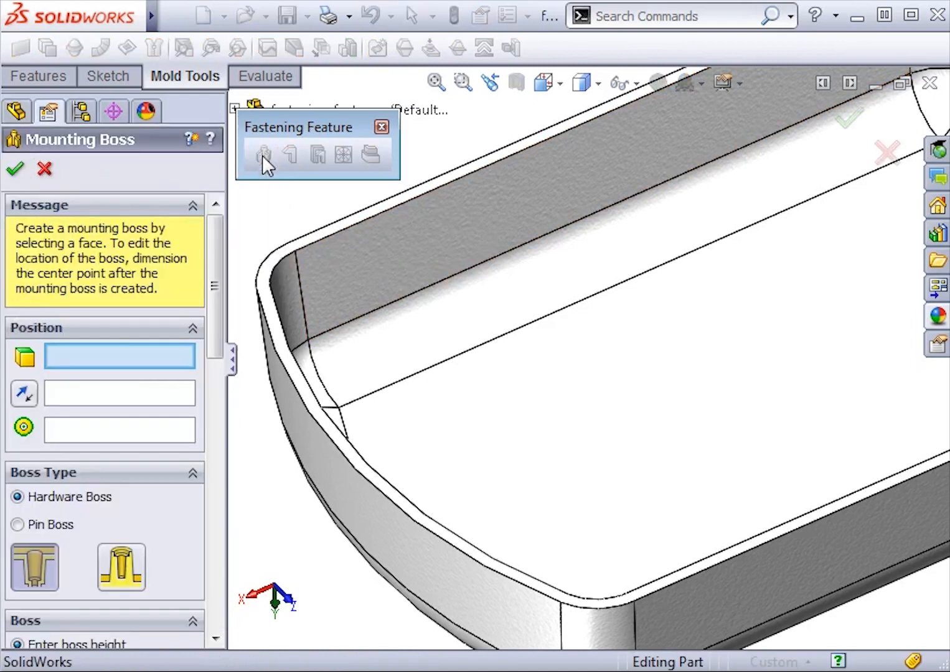
drag(219, 249, 214, 281)
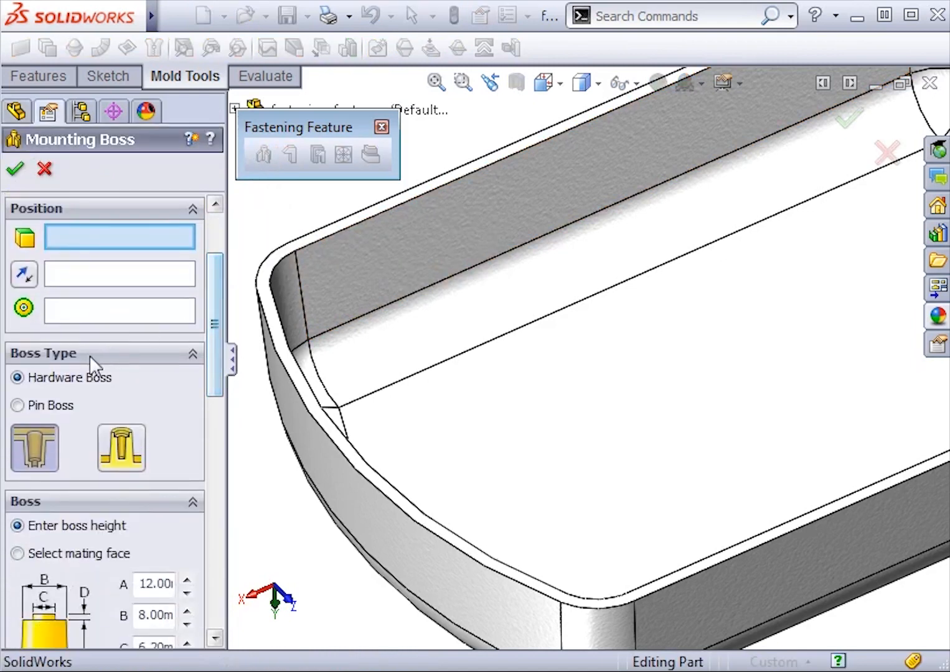
click(17, 404)
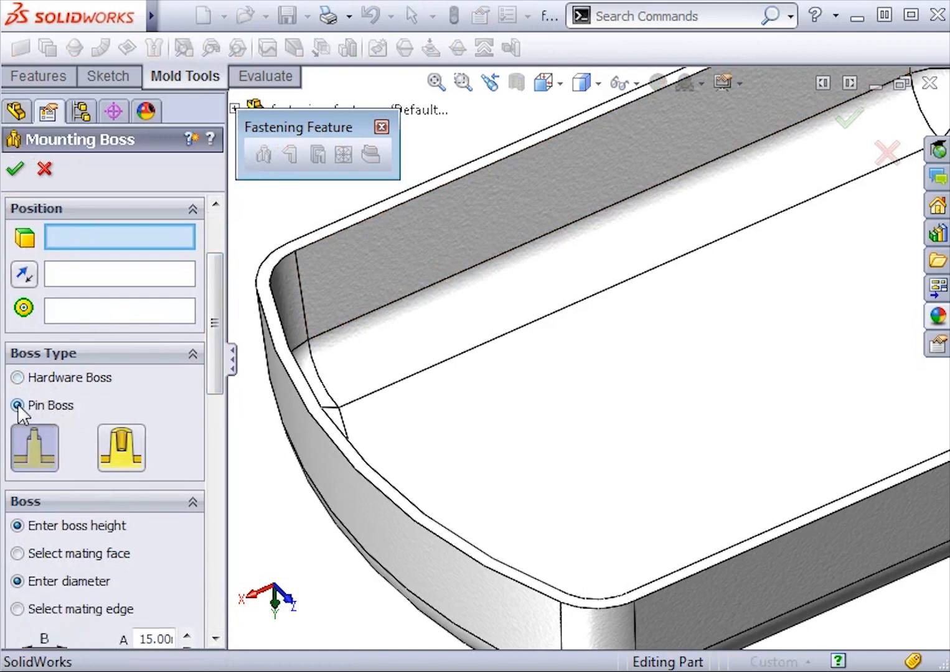
click(18, 378)
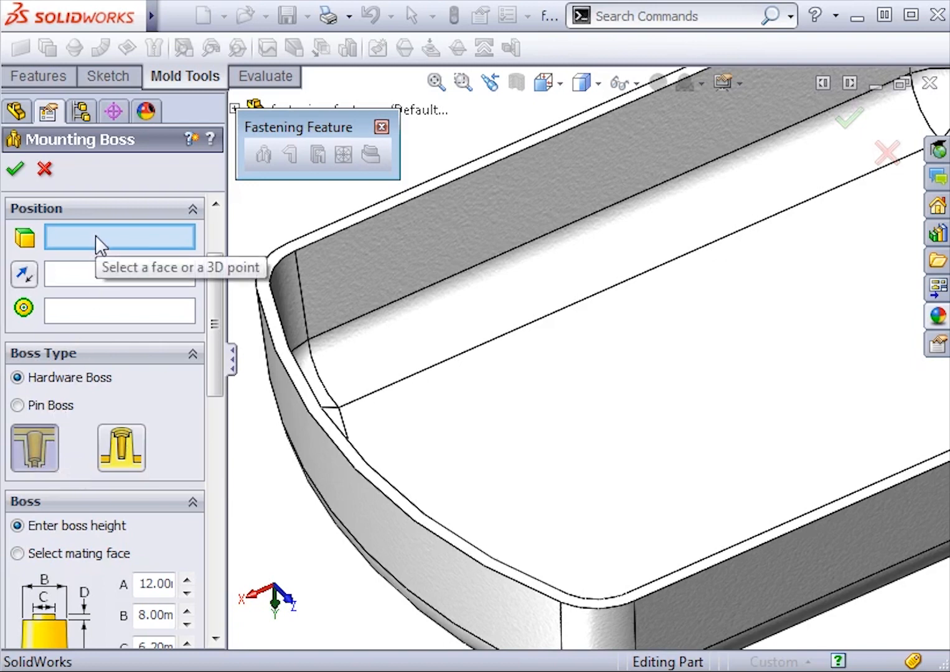
click(574, 400)
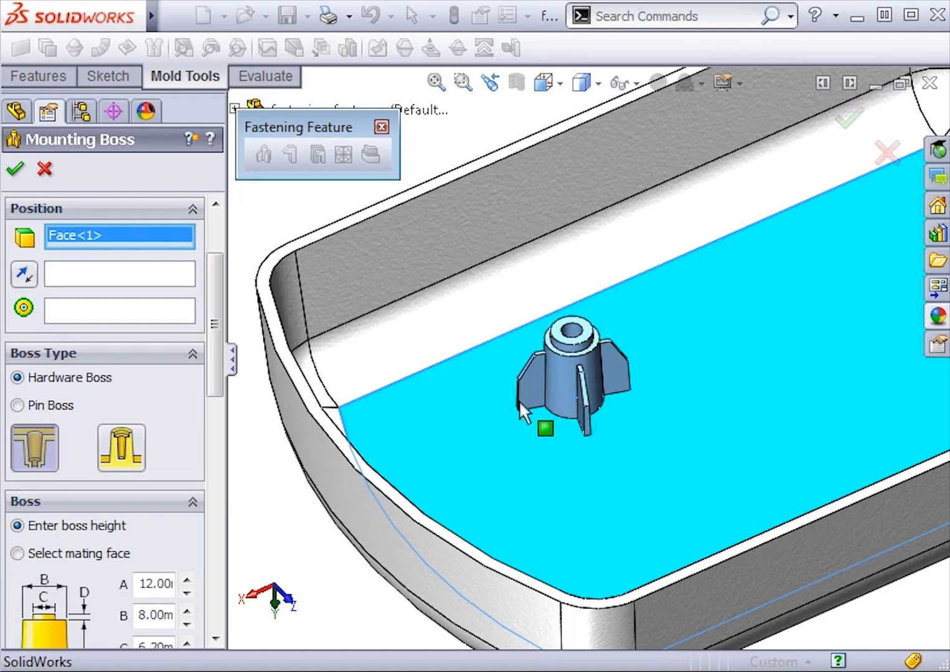
- Make the mounting boss position concentric with the curved end edge of the inner floor face
click(163, 318)
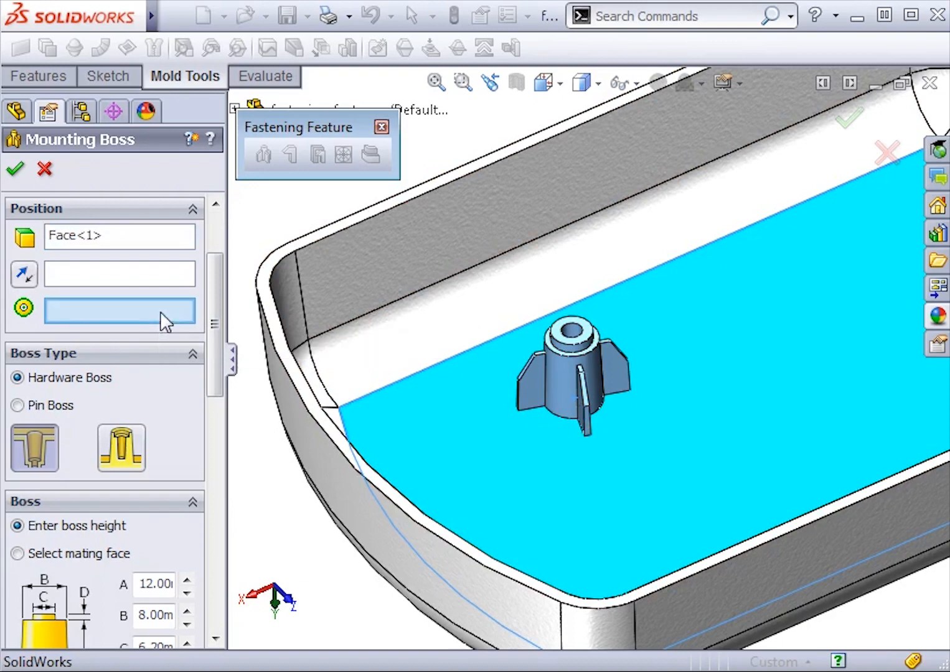
click(346, 433)
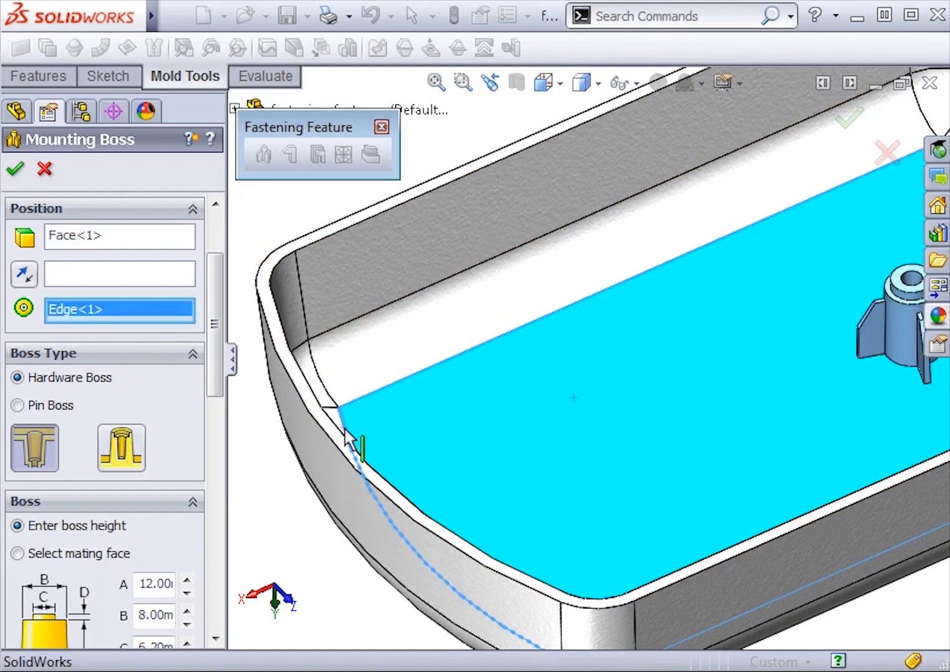
key(z)
key(z)
middle_drag(668, 473, 539, 492)
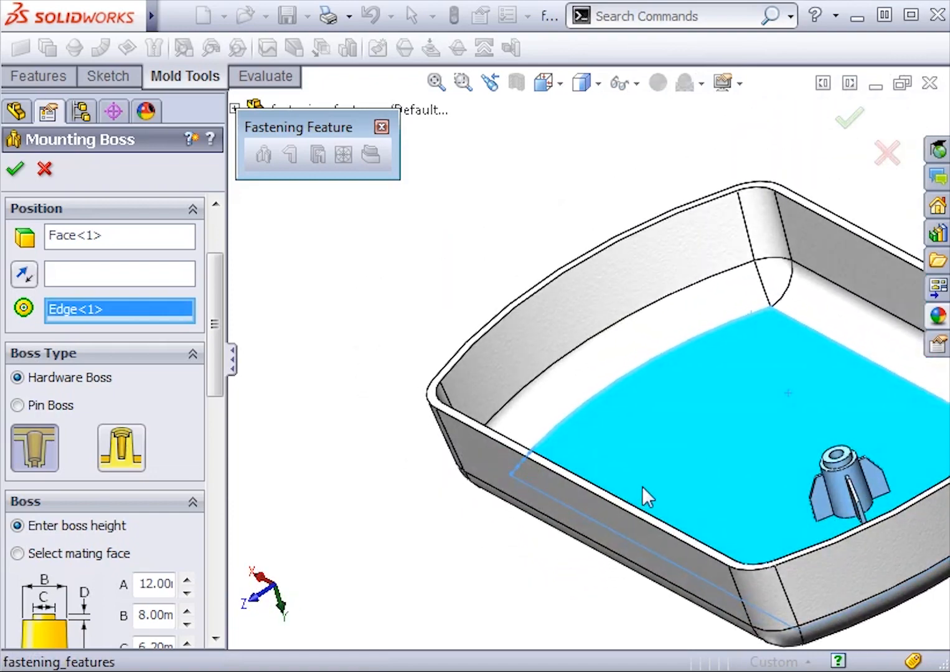
ctrl+middle_drag(670, 485, 529, 420)
scroll(615, 466, down, 3)
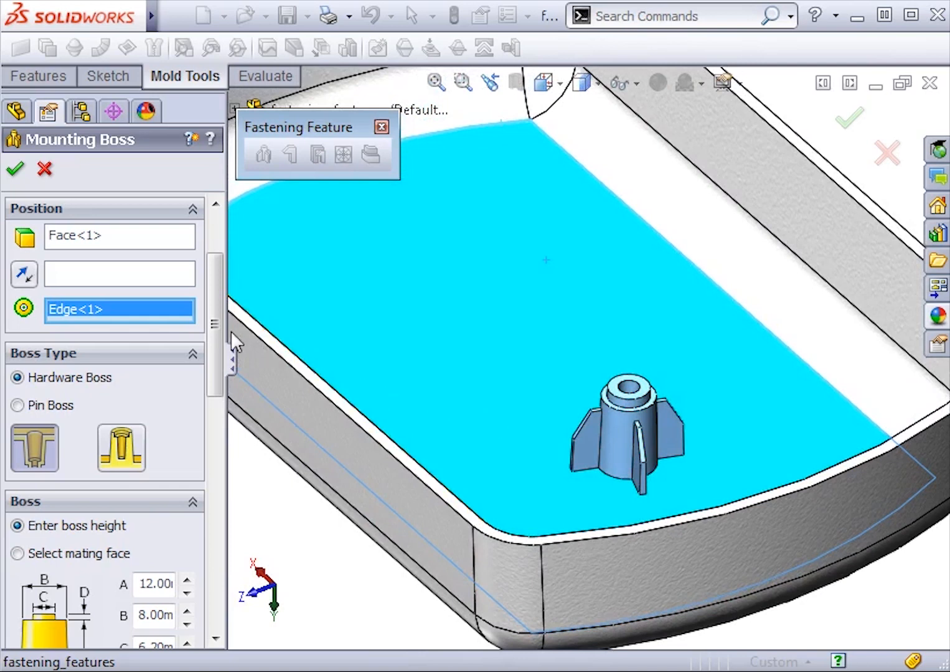
- Set the diameter of the mounting boss to 6 mm
drag(211, 315, 204, 358)
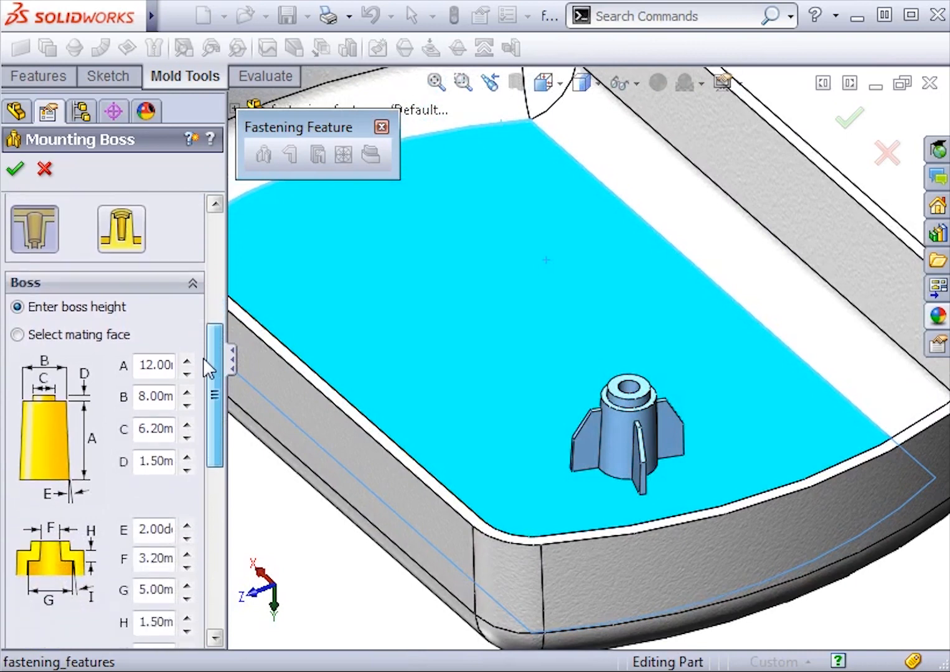
scroll(203, 356, down, 1)
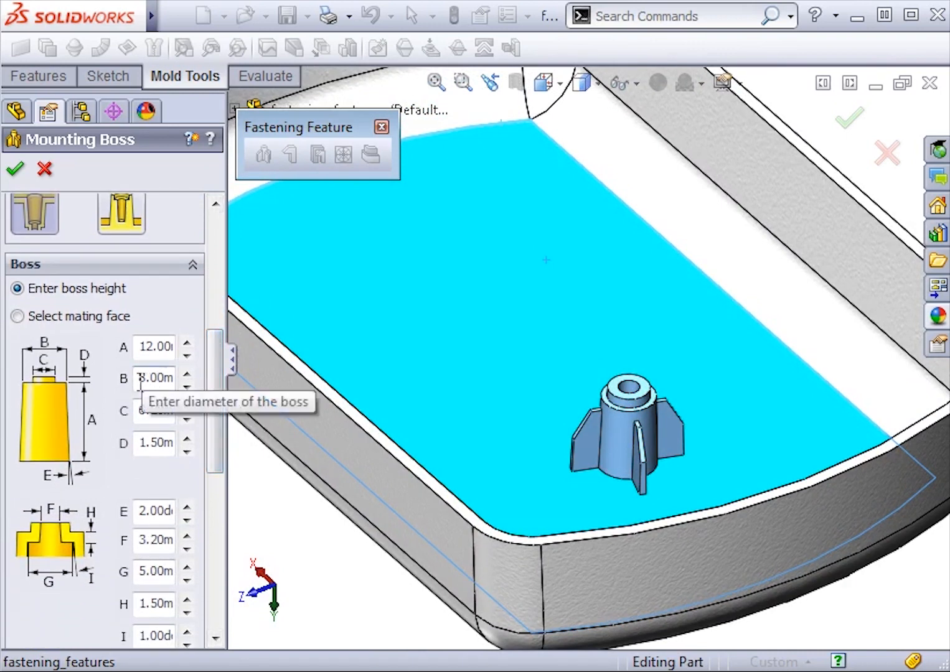
drag(139, 380, 175, 379)
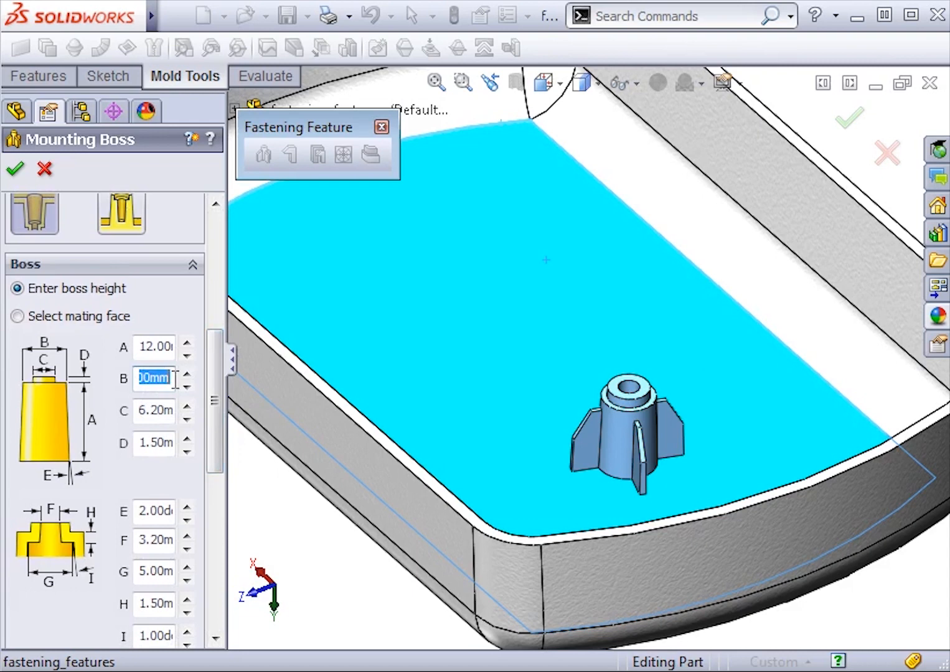
text(6)
key(Return)
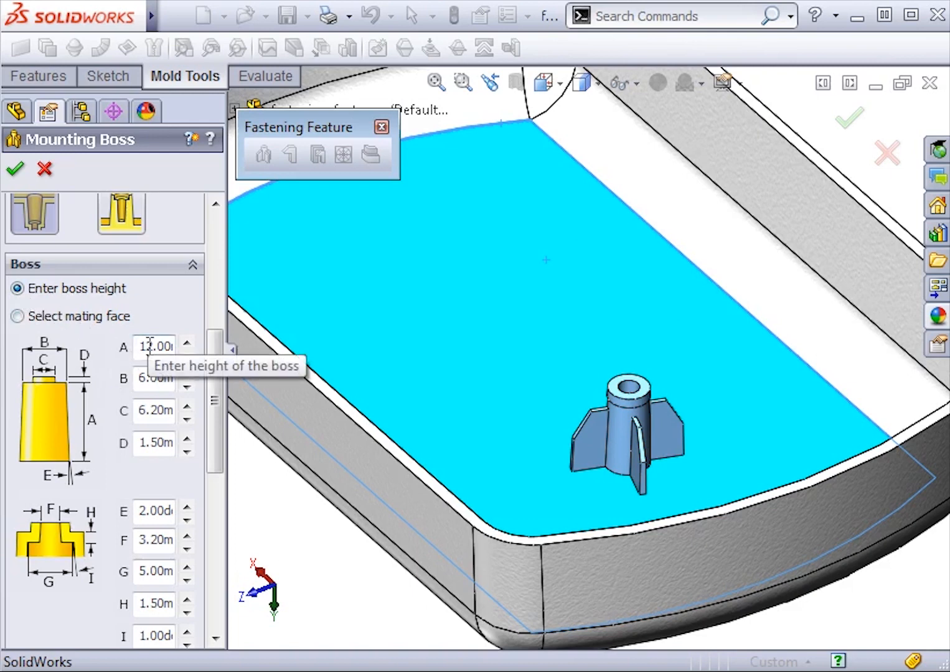
- Define the boss height with the shell's rim face as mating face, and set the main boss draft angle to 2 degrees
click(17, 316)
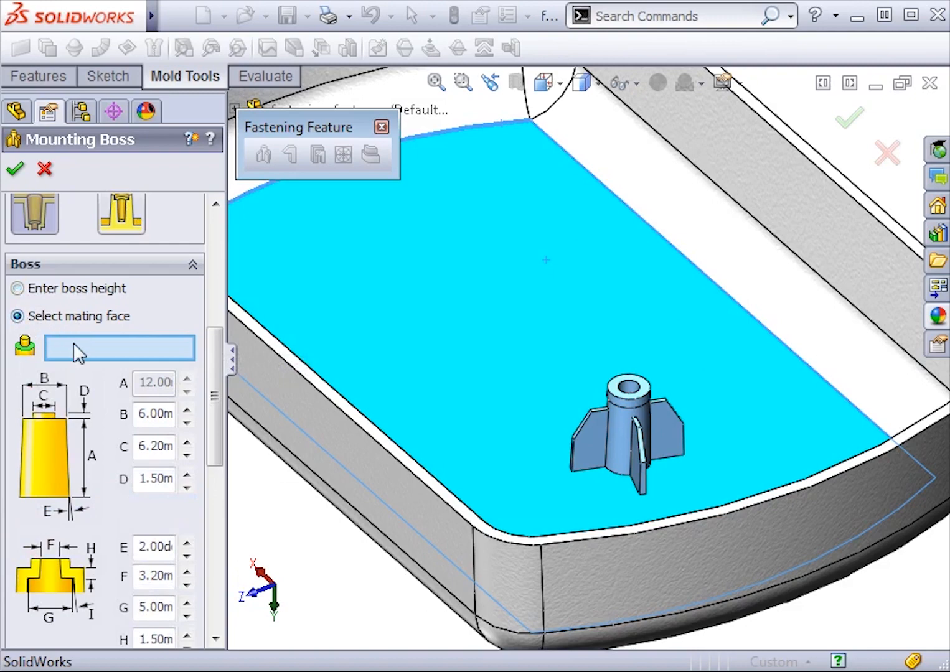
click(350, 422)
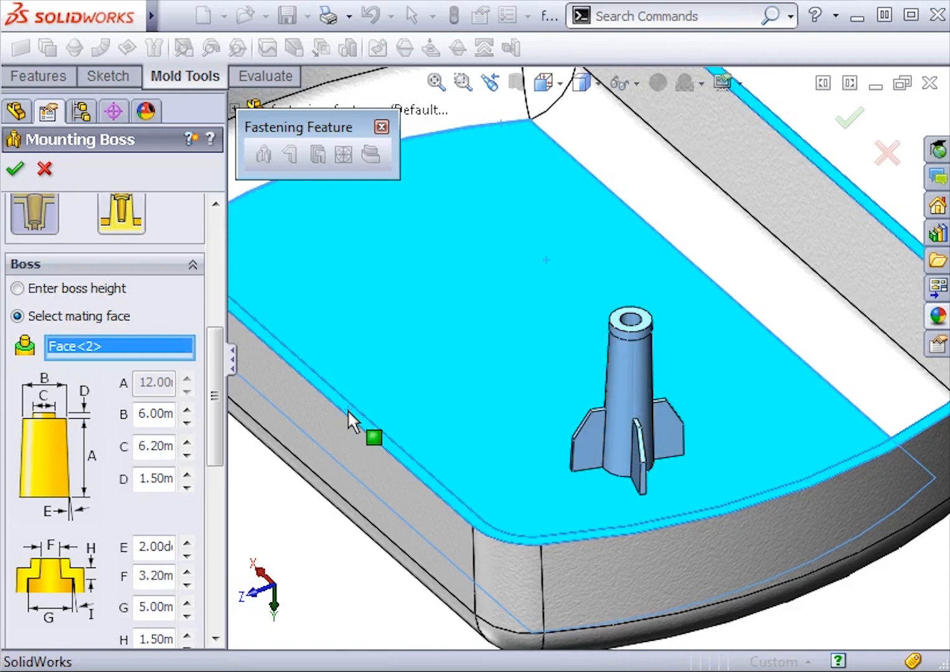
drag(212, 361, 219, 398)
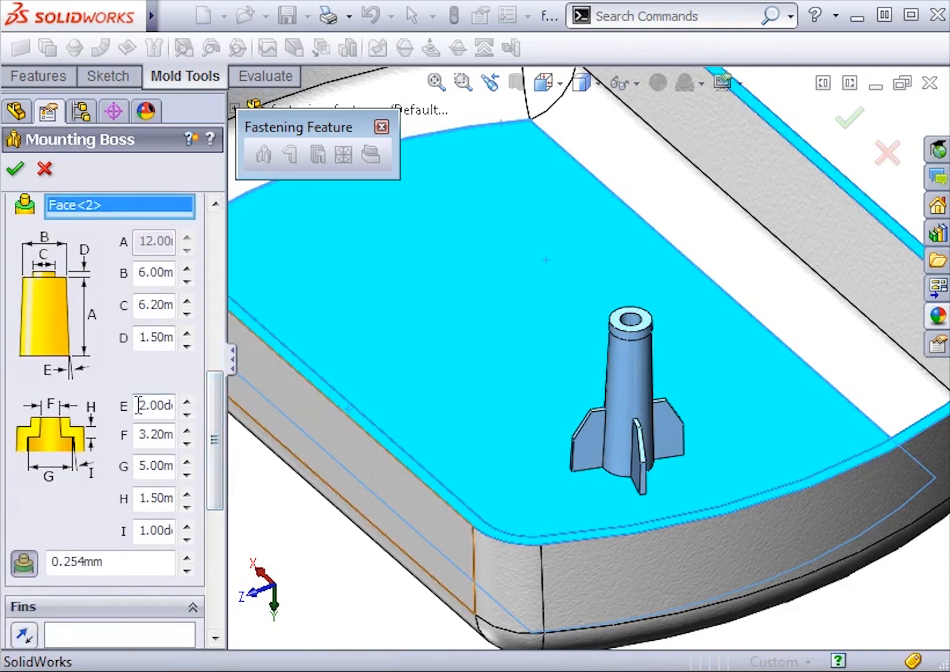
drag(137, 405, 186, 412)
text(2)
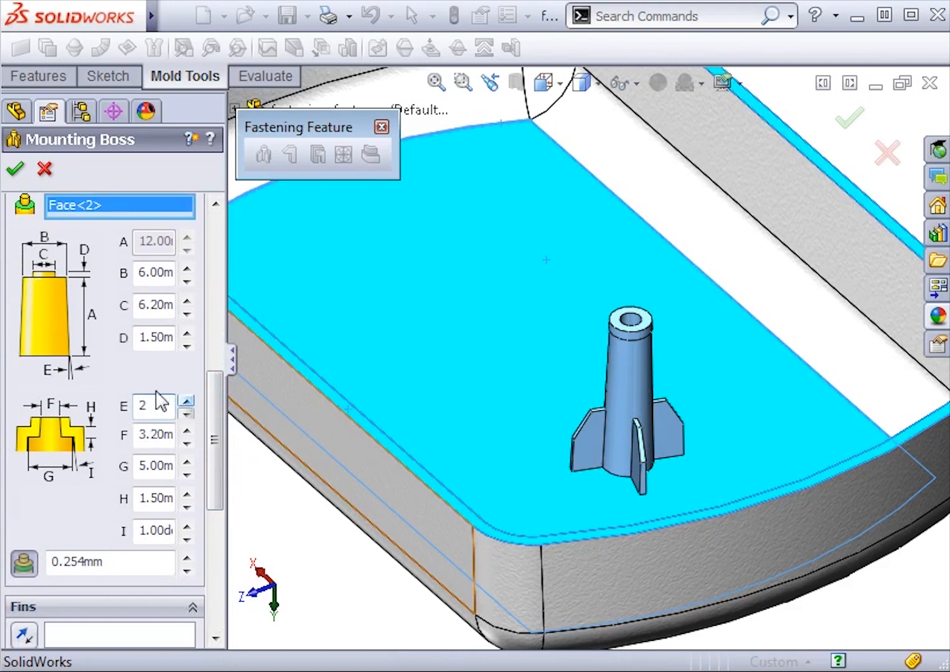
key(Return)
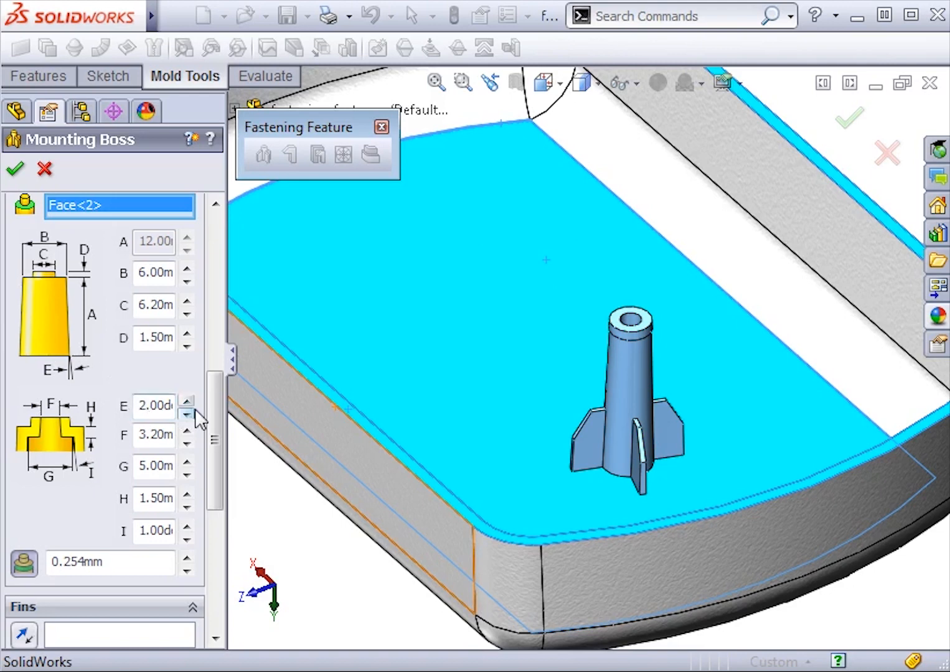
- Try fin counts of 3, 5 and 0 on the mounting boss
scroll(212, 443, down, 5)
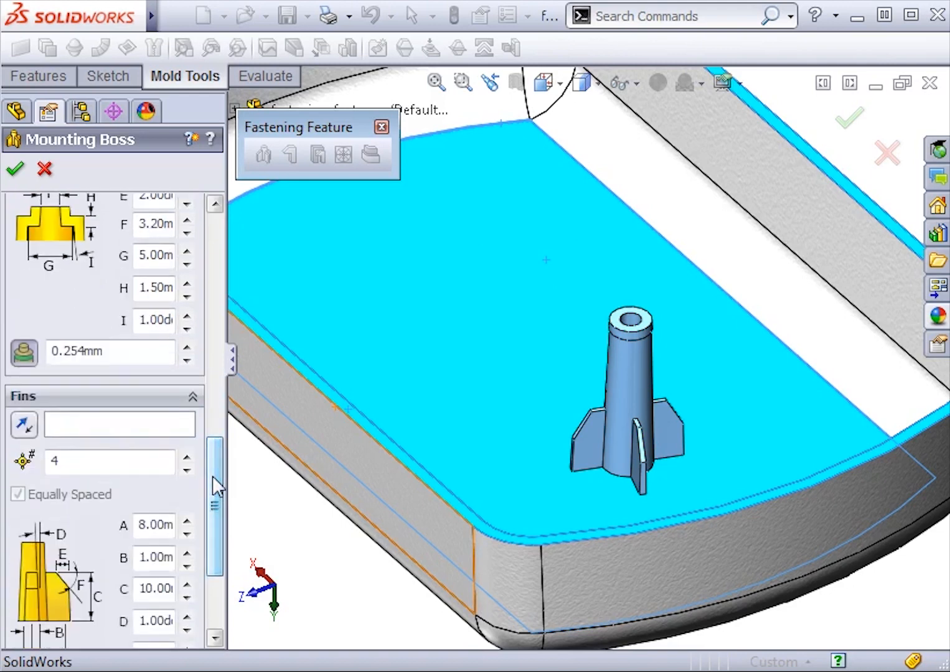
drag(213, 475, 211, 507)
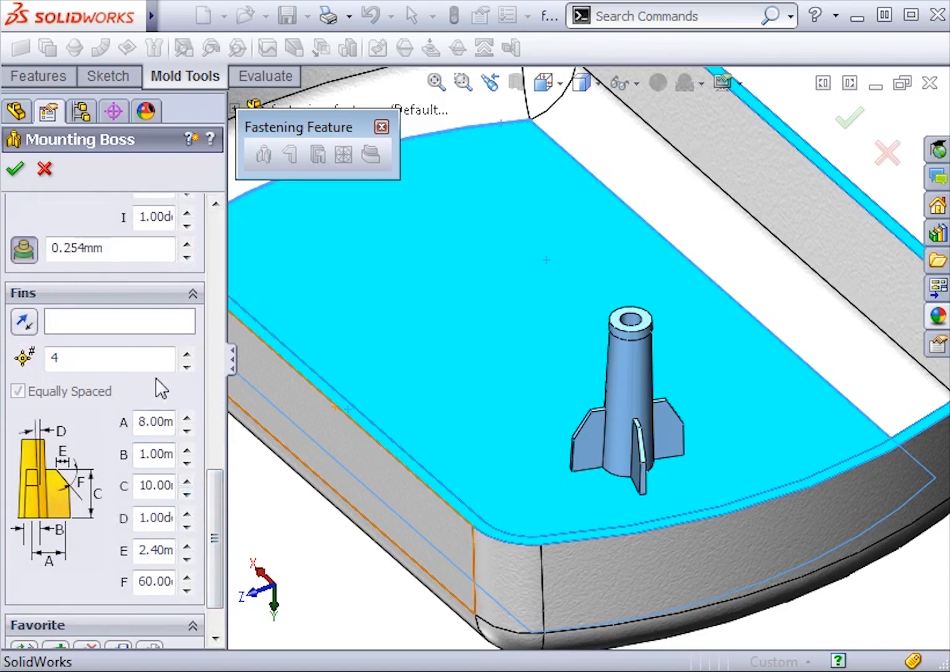
click(186, 367)
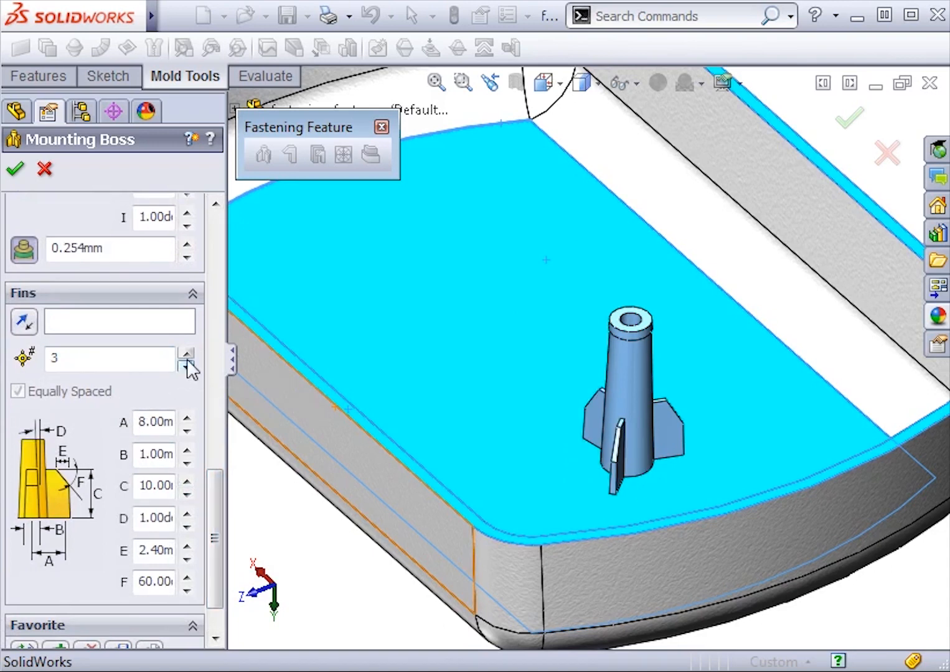
double_click(186, 353)
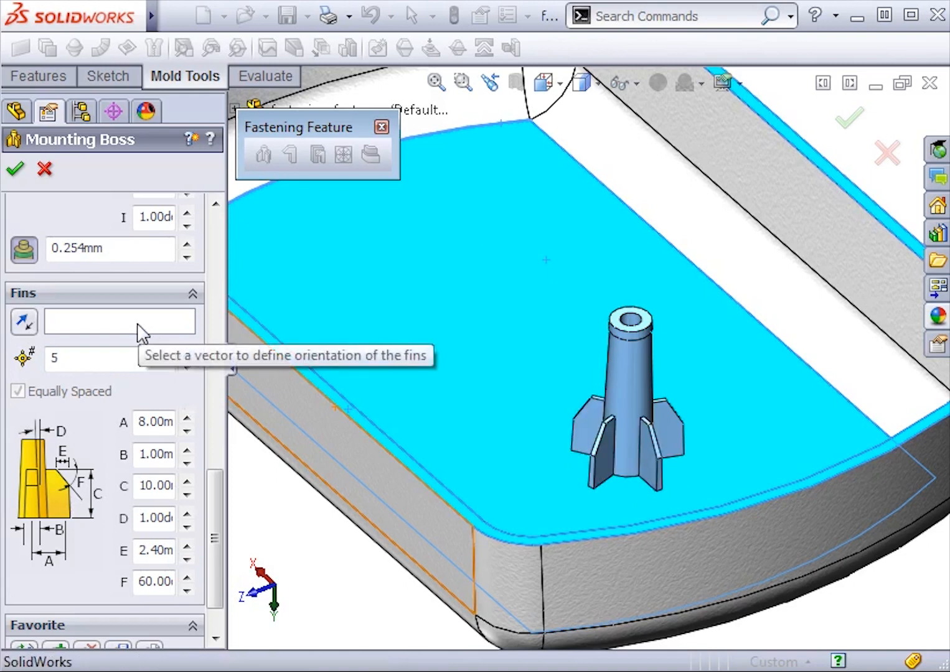
click(85, 358)
key(BackSpace)
text(0)
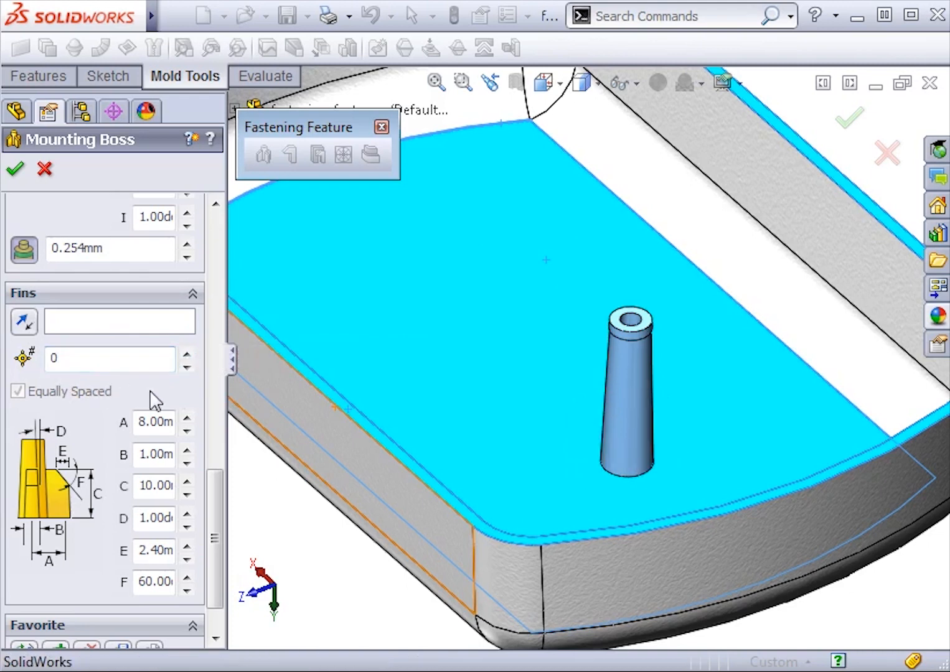
- Set the number of fins to 3 and finish the mounting boss
drag(81, 358, 53, 358)
text(3)
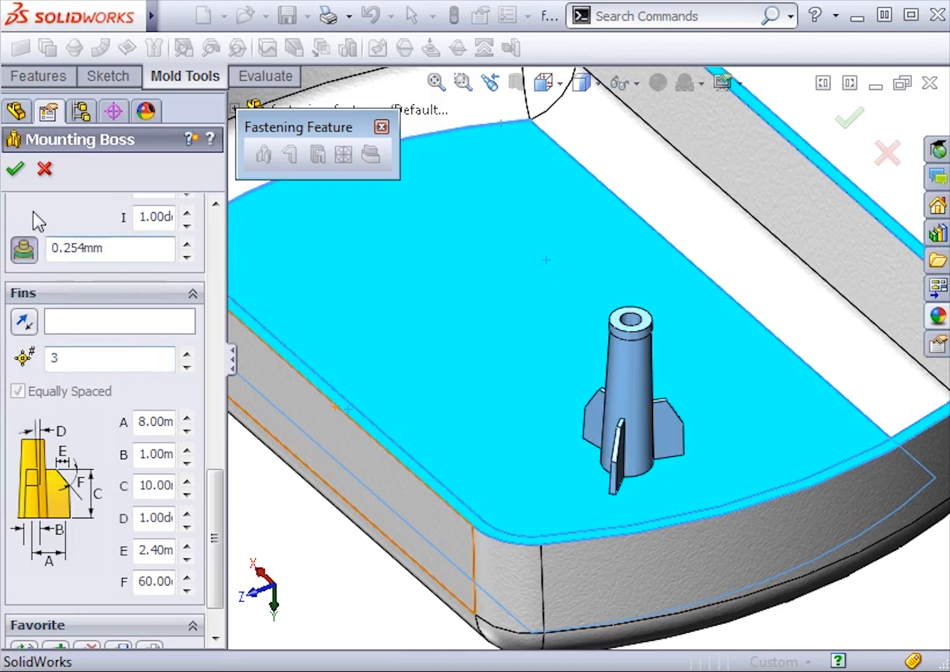
click(19, 174)
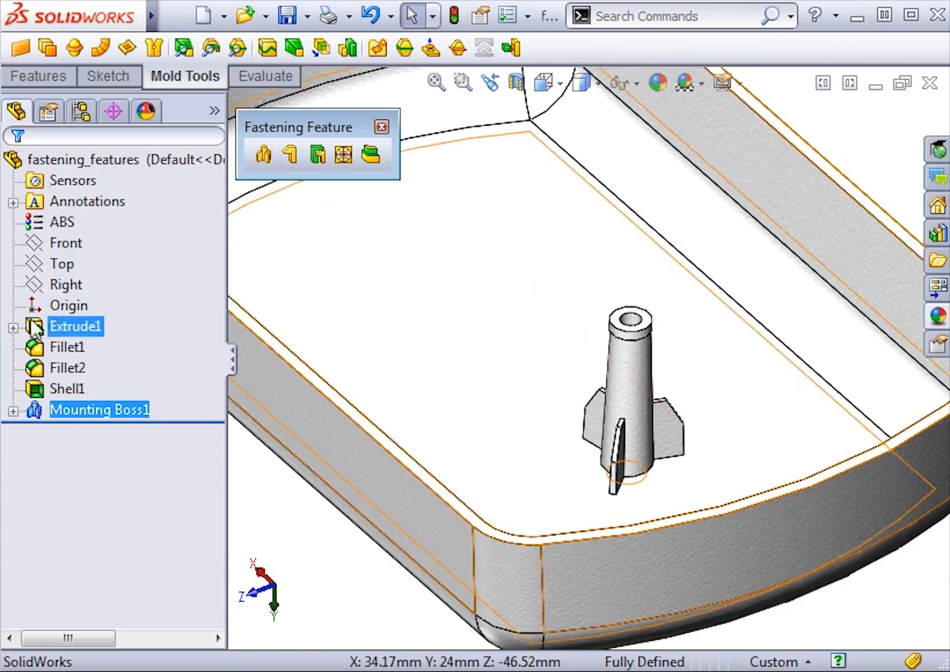
- Examine the mounting boss's 3D position sketch in edit mode, and exit it discarding changes
click(12, 410)
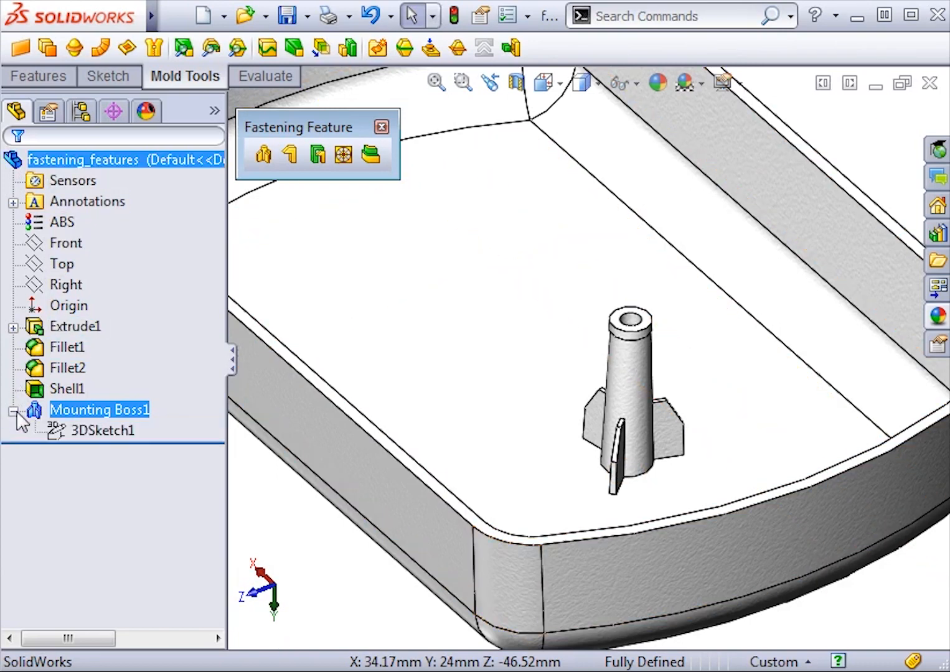
click(84, 428)
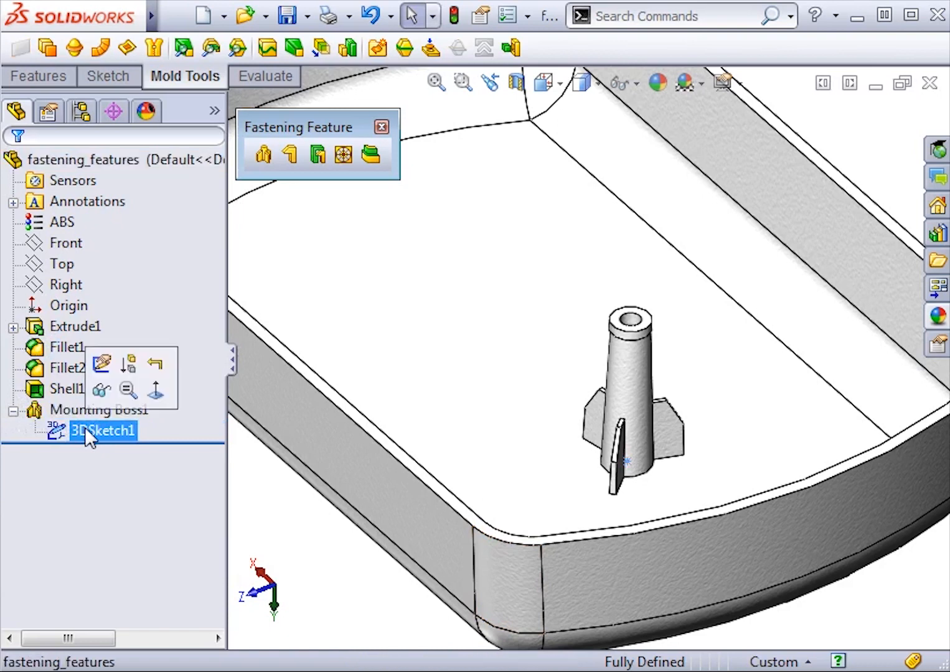
click(102, 363)
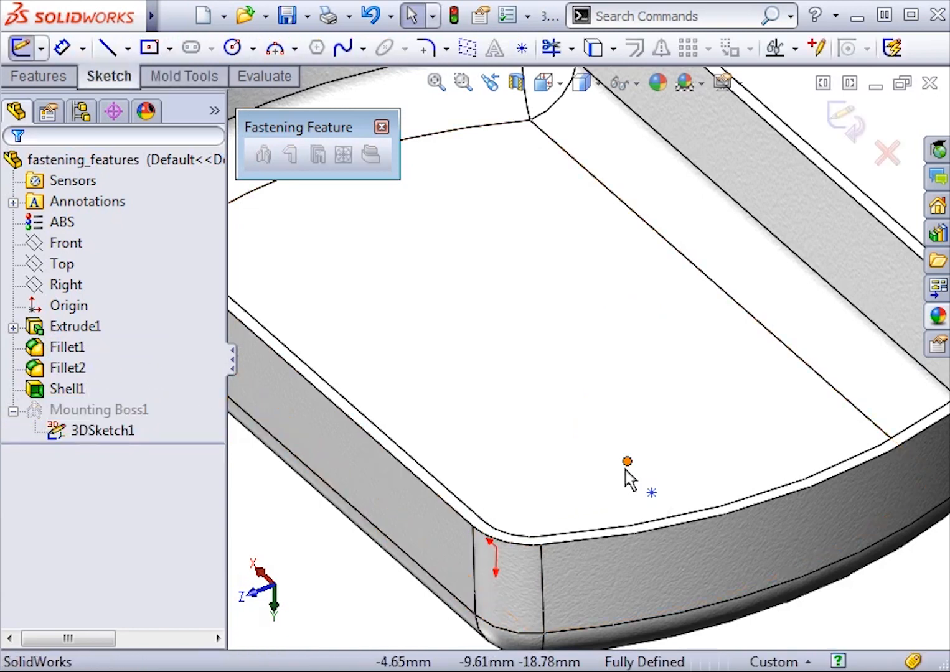
click(883, 163)
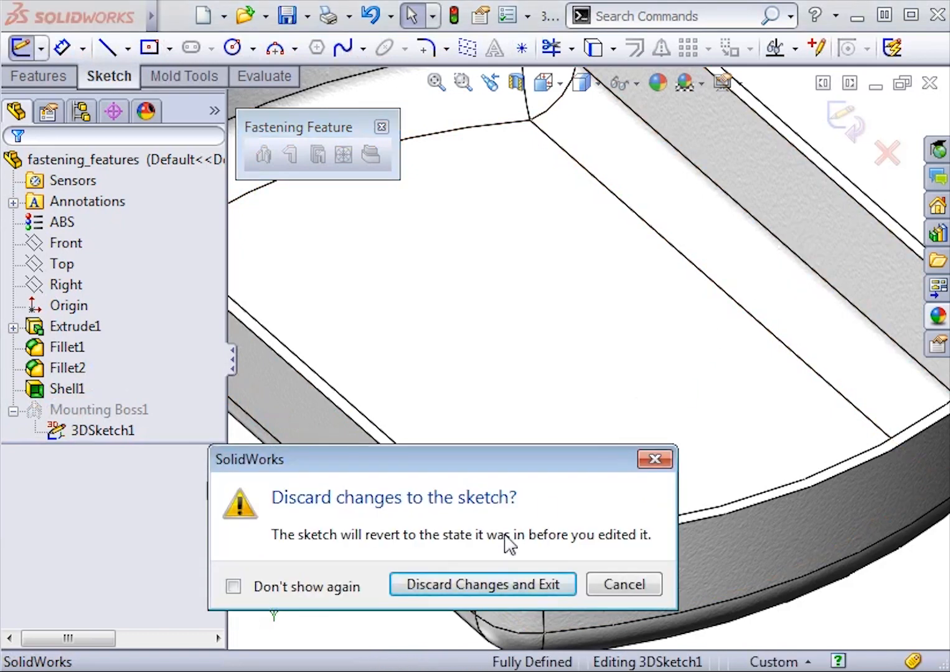
click(440, 585)
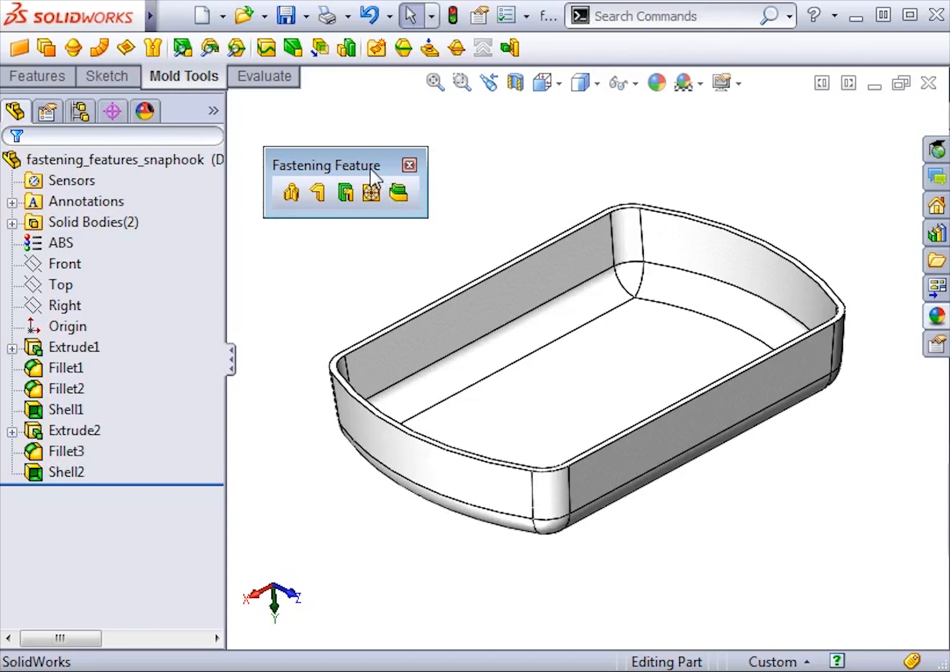
- Start a Snap Hook on the inner rim edge of the long side wall, with the rim face as its vertical direction
click(318, 191)
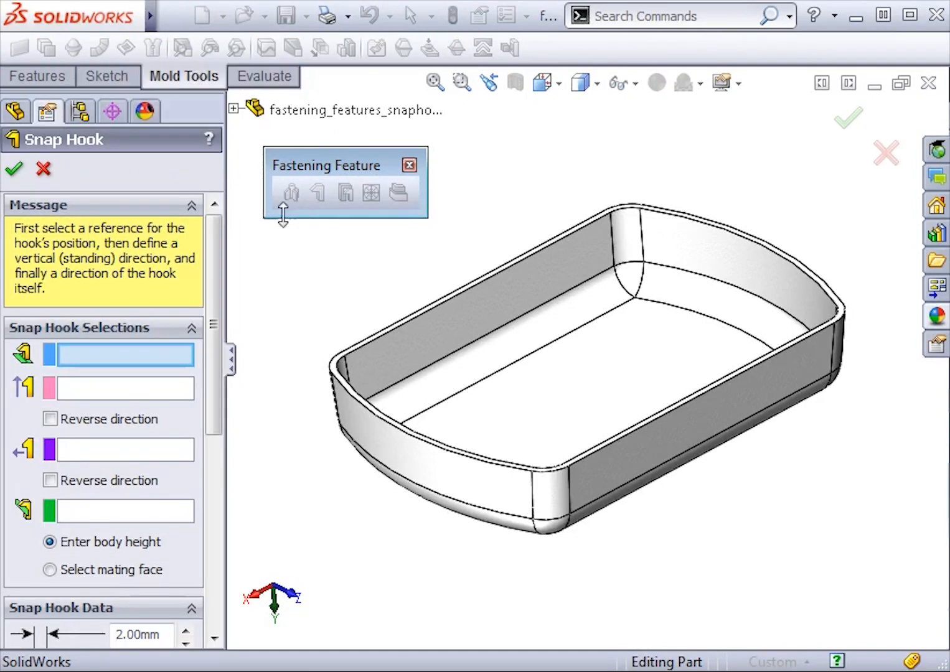
drag(214, 239, 208, 292)
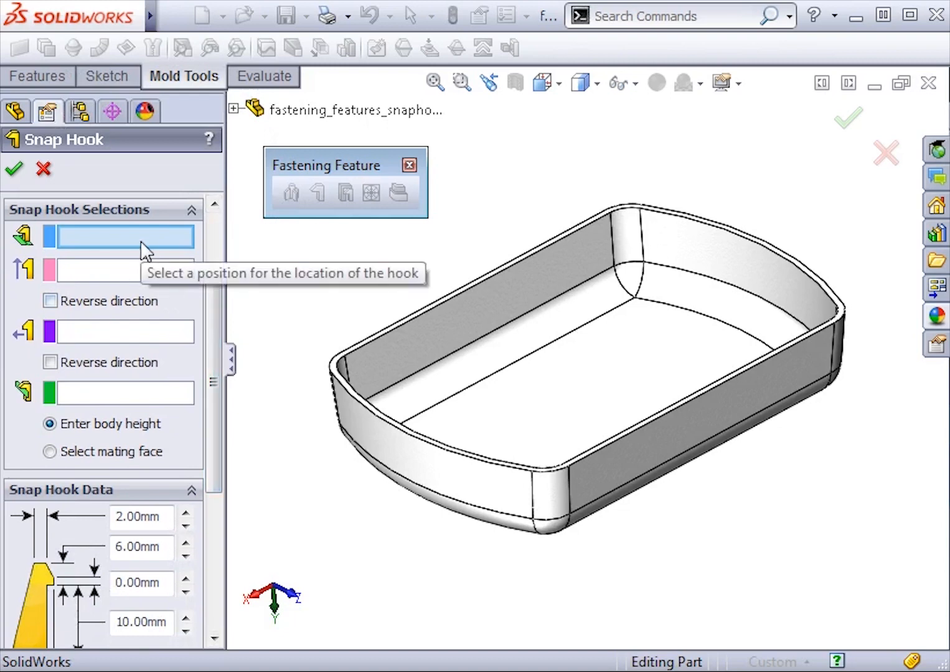
scroll(480, 319, down, 3)
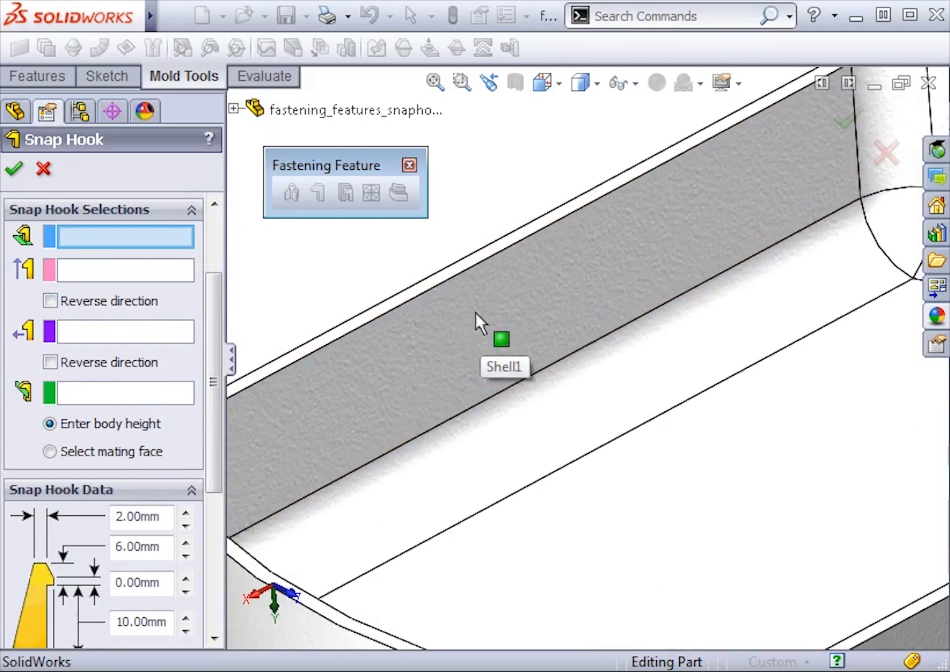
click(447, 277)
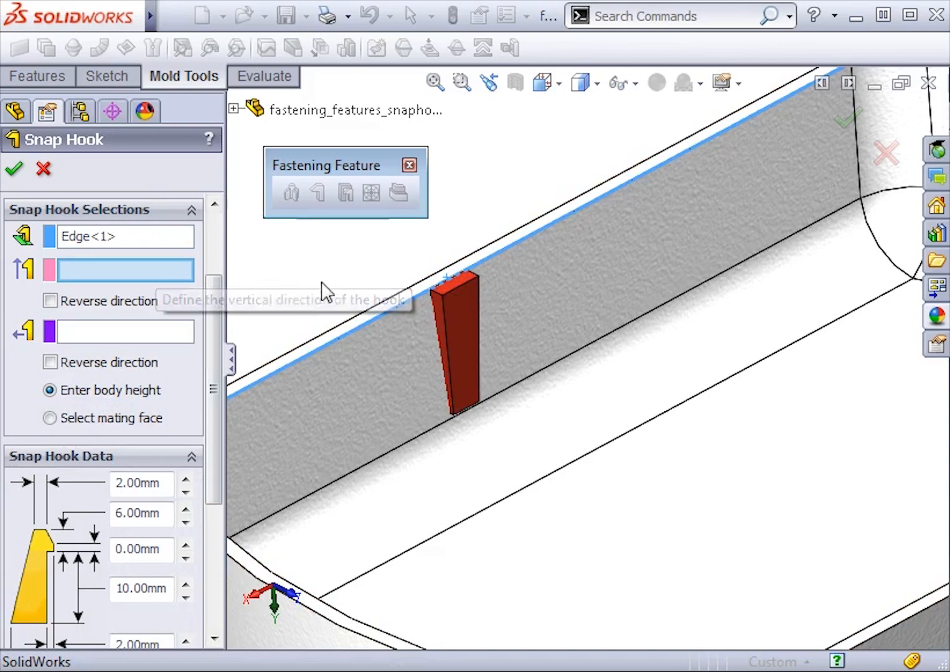
click(421, 290)
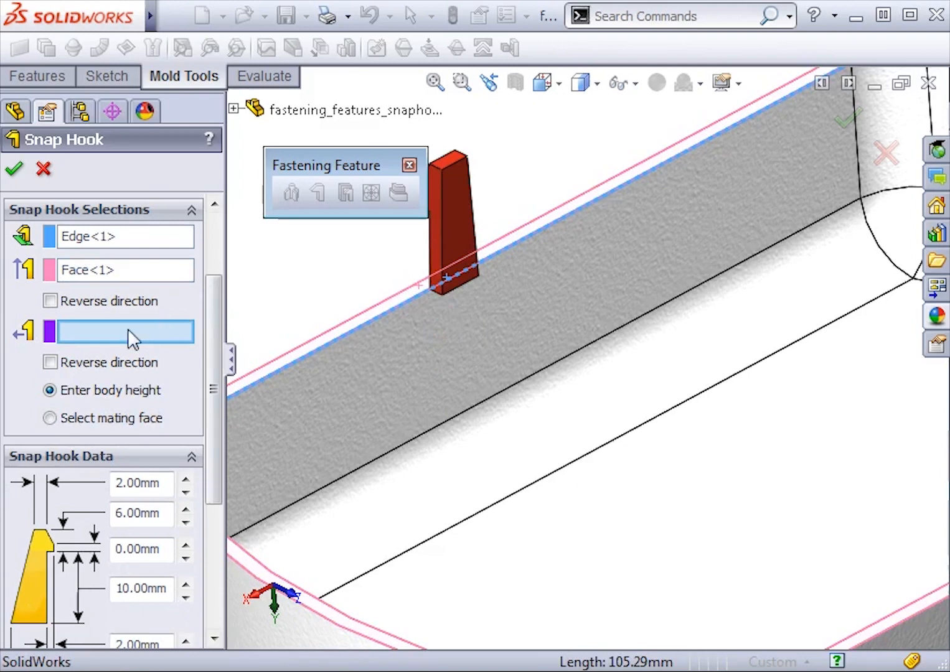
- Define the direction of the snap hook with the Front plane and reverse it
click(235, 110)
drag(305, 167, 567, 147)
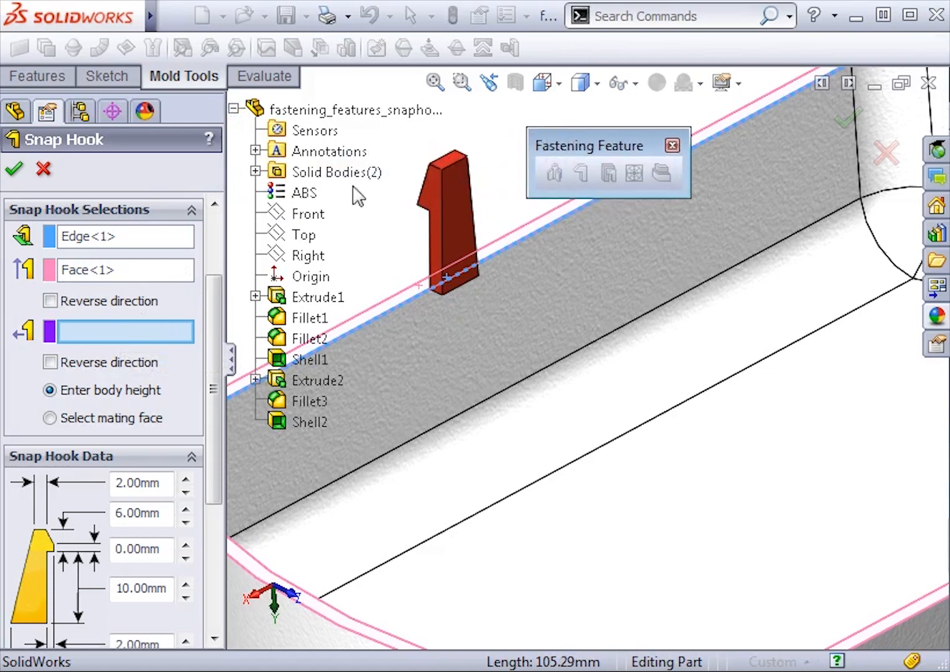
click(316, 218)
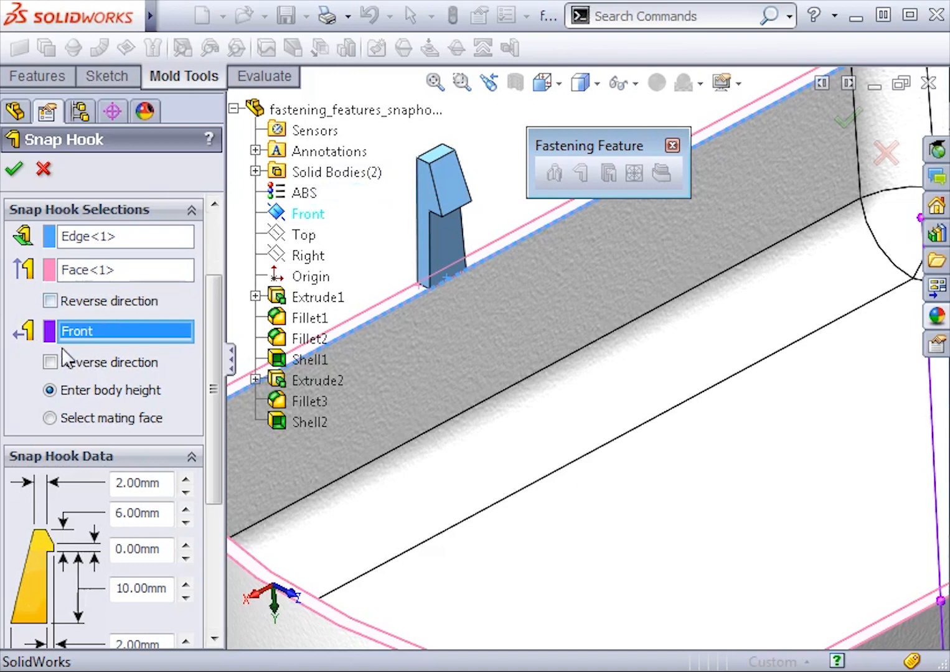
click(50, 362)
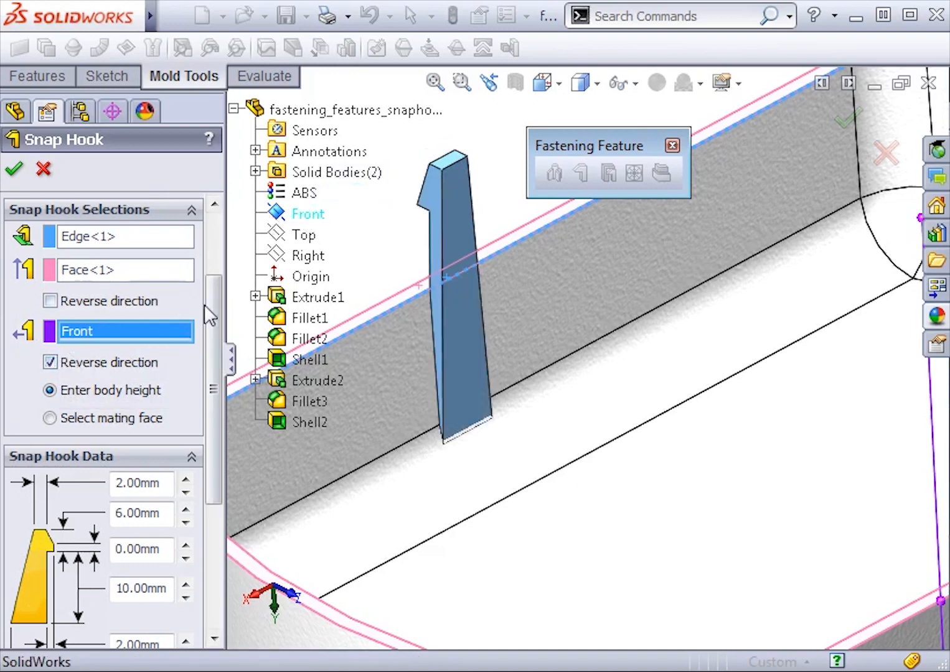
- Set the snap hook's body height to 15 mm and finish the snap hook
drag(214, 304, 205, 403)
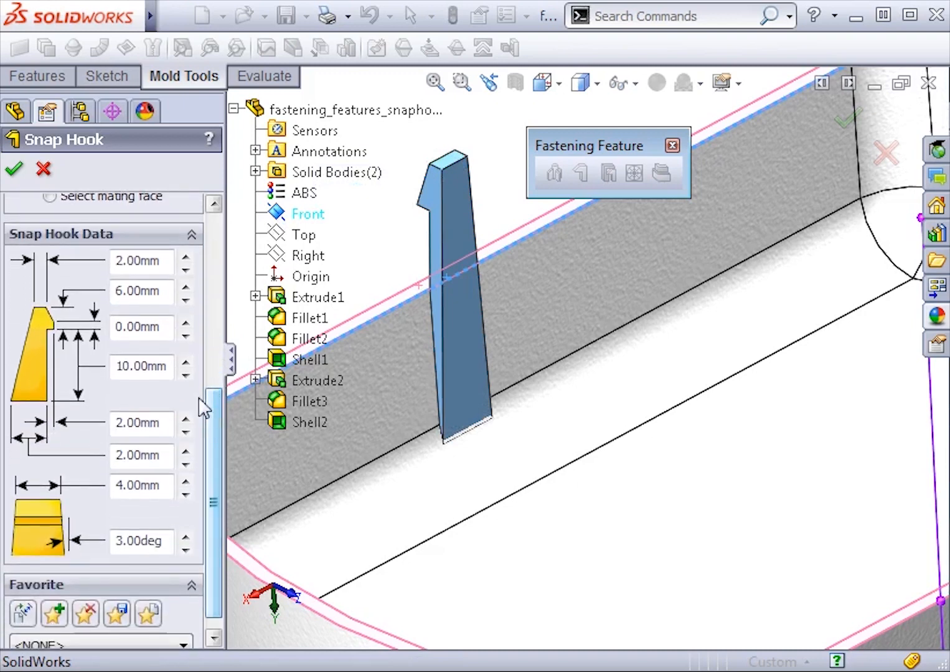
double_click(117, 367)
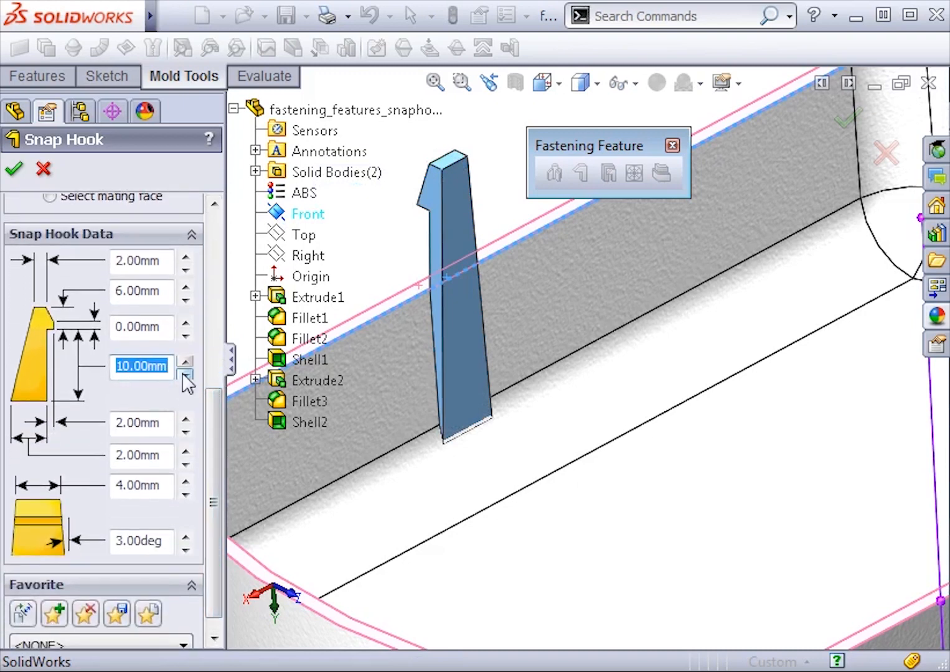
text(15)
key(Return)
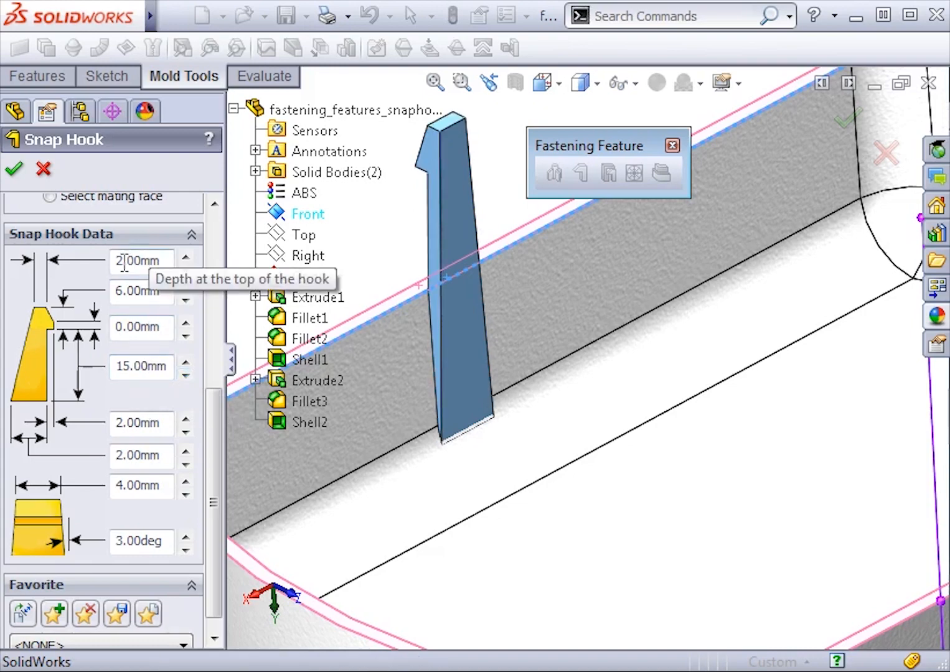
drag(212, 418, 219, 169)
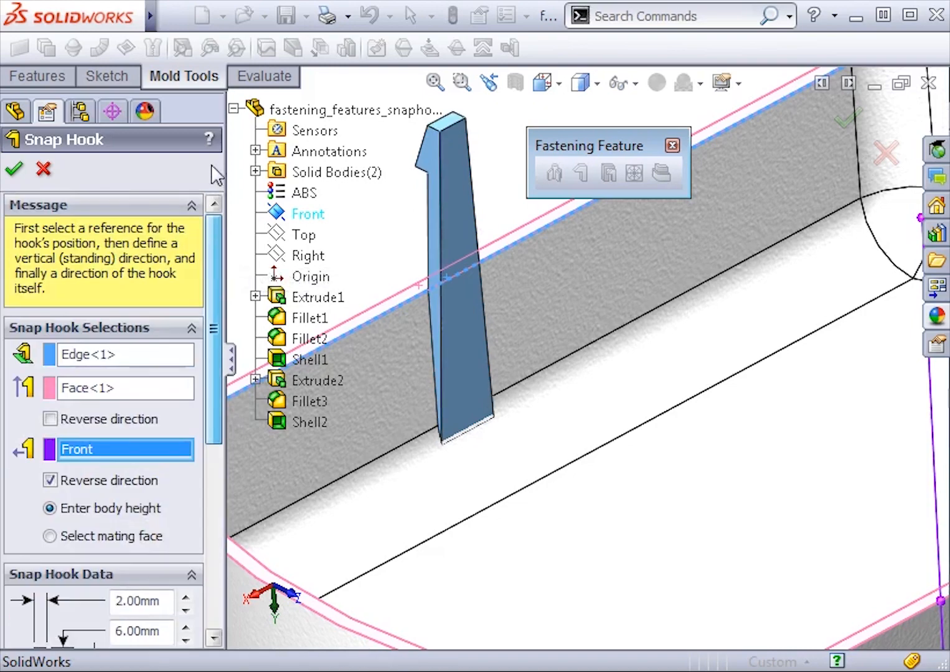
click(14, 169)
click(337, 179)
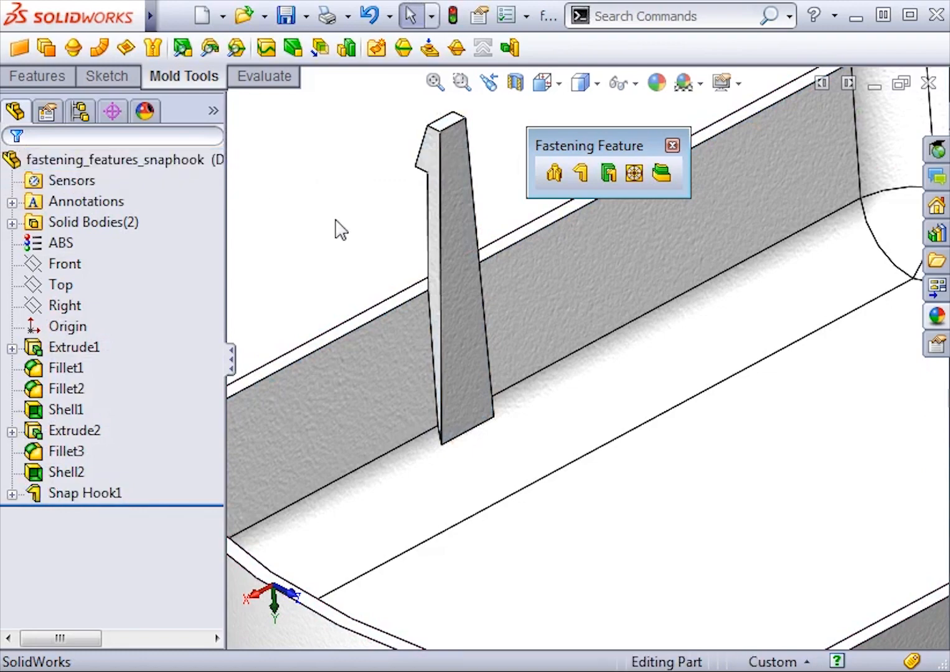
key(z)
key(z)
key(z)
key(z)
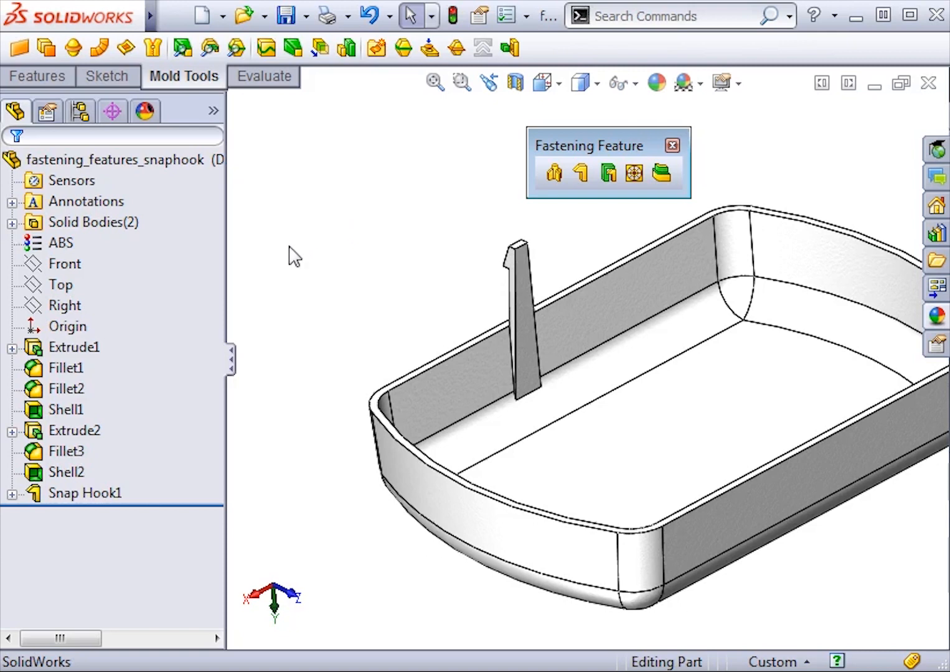
- Edit the snap hook's 3D sketch, adding a midpoint relation between its position point and the inner rim edge, and exit the sketch
click(12, 493)
click(73, 512)
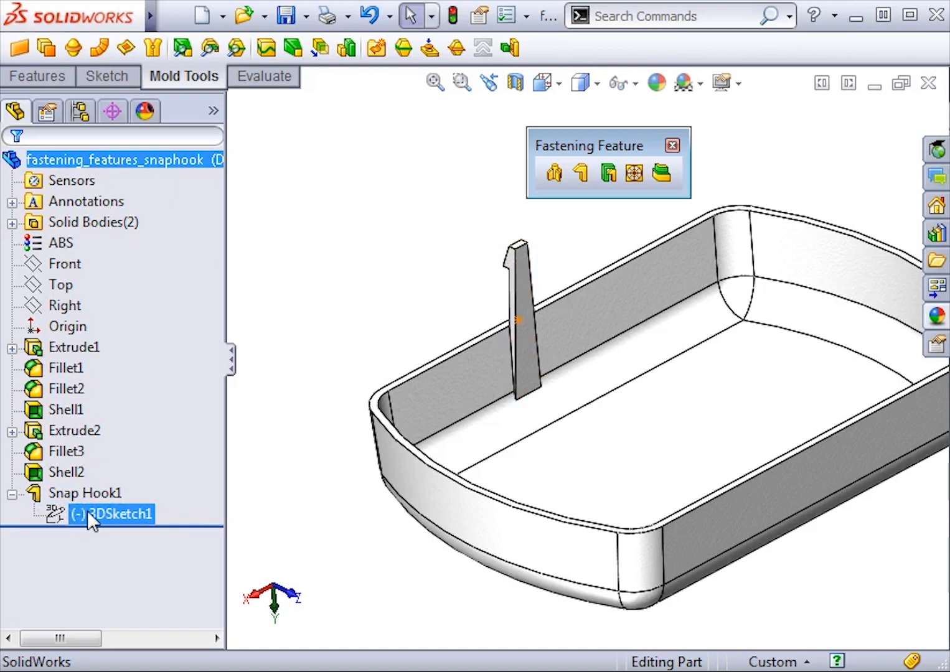
click(88, 512)
click(104, 445)
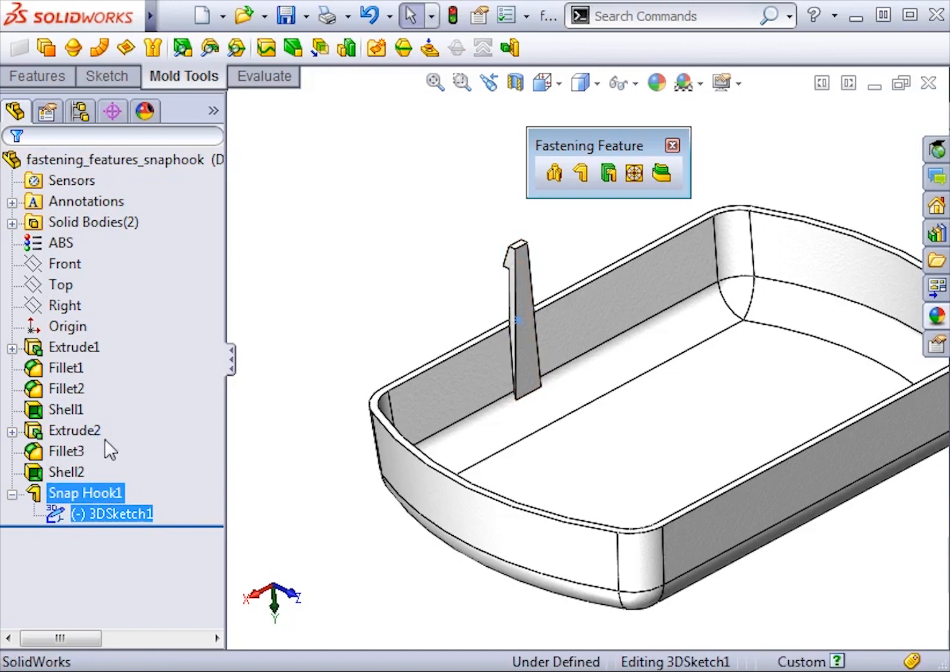
scroll(516, 325, down, 5)
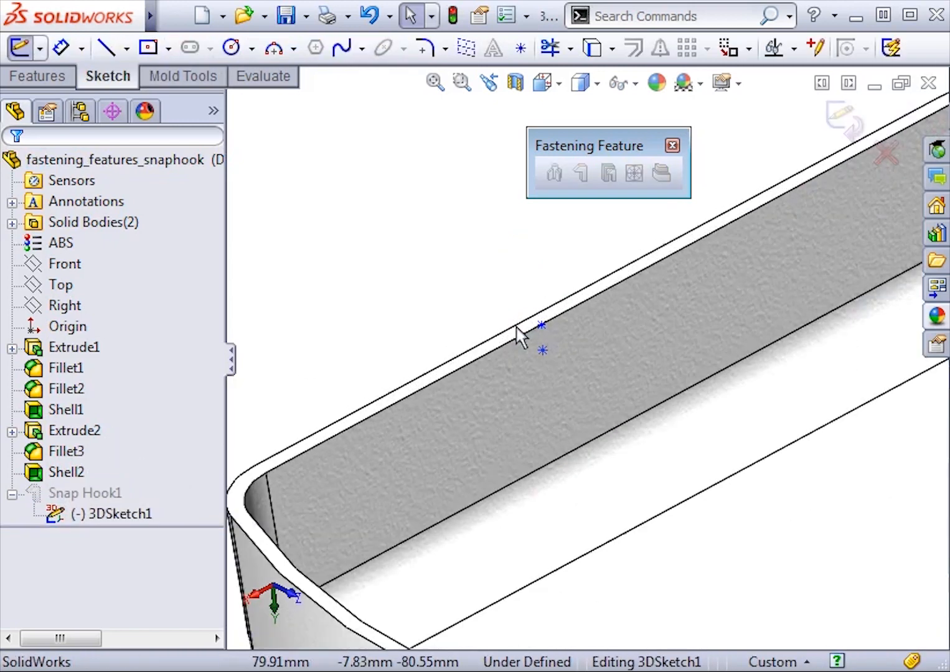
click(541, 325)
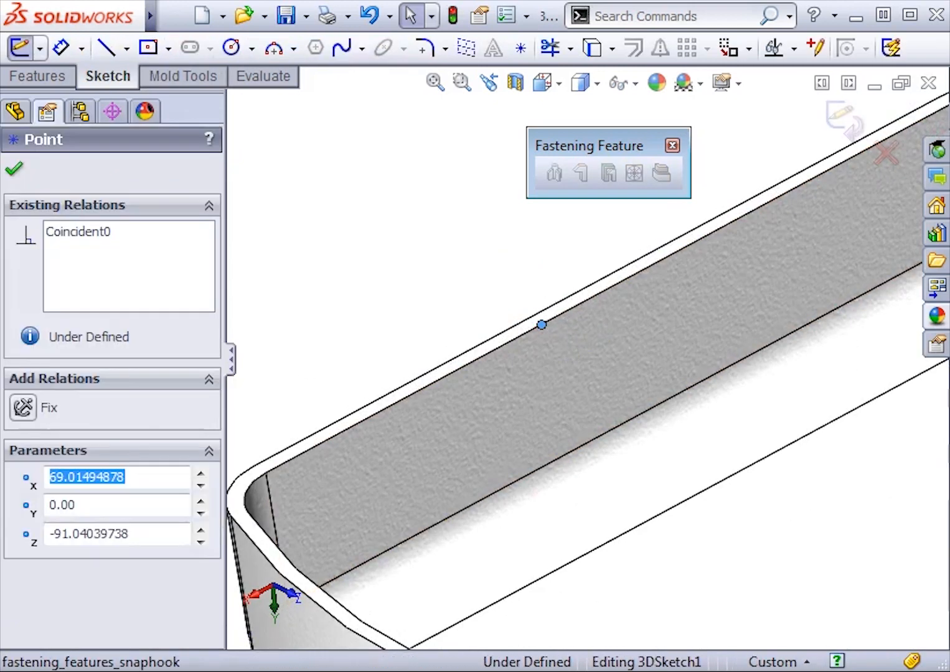
ctrl+click(590, 302)
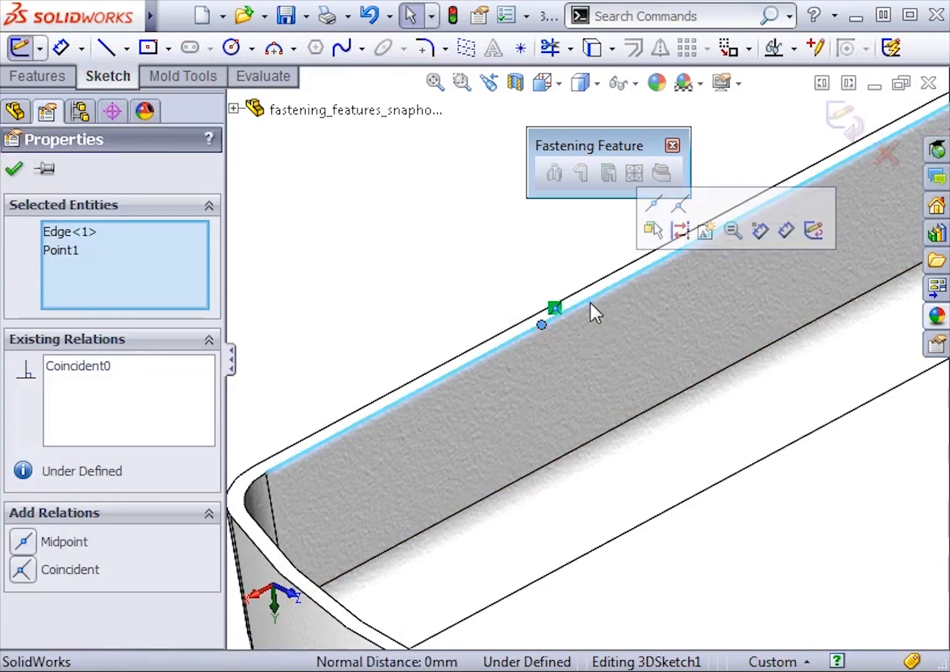
click(653, 208)
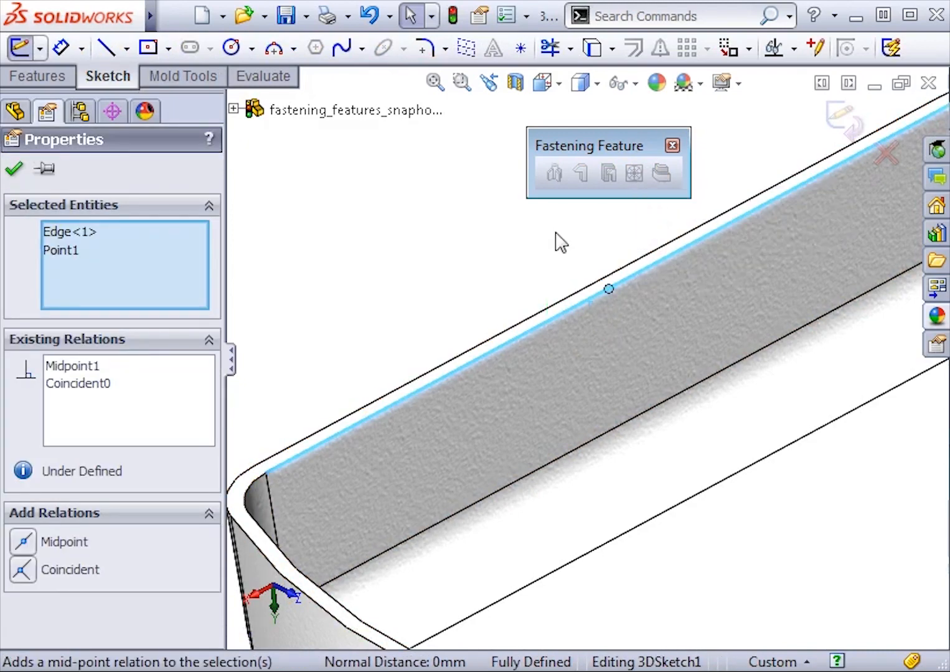
click(511, 244)
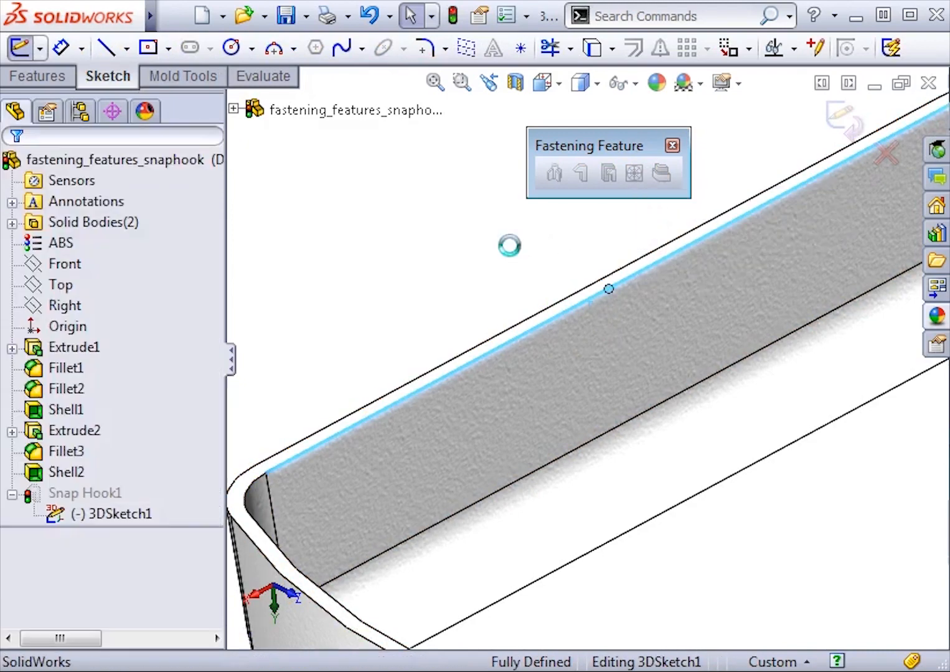
click(839, 114)
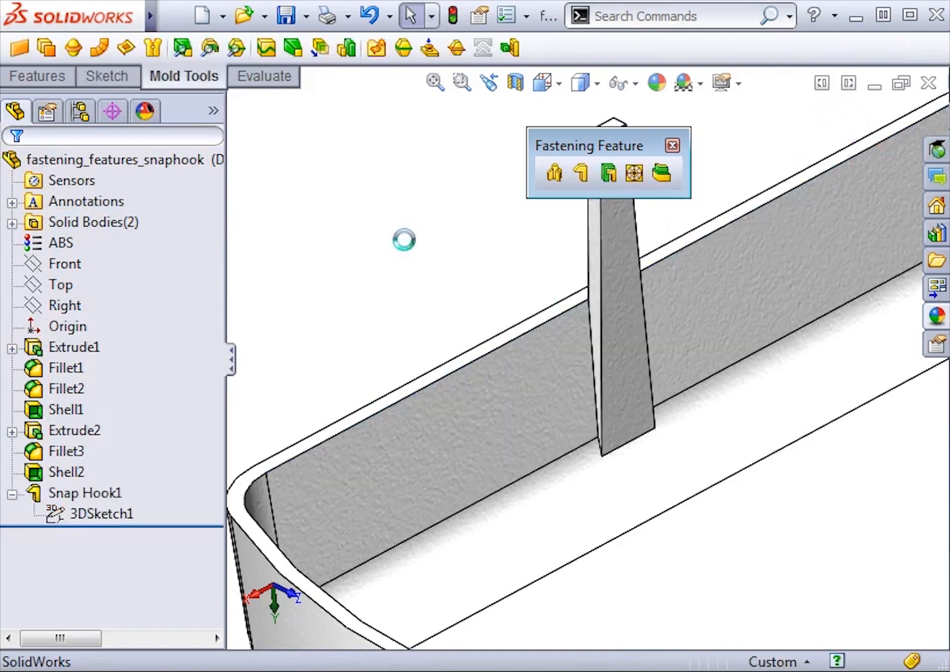
- Show the hidden Shell2 cover body, with the fastening tools kept clear of the snap hook
drag(603, 146, 362, 152)
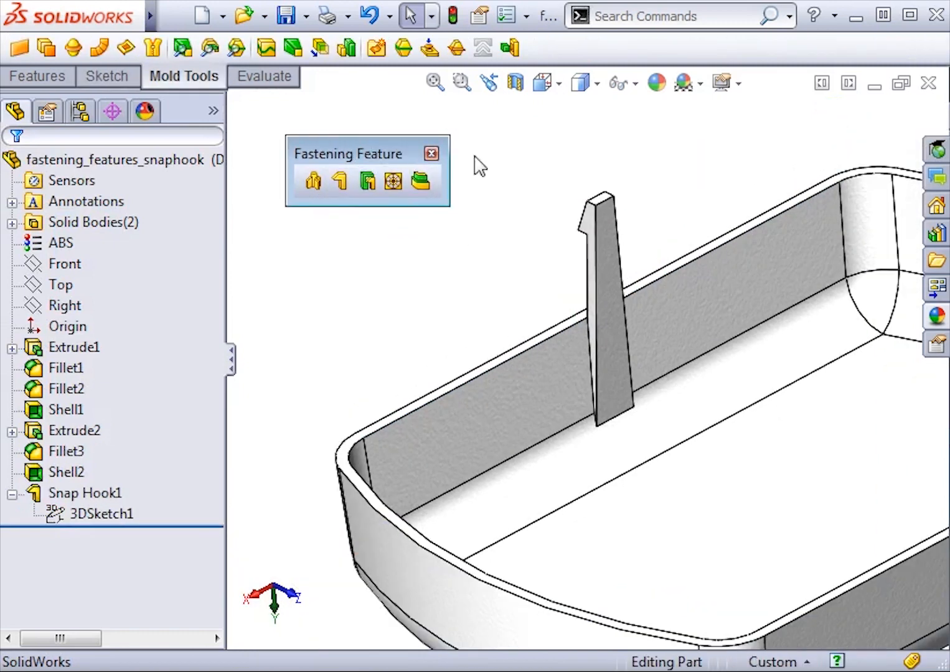
key(f)
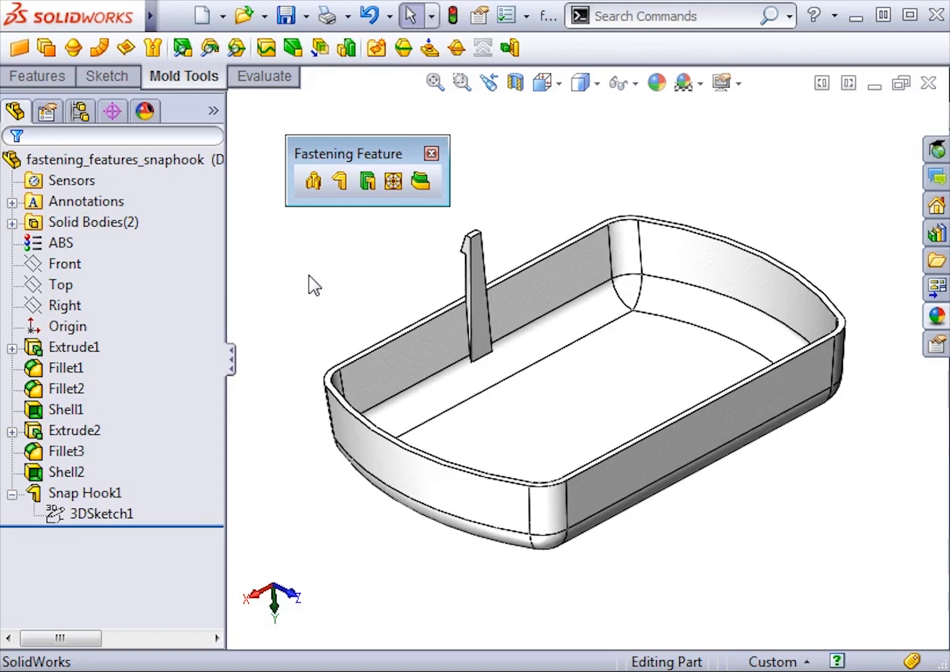
click(12, 223)
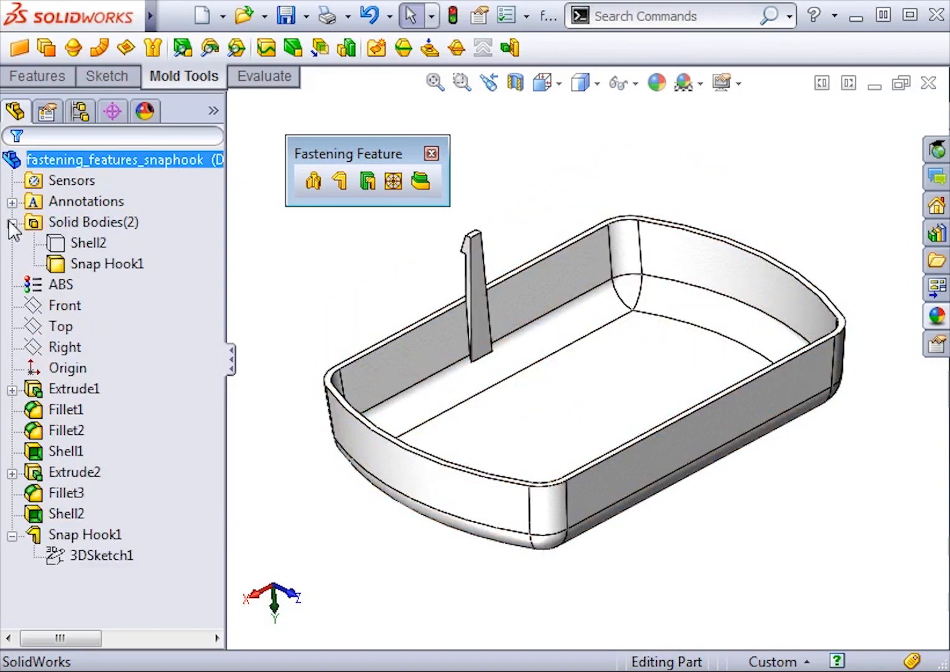
click(88, 244)
click(102, 204)
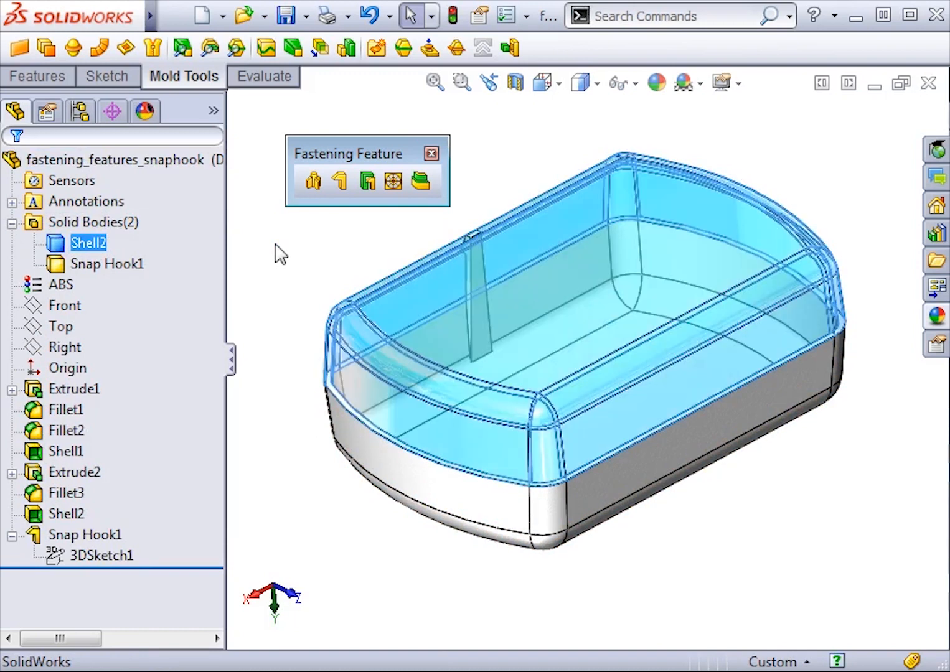
click(281, 254)
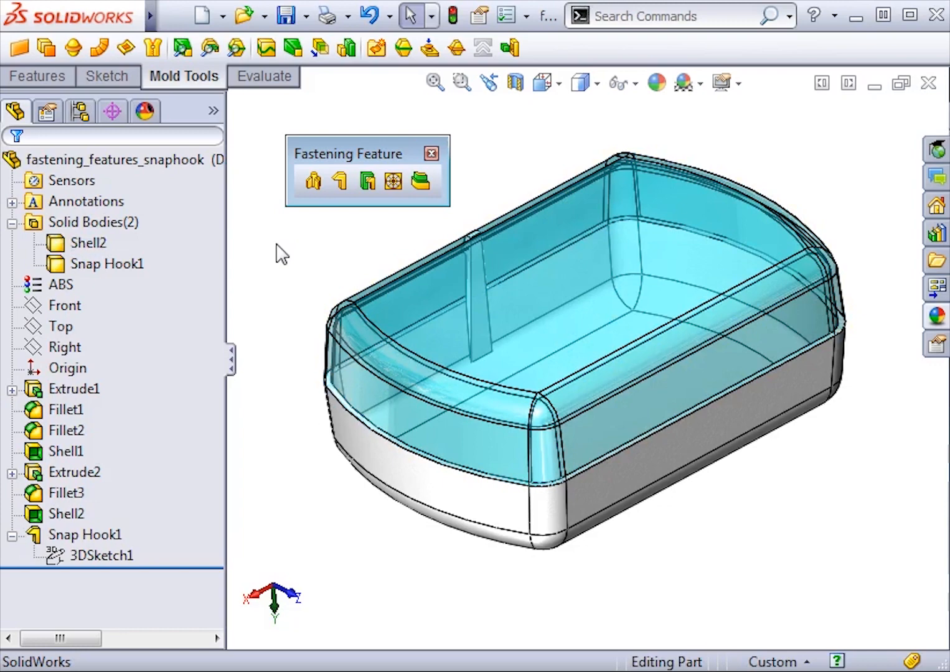
- Start a Snap Hook Groove from the snap hook, with the transparent Shell2 cover as the body to cut
middle_drag(282, 297, 460, 212)
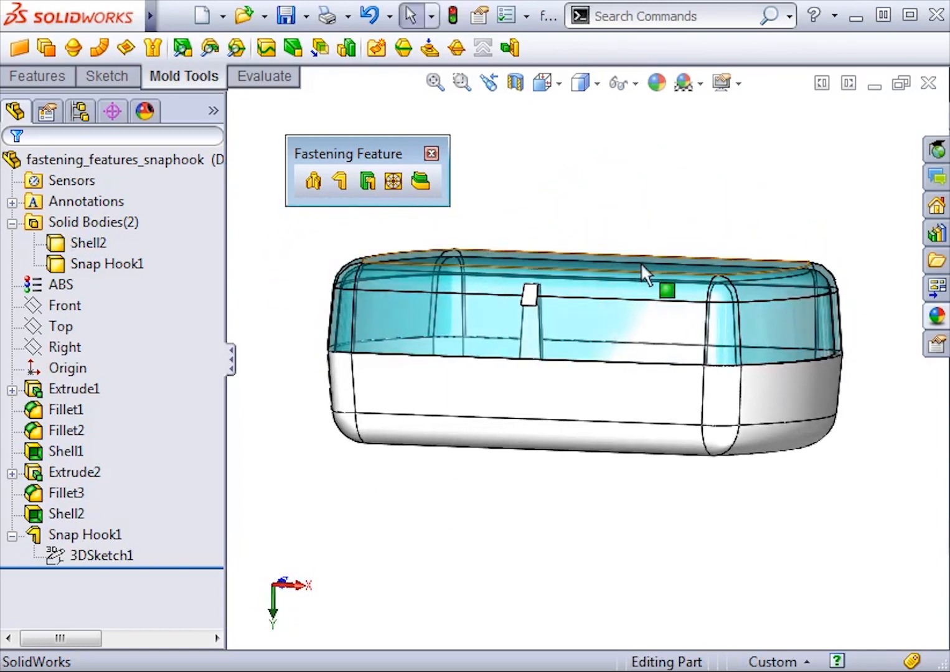
scroll(555, 266, down, 3)
middle_drag(555, 266, 530, 256)
scroll(536, 397, up, 3)
middle_drag(537, 396, 429, 391)
scroll(430, 391, down, 3)
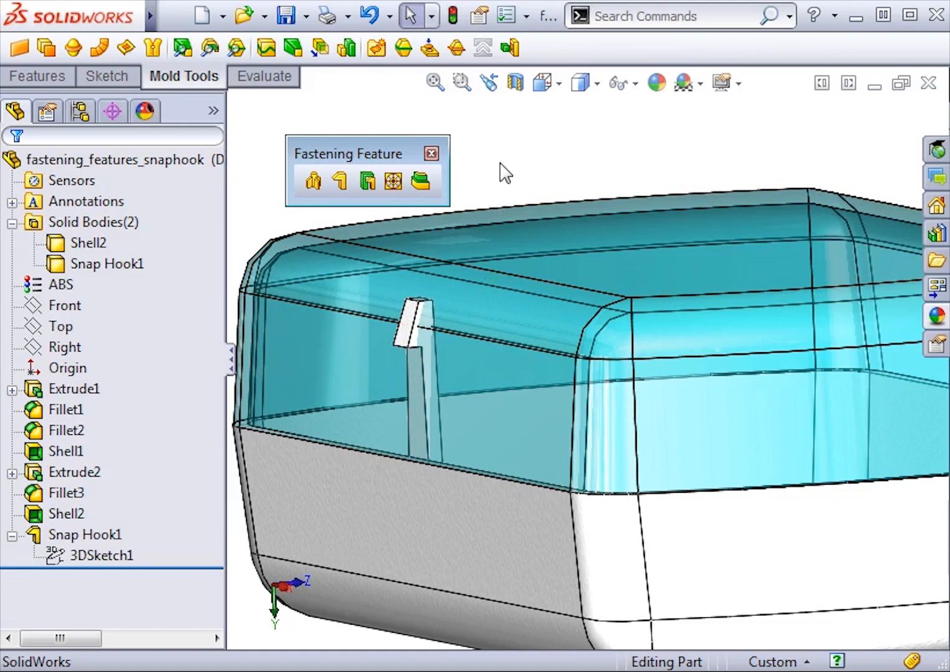
click(368, 181)
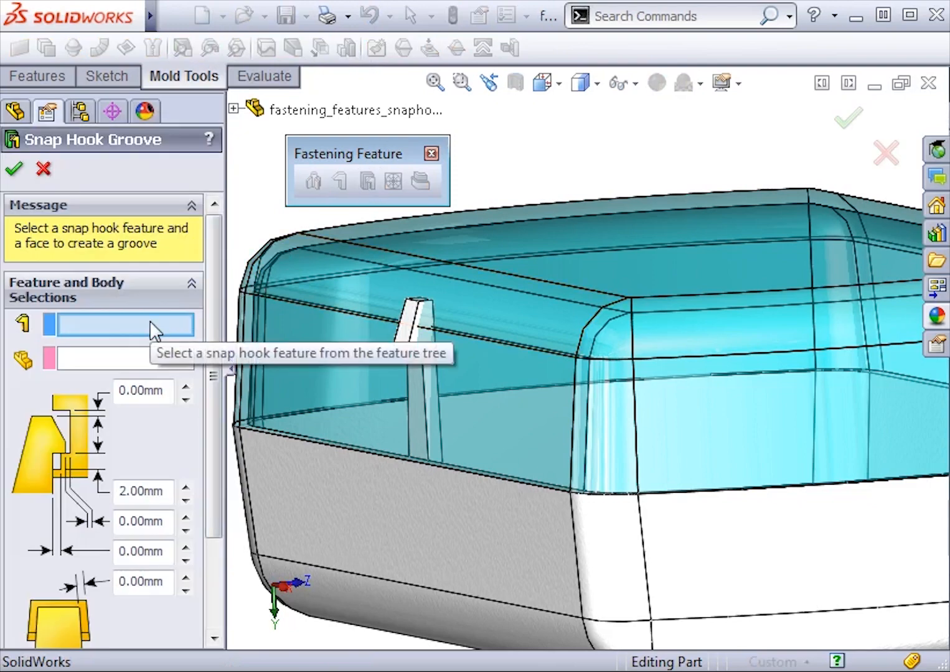
click(406, 326)
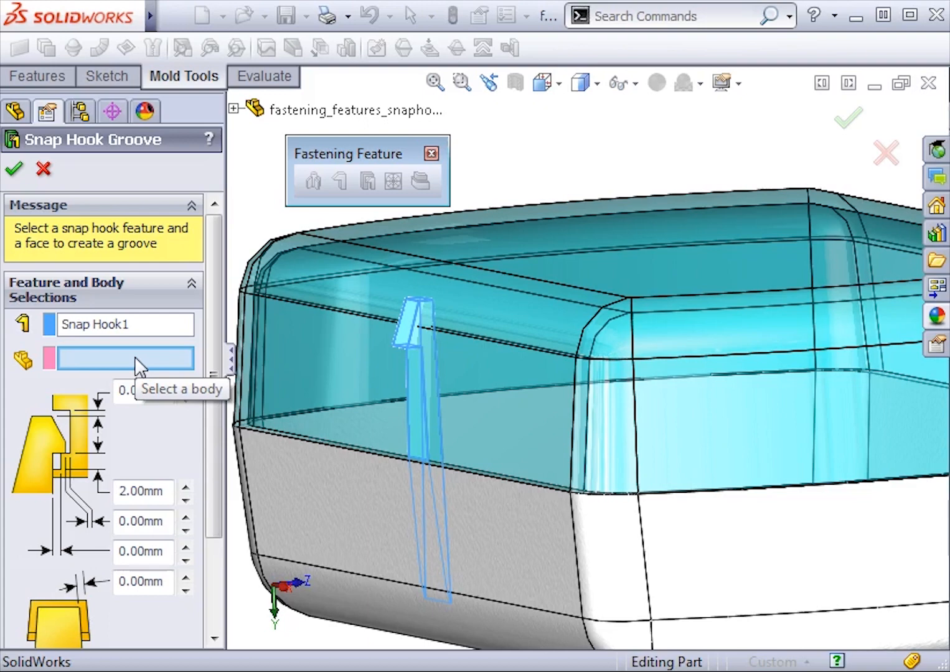
click(297, 372)
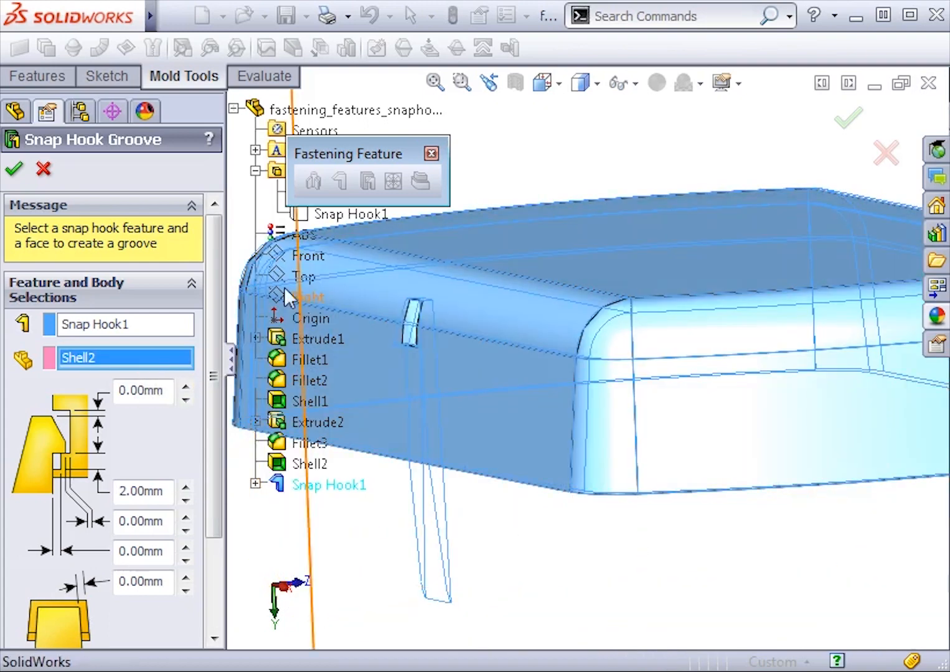
click(236, 108)
- Set the groove's height offset above the snap hook to 0.5 mm, finish the groove, and inspect it
drag(211, 241, 210, 327)
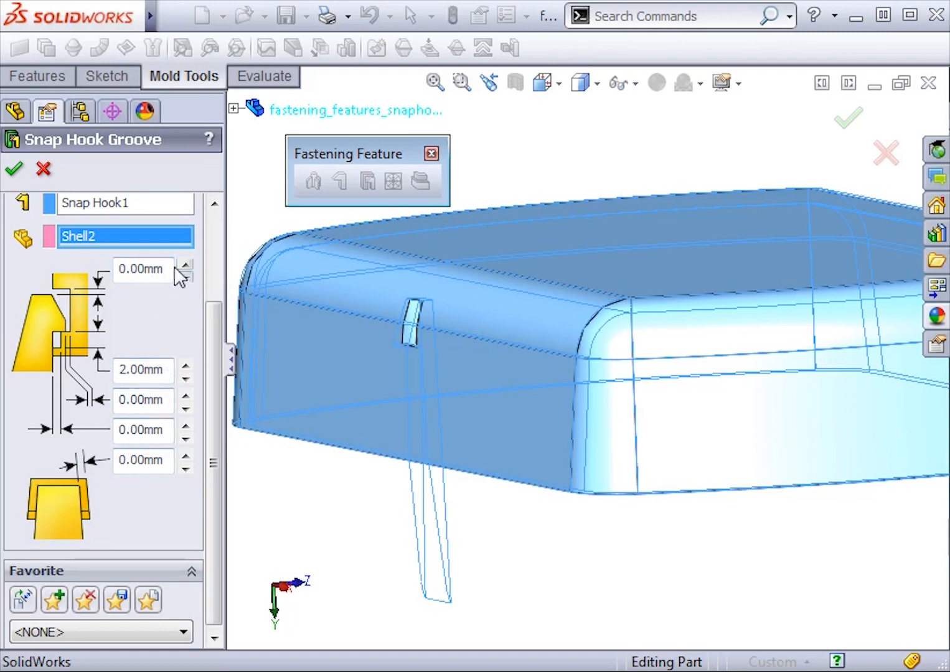
drag(172, 269, 115, 271)
text(.5)
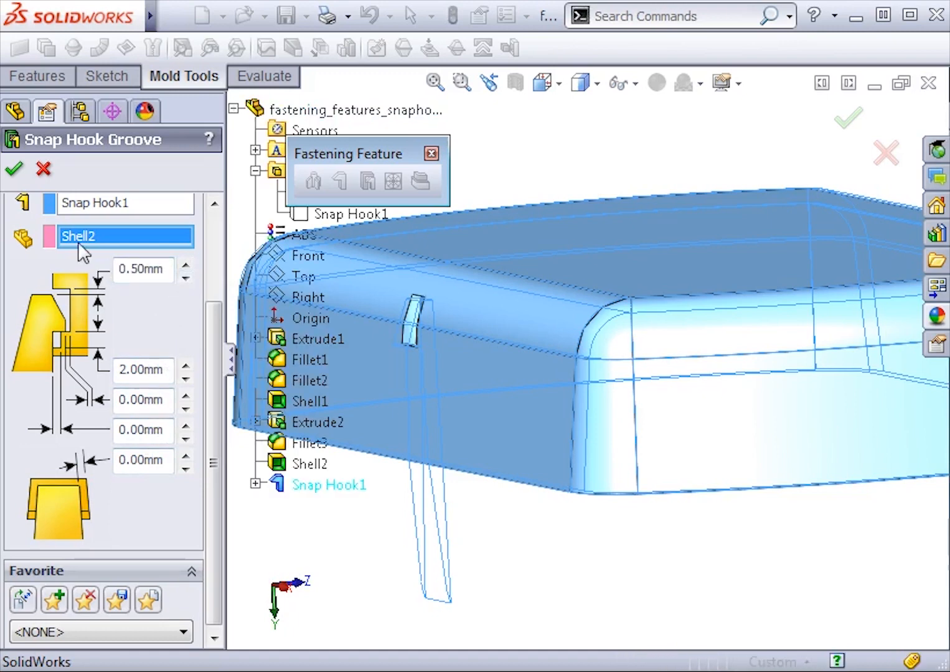
click(13, 168)
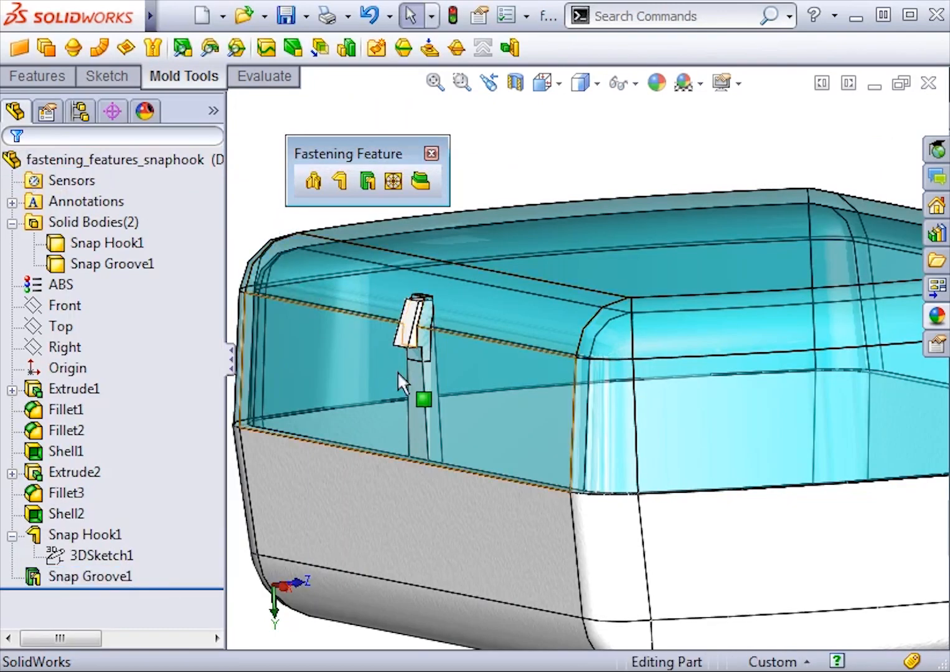
middle_drag(398, 381, 545, 409)
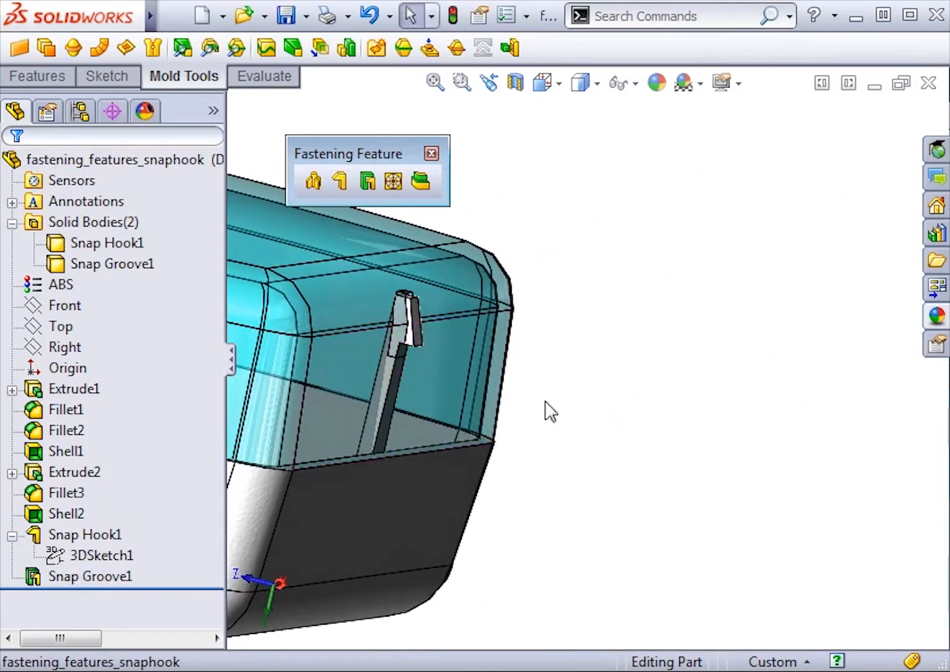
scroll(418, 345, down, 5)
mouse_move(632, 395)
middle_down()
mouse_move(659, 391)
mouse_move(483, 361)
middle_up()
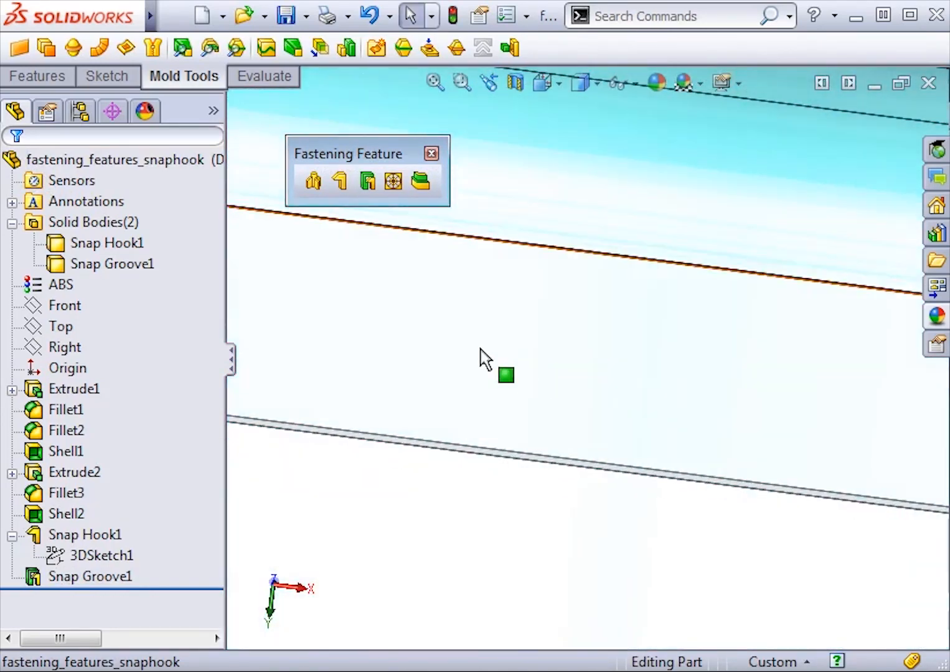
mouse_move(365, 339)
ctrl+middle_down()
mouse_move(842, 421)
mouse_move(655, 416)
mouse_move(689, 411)
ctrl+middle_up()
scroll(690, 425, up, 5)
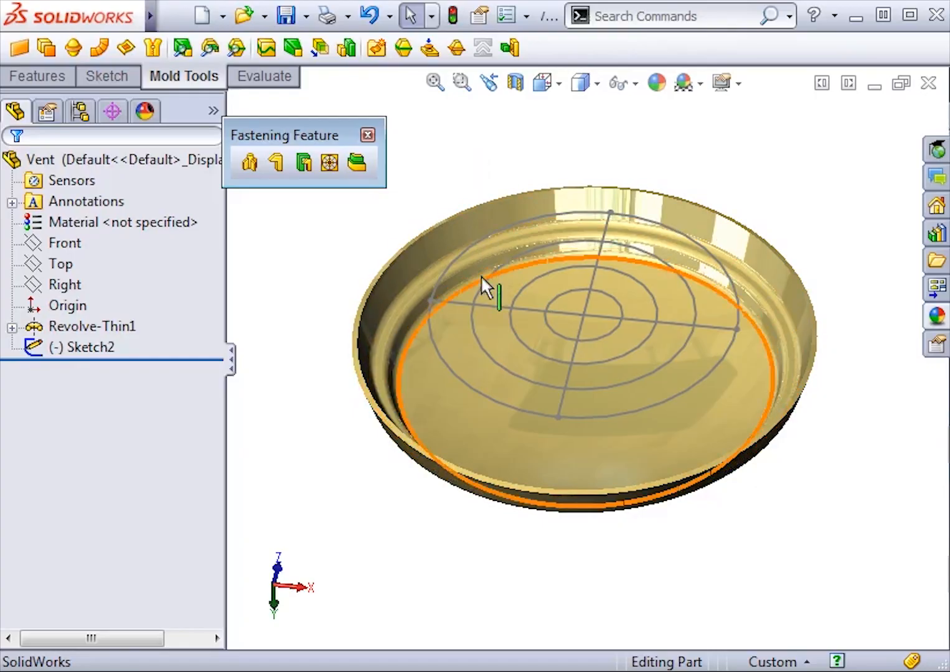
- Start a Vent feature with the outermost circle of Sketch2 as its boundary
mouse_move(494, 317)
middle_down()
mouse_move(505, 216)
mouse_move(492, 326)
mouse_move(496, 377)
middle_up()
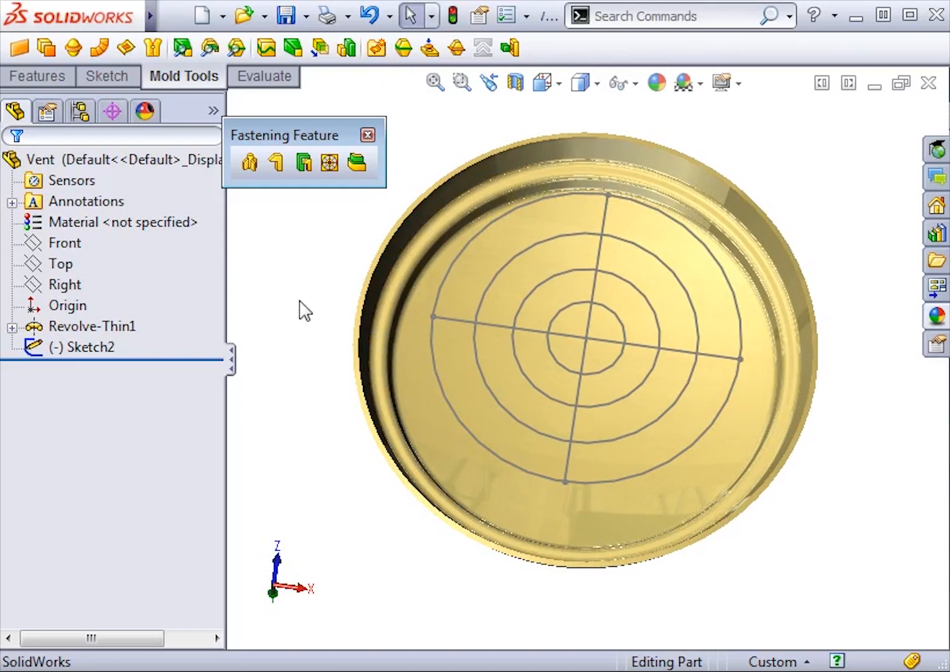
key(ctrl+8)
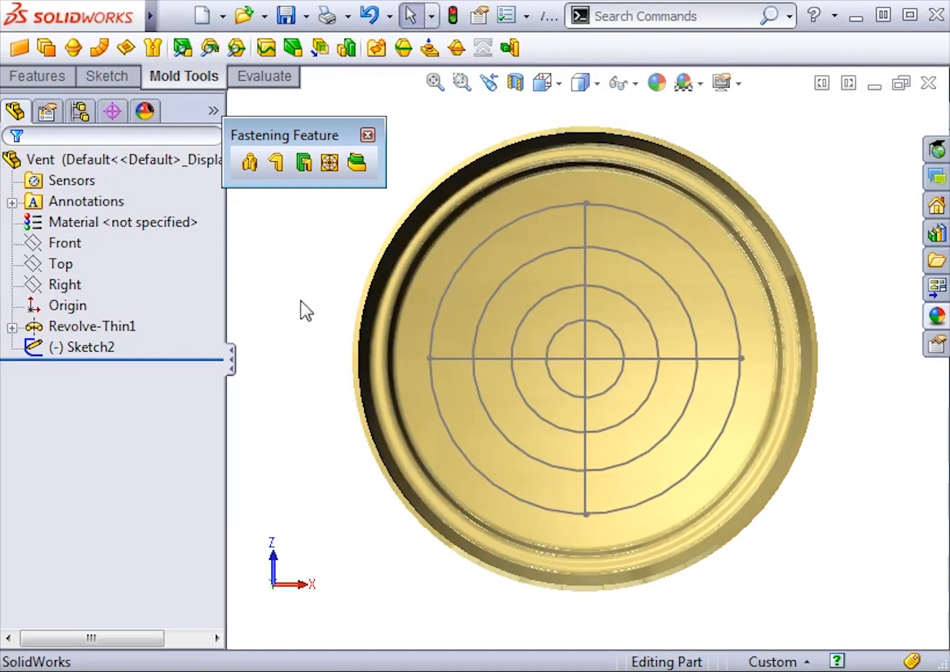
click(328, 163)
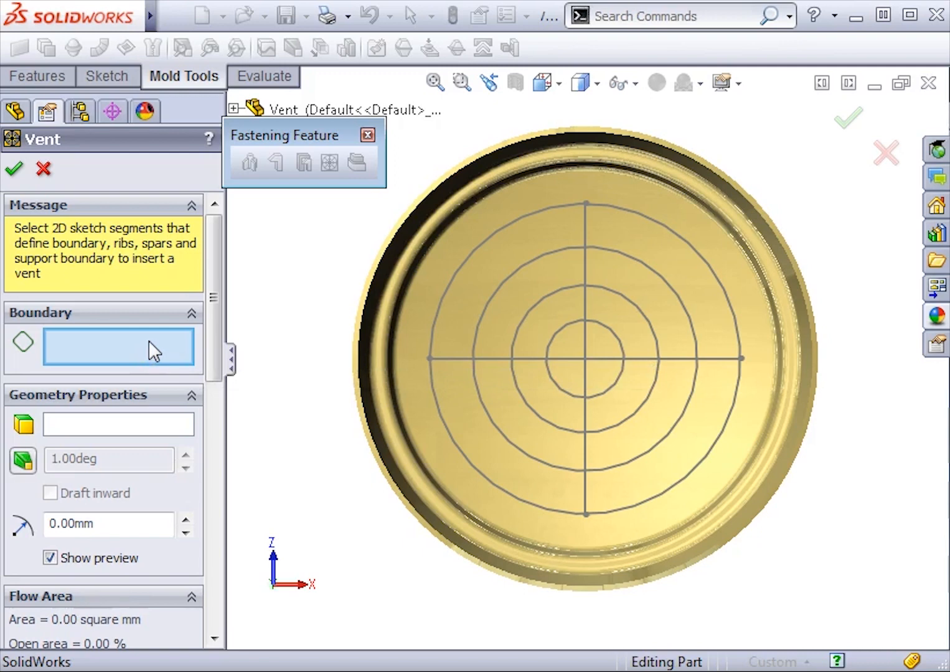
click(435, 319)
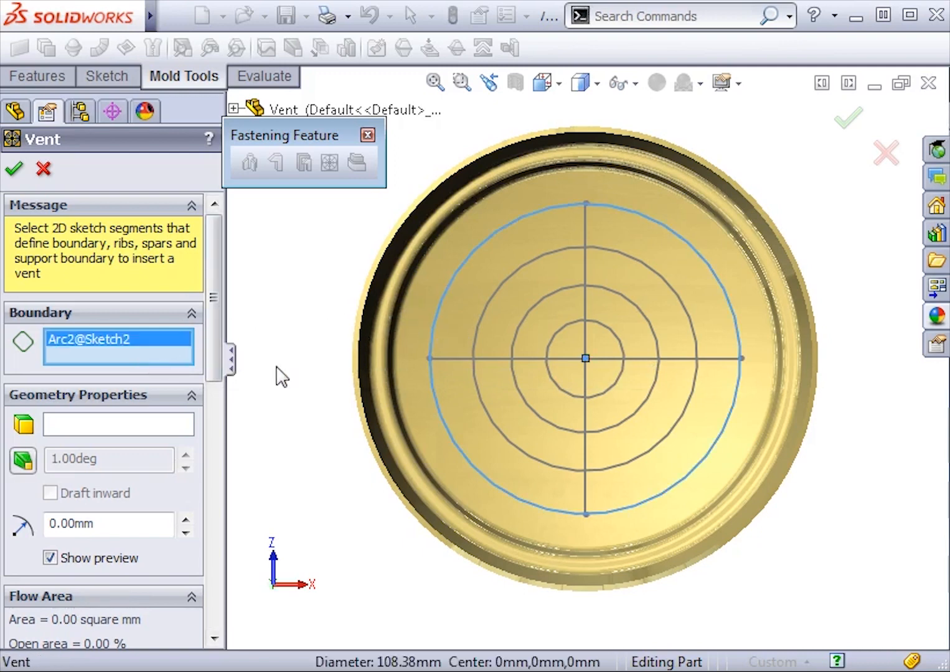
- Place the vent on the flat circular face inside the cap
click(126, 424)
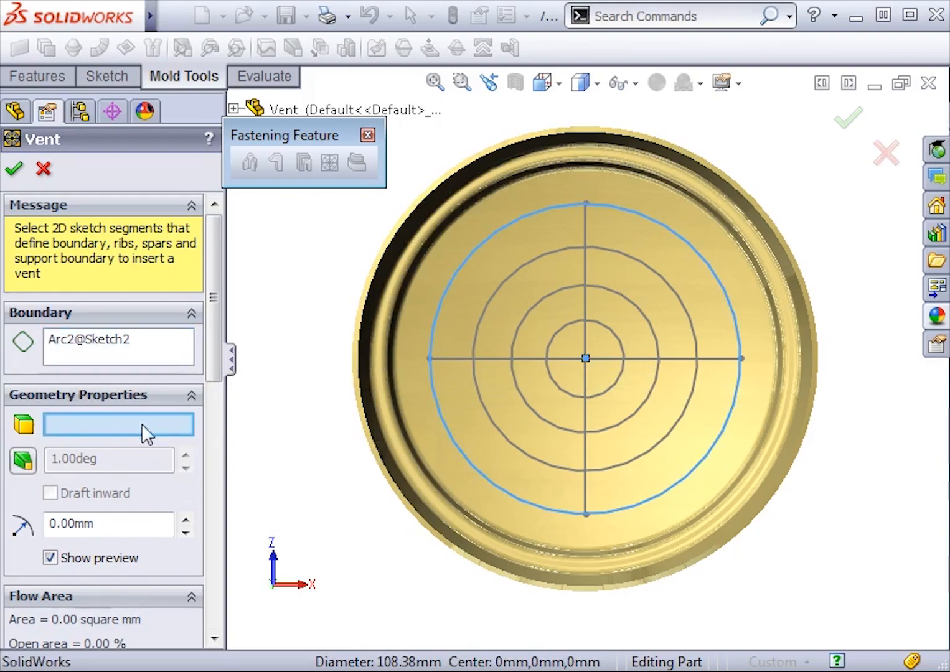
middle_drag(339, 492, 344, 382)
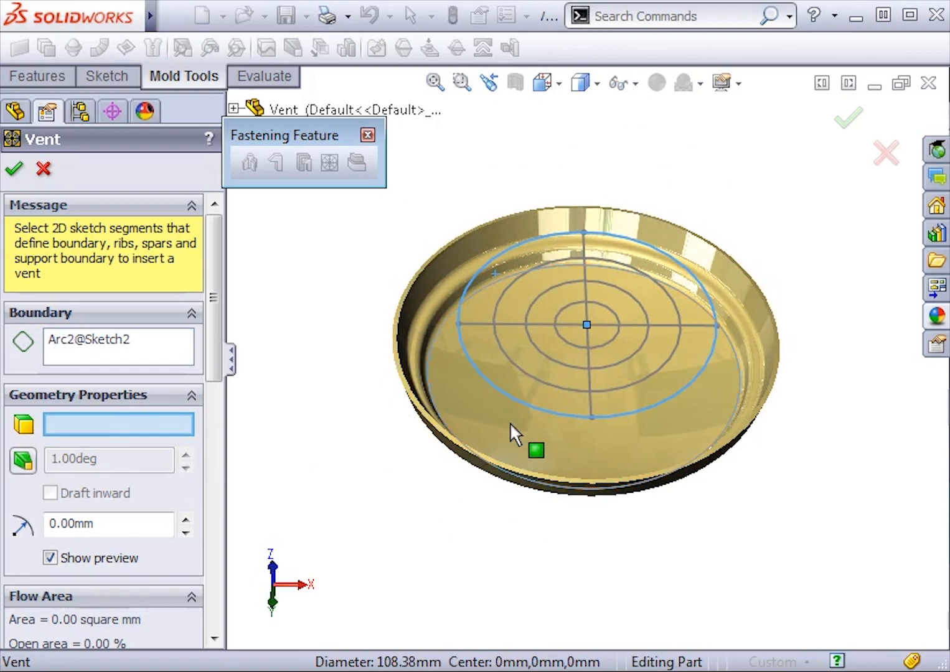
click(509, 423)
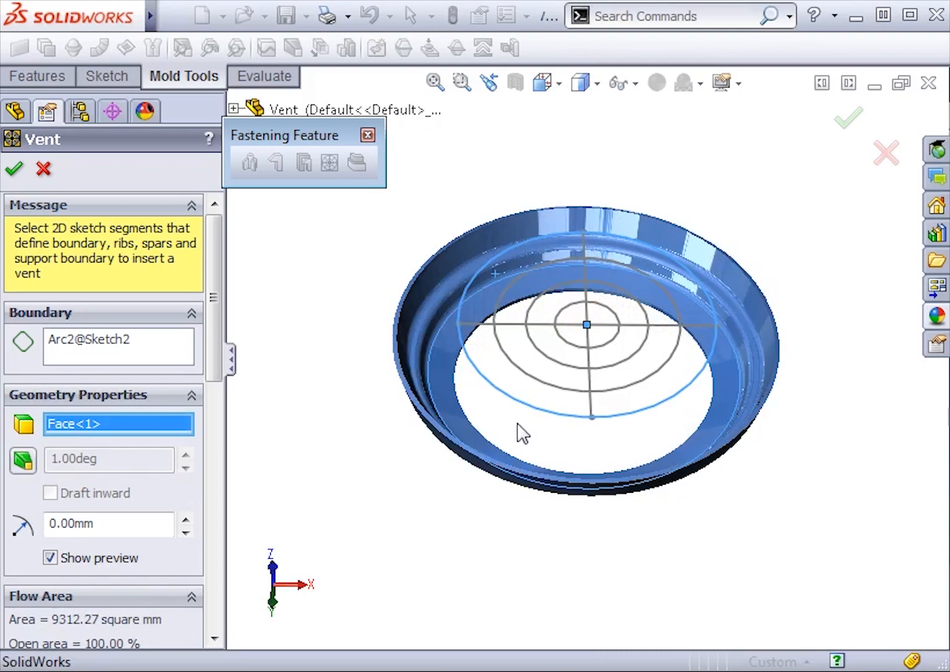
middle_drag(583, 159, 582, 266)
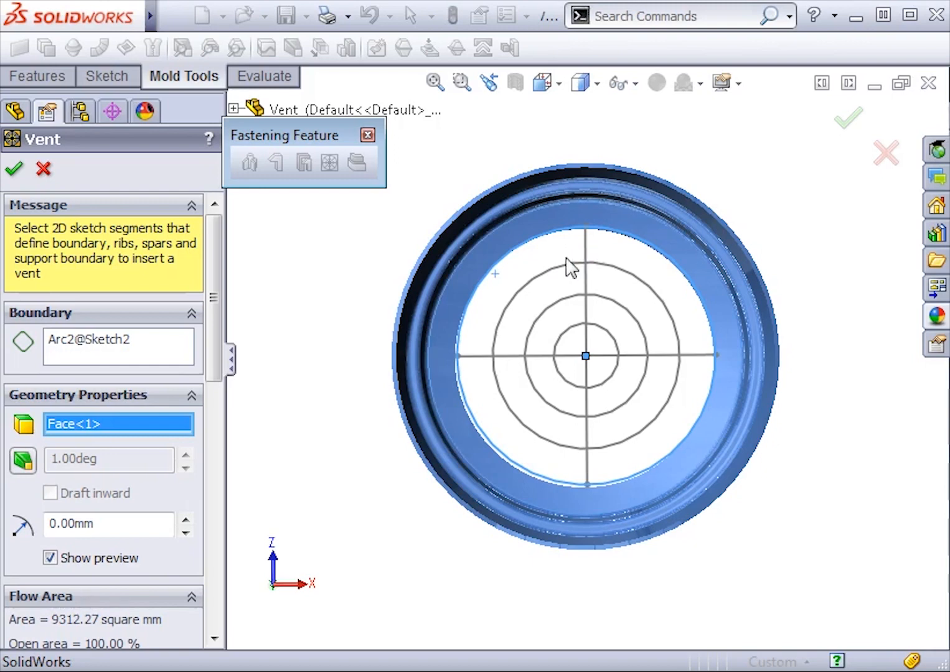
- Assign the two crossing sketch lines as the vent's ribs
drag(218, 307, 212, 380)
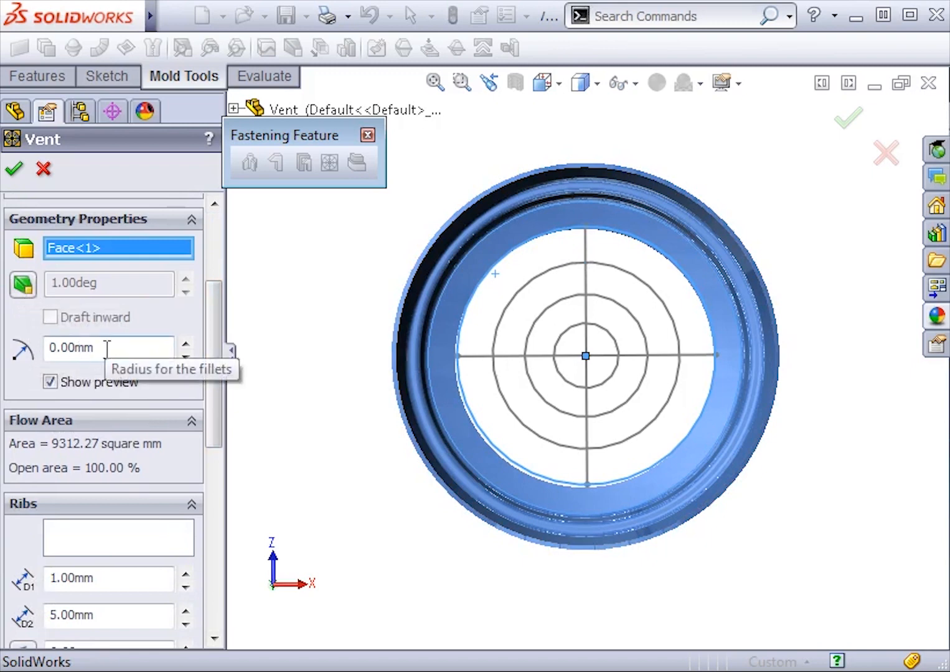
drag(215, 303, 211, 449)
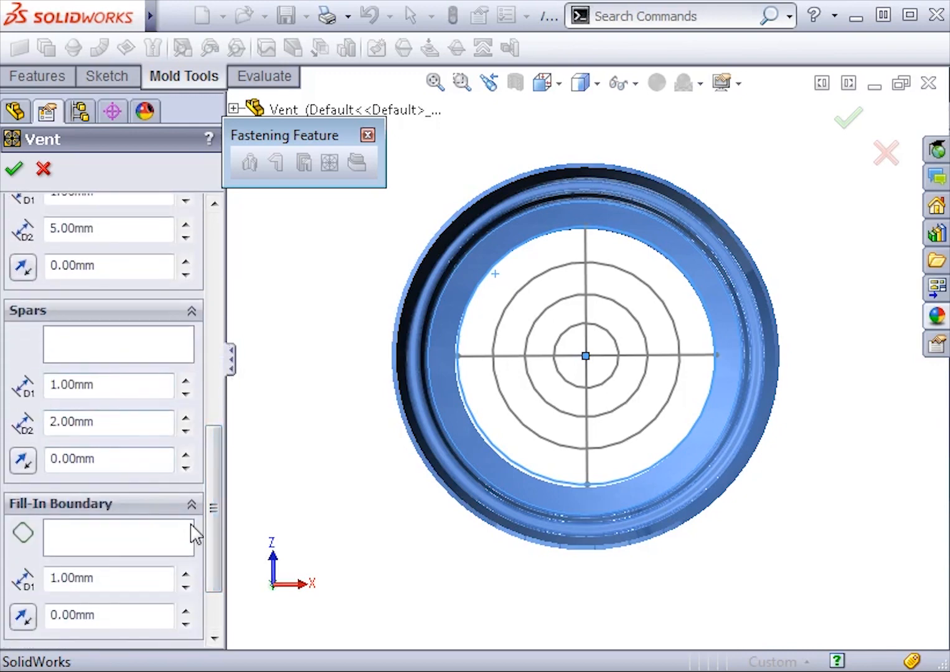
drag(216, 505, 215, 444)
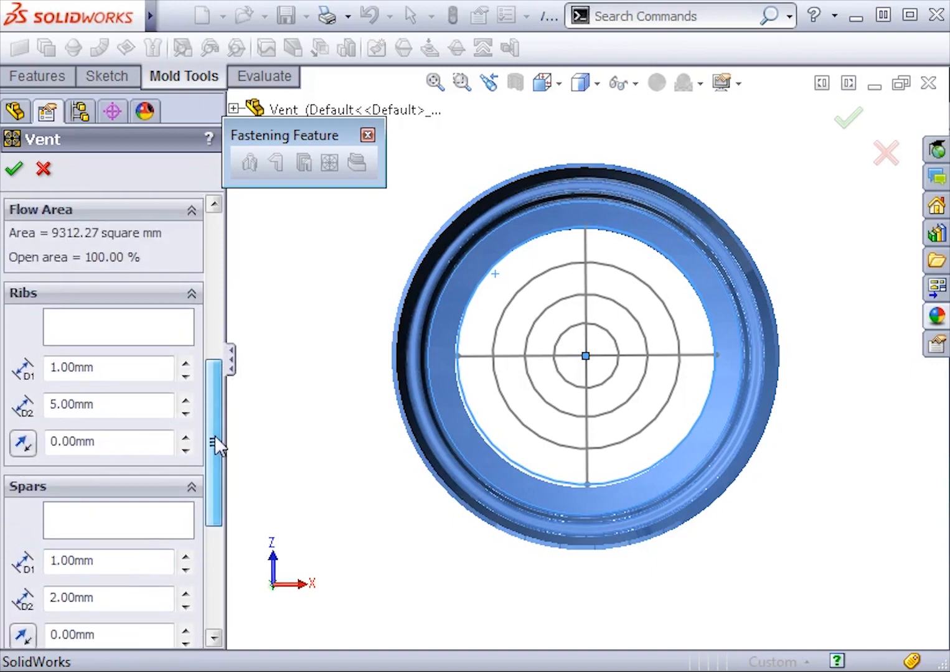
click(116, 322)
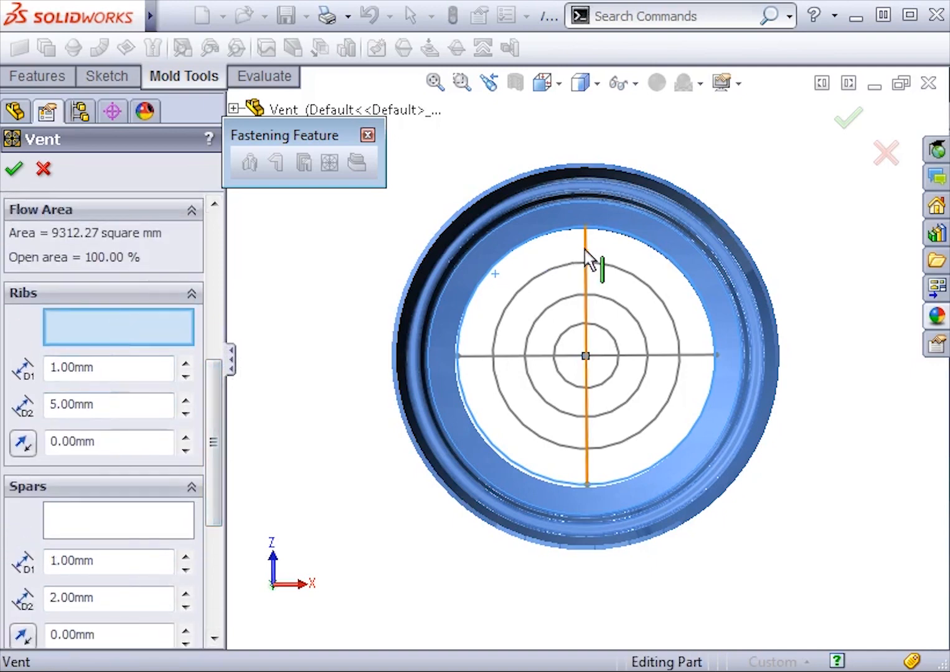
click(694, 355)
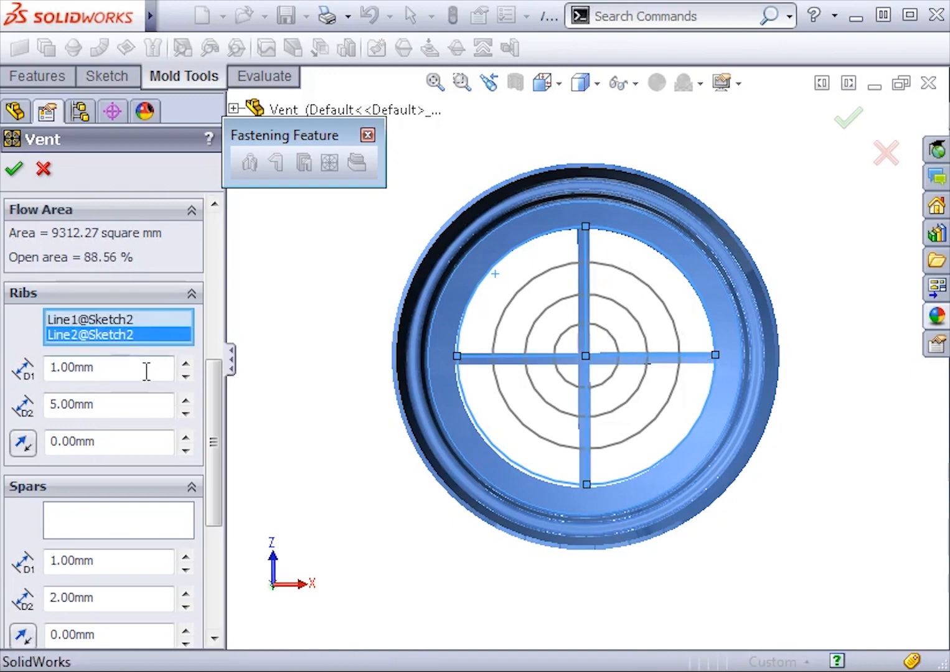
- Set the vent ribs' depth to 2 mm and their width to 4 mm
click(116, 370)
drag(116, 370, 43, 372)
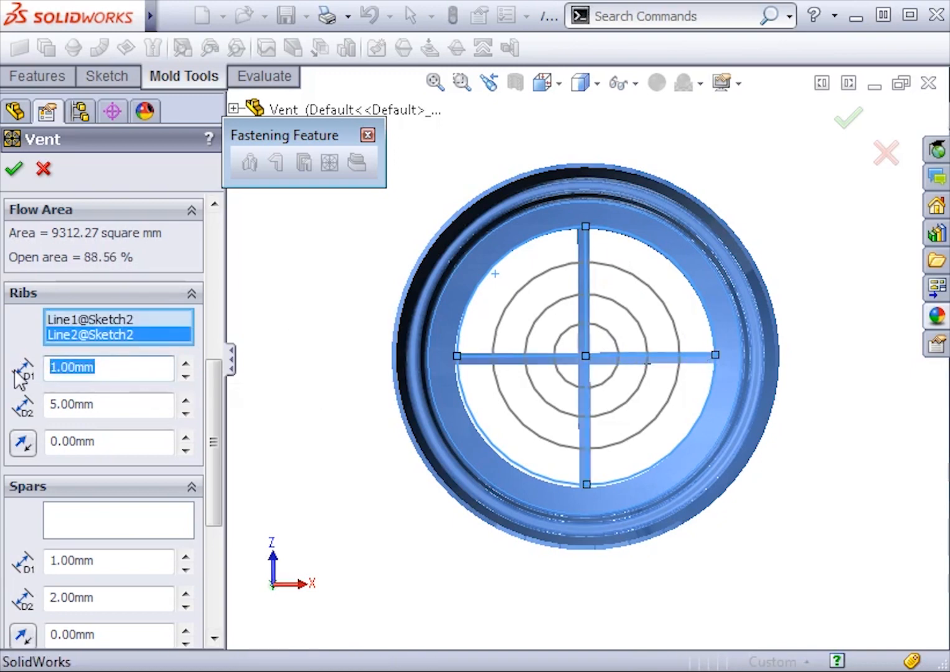
text(2)
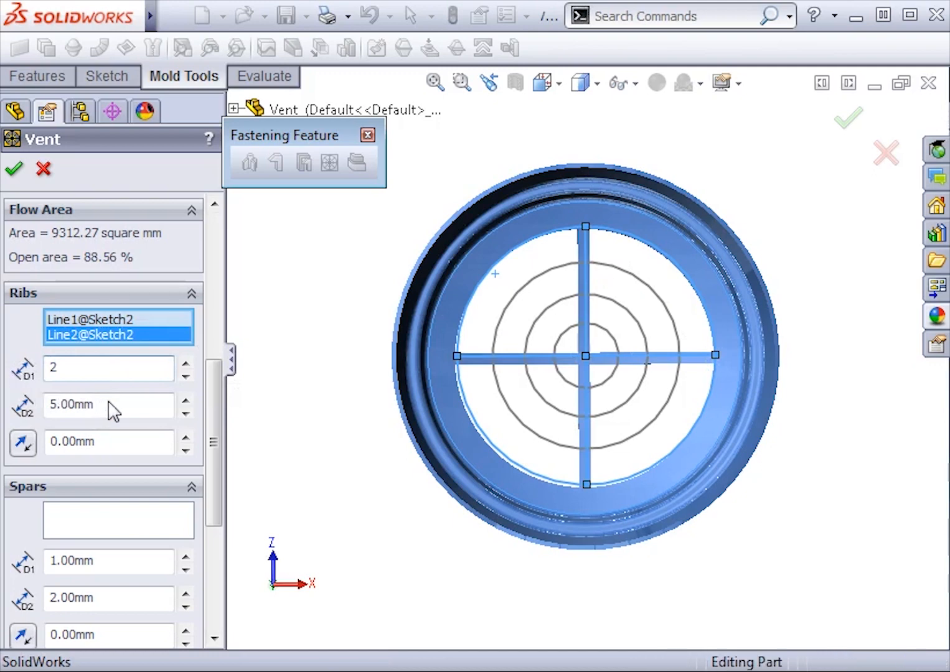
click(114, 404)
drag(115, 404, 9, 395)
text(4)
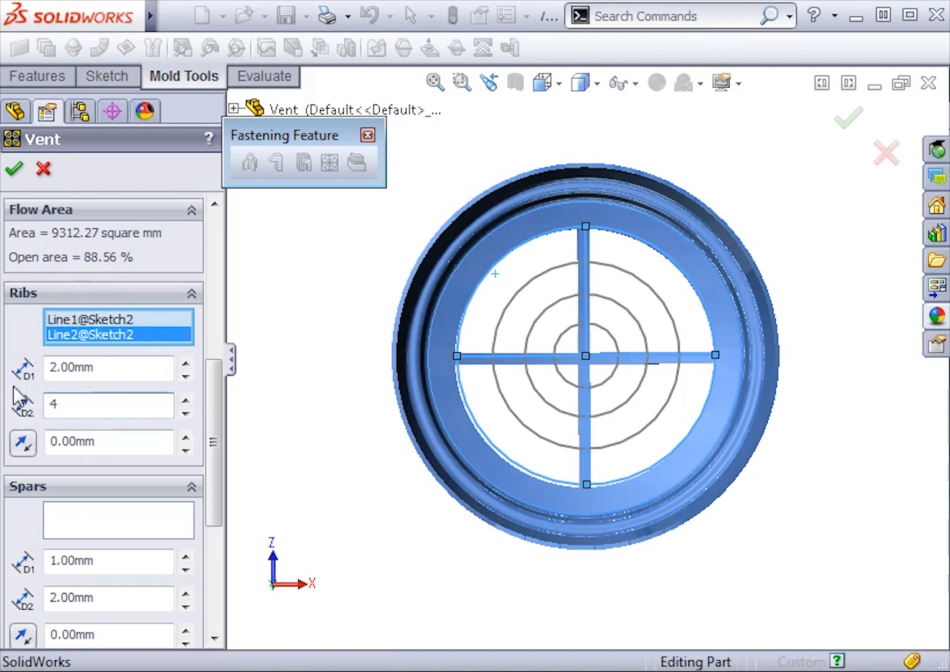
key(Return)
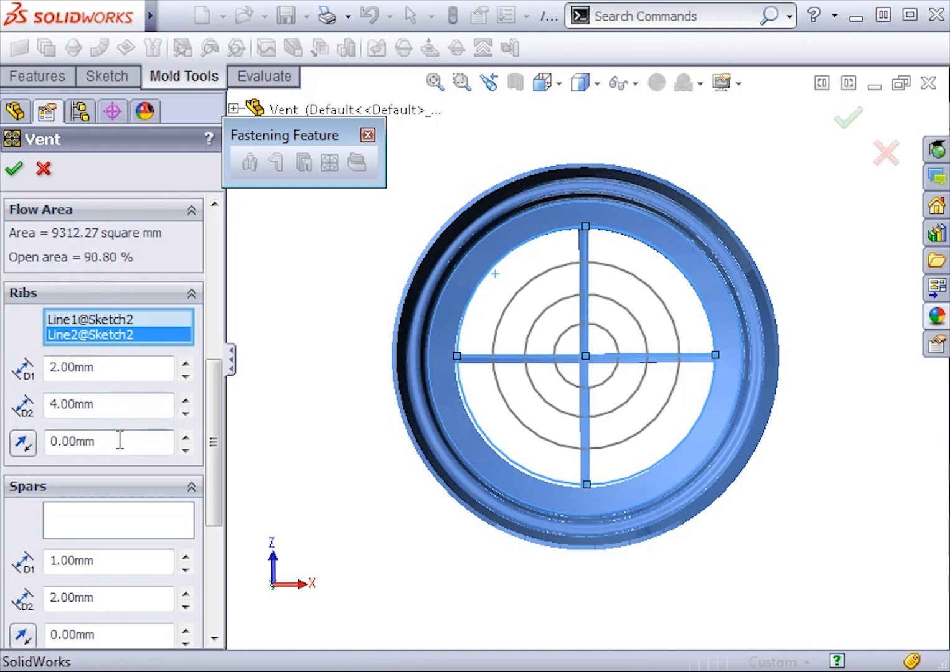
- Assign the two intermediate sketch circles as the vent's spars and set the spar width to 4 mm
scroll(217, 433, down, 3)
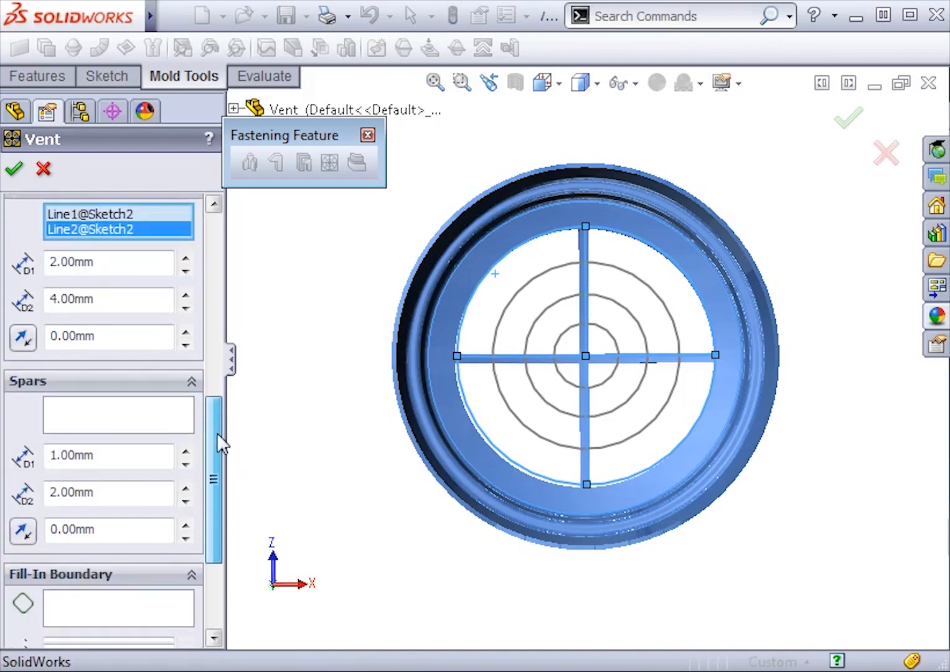
click(124, 407)
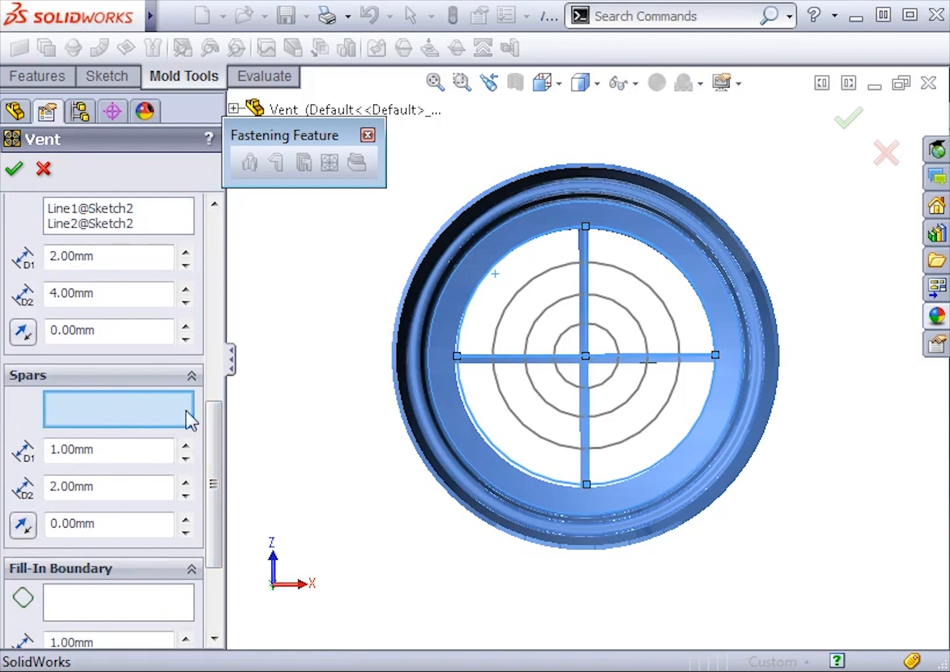
click(536, 326)
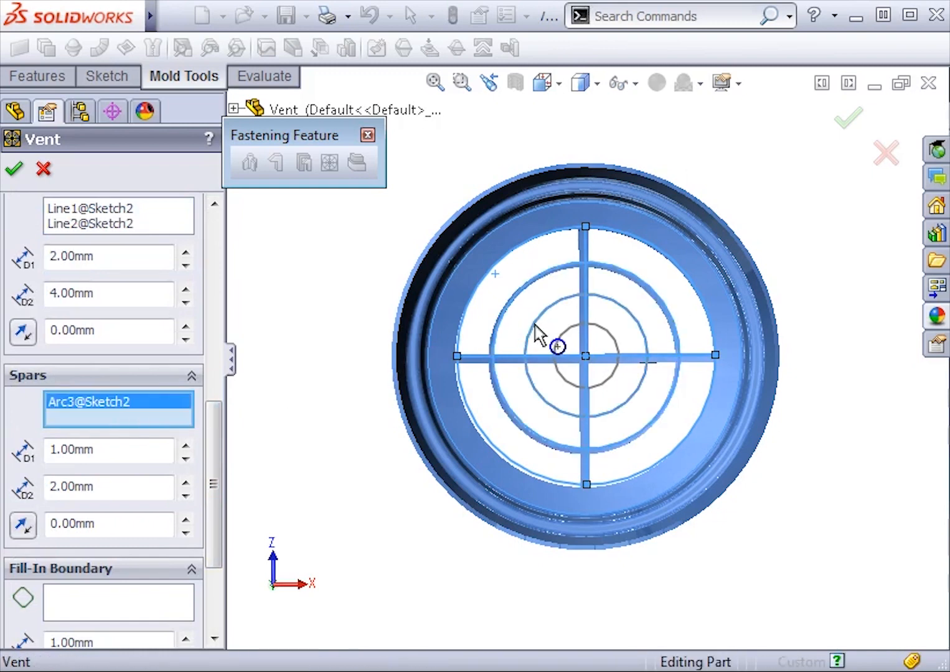
click(535, 325)
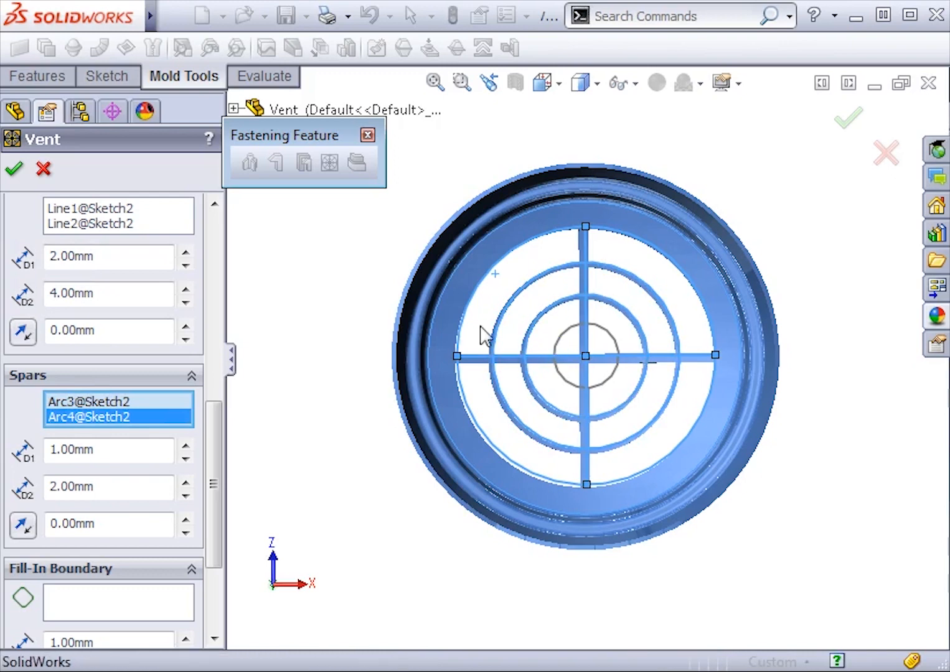
click(132, 449)
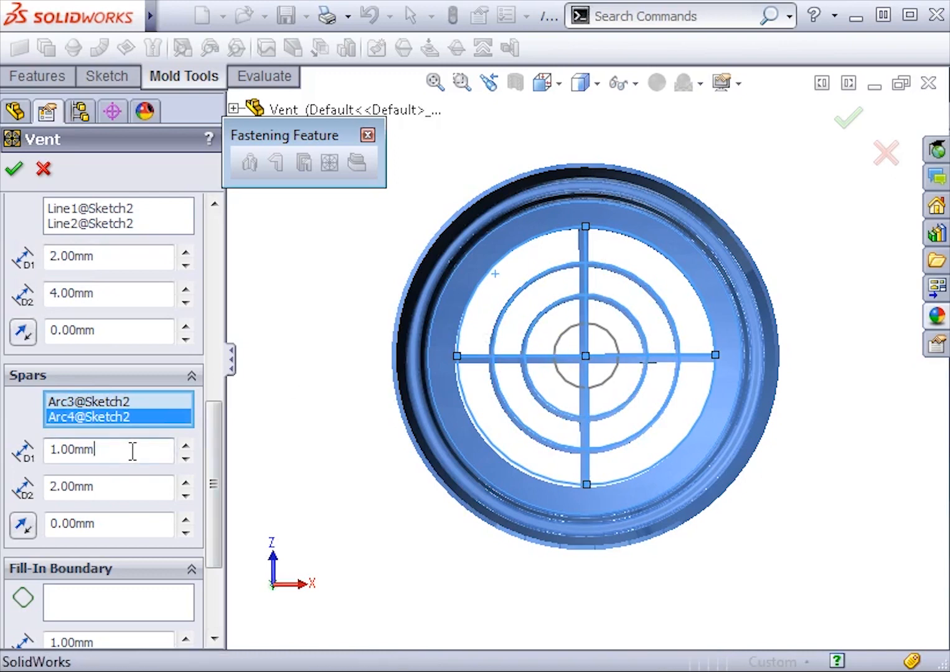
double_click(116, 484)
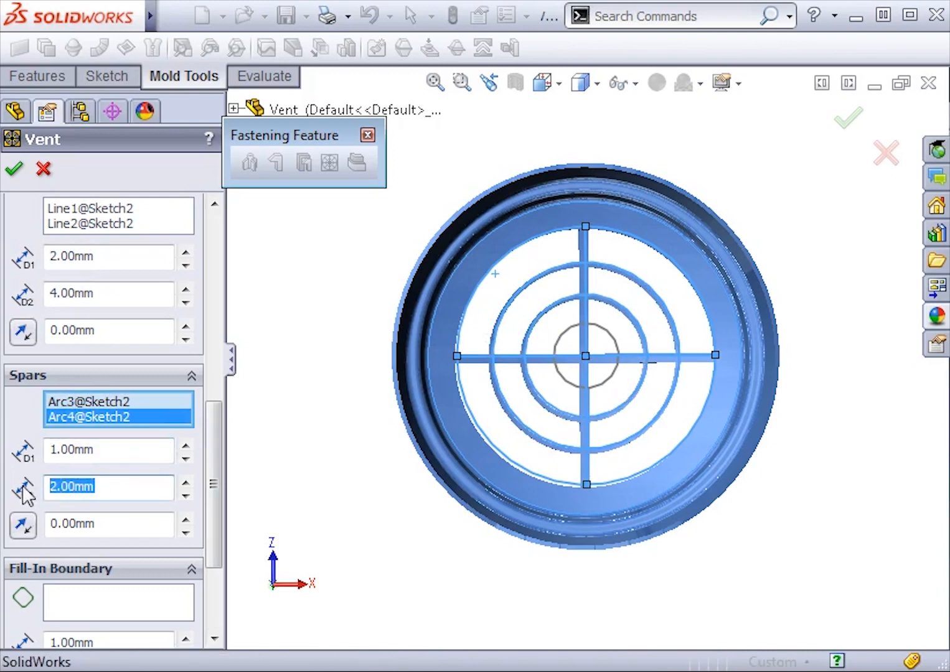
text(4)
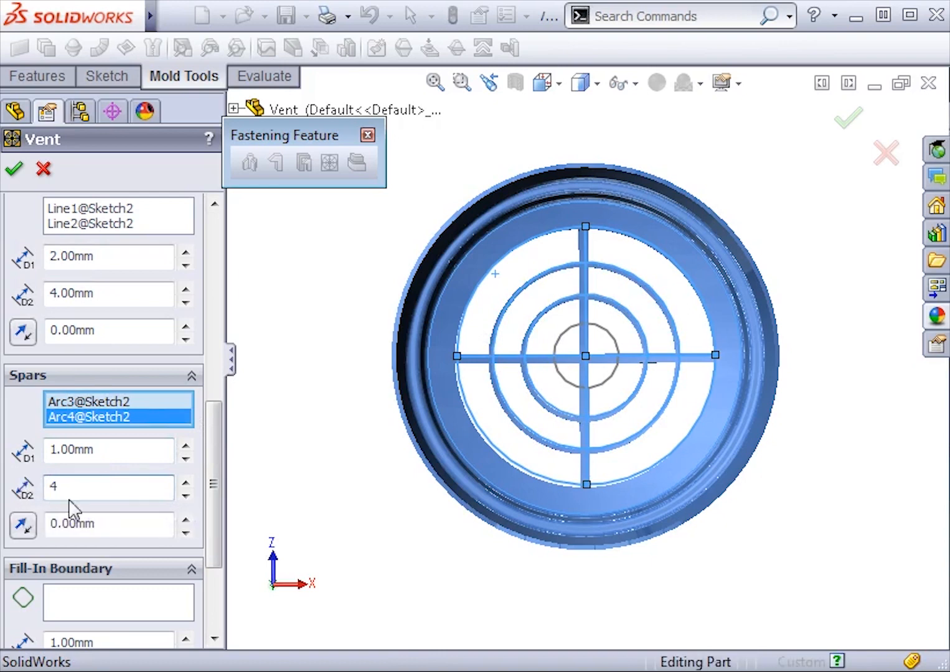
click(144, 525)
- Use the innermost circle as the fill-in boundary with a 2 mm support depth, and finish the vent
drag(211, 495, 212, 538)
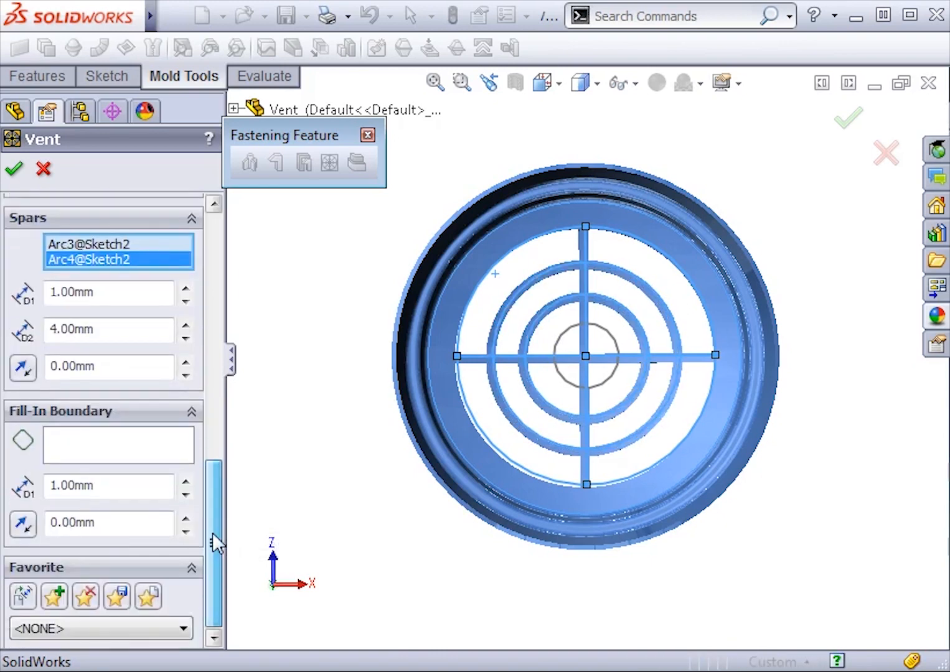
click(100, 449)
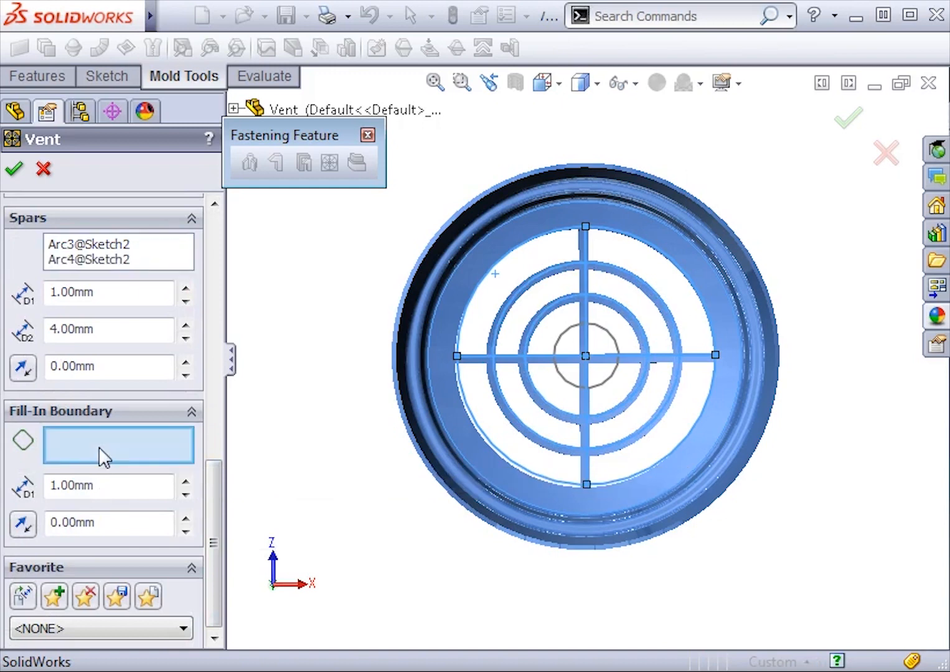
click(565, 337)
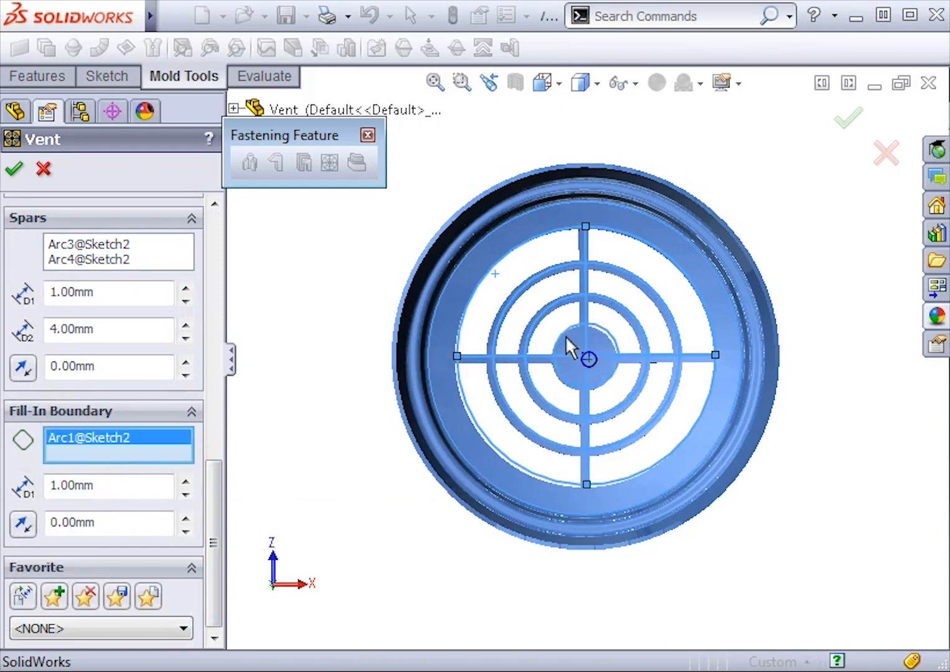
drag(125, 479, 31, 498)
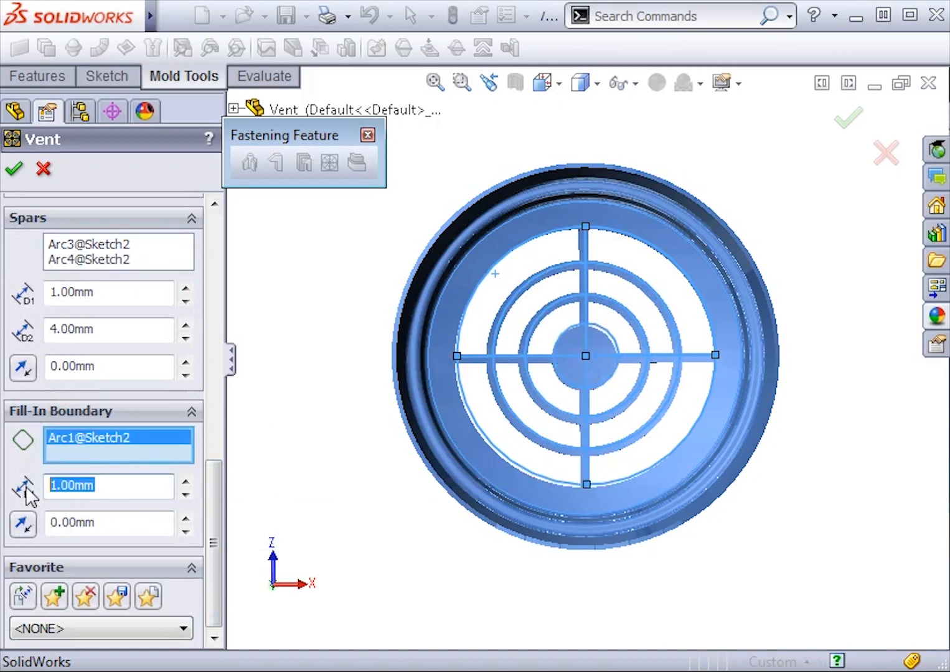
text(2)
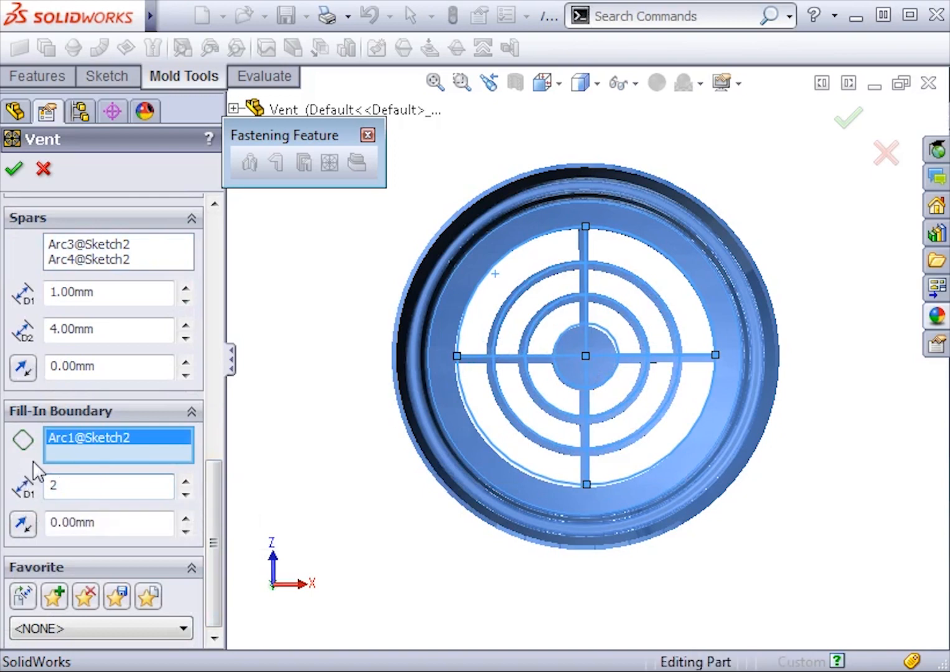
key(Return)
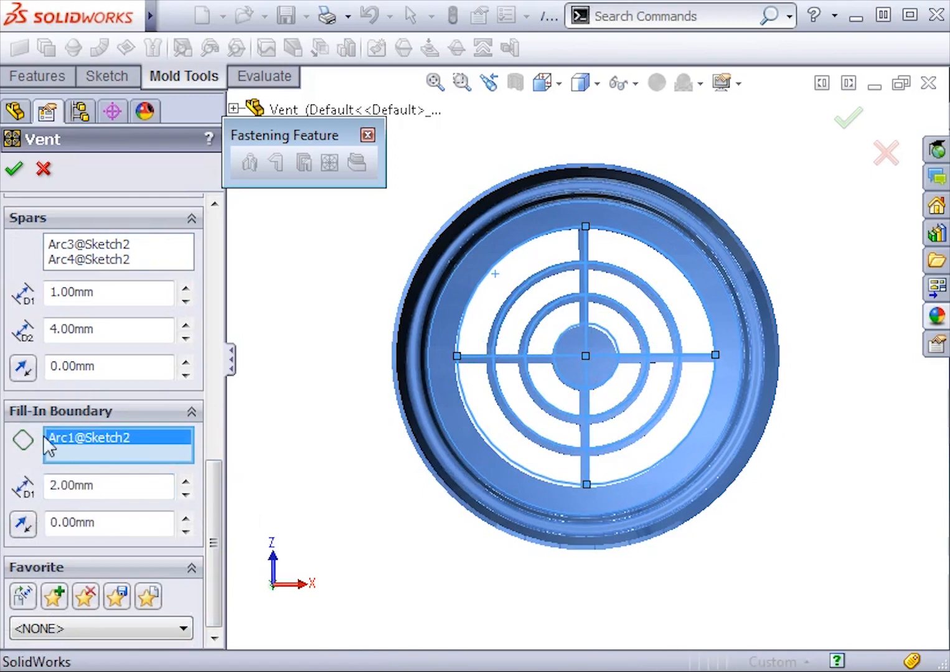
click(15, 169)
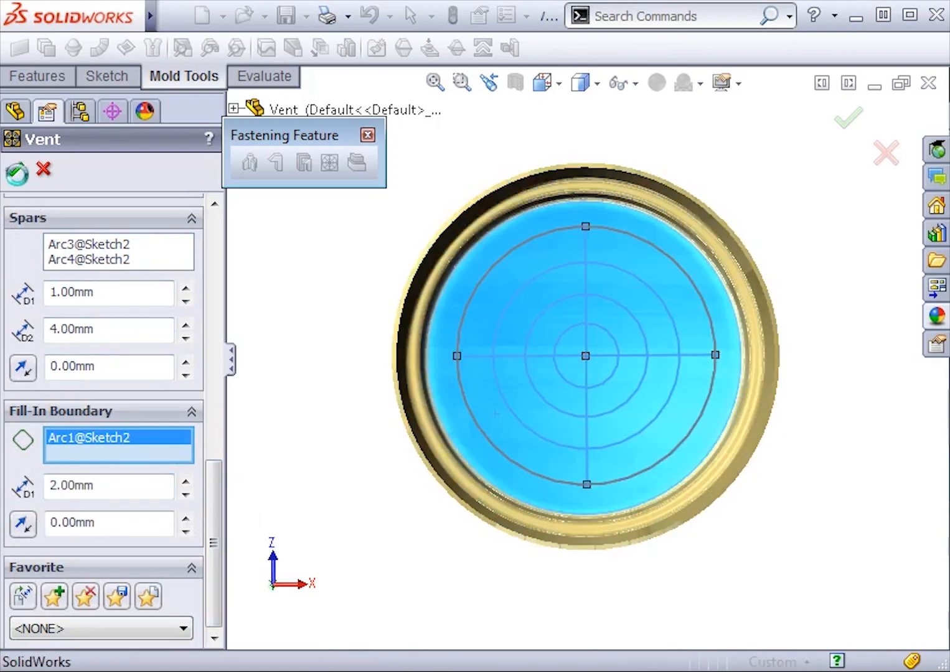
- Examine the finished vent's ribs, spars and central fill-in area from the outer side of the cap
click(370, 538)
middle_drag(370, 538, 375, 377)
middle_drag(532, 557, 636, 416)
scroll(630, 424, down, 8)
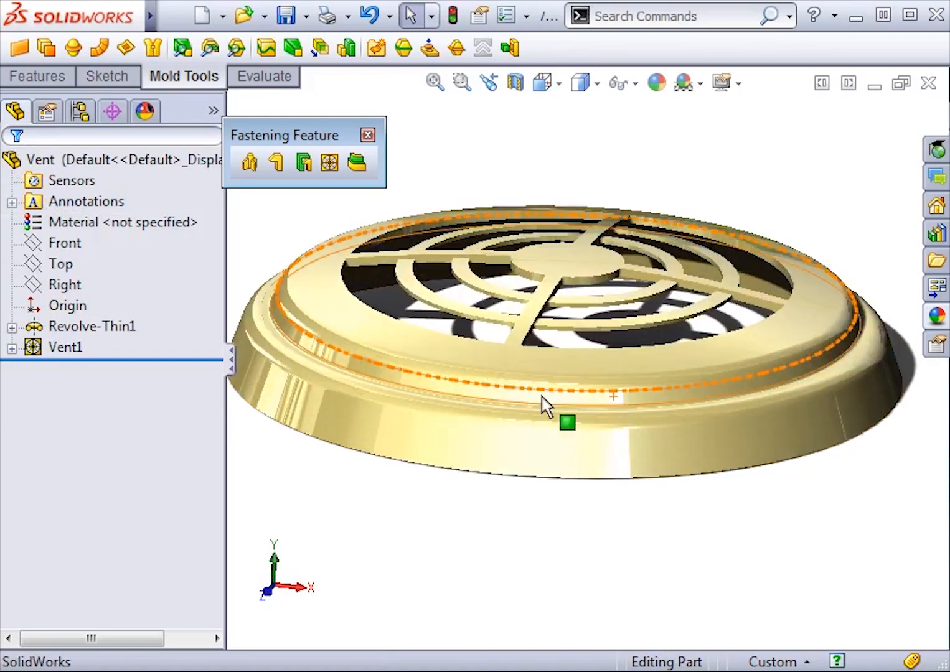
scroll(526, 392, up, 6)
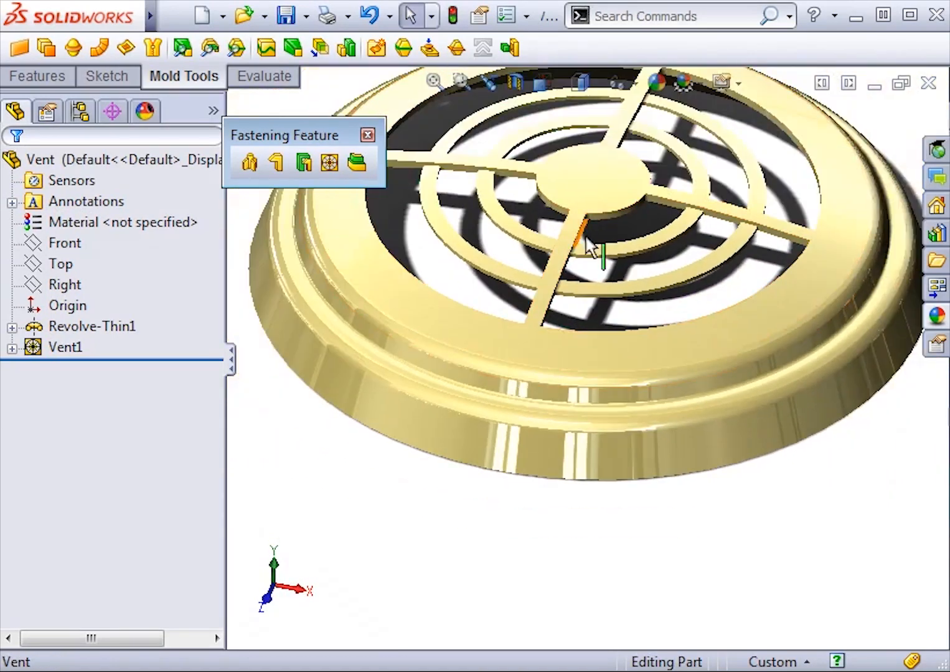
ctrl+middle_drag(590, 202, 572, 295)
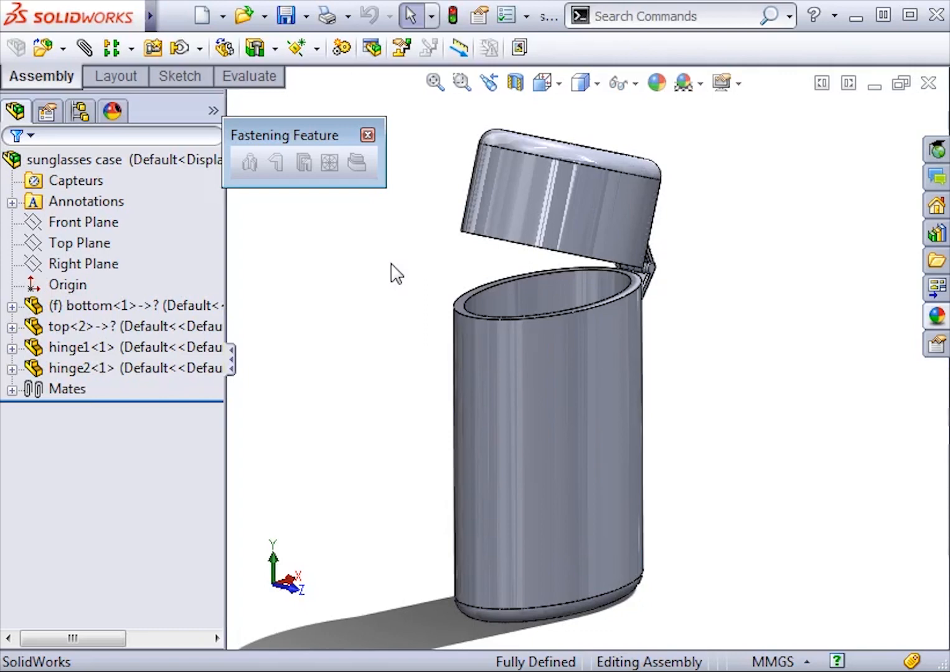
- In the sunglasses case assembly, swing the top lid further open about its hinge to expose both rims
click(536, 258)
drag(558, 183, 601, 139)
scroll(566, 267, down, 2)
scroll(565, 267, down, 1)
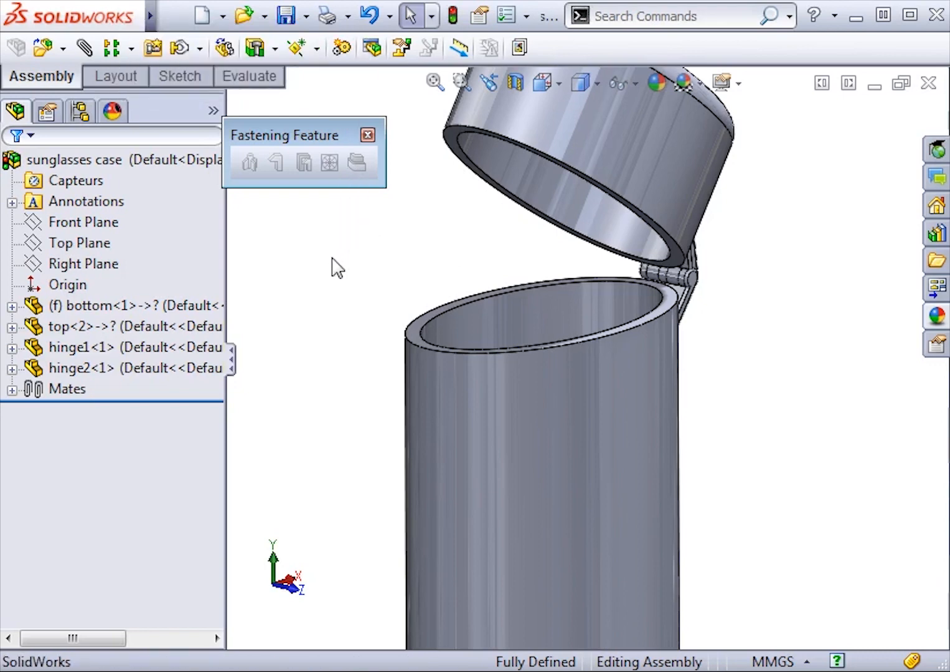
- Edit the bottom part in the assembly context and start a Lip/Groove feature with the bottom as the groove component
click(447, 402)
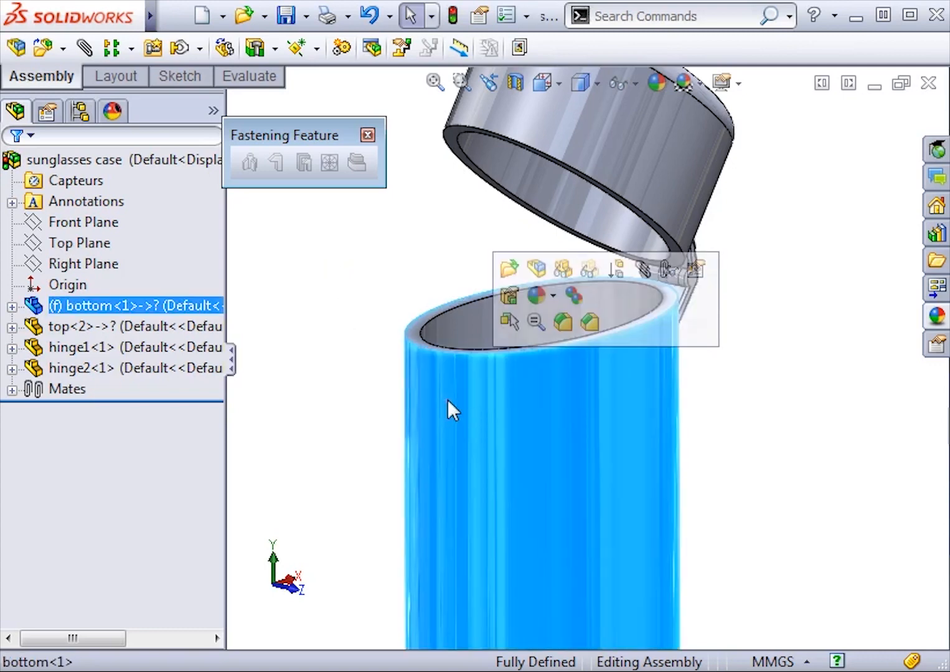
click(537, 270)
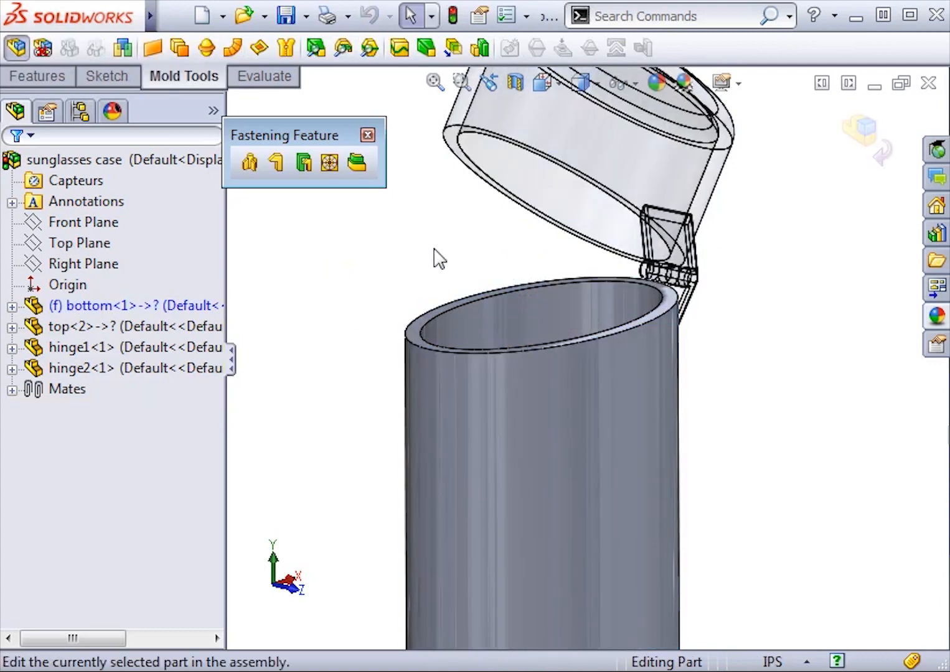
click(356, 164)
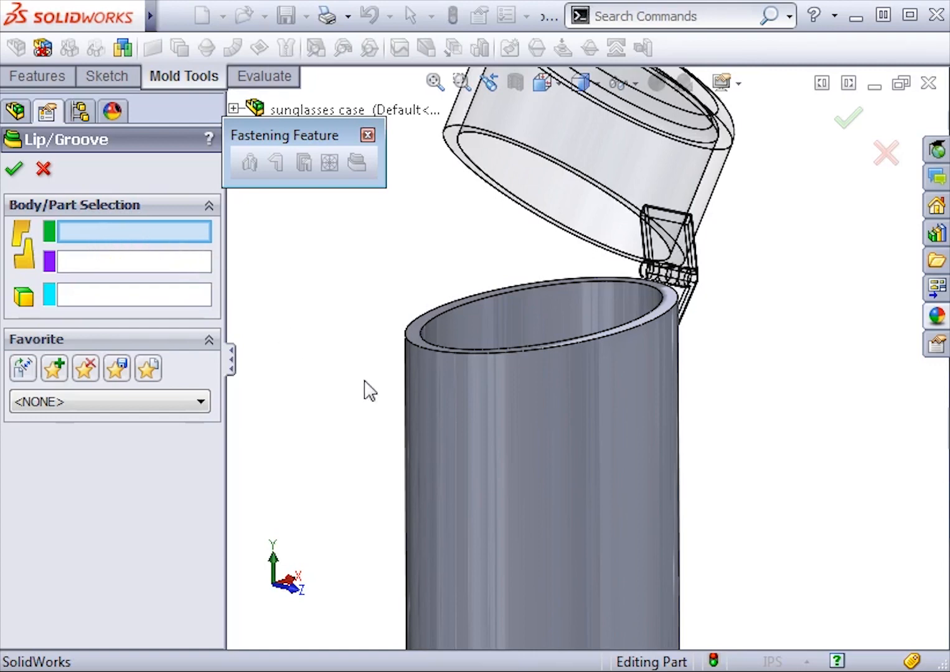
click(449, 394)
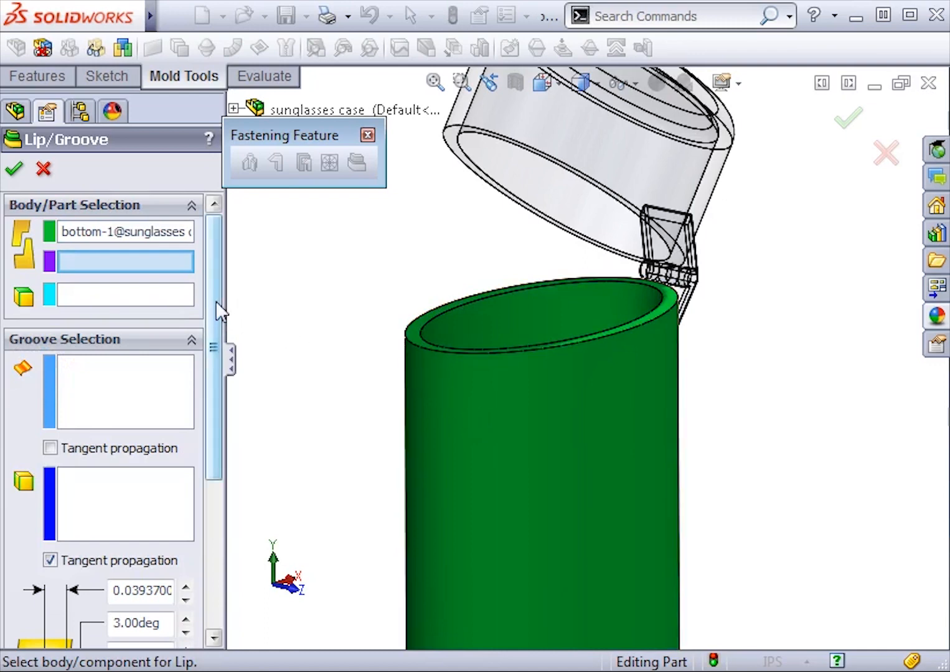
drag(219, 313, 221, 382)
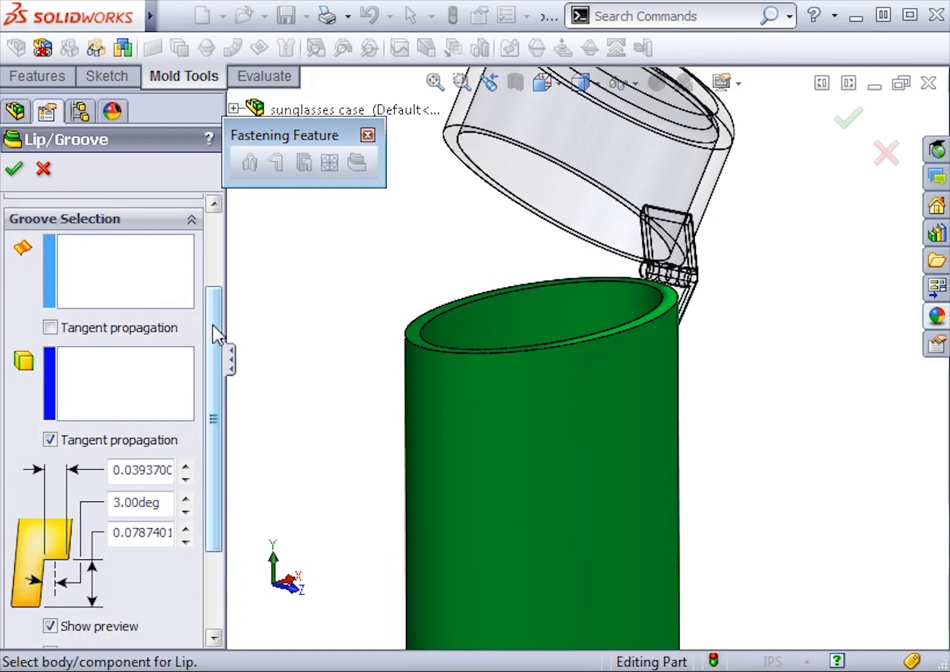
drag(213, 326, 218, 428)
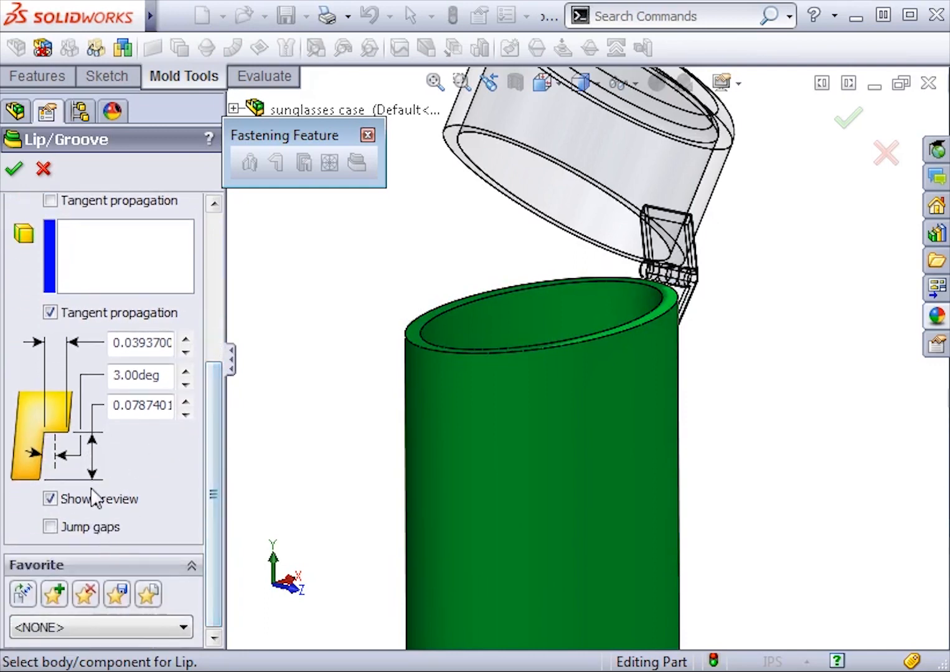
click(50, 528)
drag(212, 482, 217, 328)
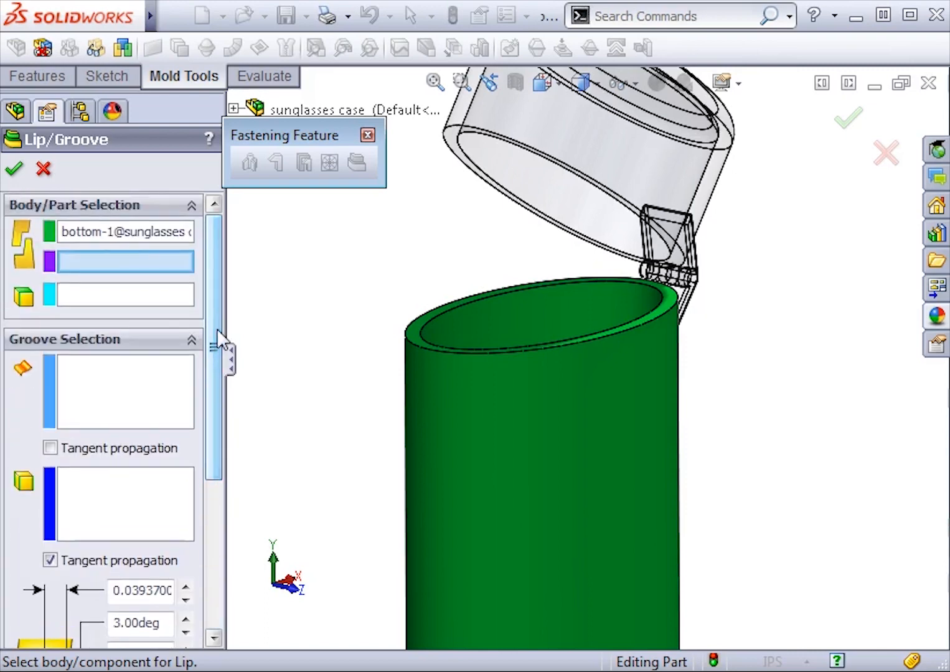
- Use the flat rim face of the bottom part as the groove face and activate the groove's edge selection
click(109, 374)
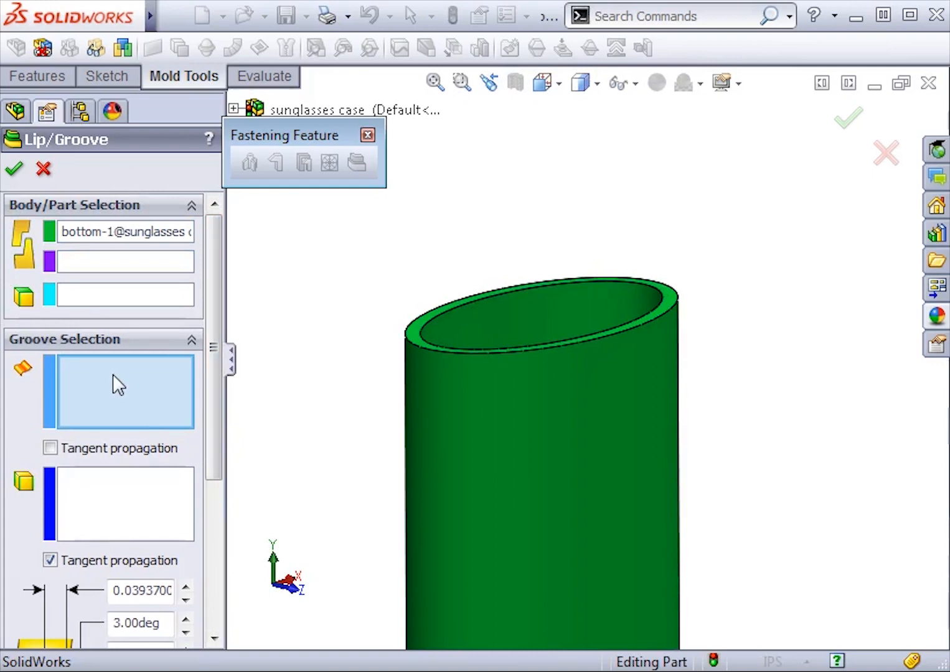
scroll(428, 315, down, 2)
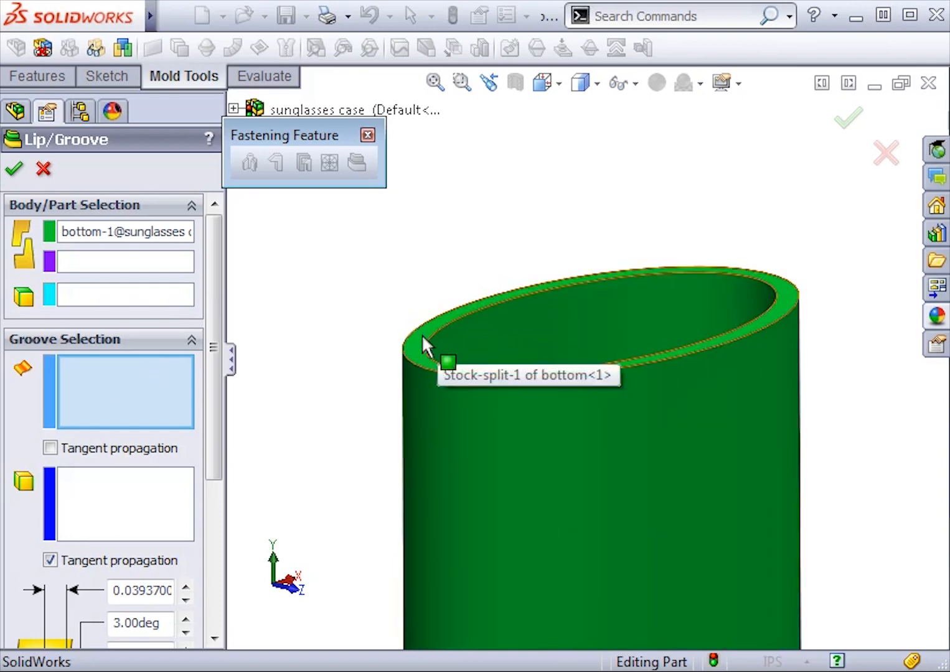
click(422, 334)
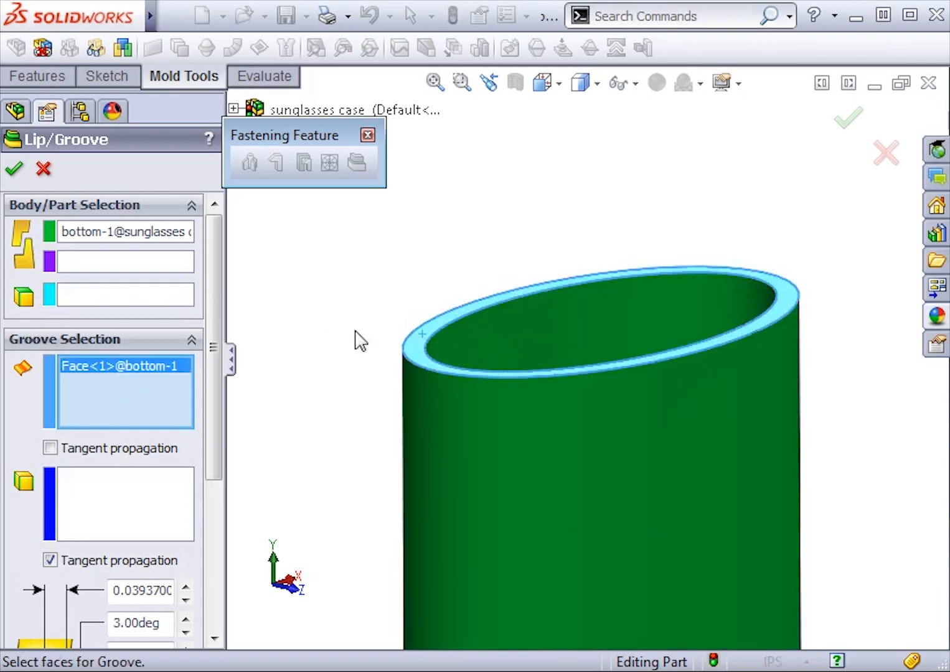
click(96, 502)
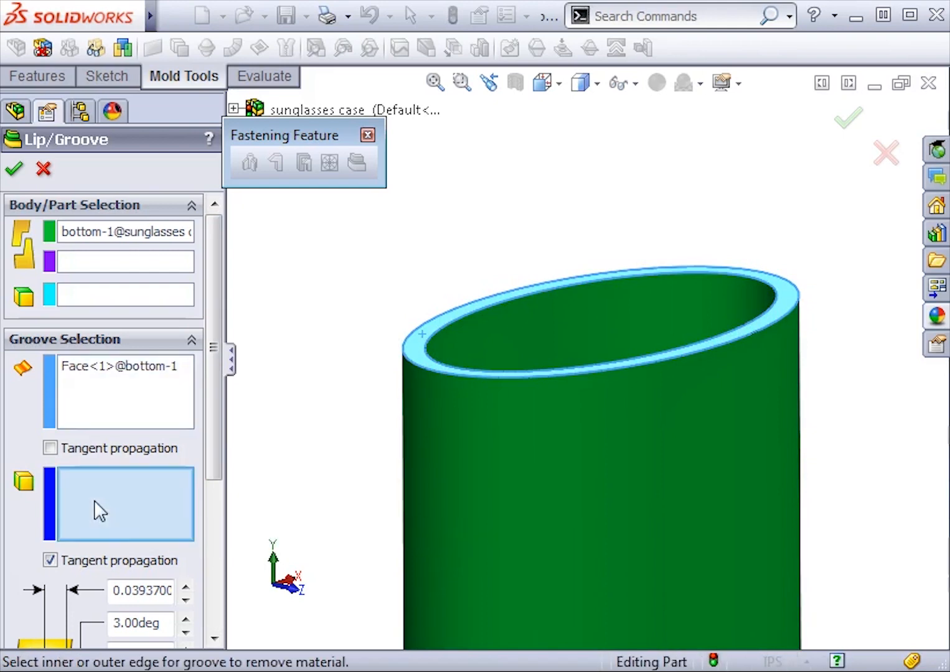
- Try the outer edge of the bottom's rim as the groove edge, check the preview, and clear that selection
click(437, 372)
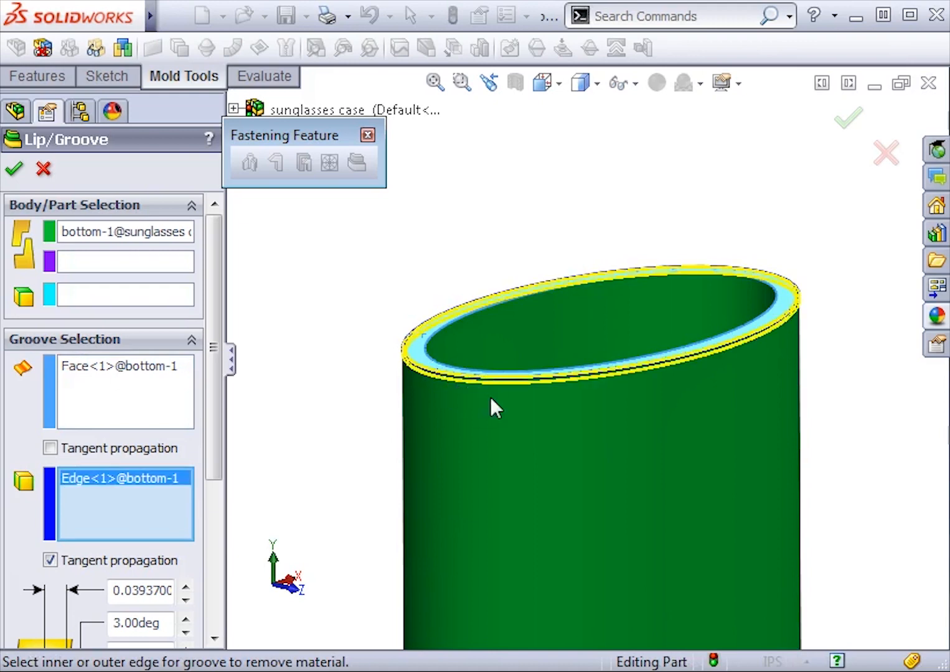
scroll(491, 386, down, 3)
middle_drag(428, 396, 466, 398)
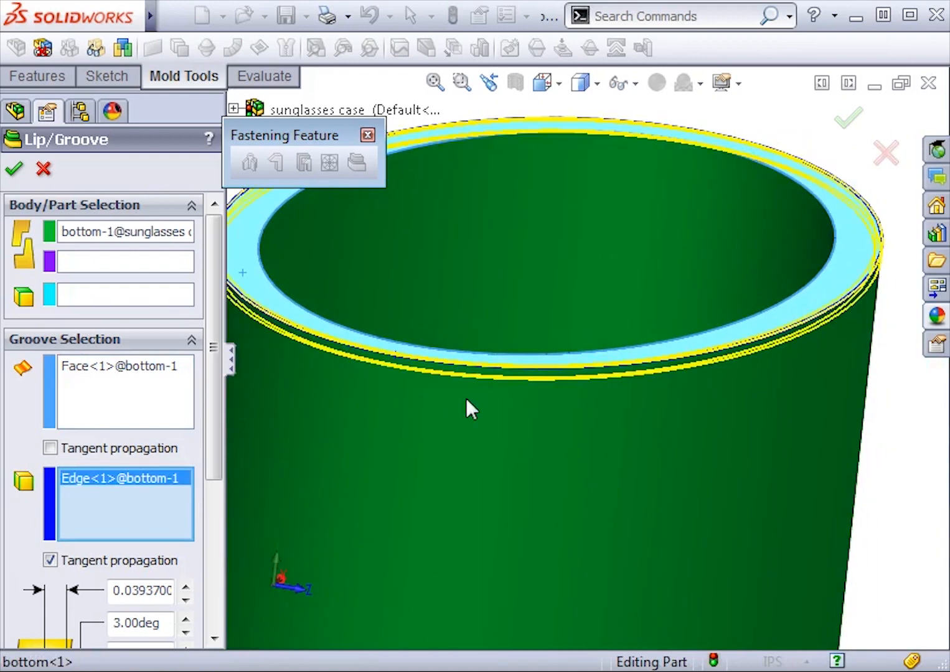
right_click(144, 505)
click(193, 514)
- Set the inner edge of the bottom's rim as the groove edge and check the groove preview
click(319, 314)
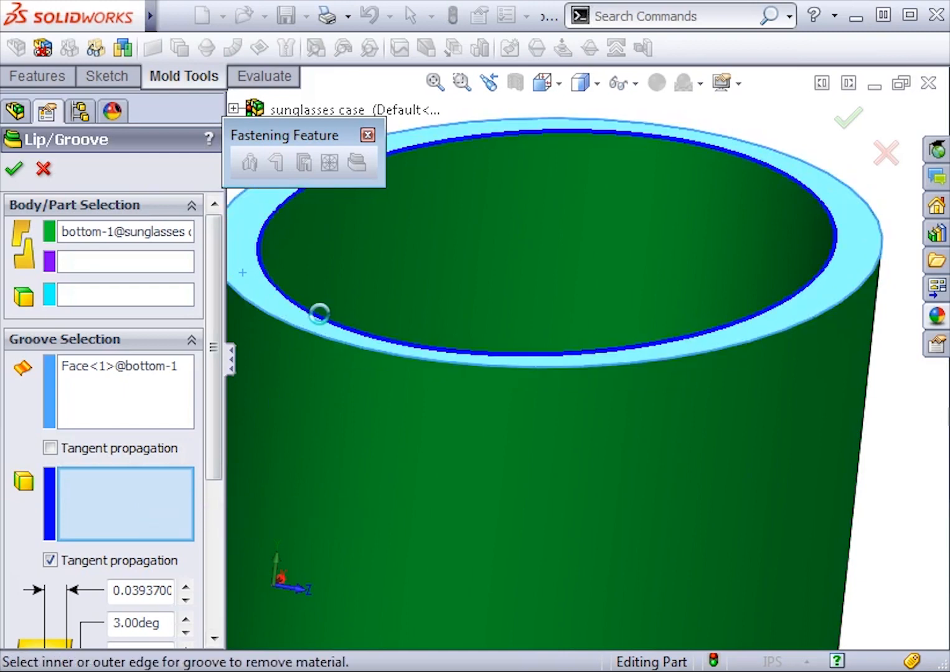
scroll(339, 329, up, 3)
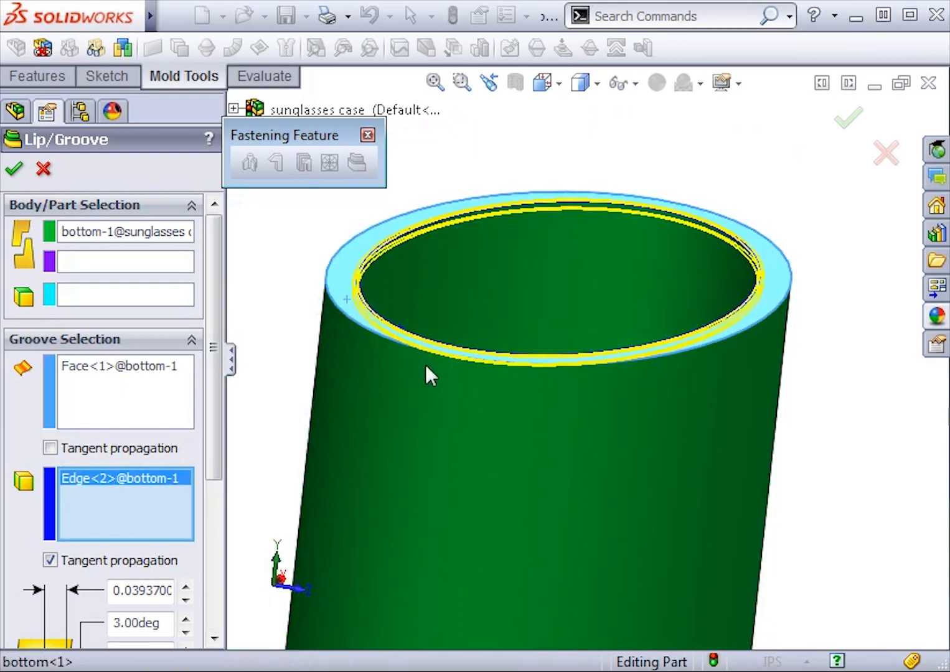
middle_drag(430, 376, 377, 359)
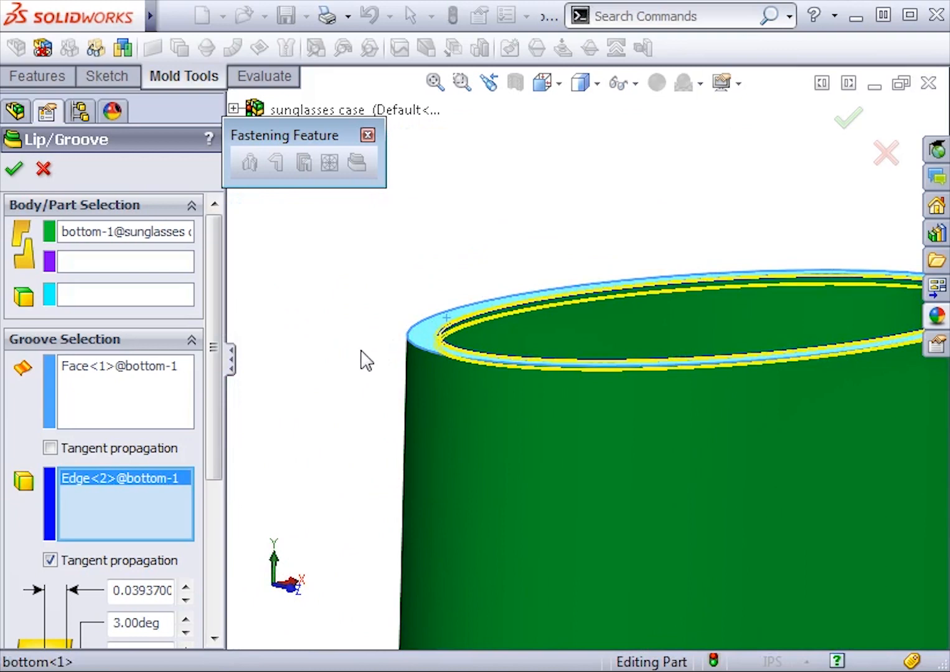
key(z)
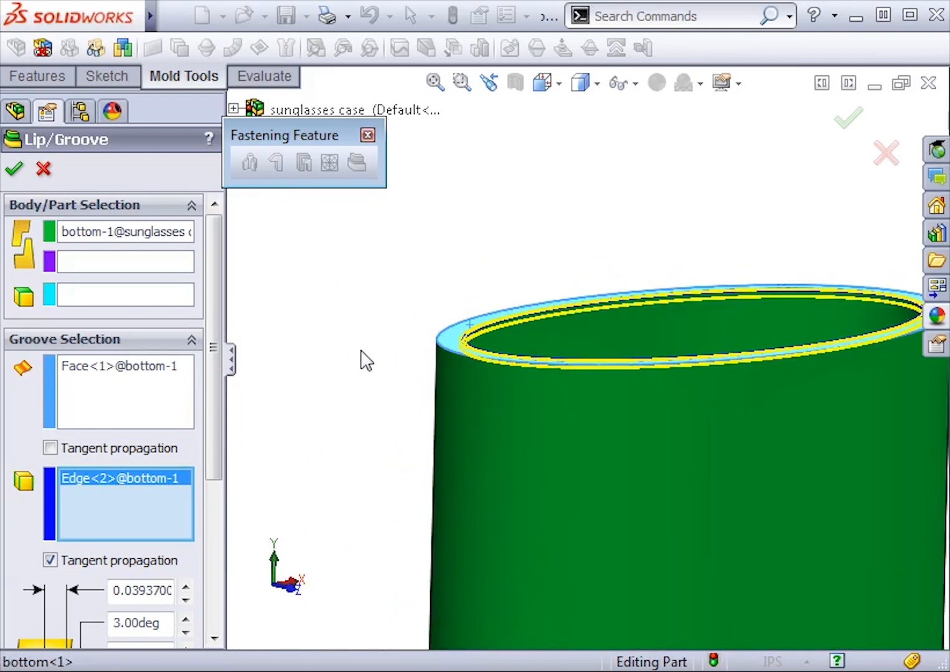
ctrl+middle_drag(366, 359, 268, 342)
drag(214, 338, 216, 384)
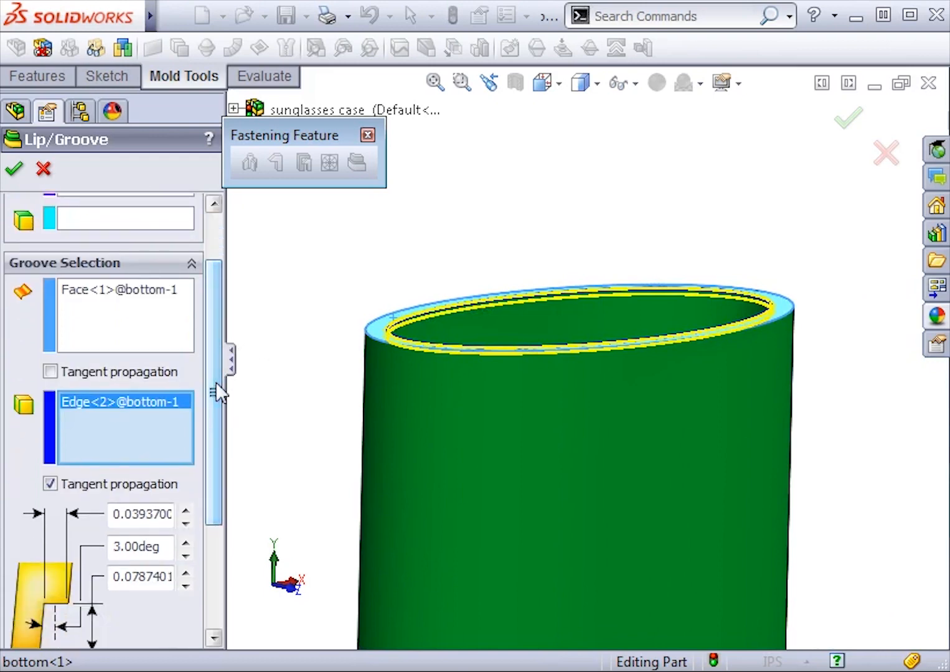
drag(218, 392, 226, 255)
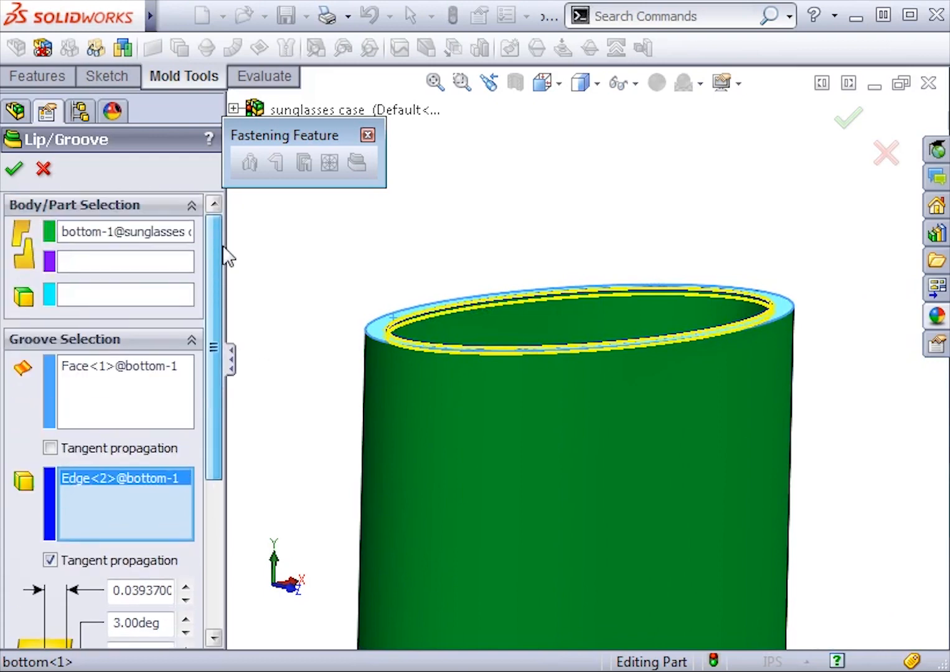
- Assign the top lid as the lip component and its flat rim face as the lip face
click(124, 267)
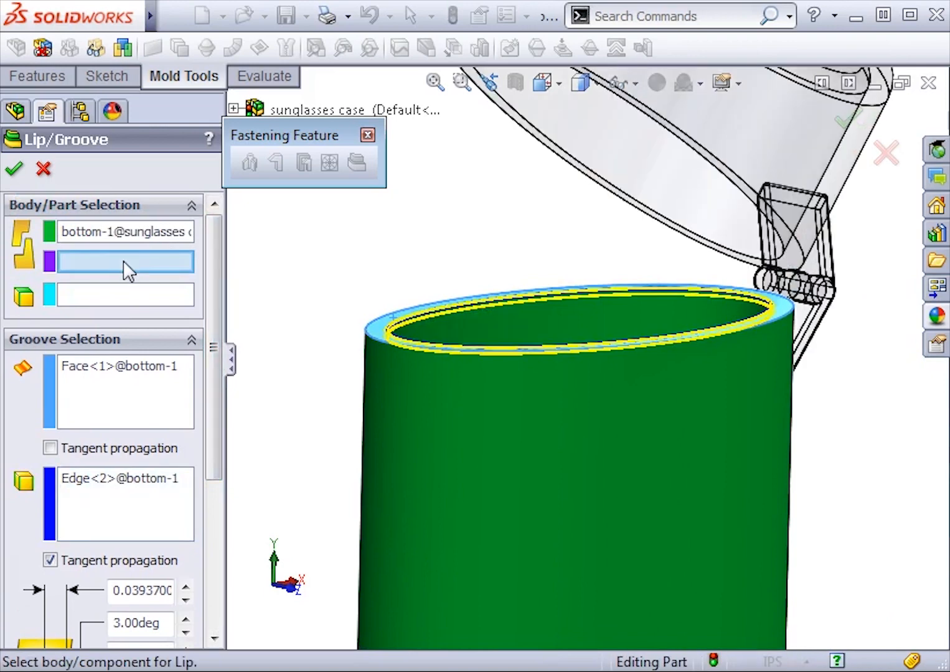
click(602, 171)
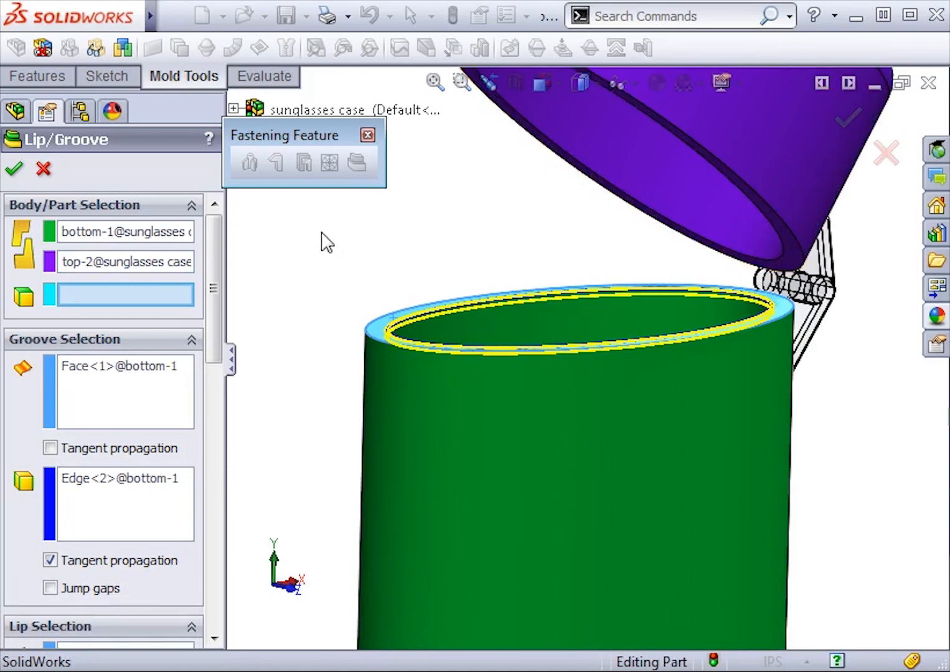
drag(218, 278, 193, 382)
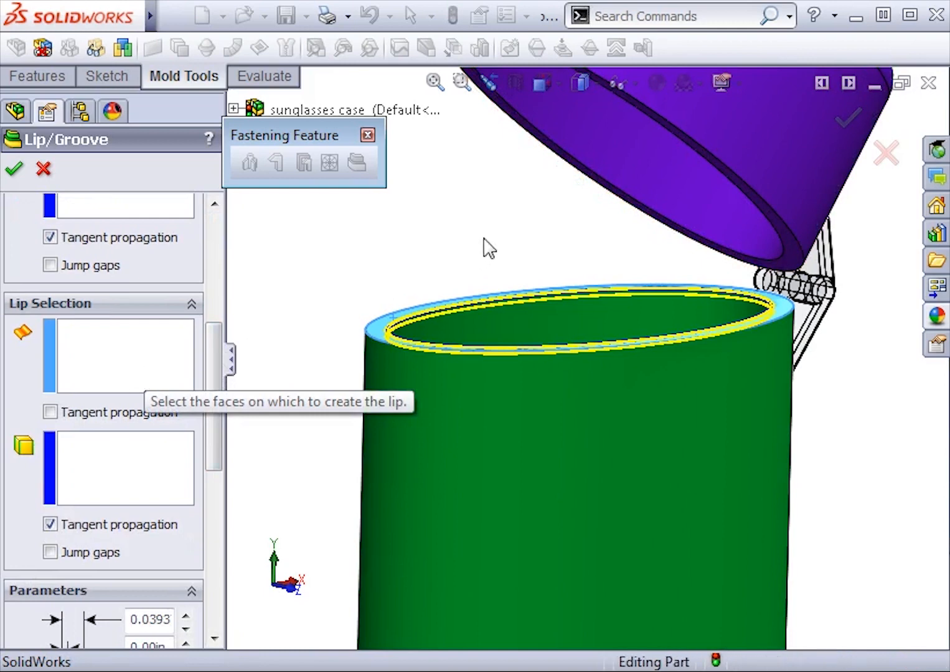
scroll(570, 222, down, 3)
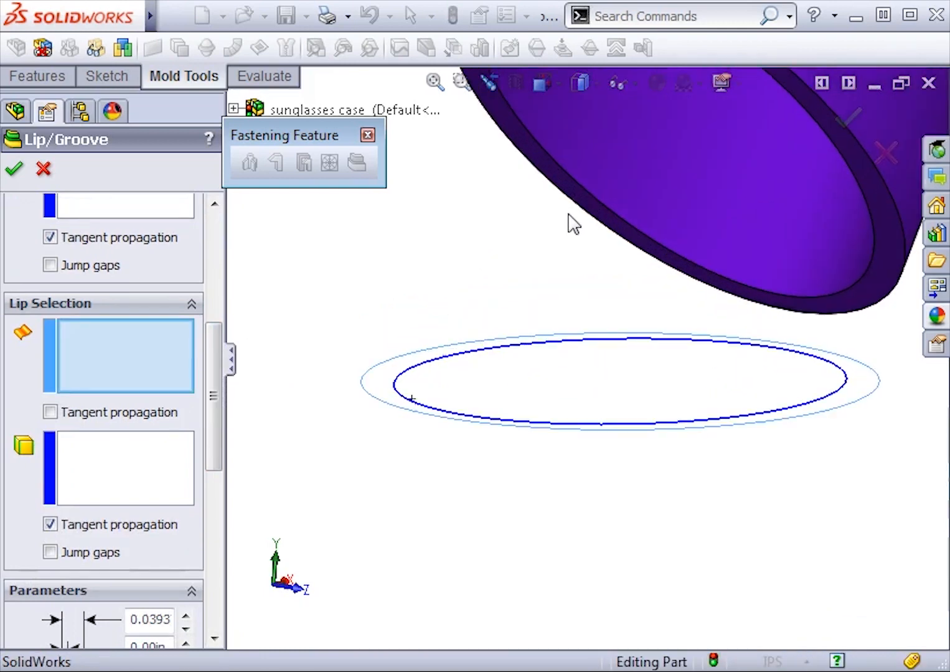
scroll(569, 222, down, 2)
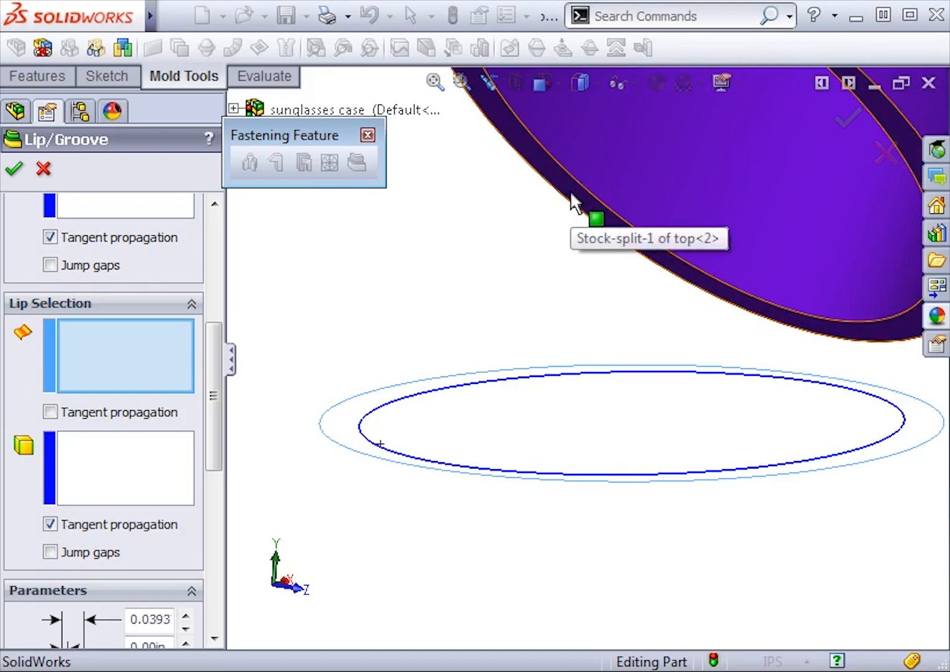
click(570, 193)
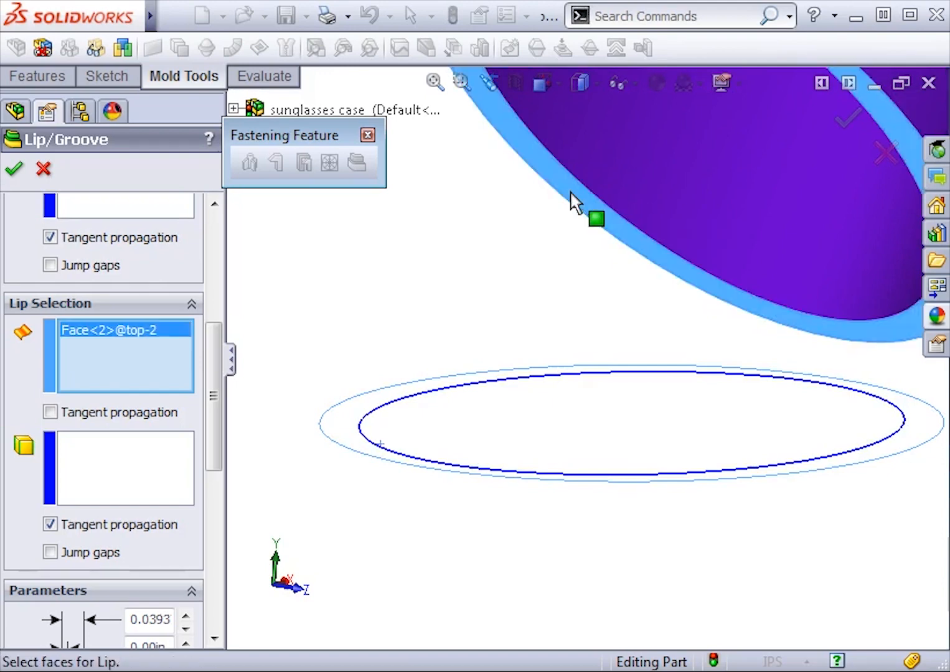
- Use the inner edge of the lid's rim as the lip edge and finish the lip/groove with its default parameters
click(158, 483)
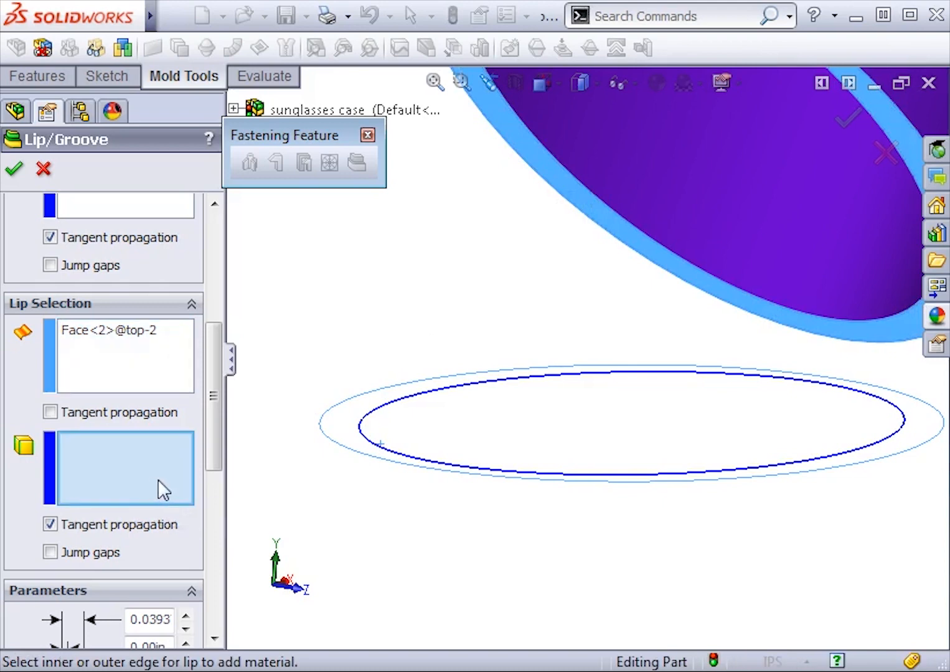
click(603, 205)
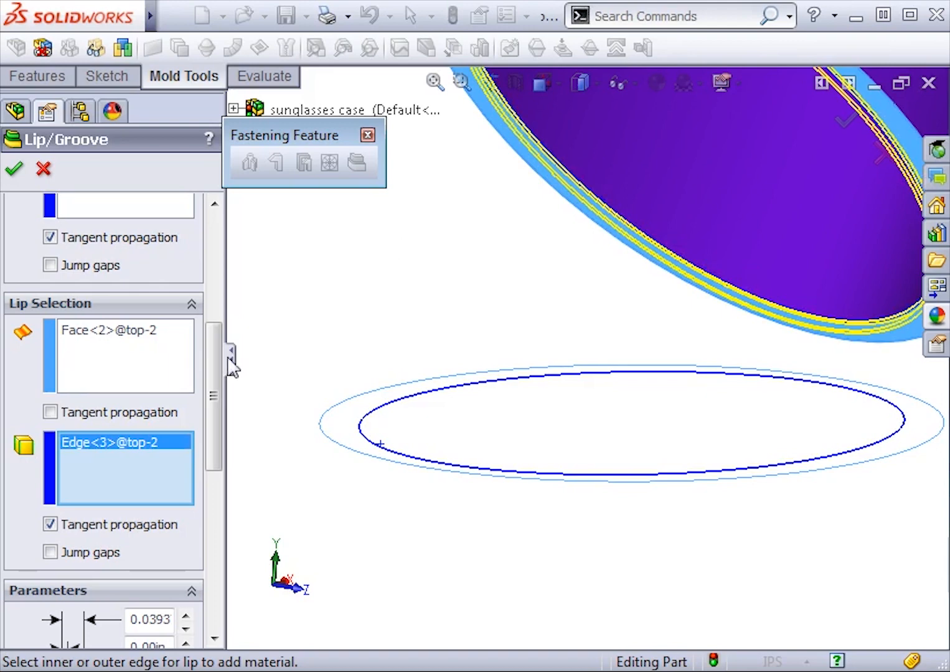
drag(218, 374, 215, 236)
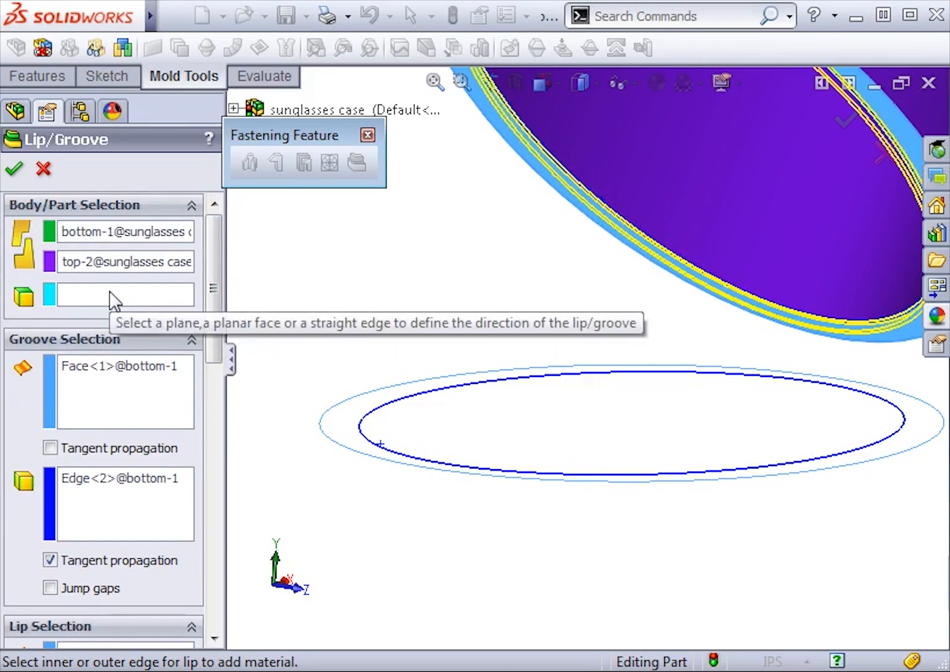
drag(211, 256, 227, 485)
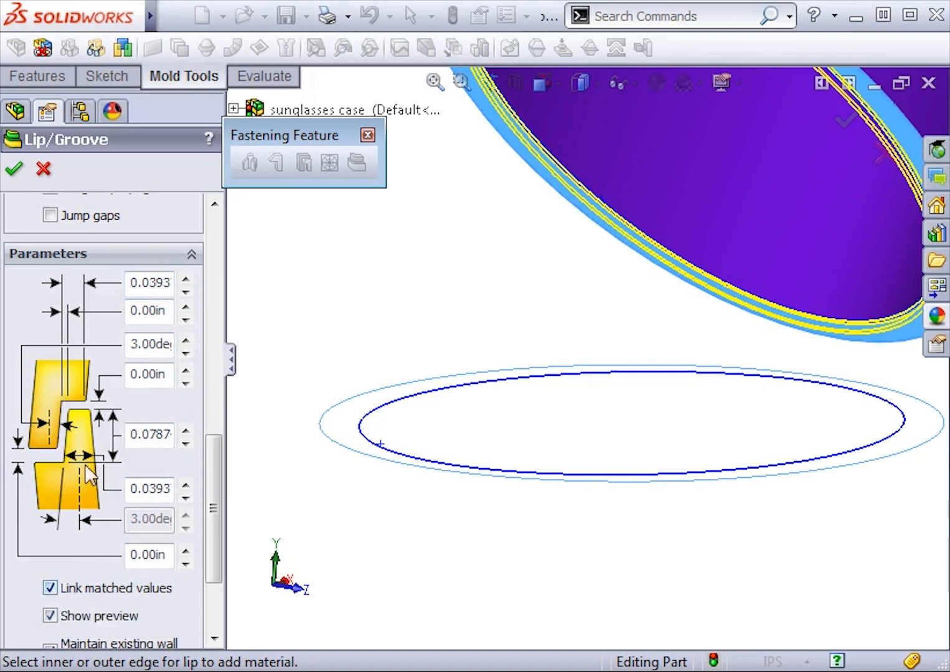
click(15, 172)
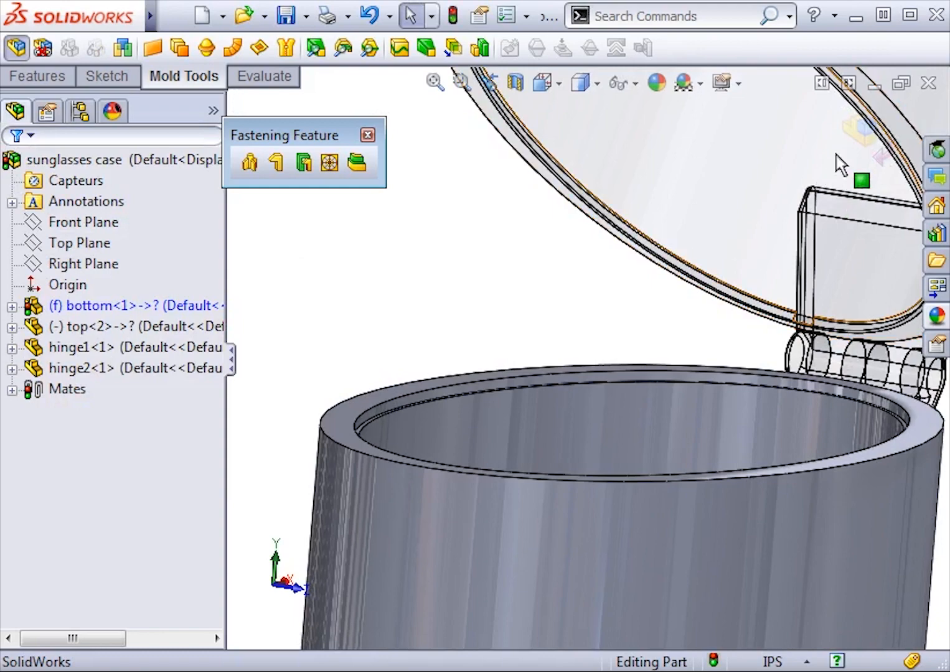
- Exit in-context part editing and view the new groove in the bottom's rim from above
click(856, 132)
middle_drag(490, 277, 475, 321)
scroll(484, 349, up, 2)
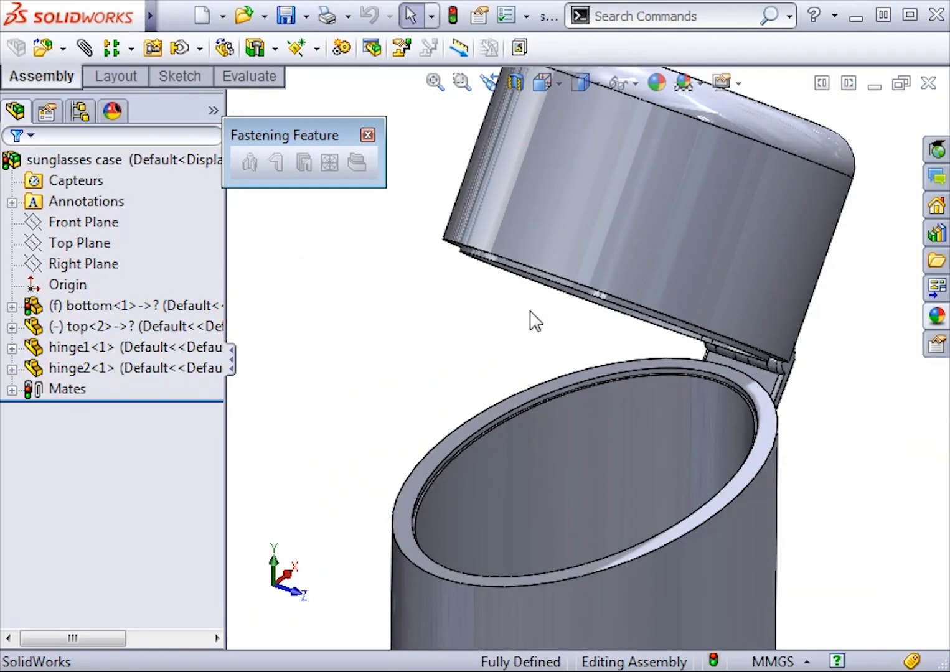
- Swing the top lid further open about its hinge and inspect the matching lip and groove on both rims
drag(607, 246, 496, 314)
click(498, 315)
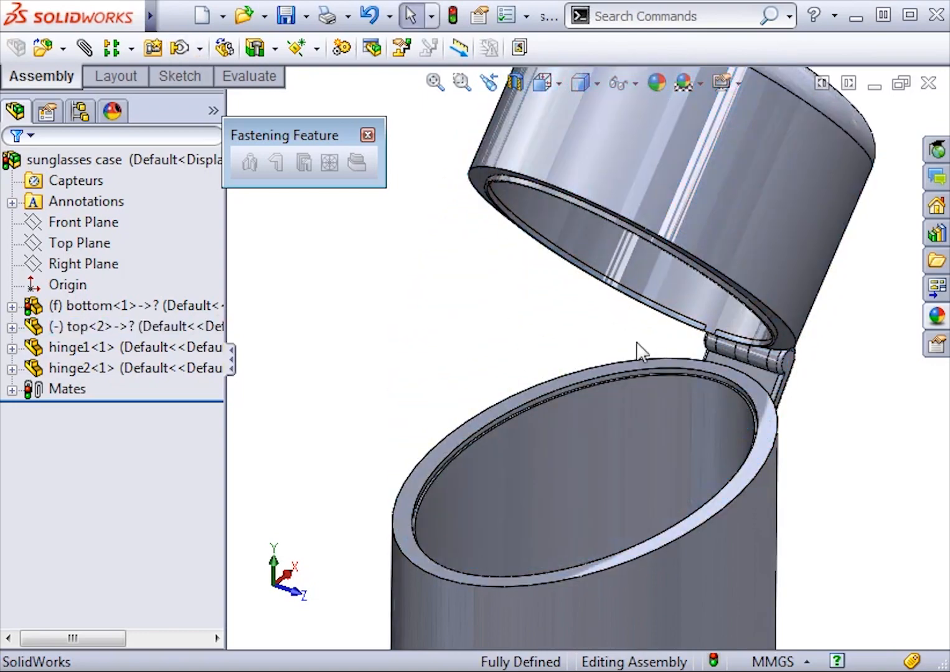
scroll(638, 351, down, 1)
middle_drag(615, 350, 560, 327)
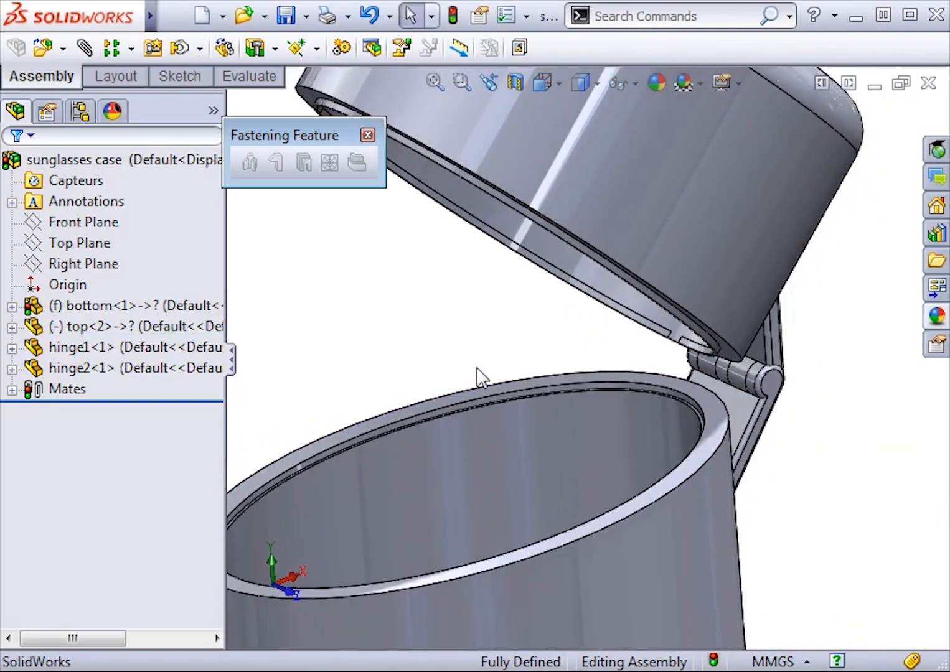